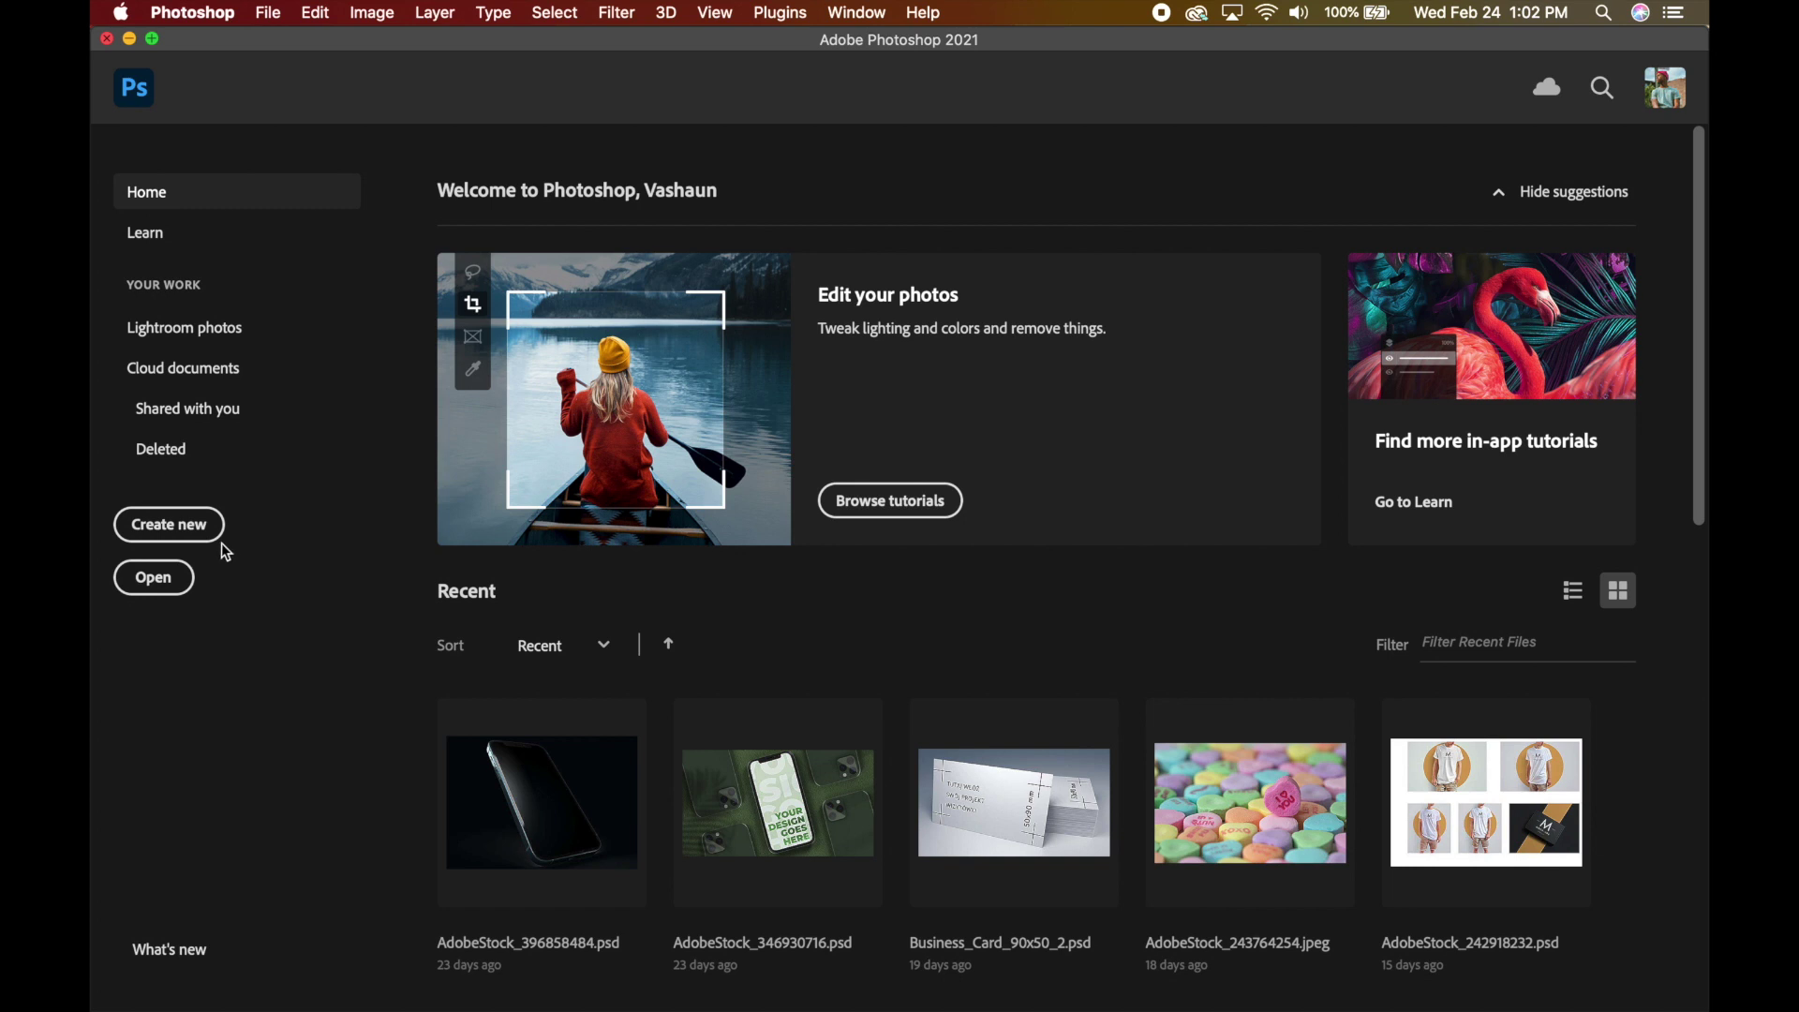
# - Browse the new-document presets for photo, print, art, mobile, film, recent and saved templates, and close without creating a document
pyautogui.click(178, 527)
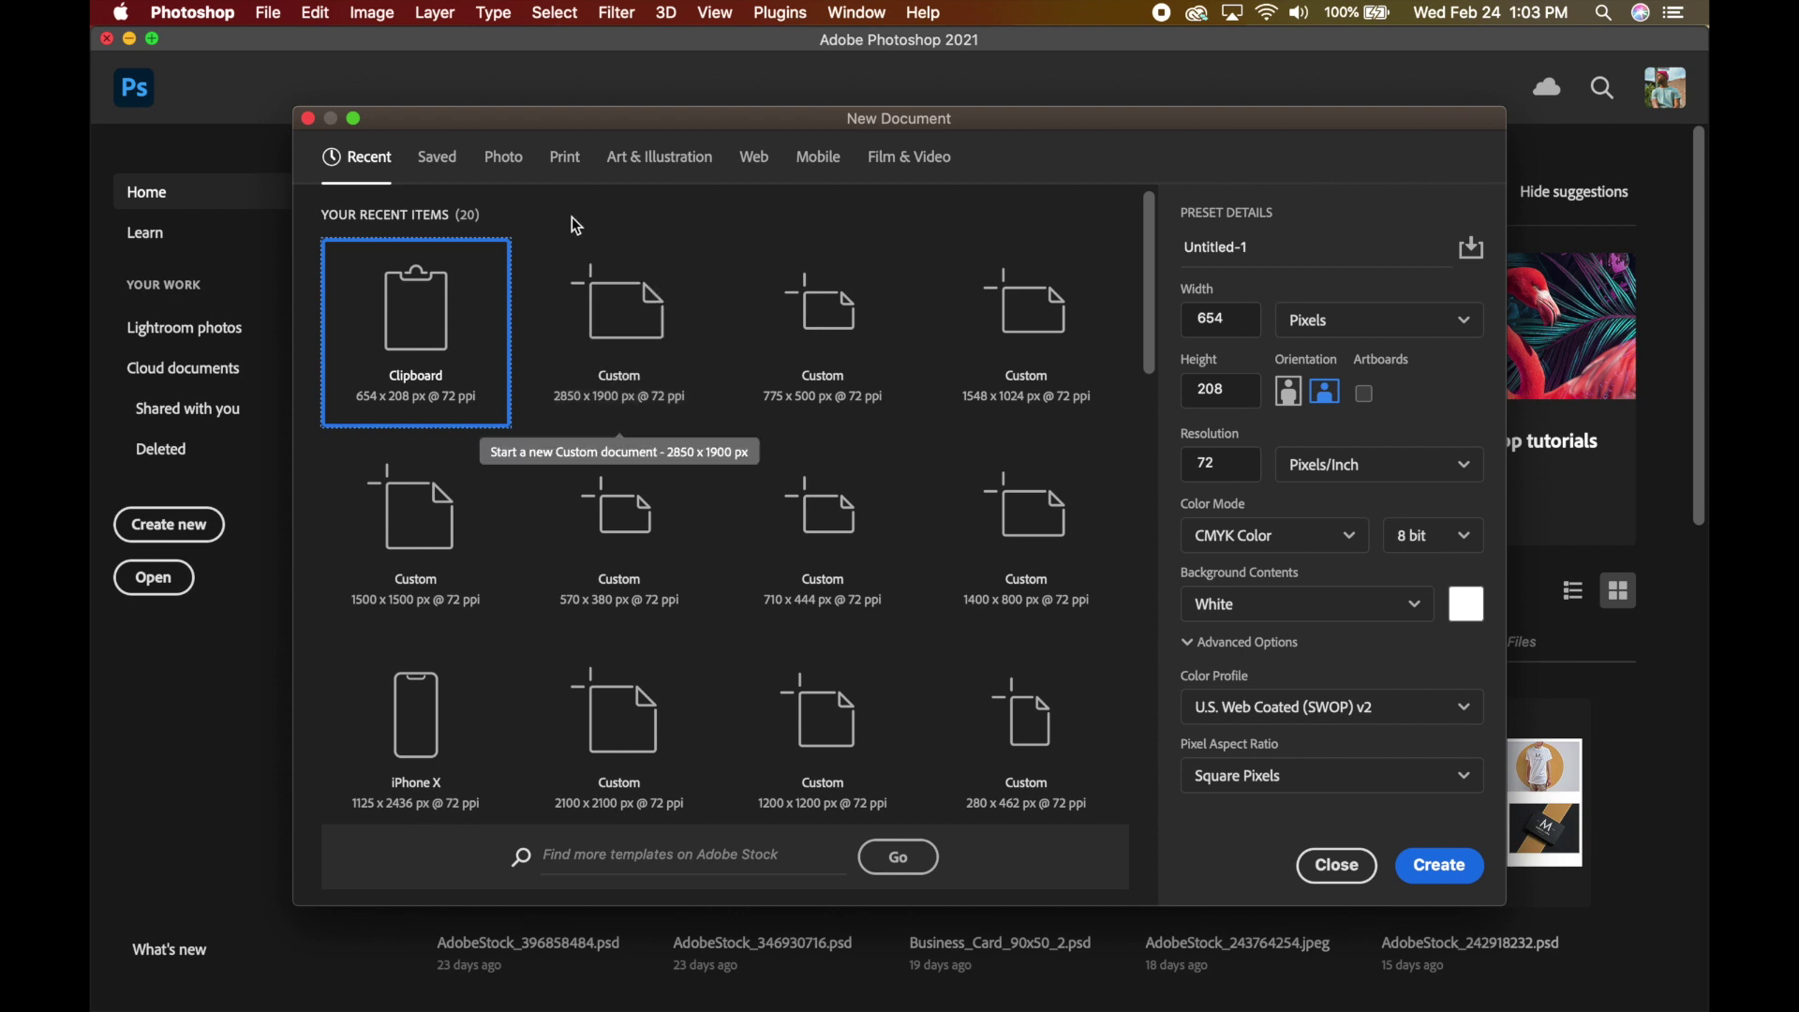
pyautogui.click(518, 172)
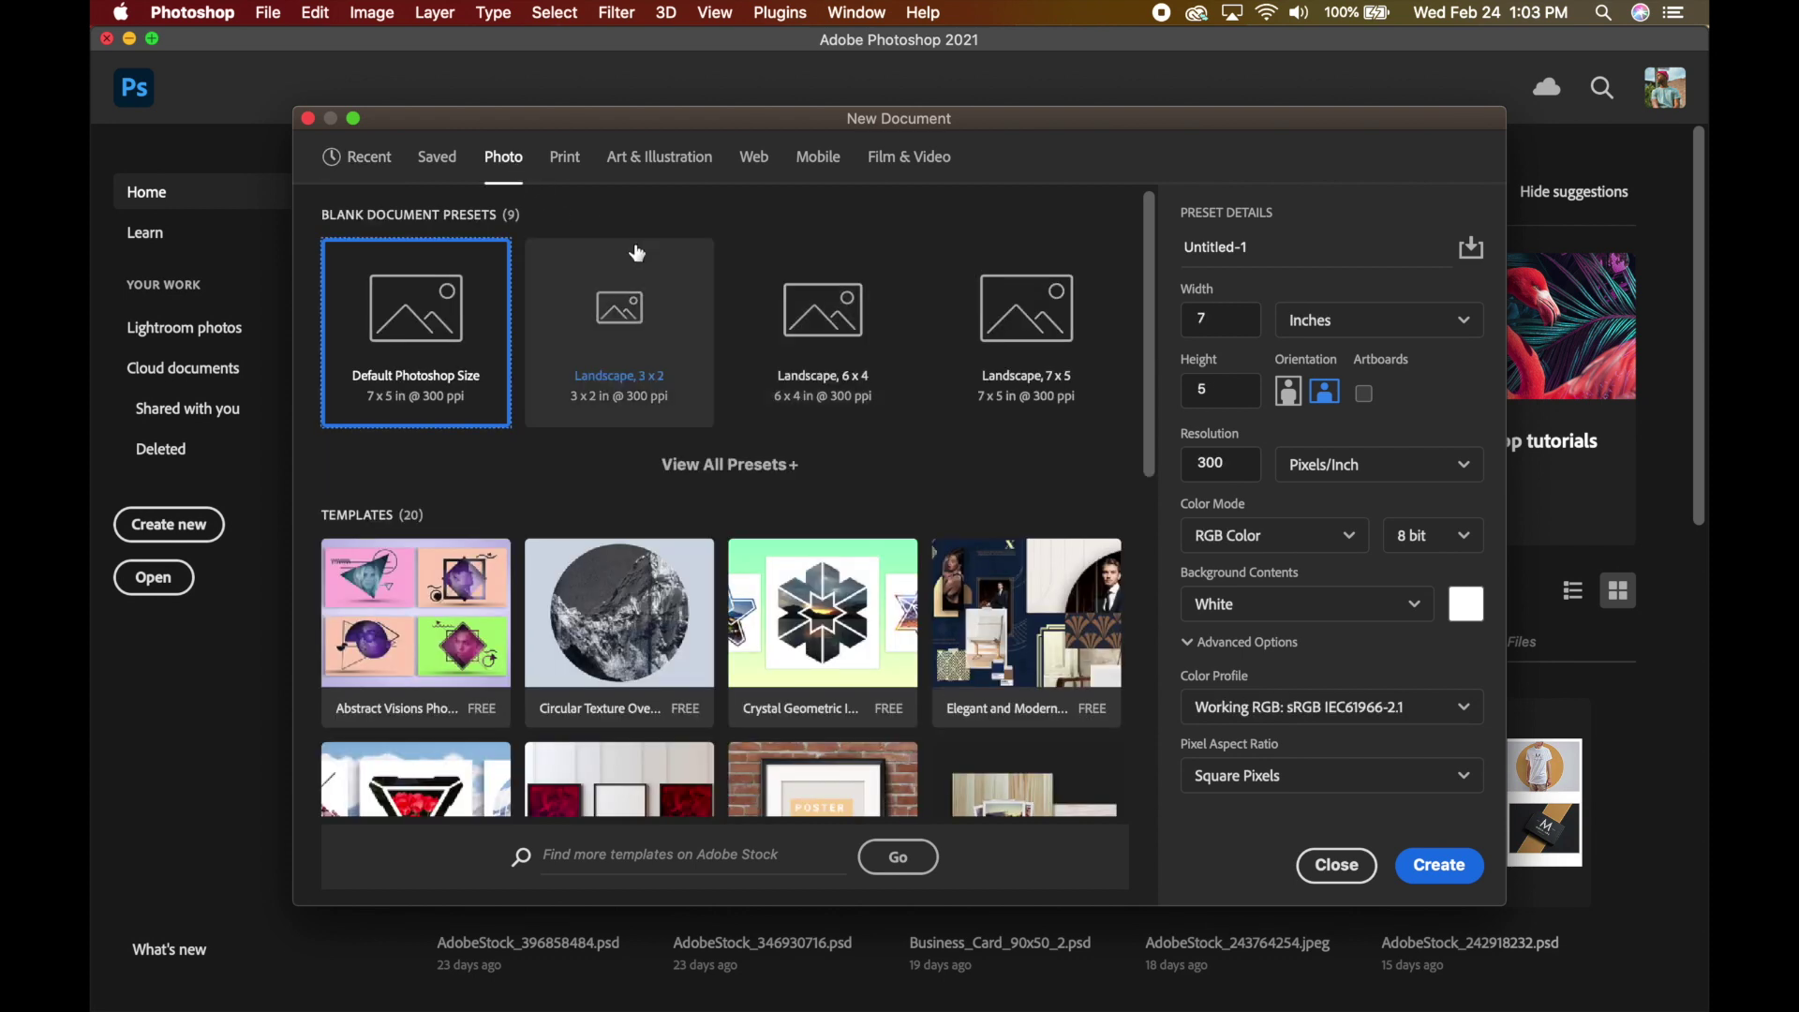
pyautogui.click(563, 158)
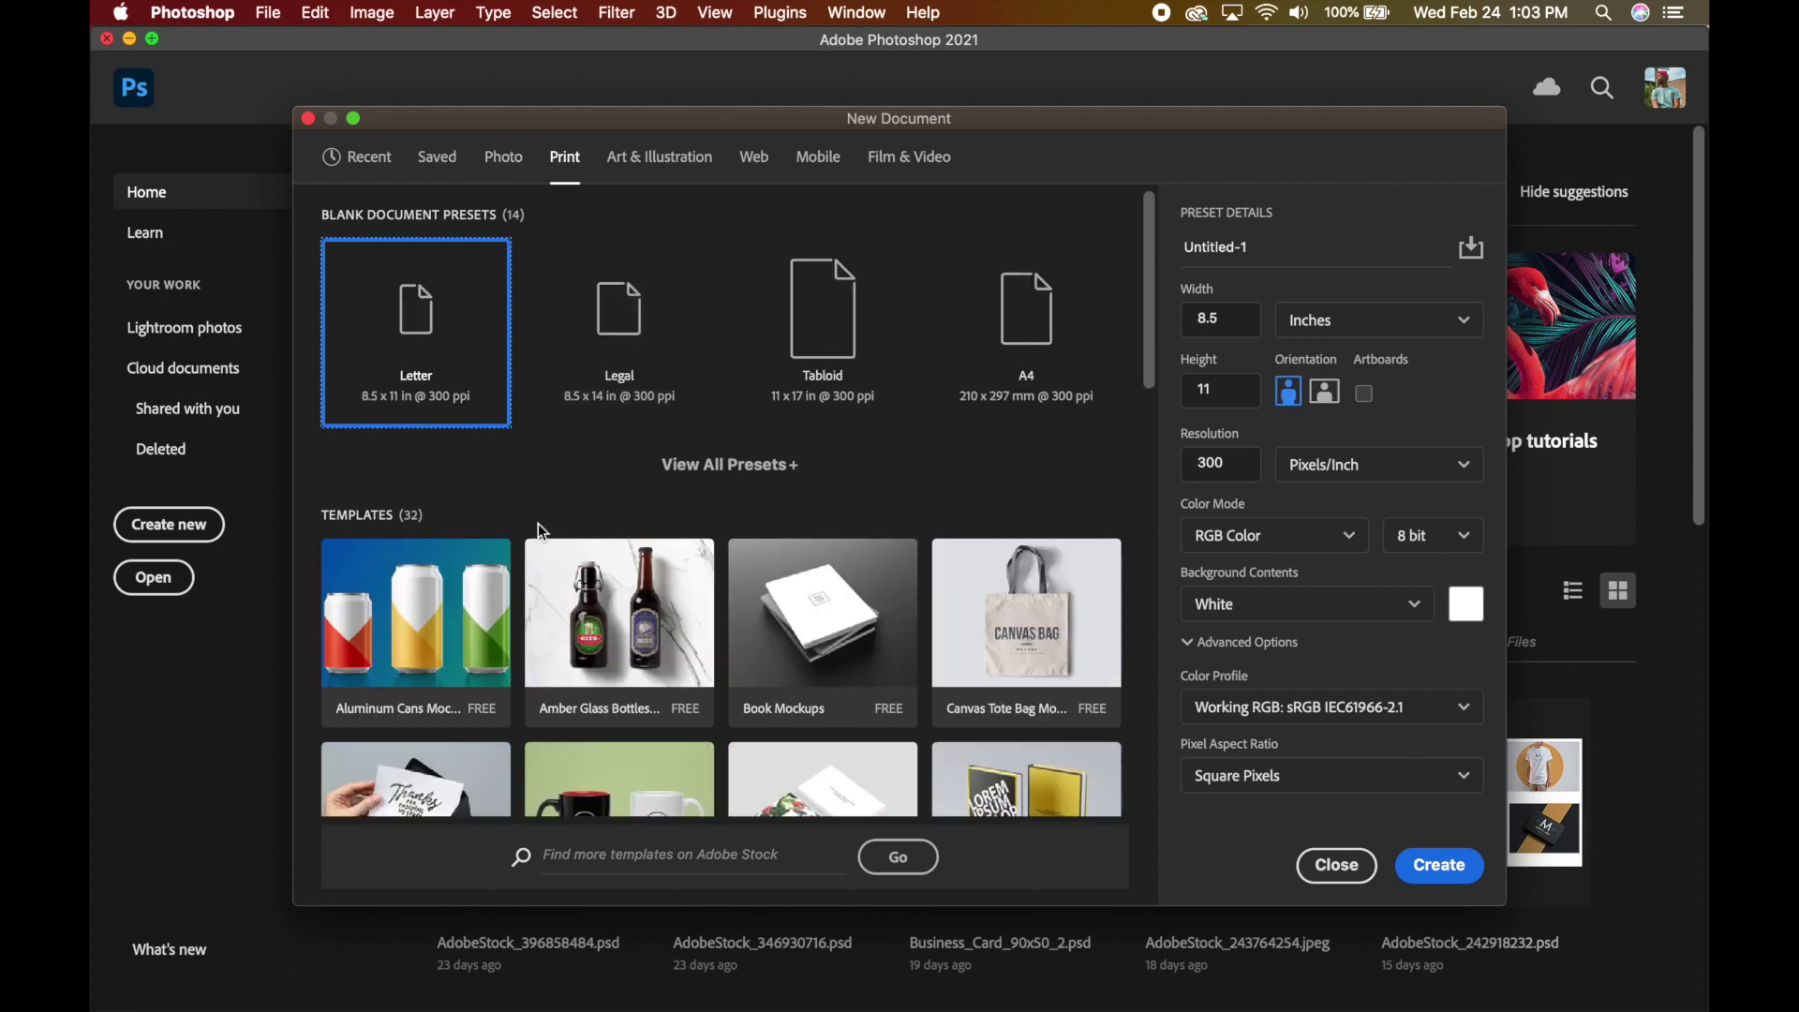
pyautogui.click(645, 171)
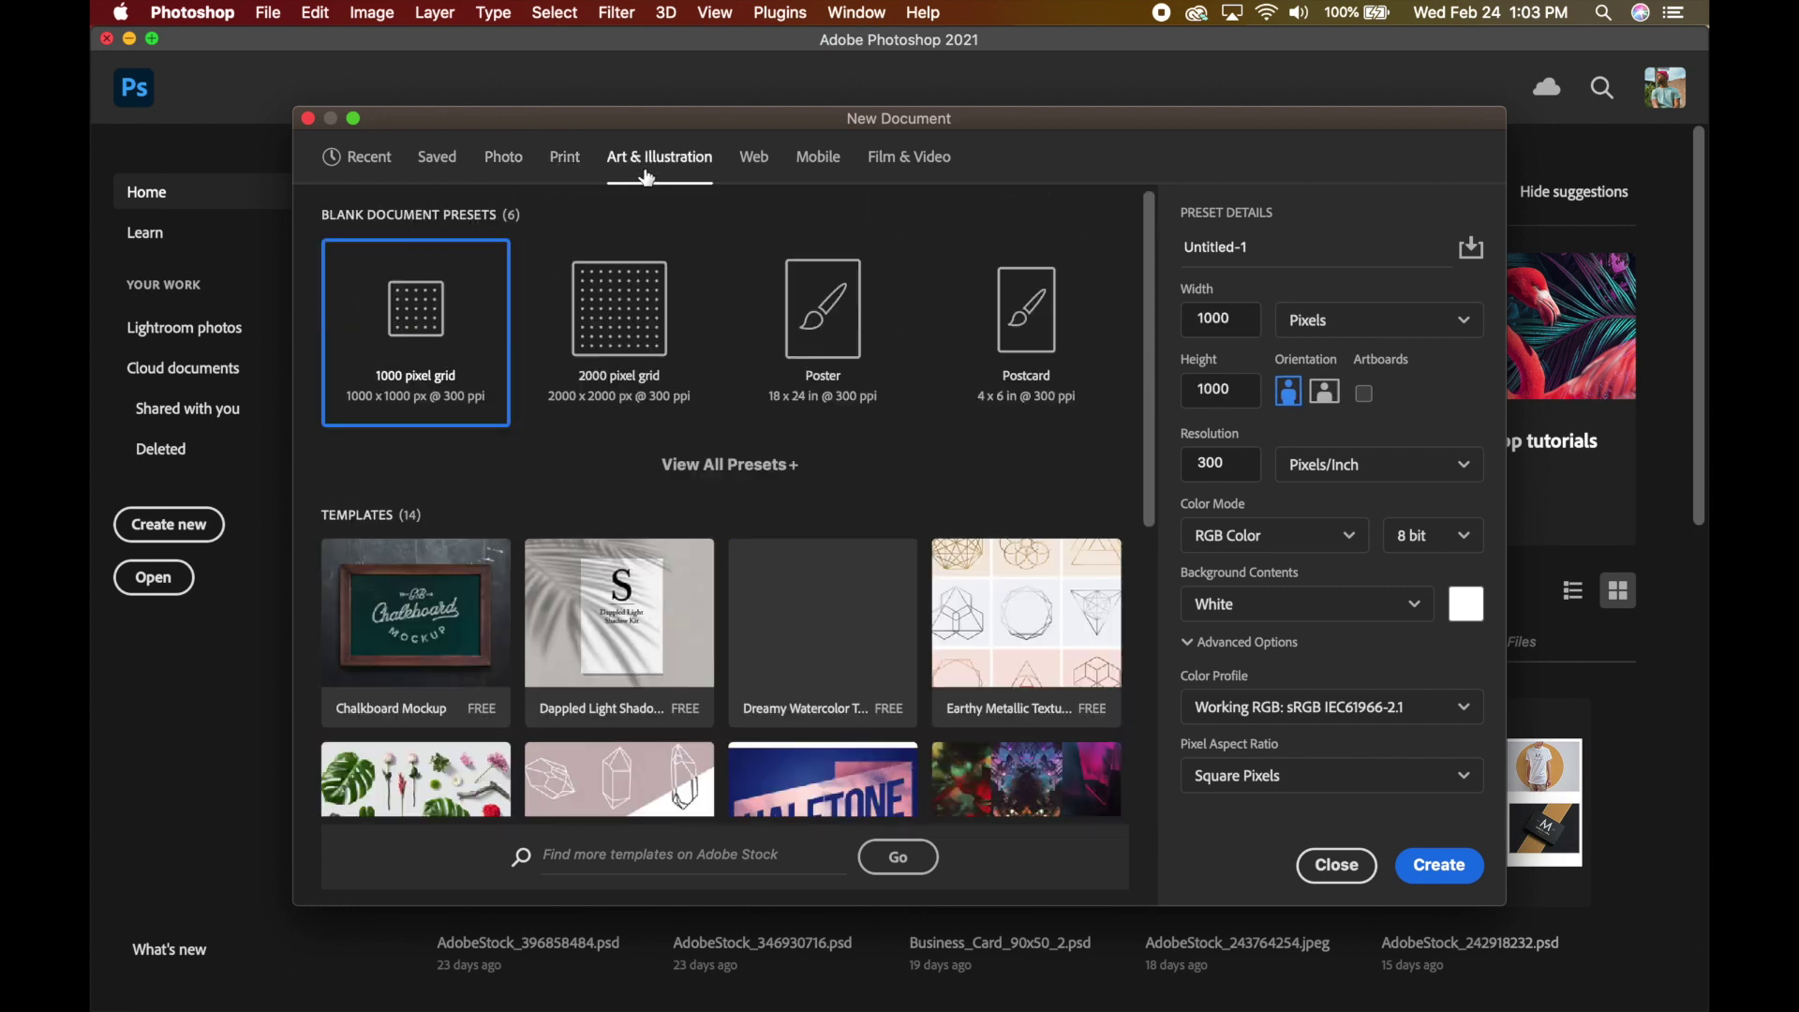
pyautogui.click(752, 161)
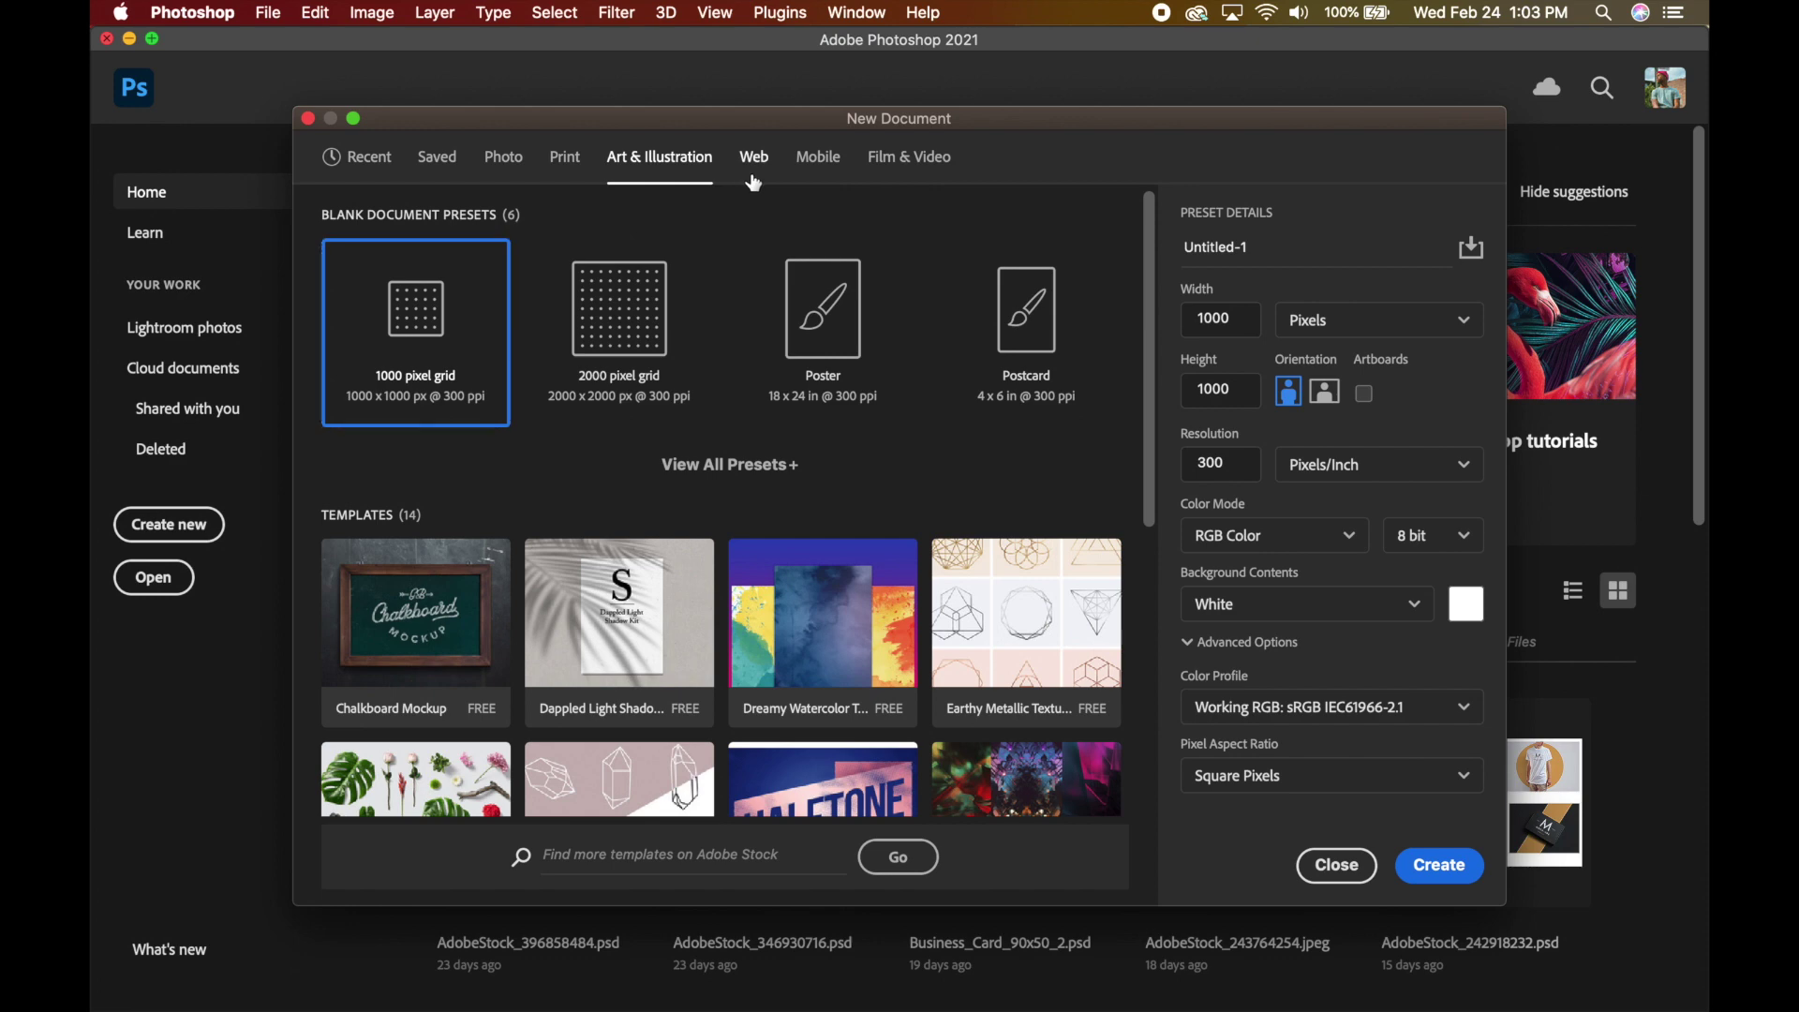
pyautogui.click(811, 176)
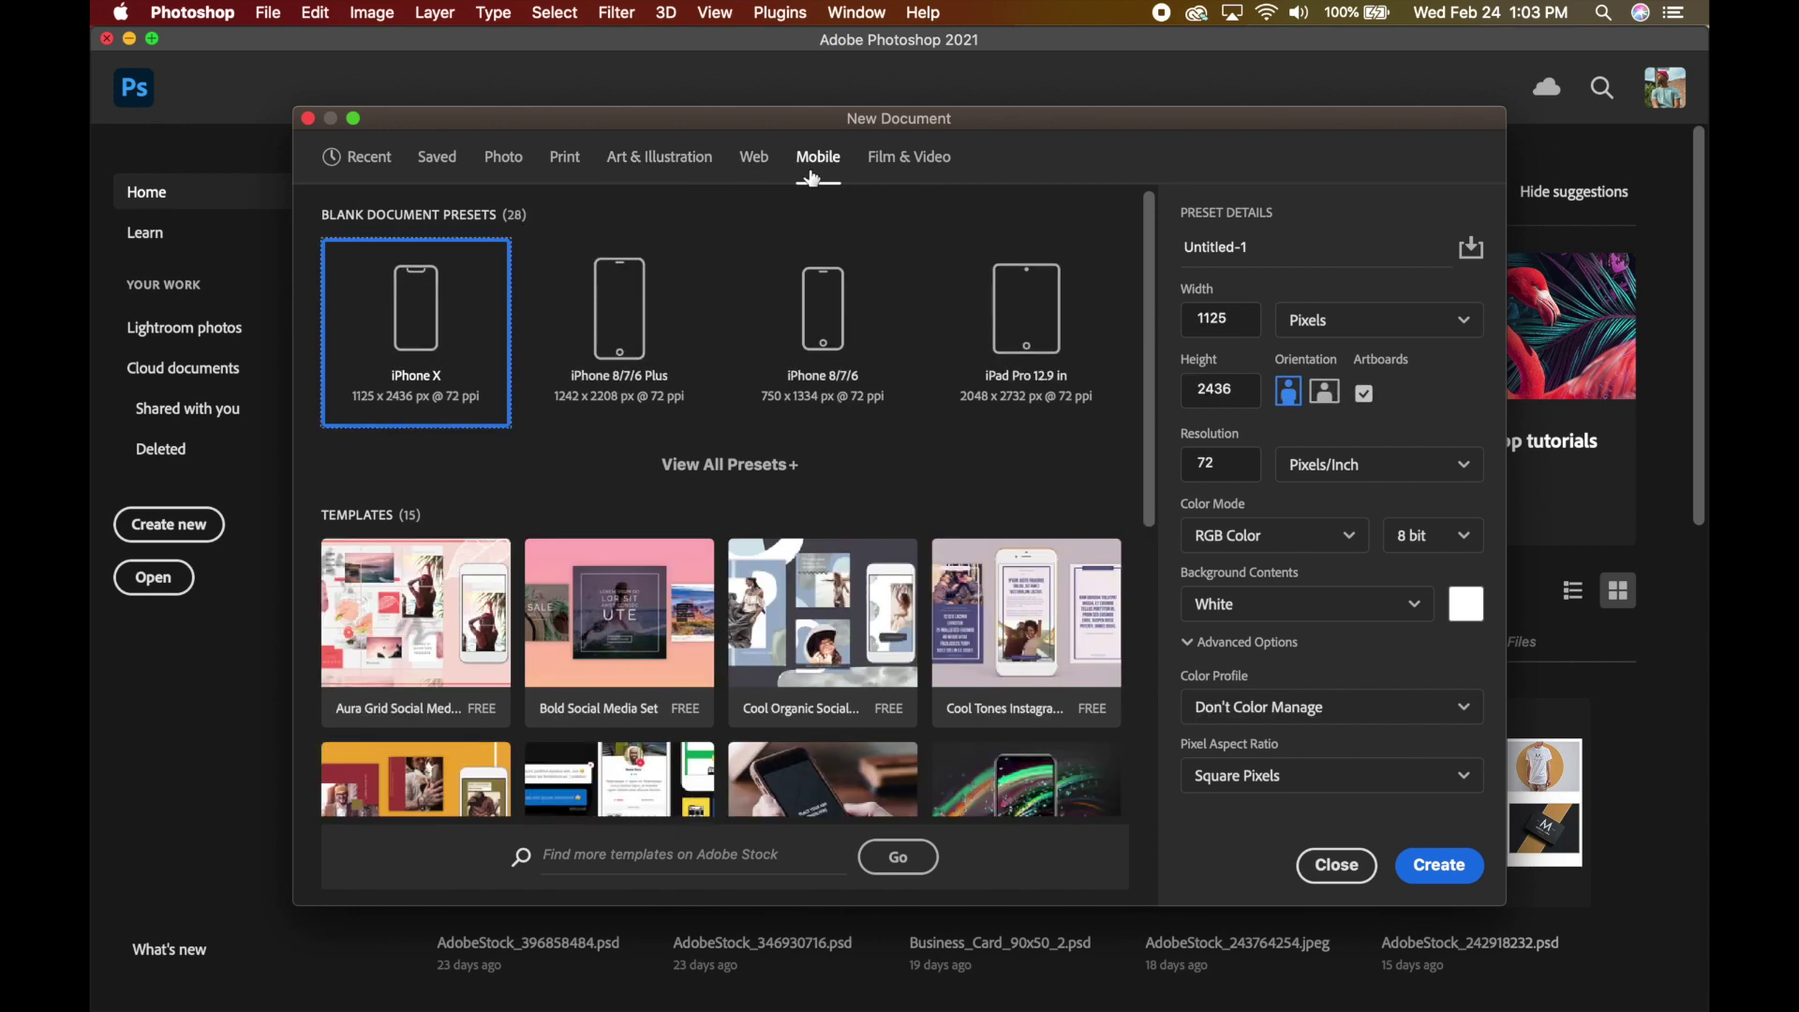
pyautogui.click(891, 172)
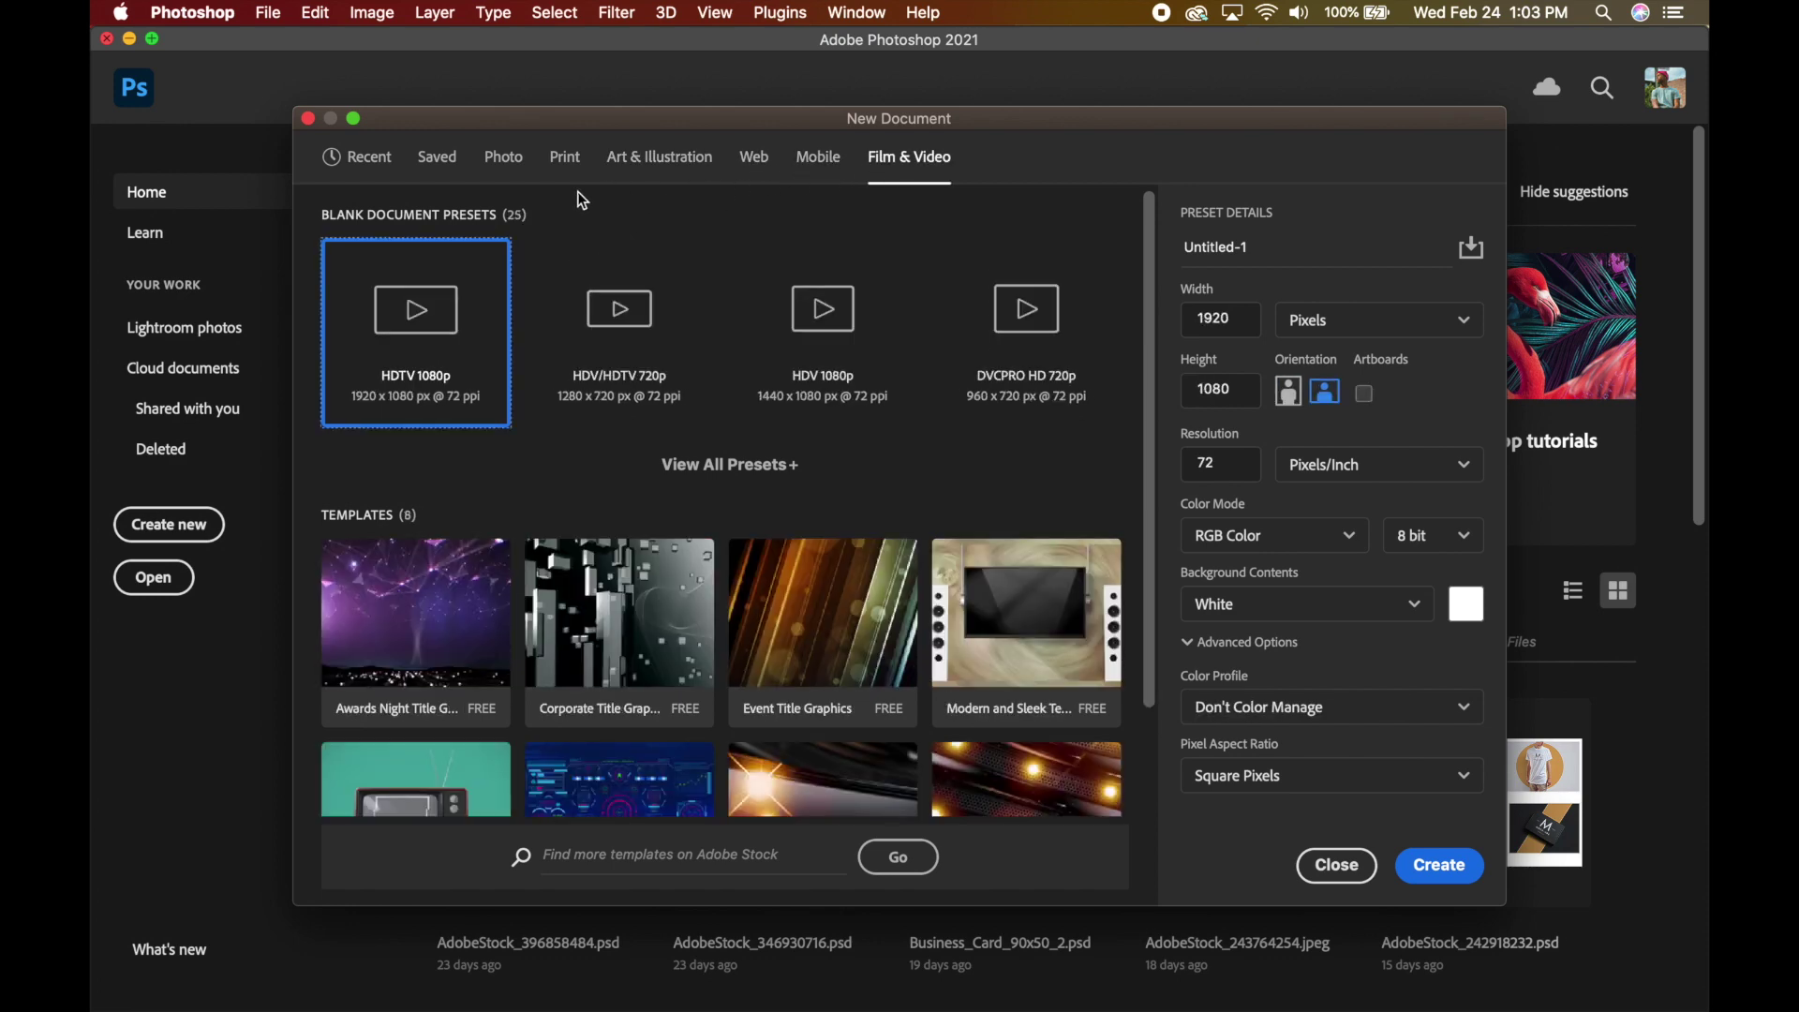
pyautogui.click(372, 160)
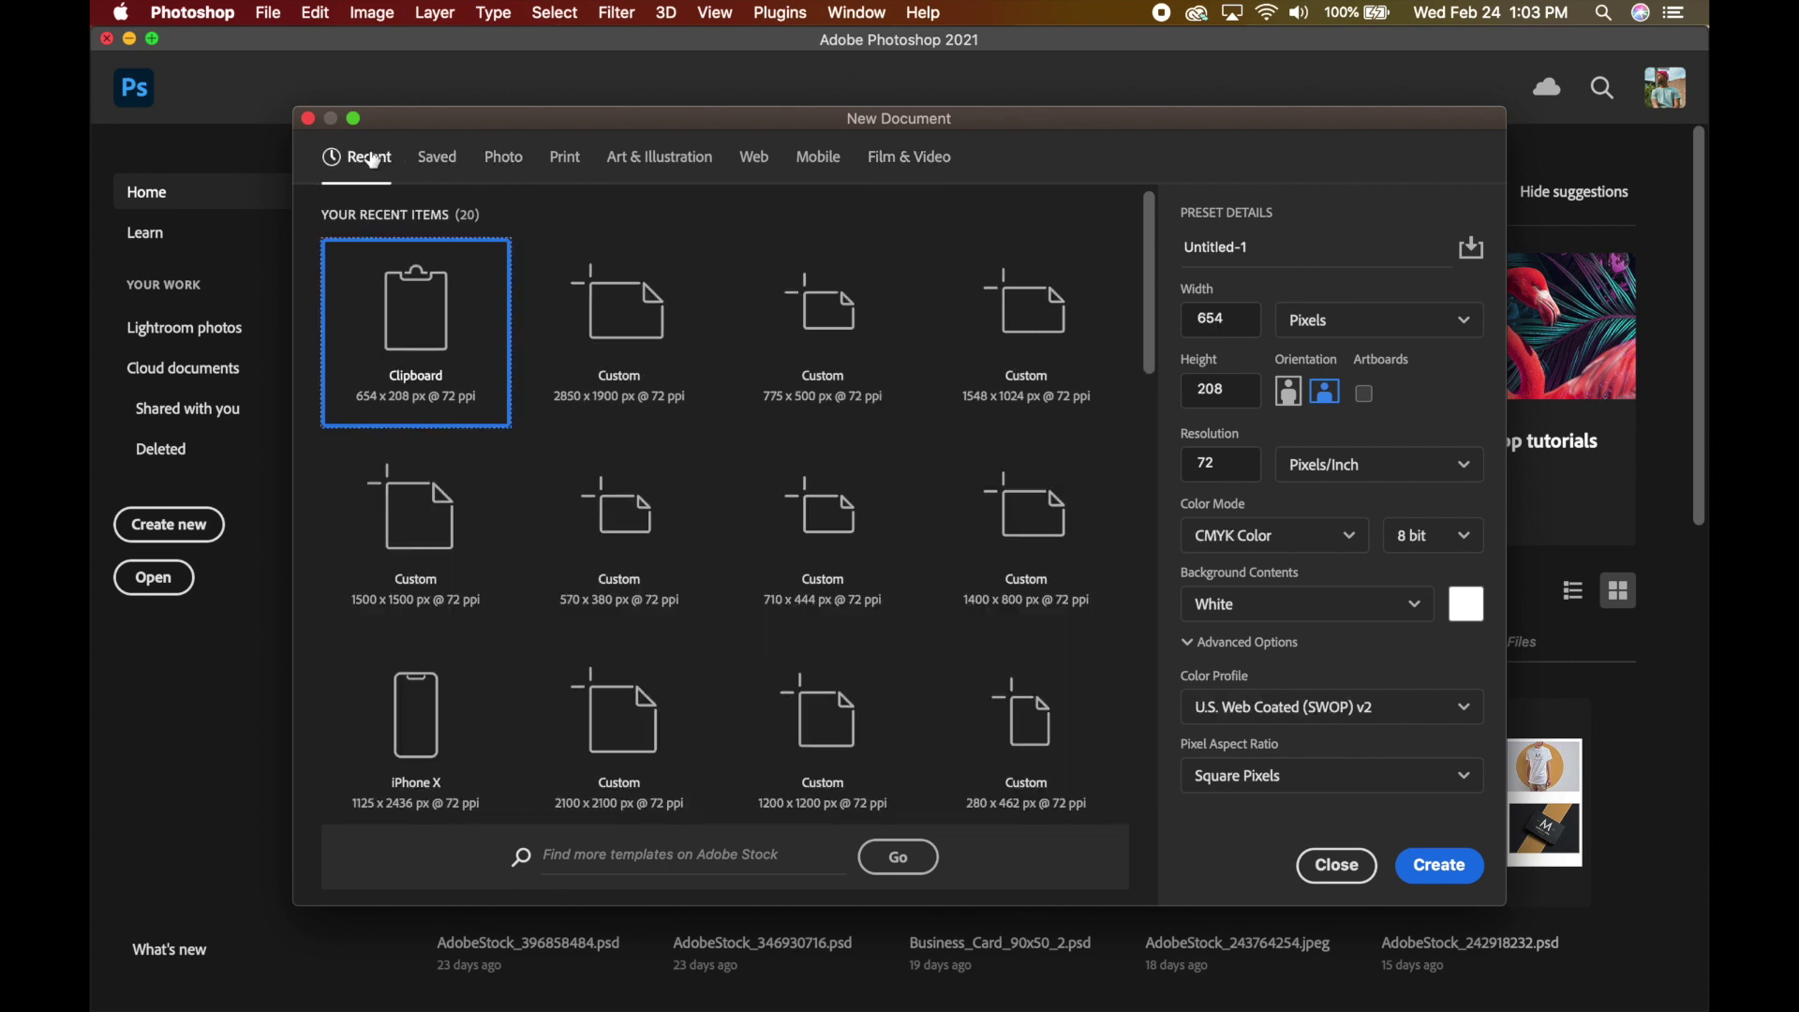
pyautogui.click(433, 165)
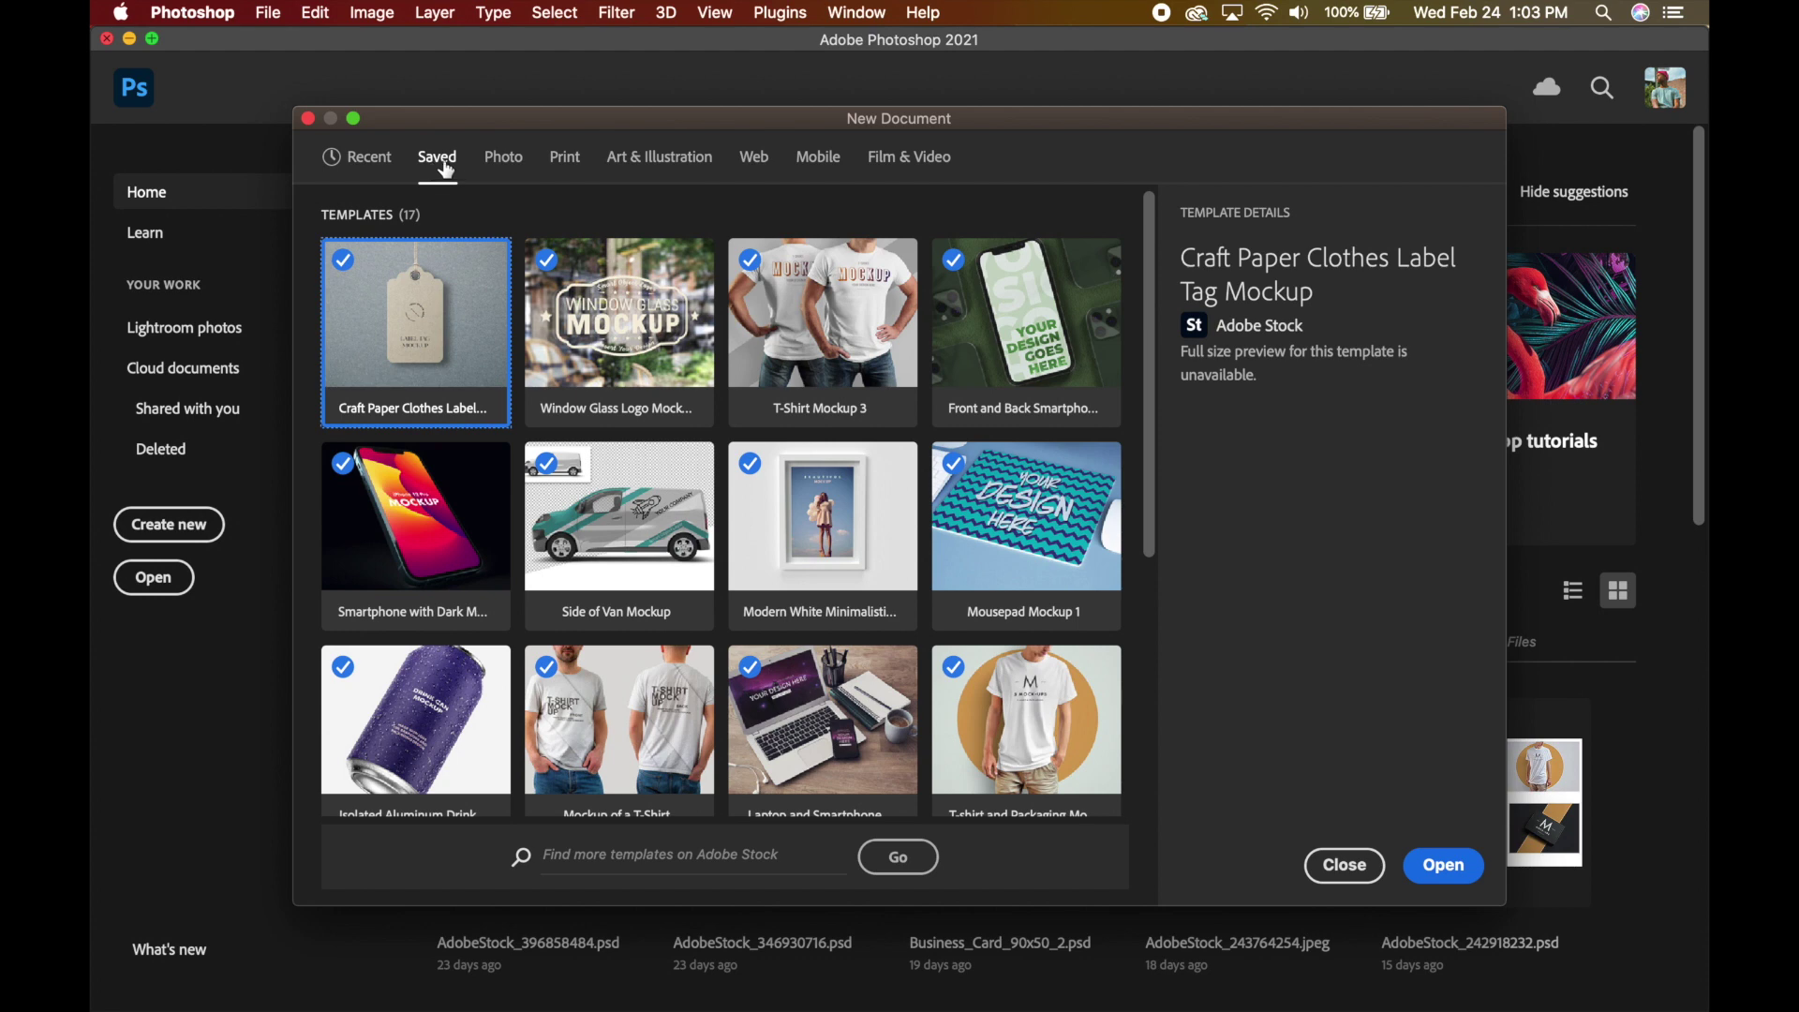
pyautogui.click(495, 164)
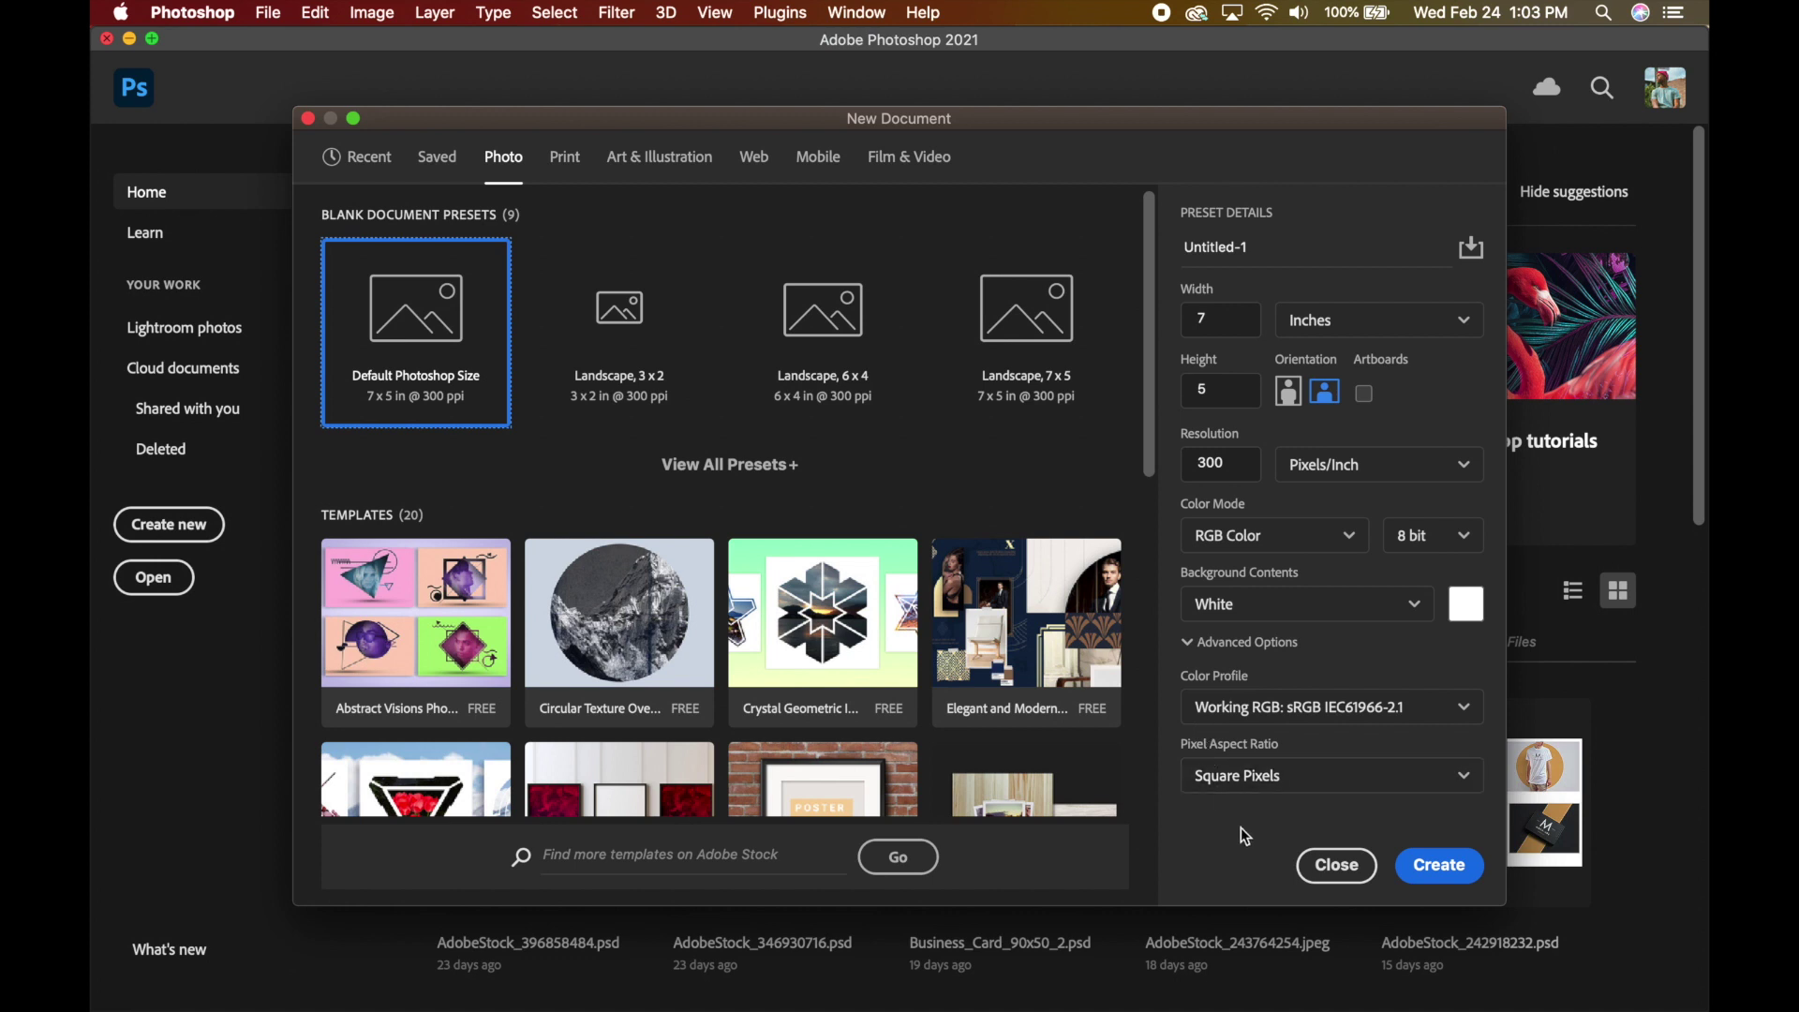
pyautogui.click(1305, 863)
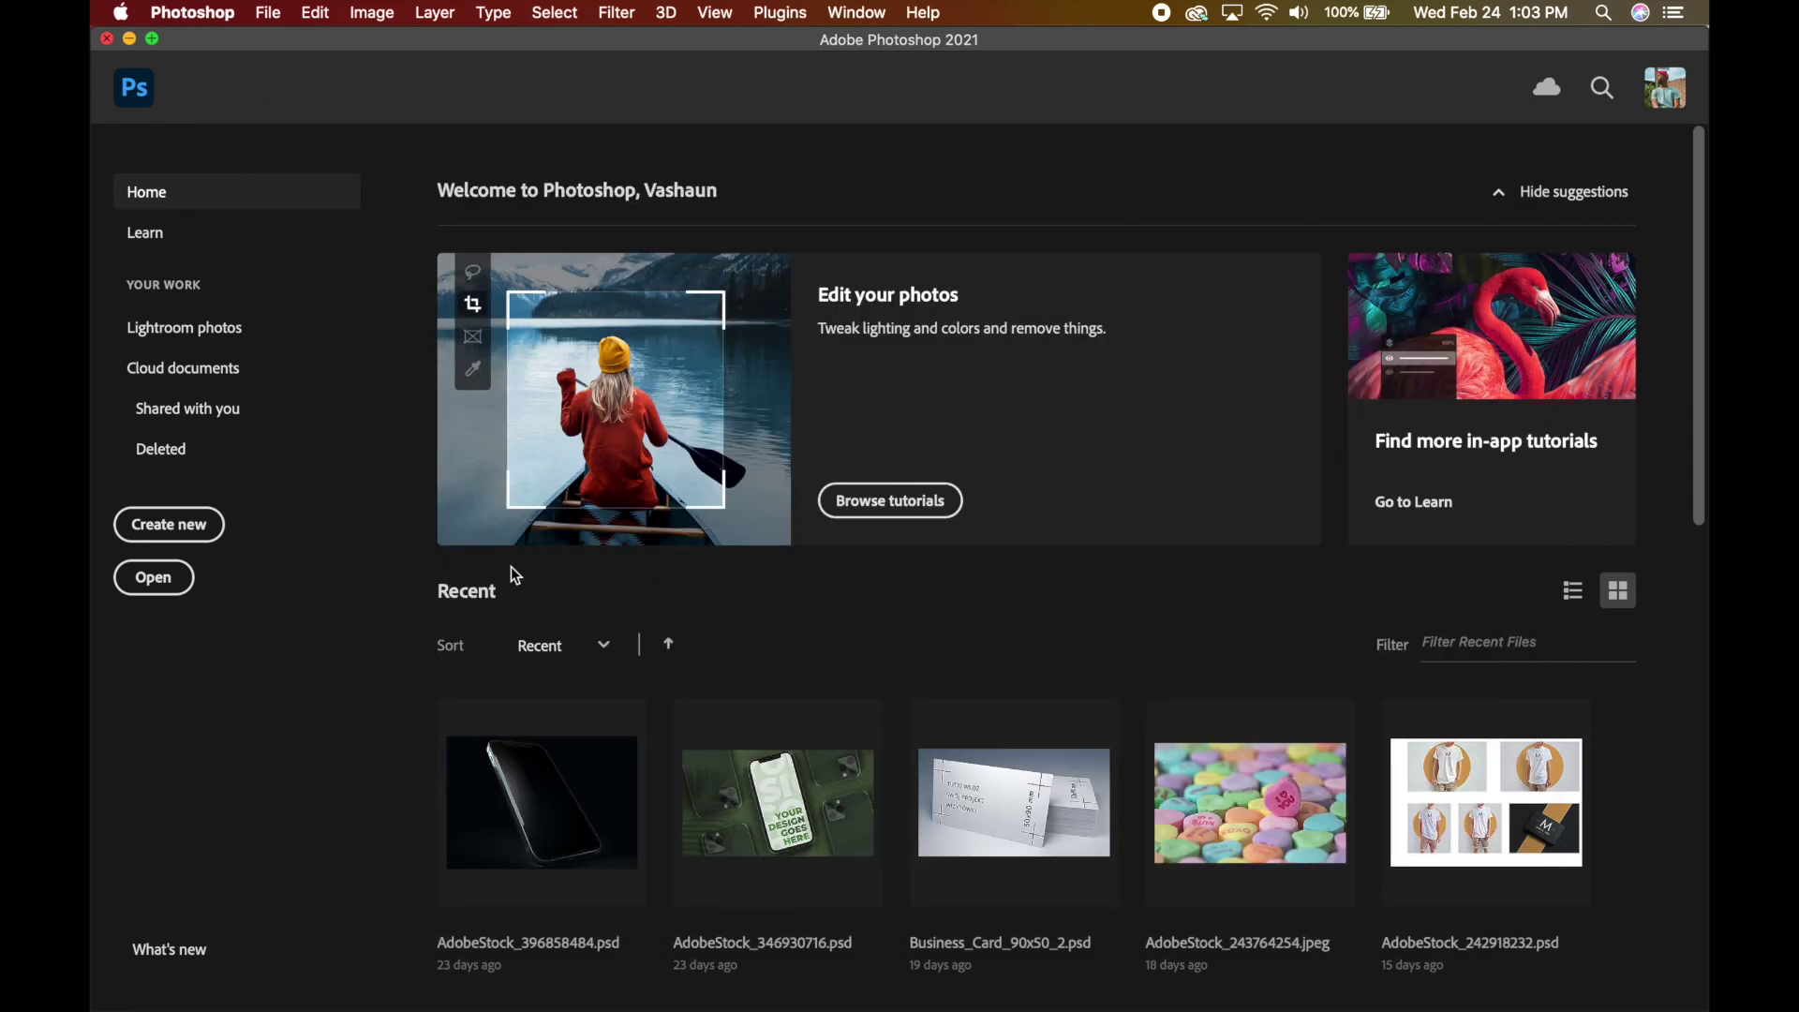
# - Open the image Pink Wall.JPG from the Desktop folder
pyautogui.click(176, 586)
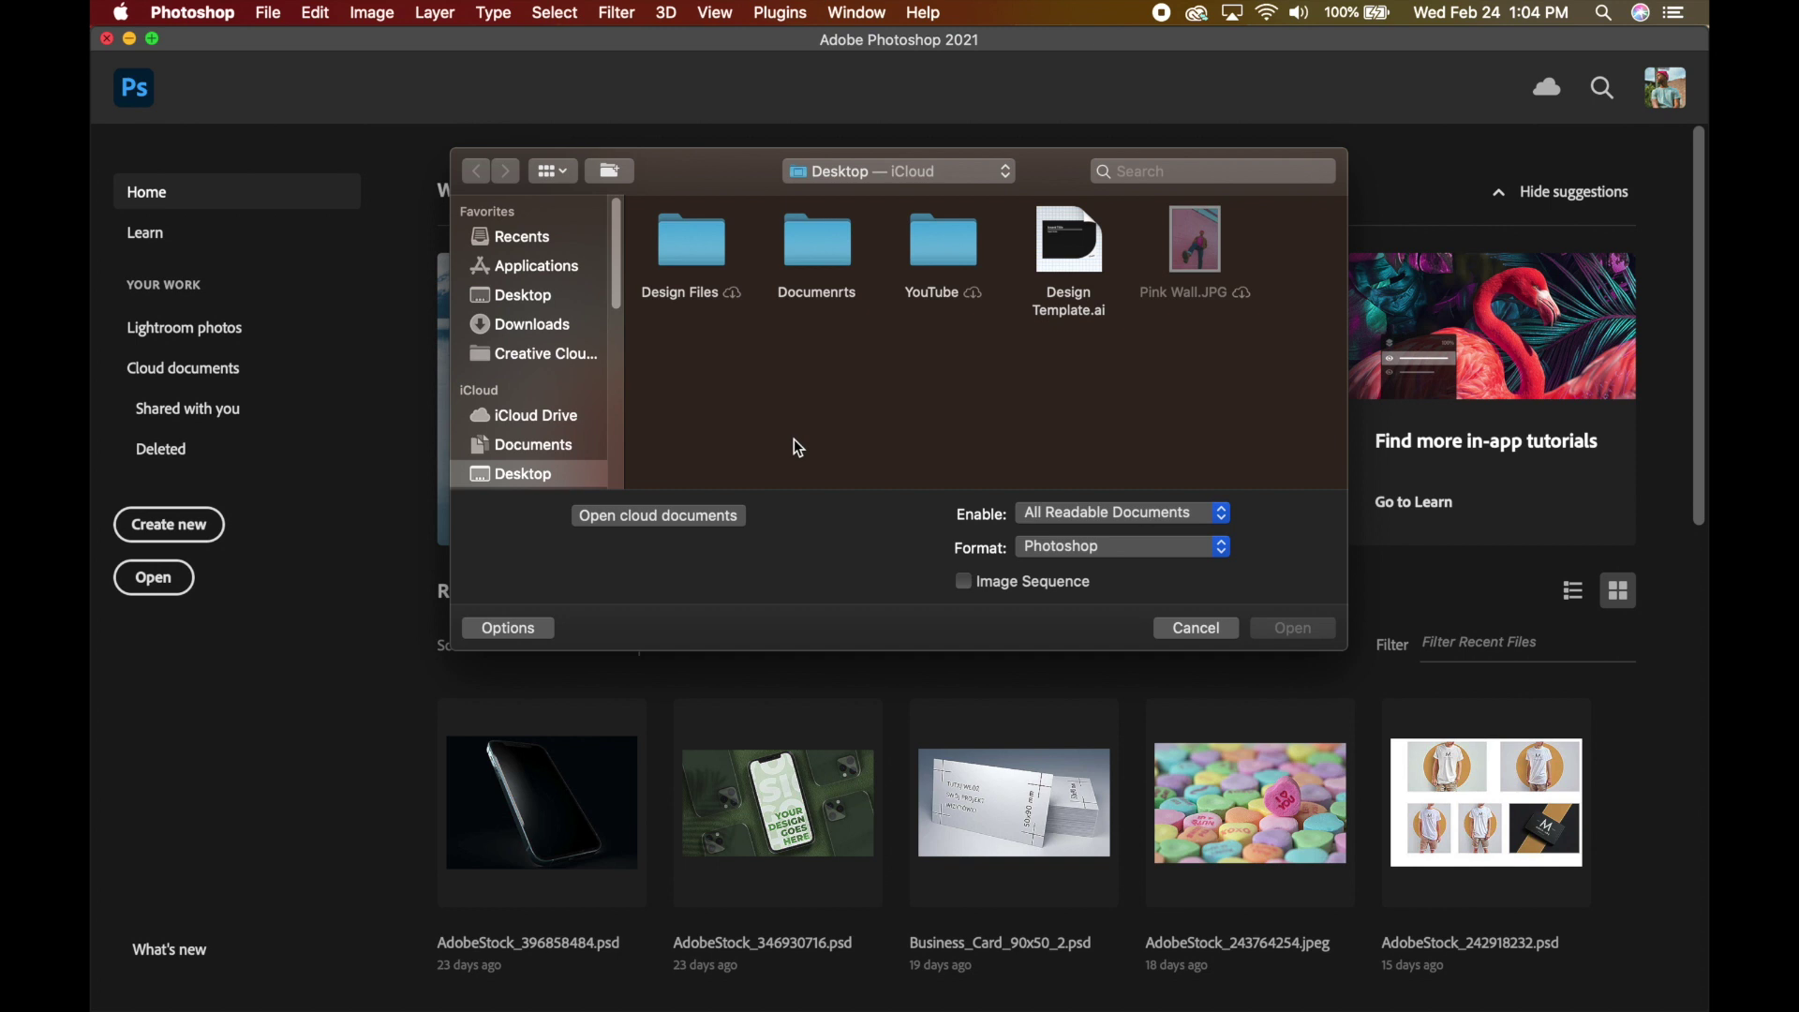
pyautogui.click(1202, 250)
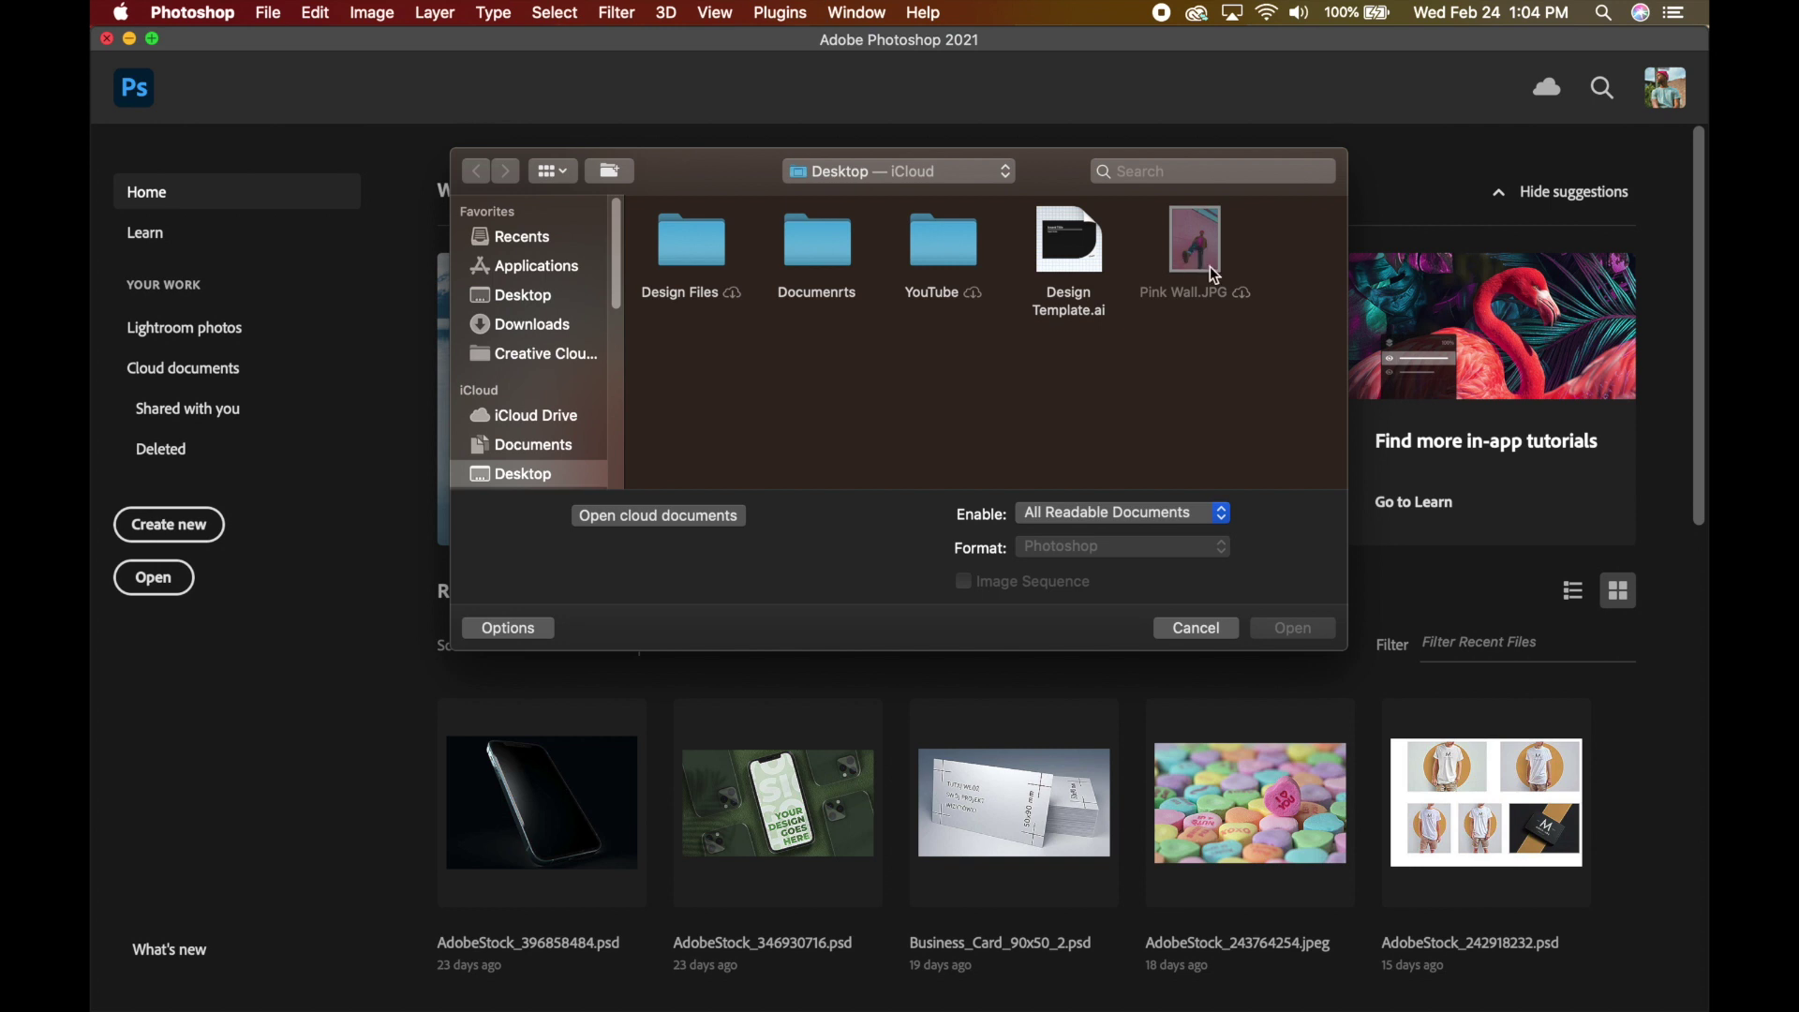
pyautogui.click(1204, 266)
pyautogui.click(1282, 627)
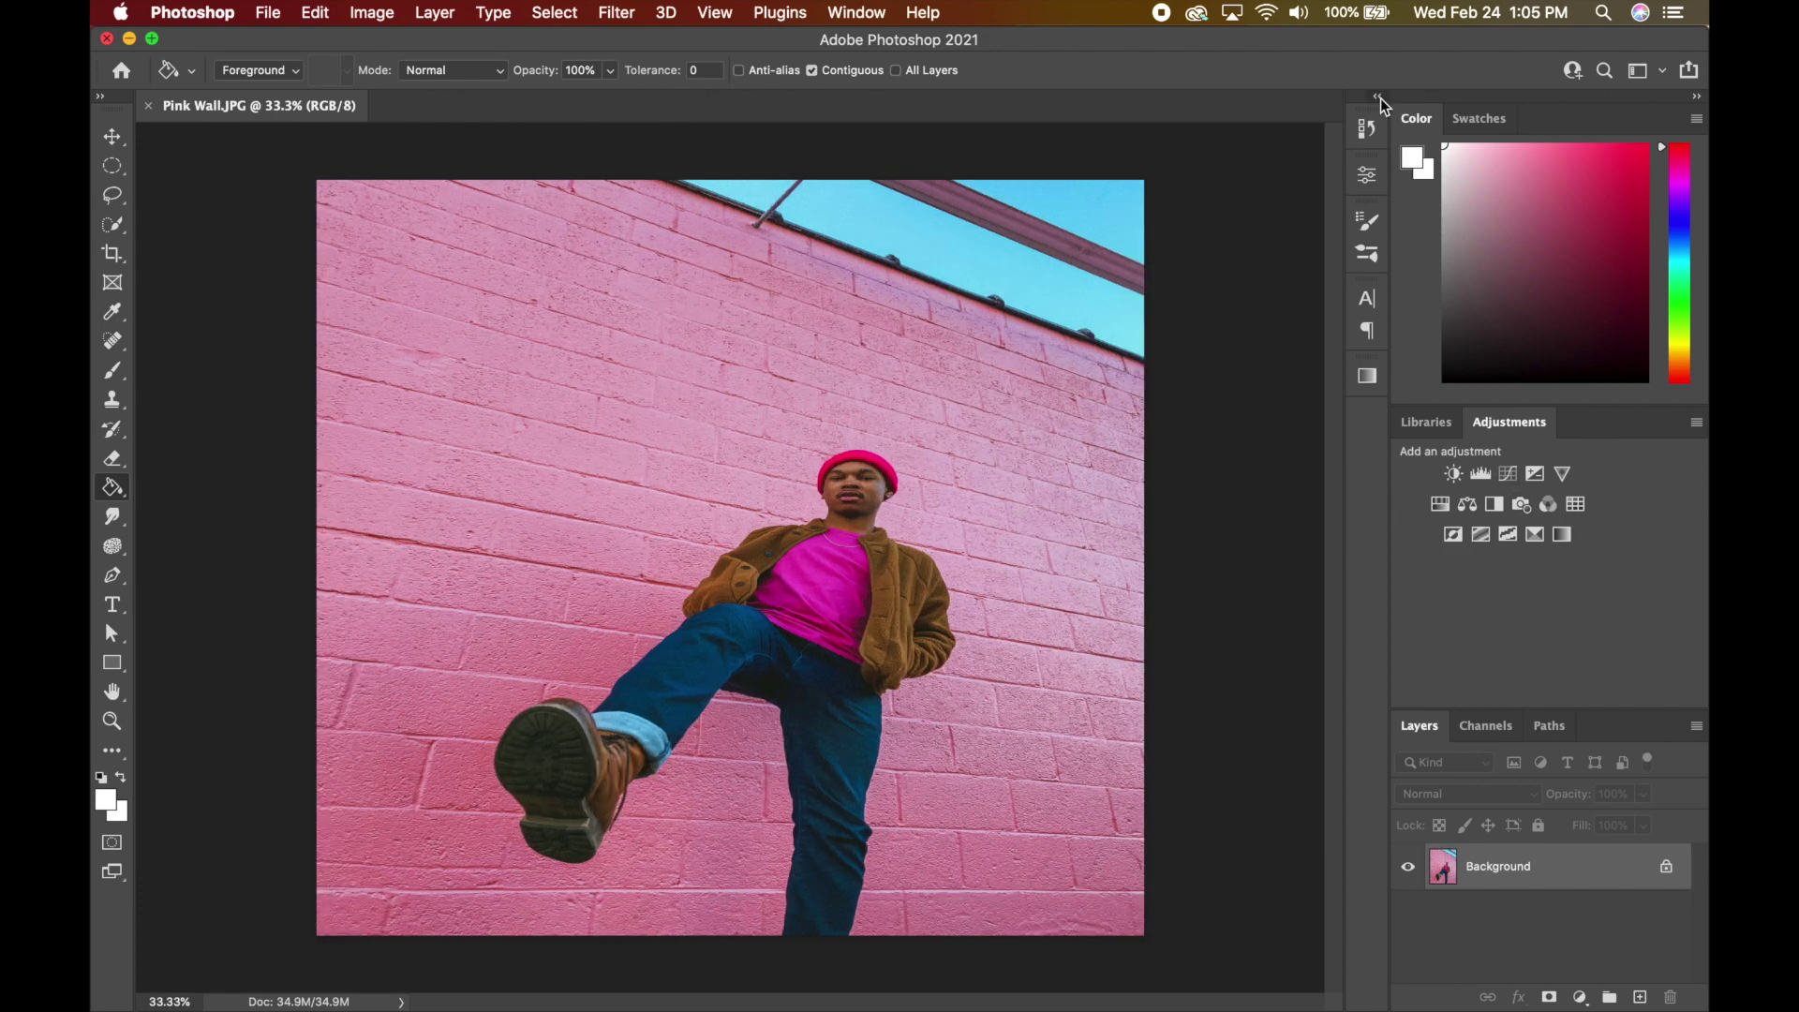
# - Try expanding the narrow panel column and collapsing the main panels to icons, restoring each to its original layout
pyautogui.click(1378, 97)
pyautogui.click(1377, 97)
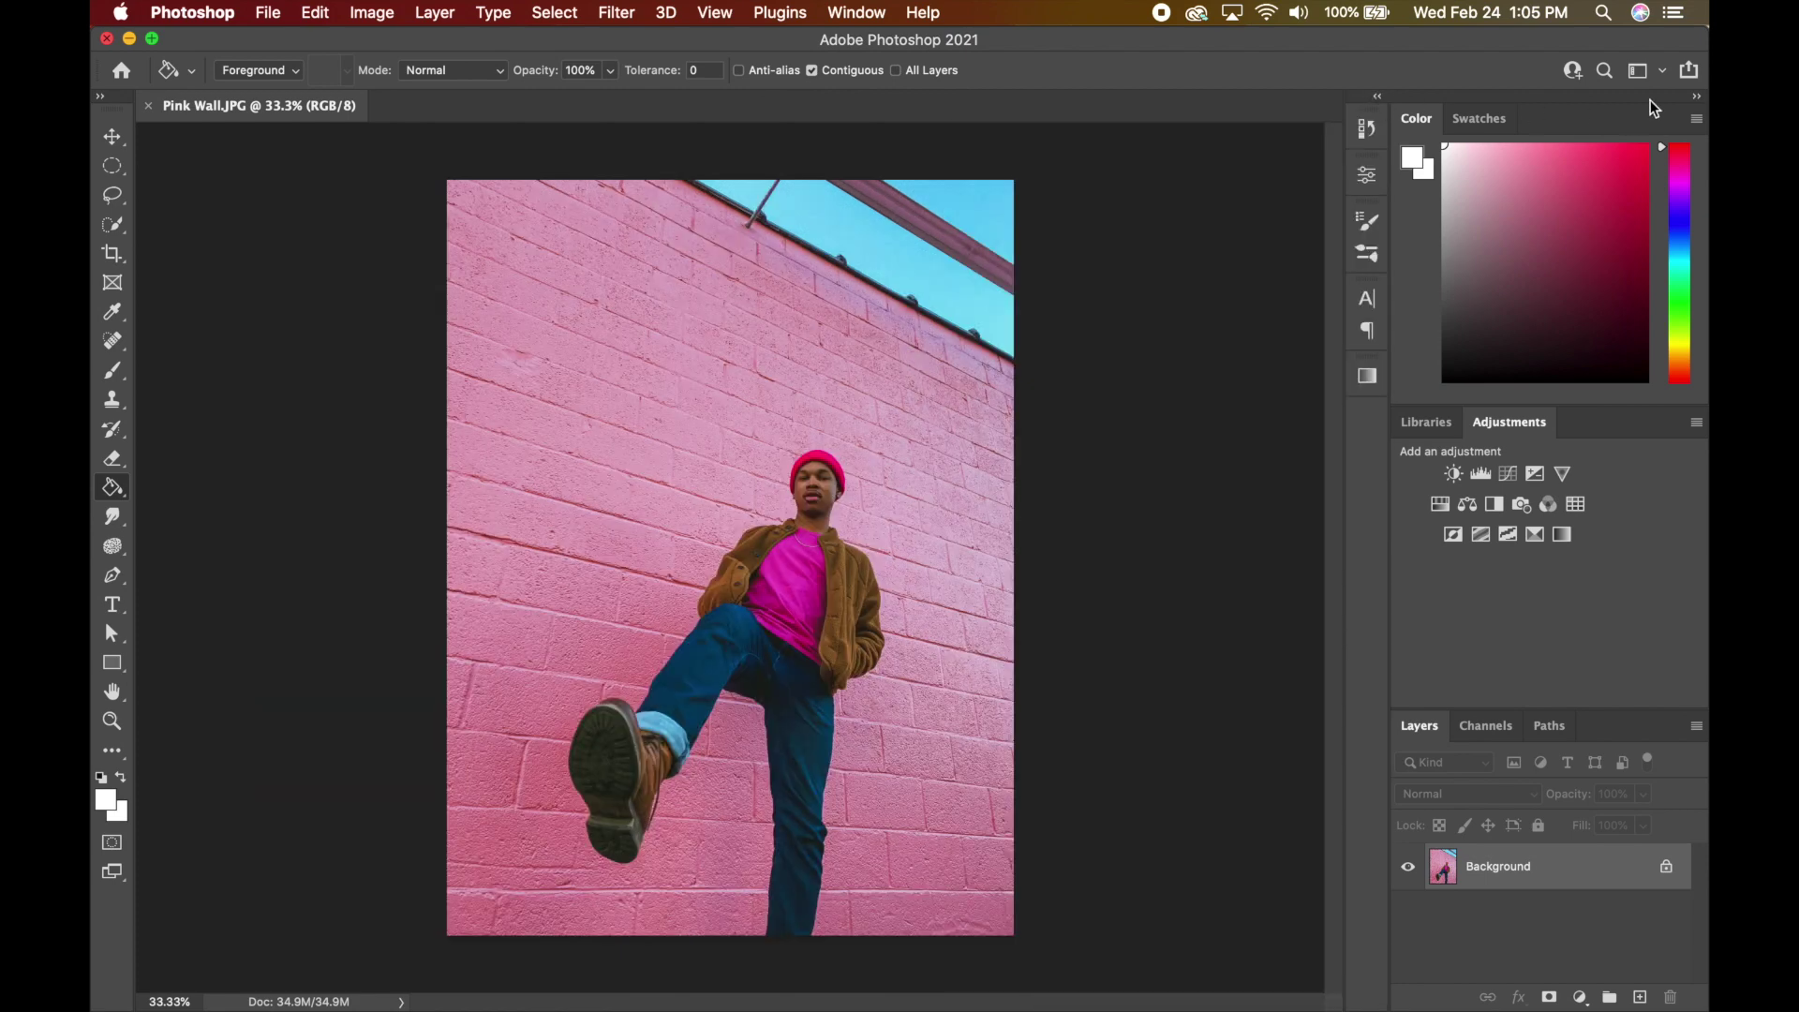
pyautogui.click(1696, 97)
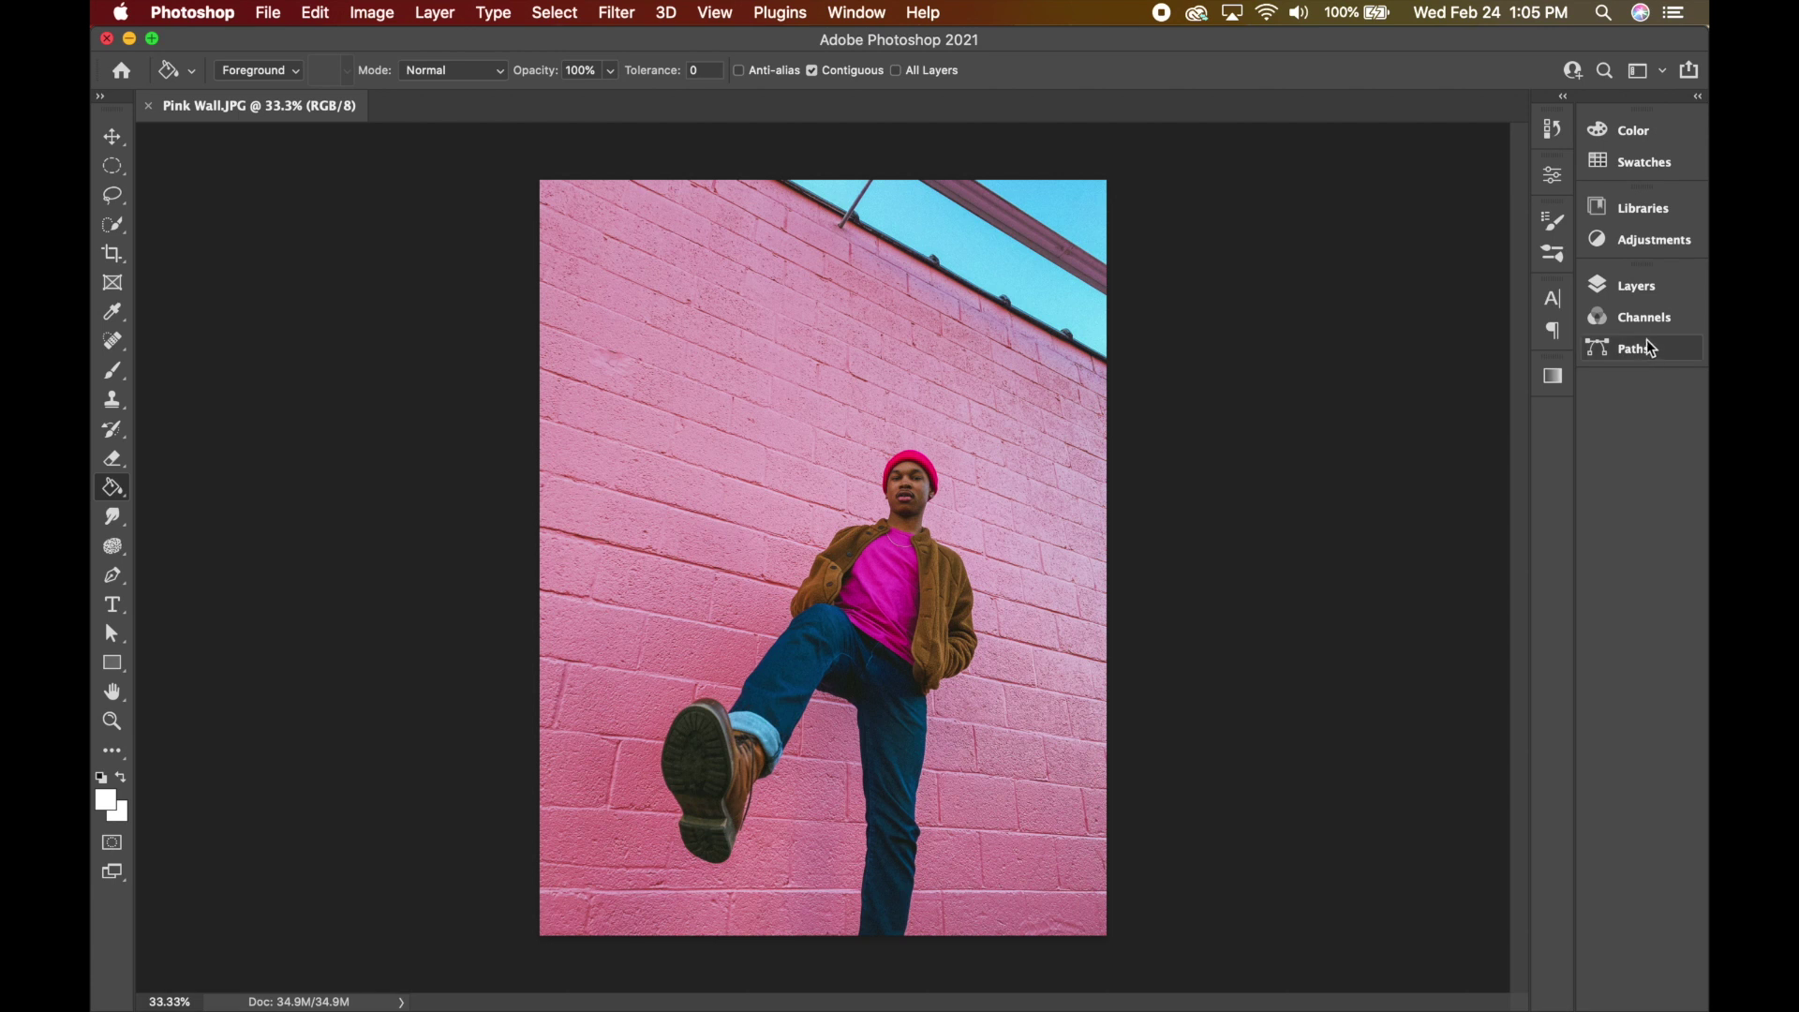
pyautogui.click(1698, 102)
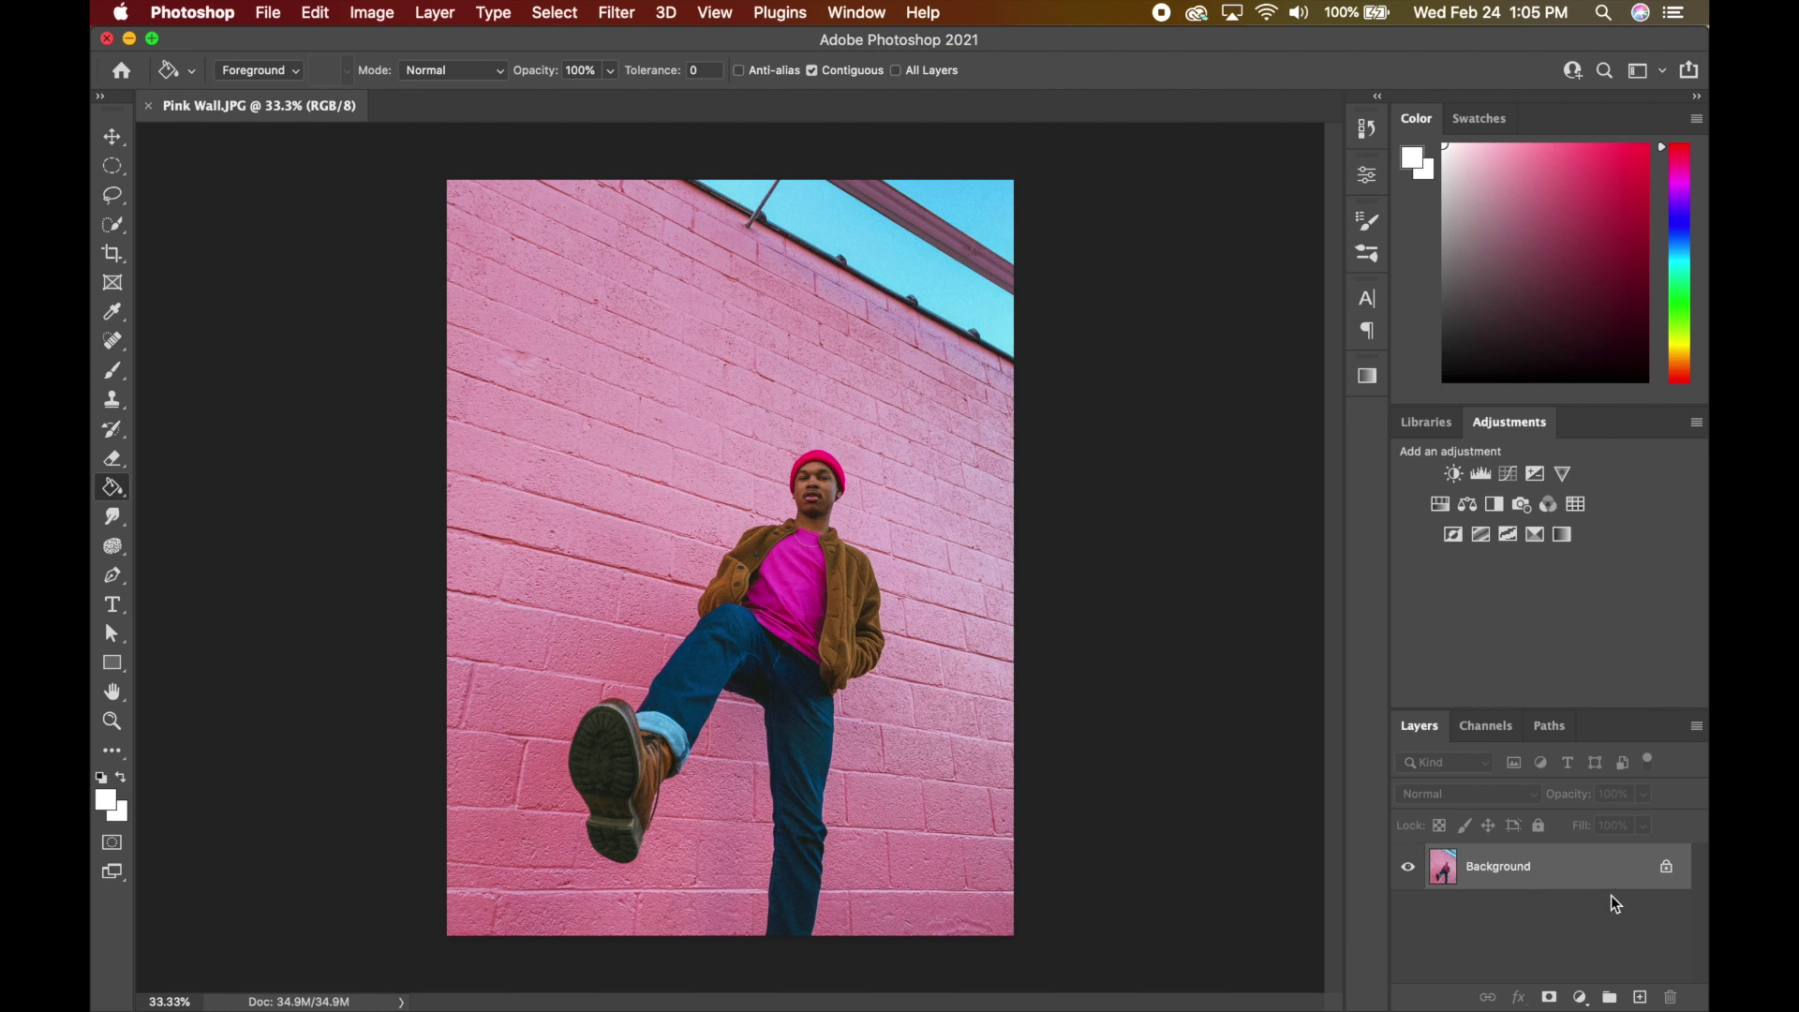
# - Unlock the Background layer to make it editable
pyautogui.click(1666, 866)
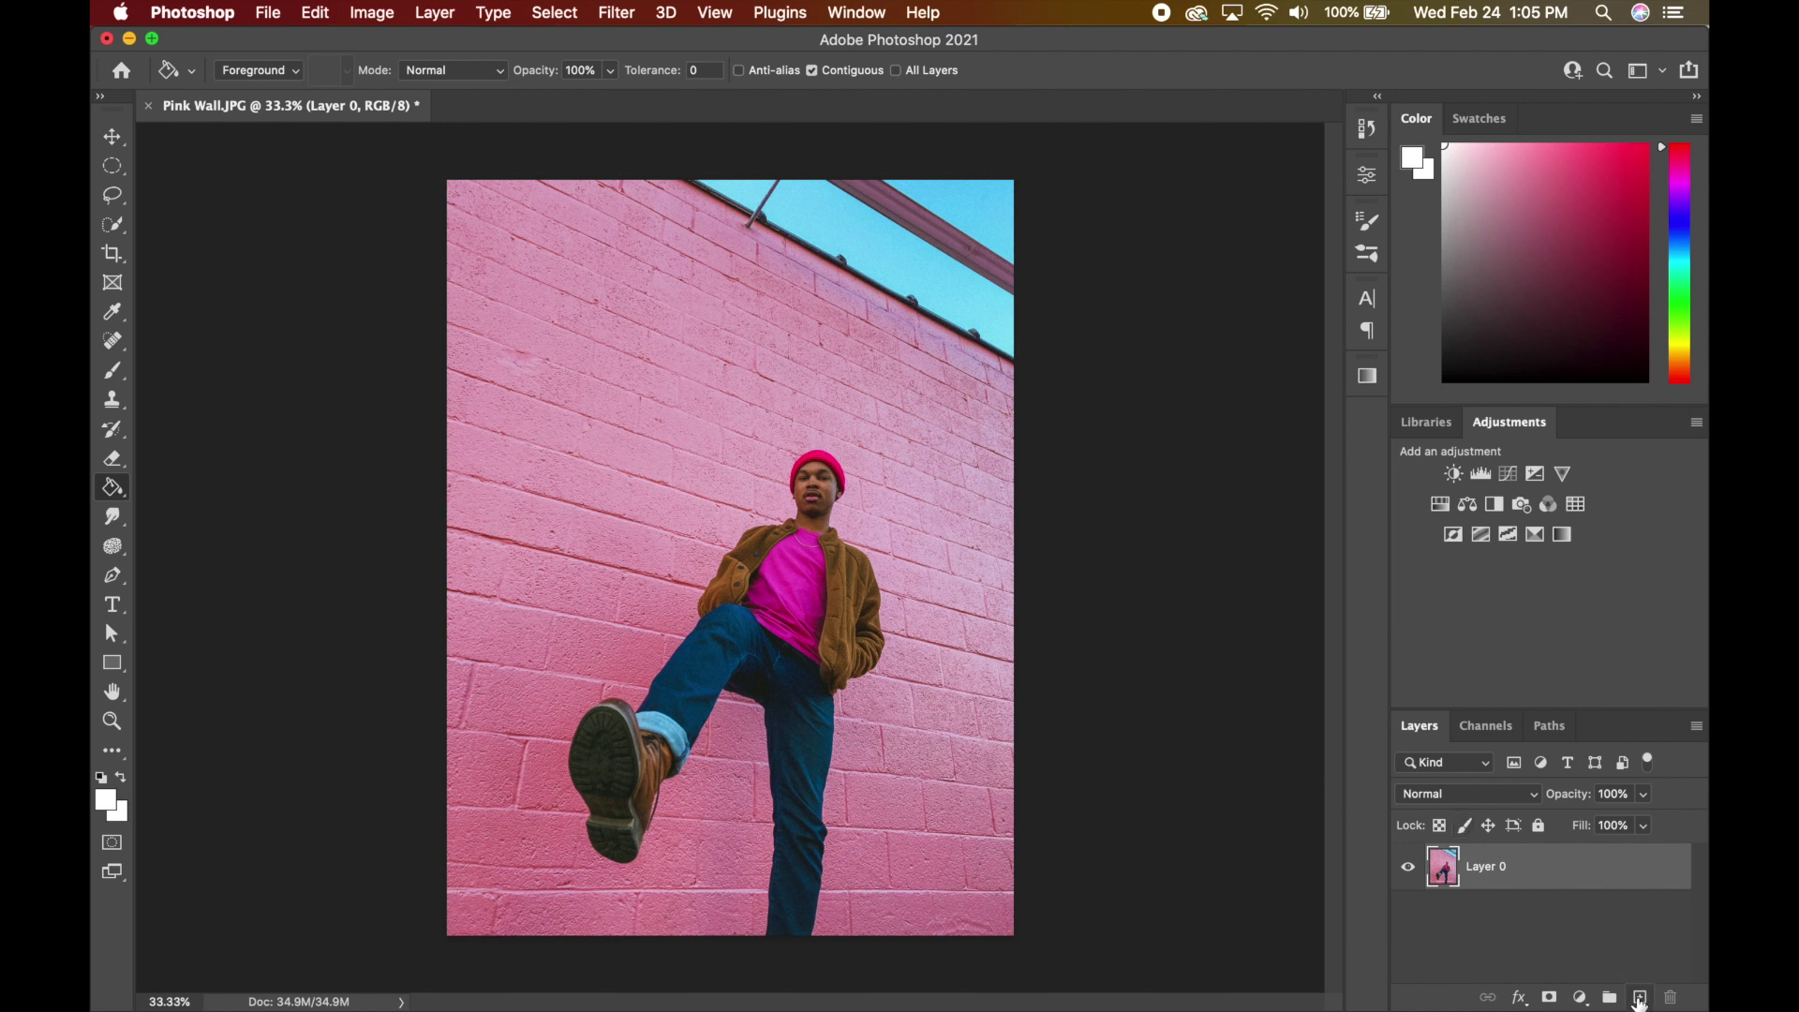
# - Add a new blank layer above the photo layer and delete it again
pyautogui.click(1640, 998)
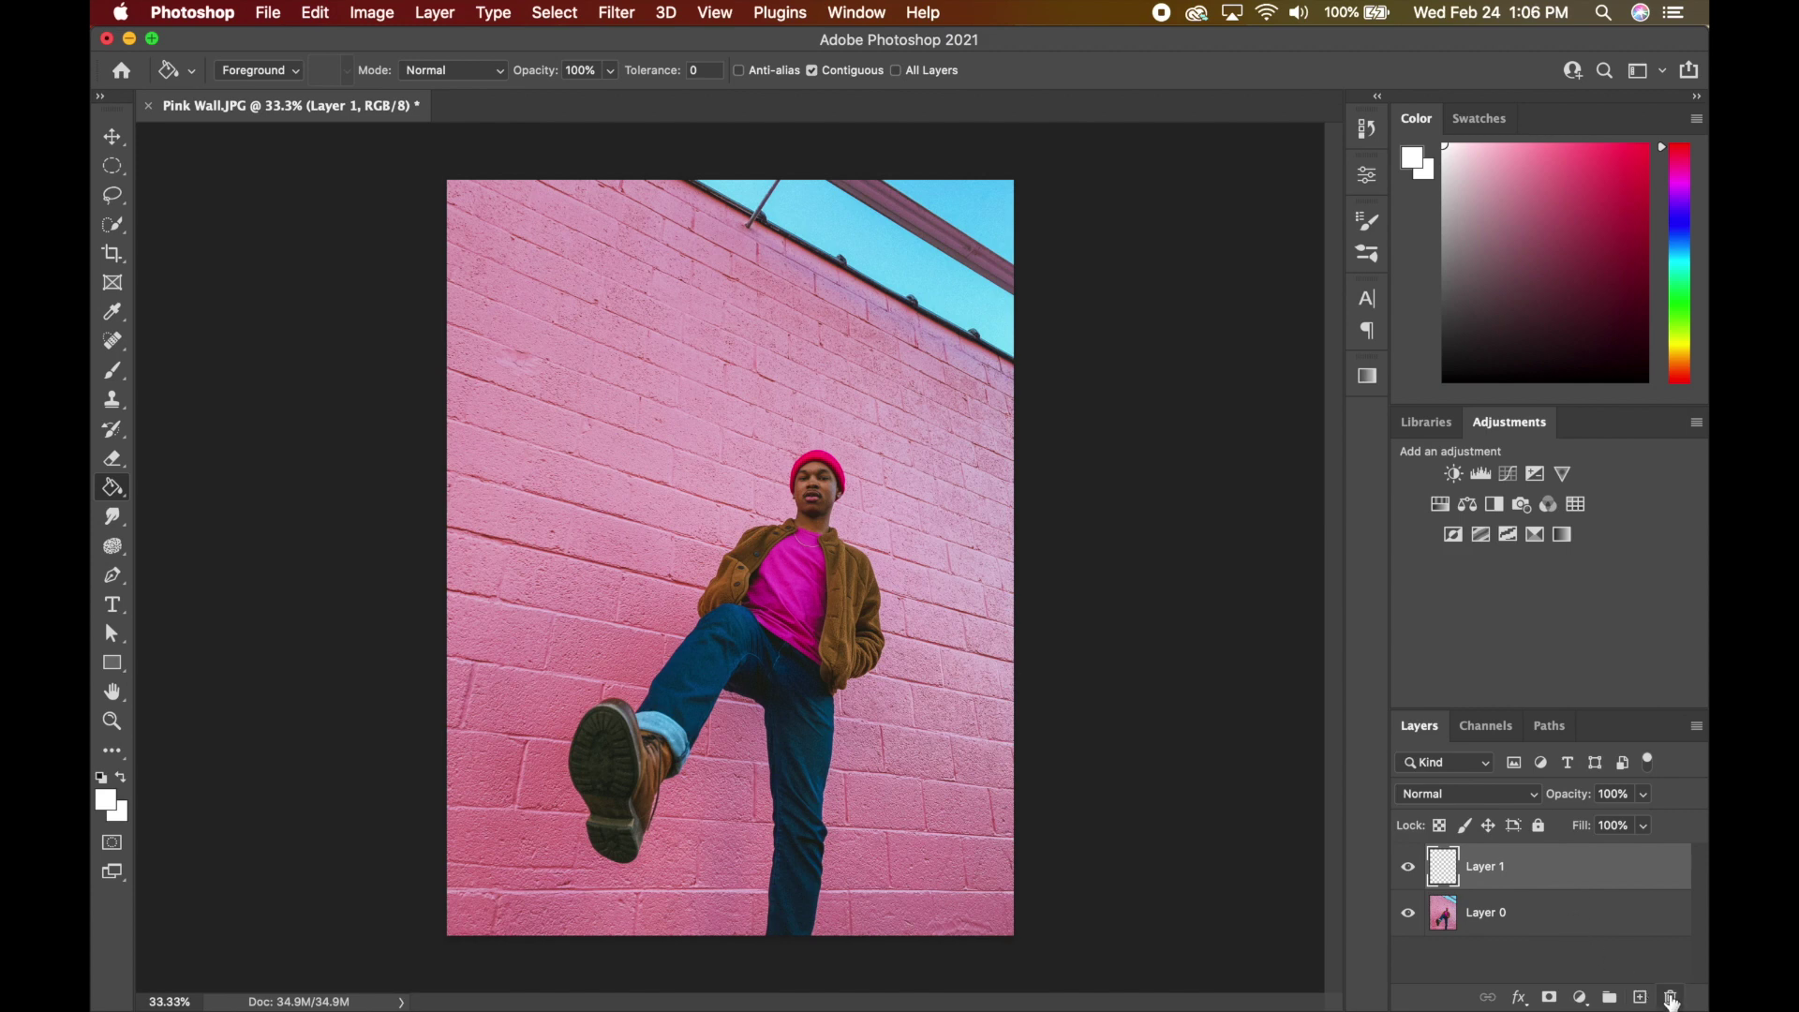
pyautogui.click(1672, 999)
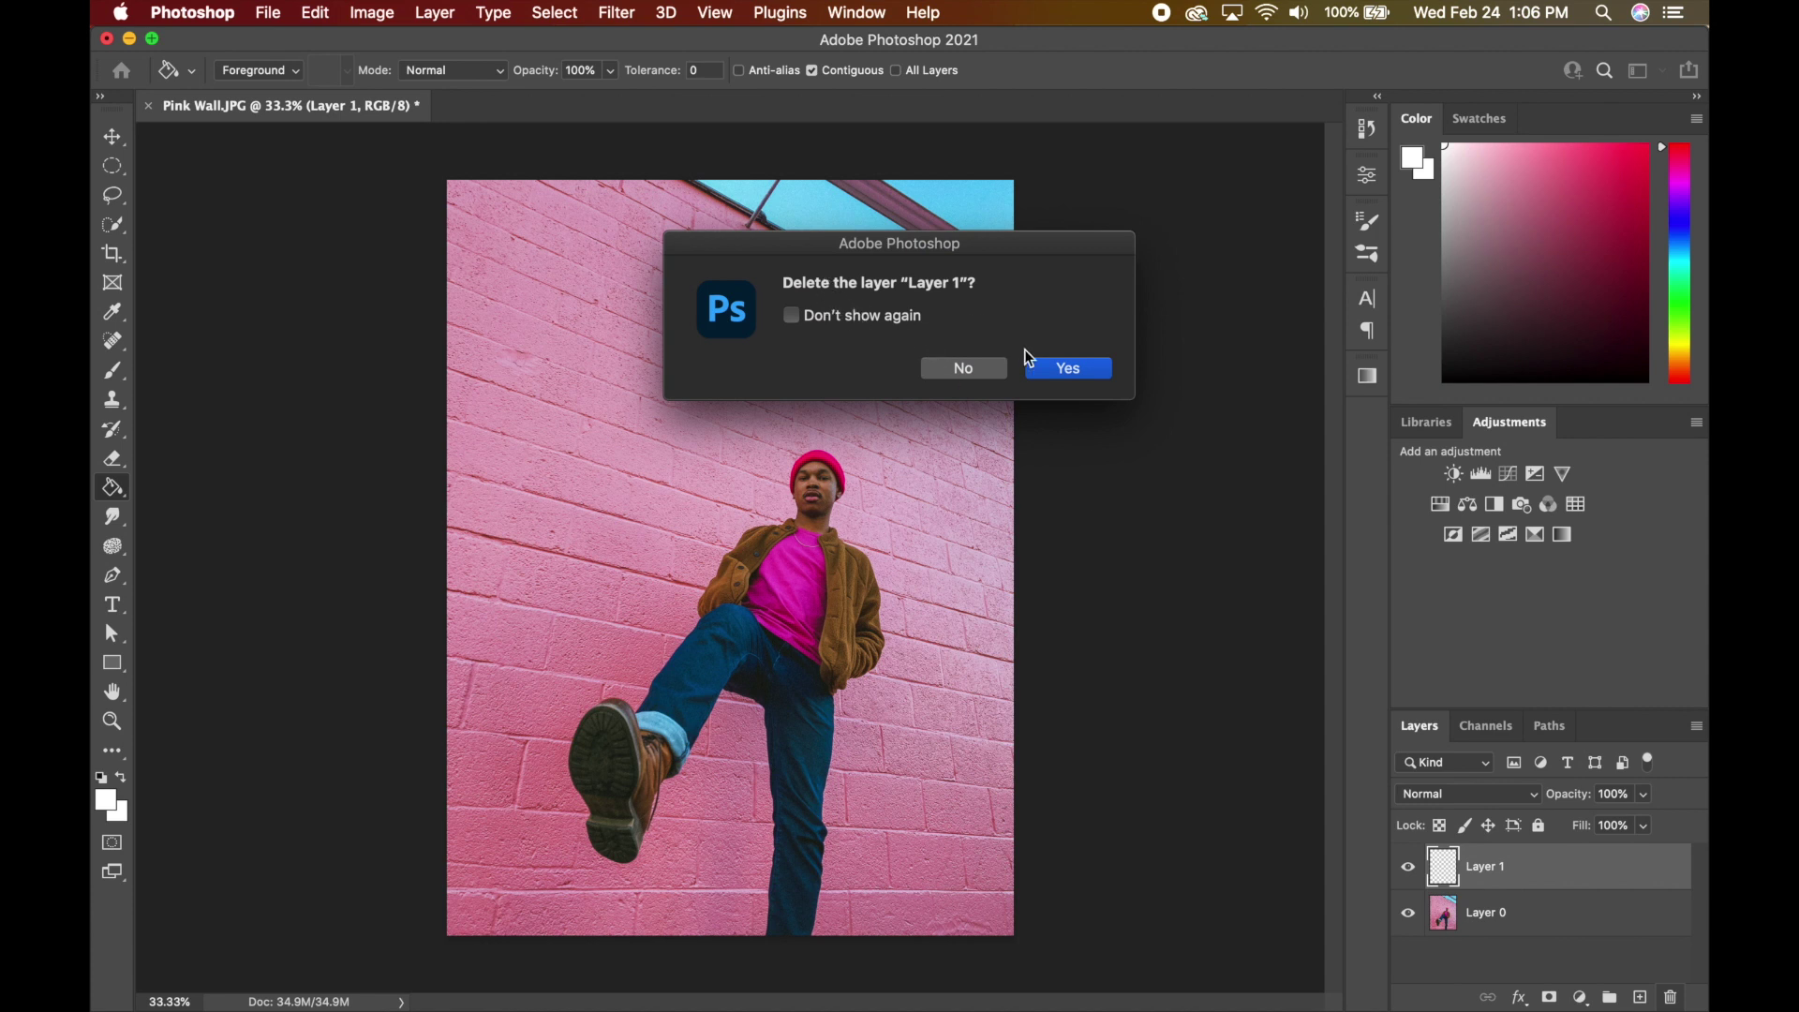
pyautogui.click(1062, 370)
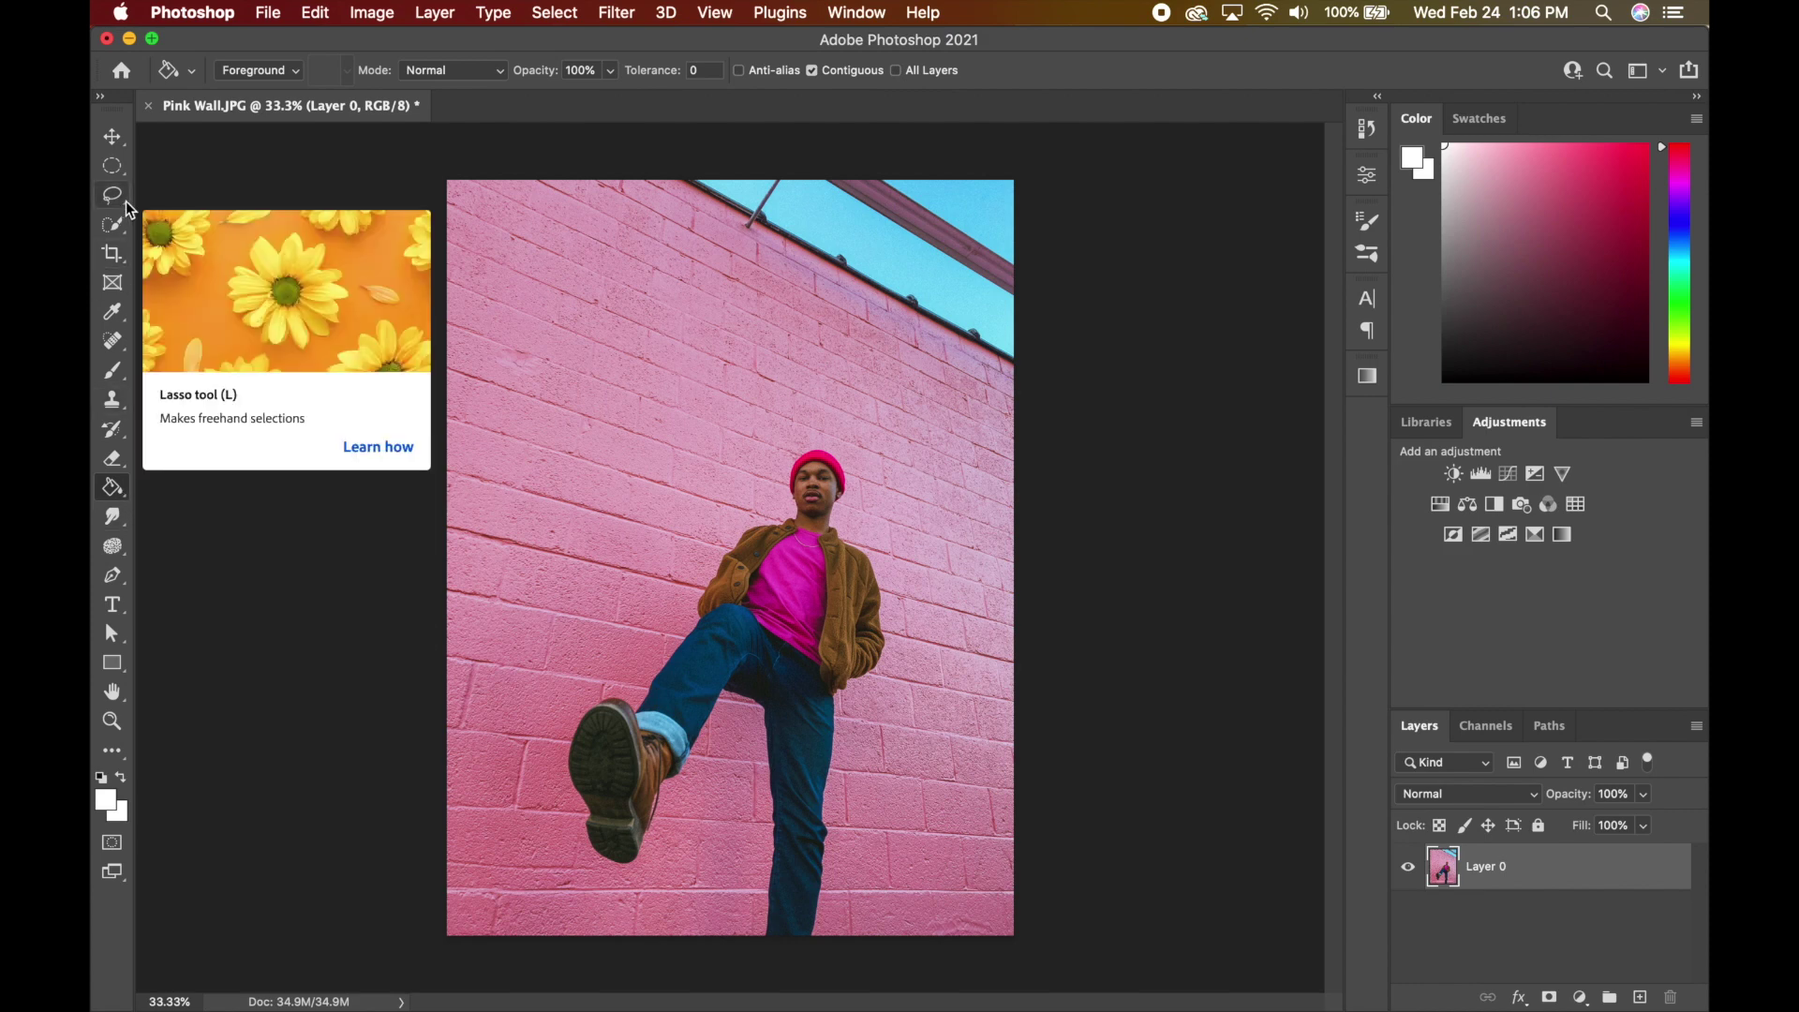
# - Try moving the photo layer down and to the right and scaling it to about 95%, and undo both changes
pyautogui.click(113, 137)
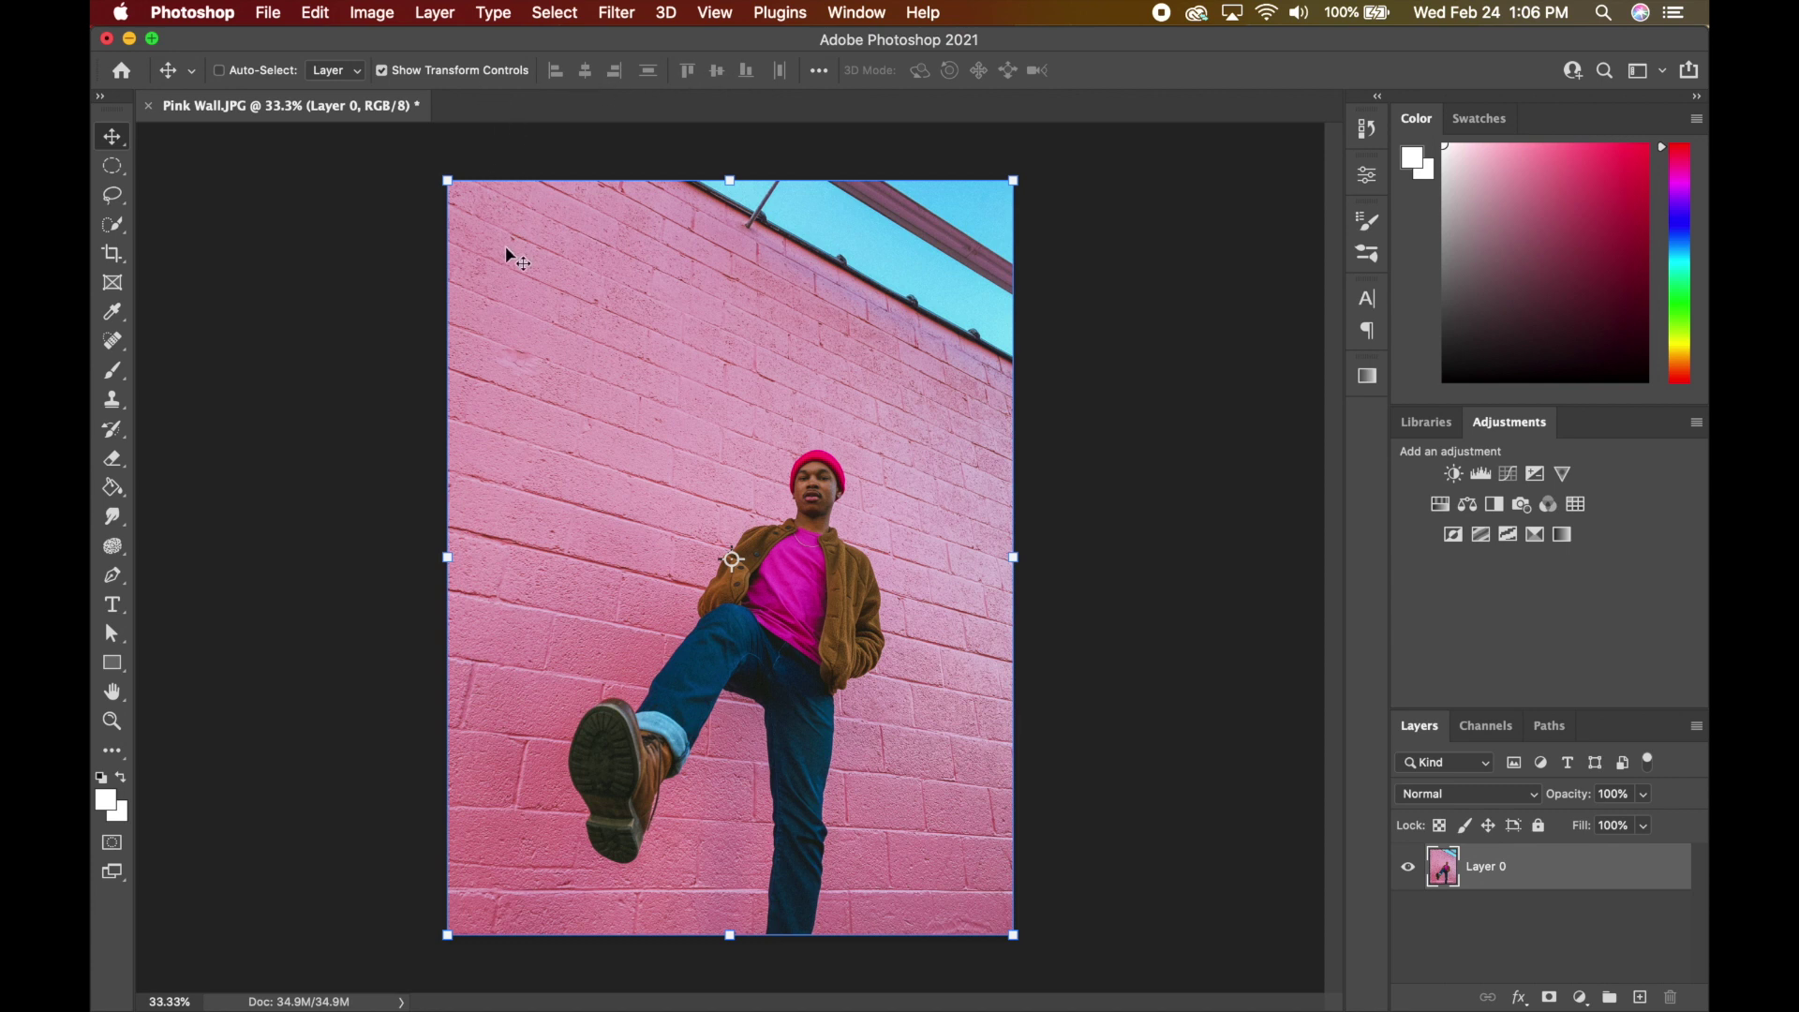
pyautogui.moveTo(506, 253); pyautogui.dragTo(602, 390)
pyautogui.moveTo(552, 328); pyautogui.dragTo(553, 328)
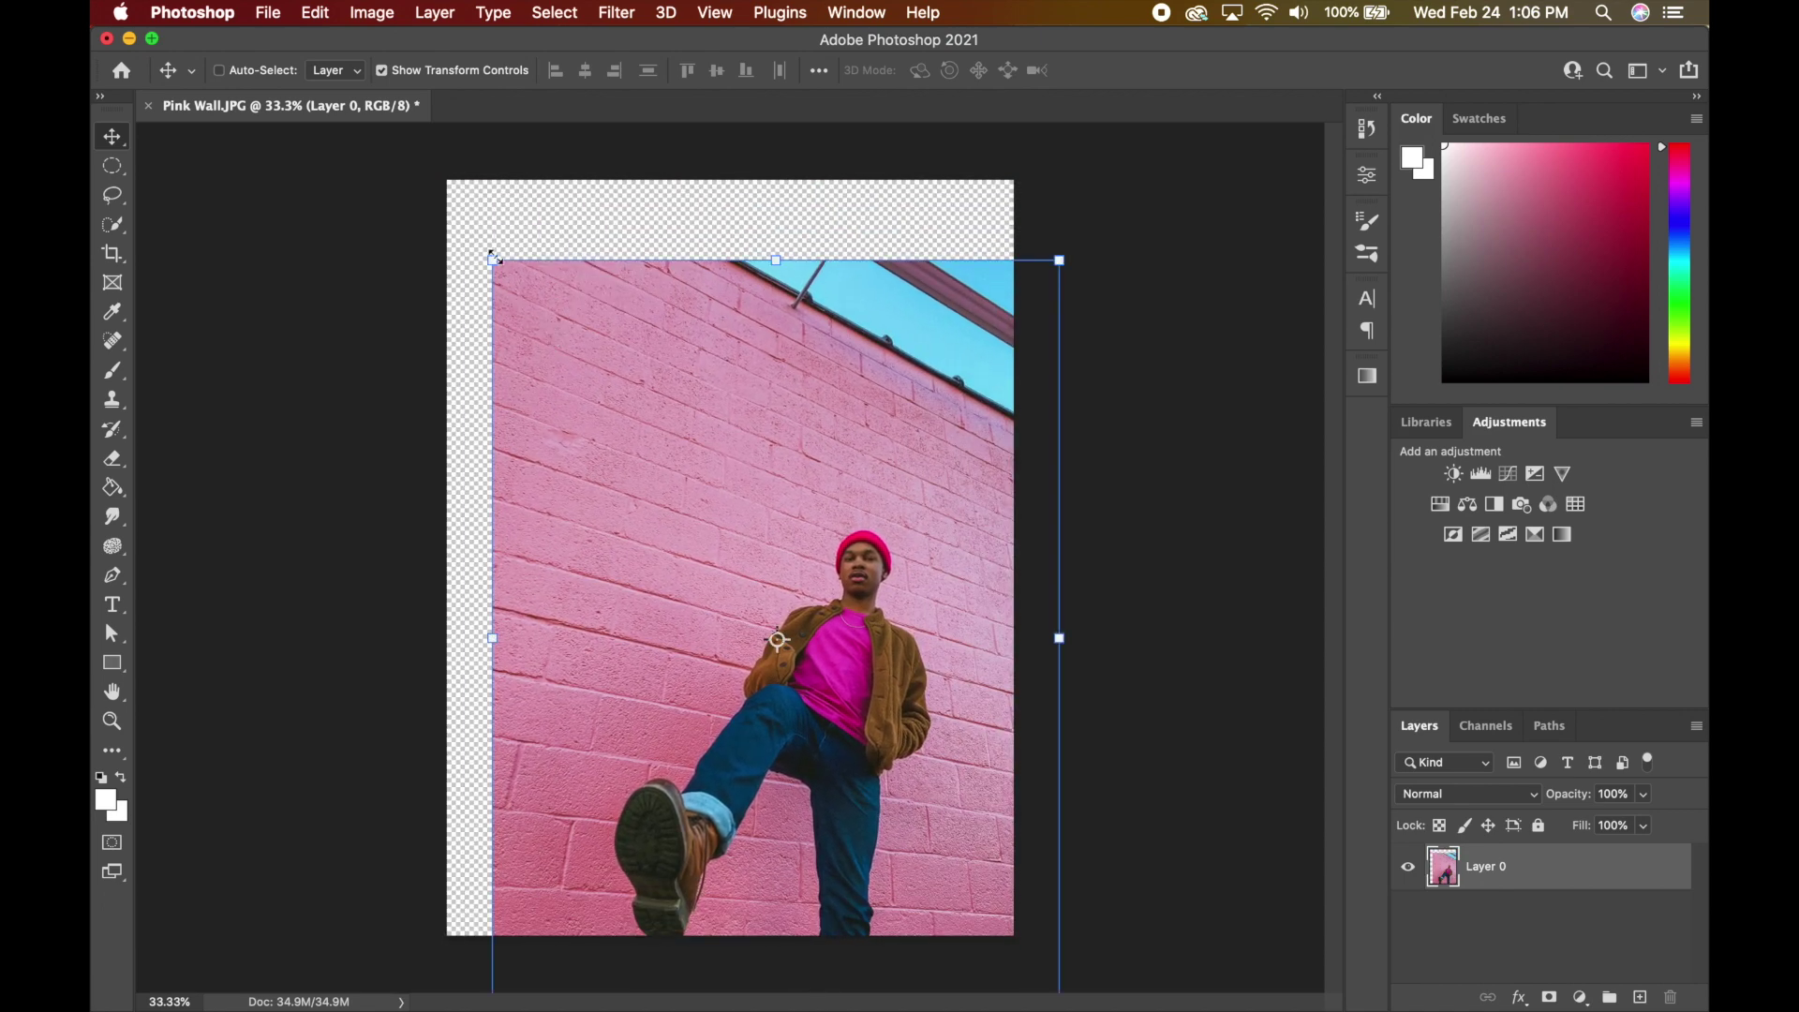
pyautogui.moveTo(491, 259); pyautogui.dragTo(503, 307)
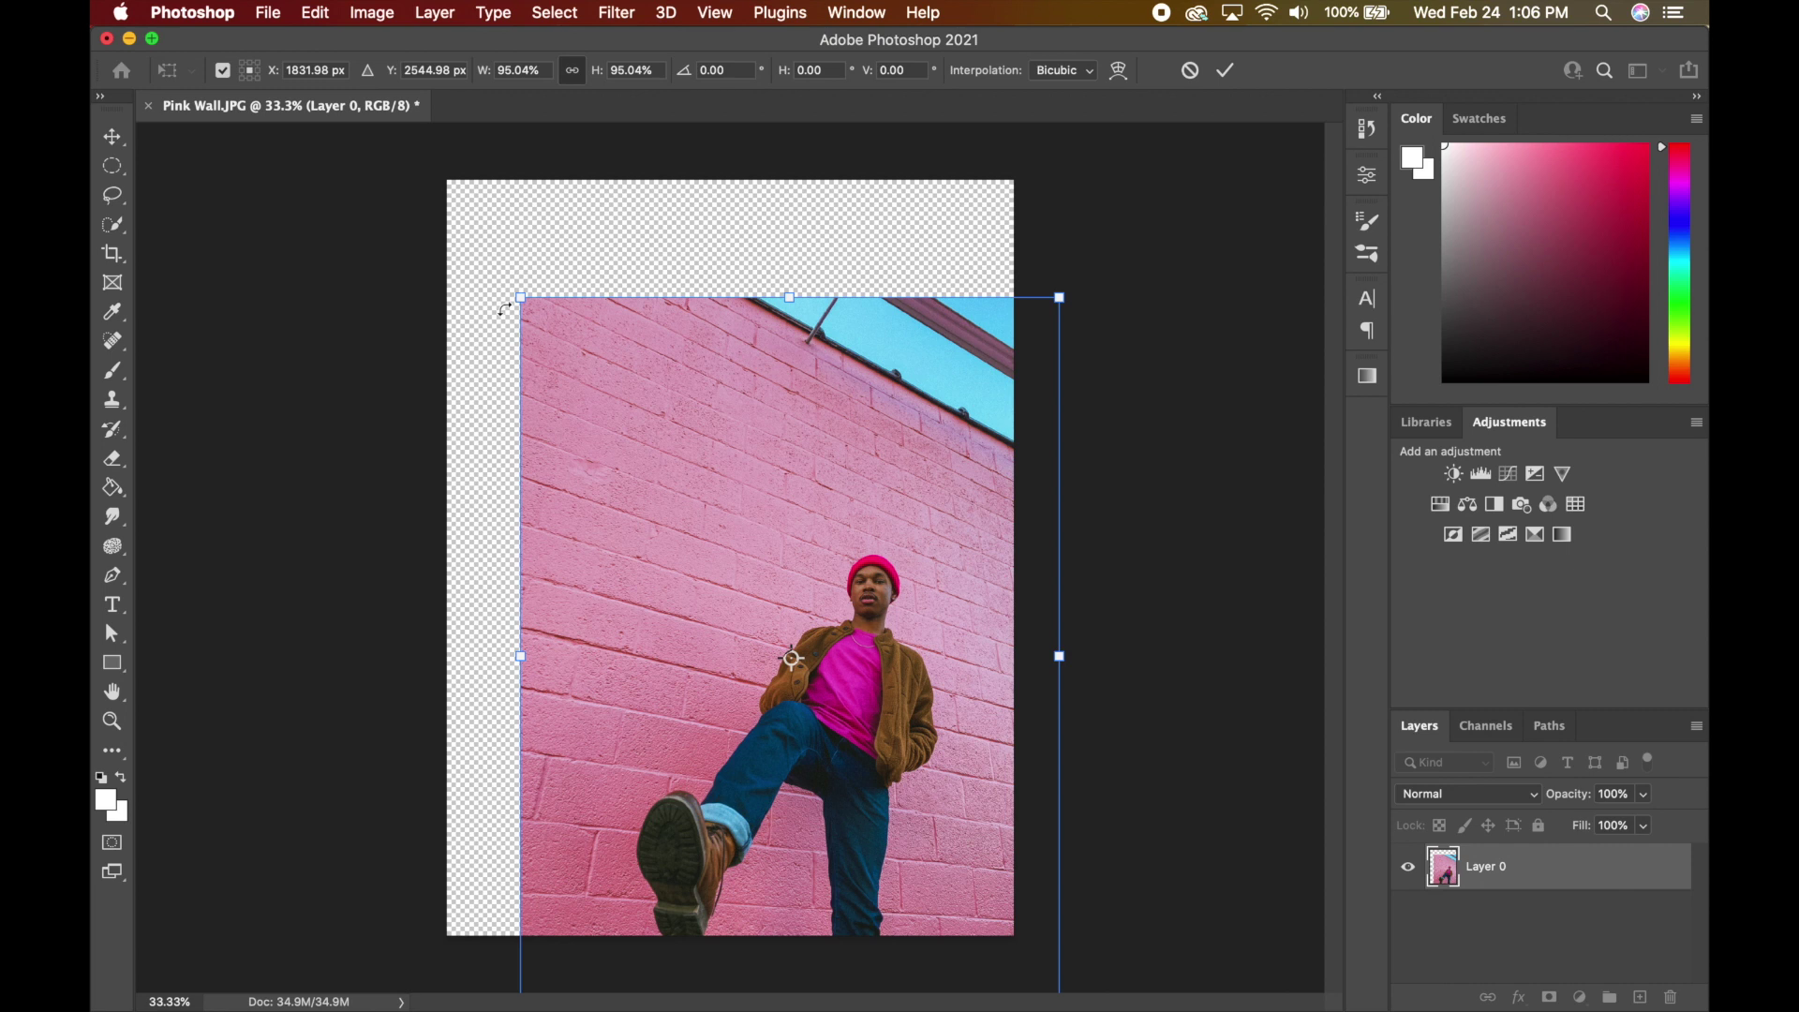
pyautogui.press('super+z')
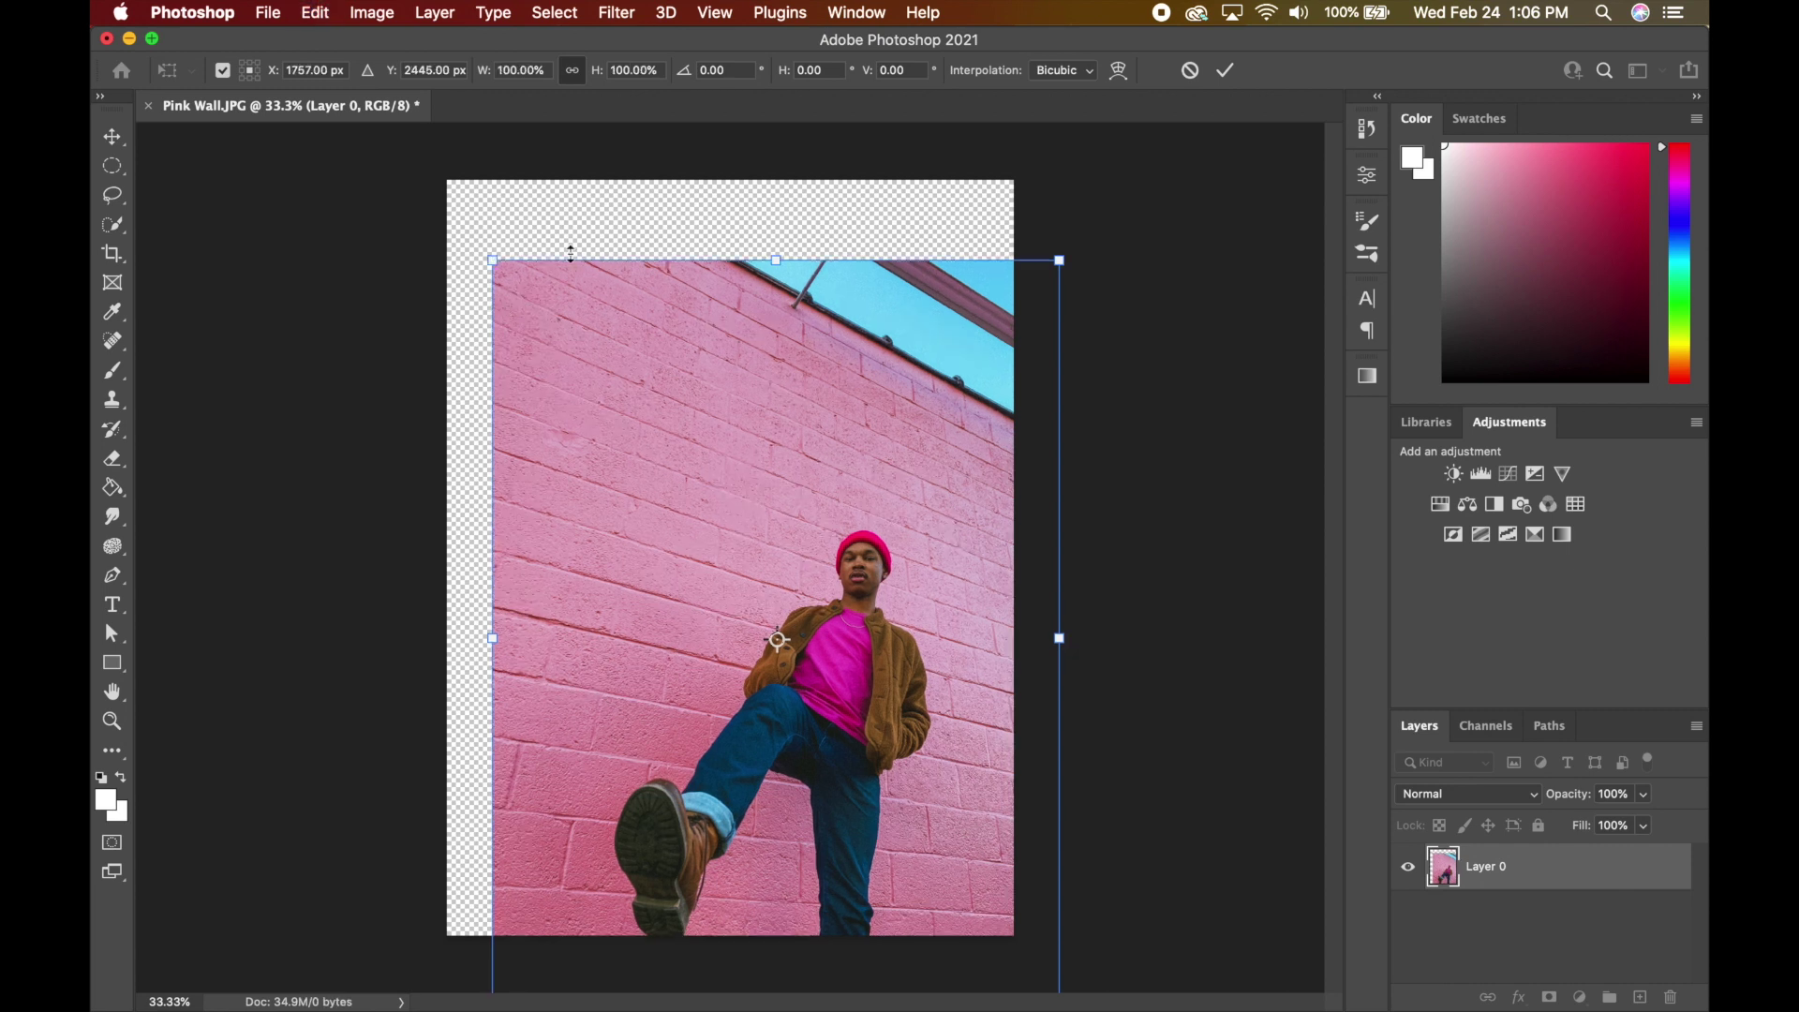
pyautogui.click(1190, 73)
pyautogui.press('super+z')
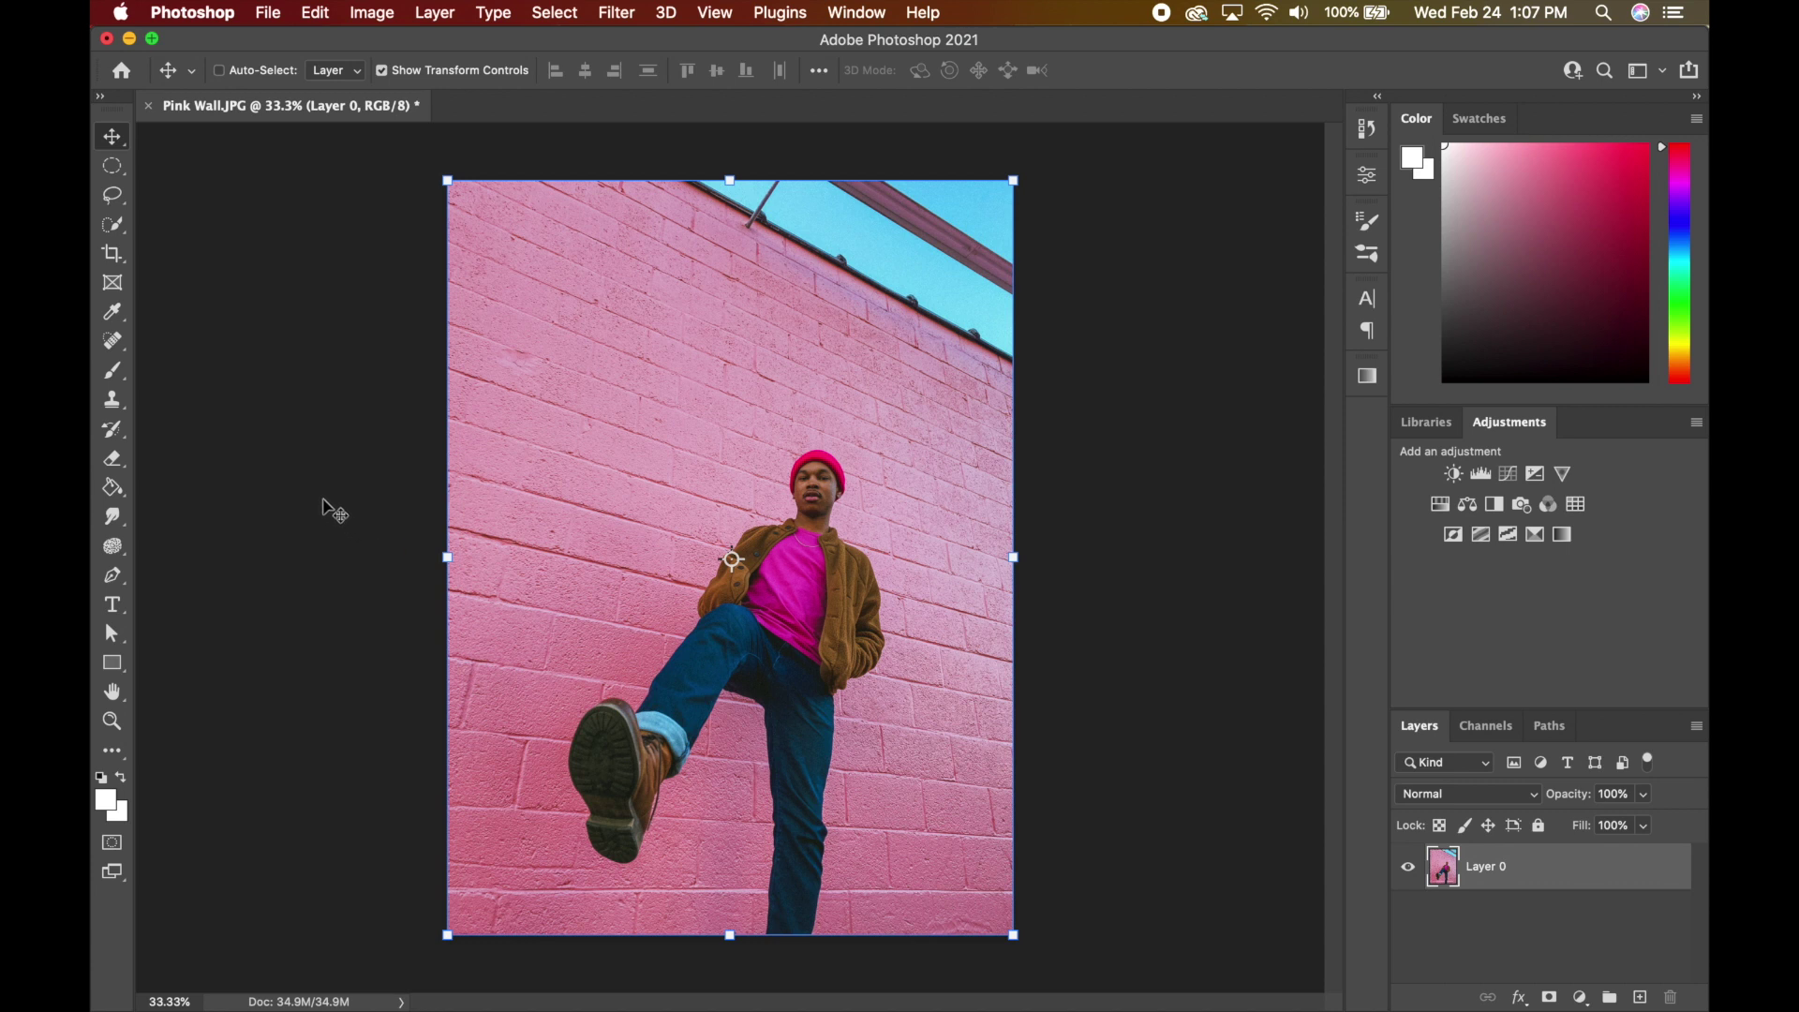
# - Try cropping off the upper part of the photo with the Crop tool and discard the crop
pyautogui.click(112, 254)
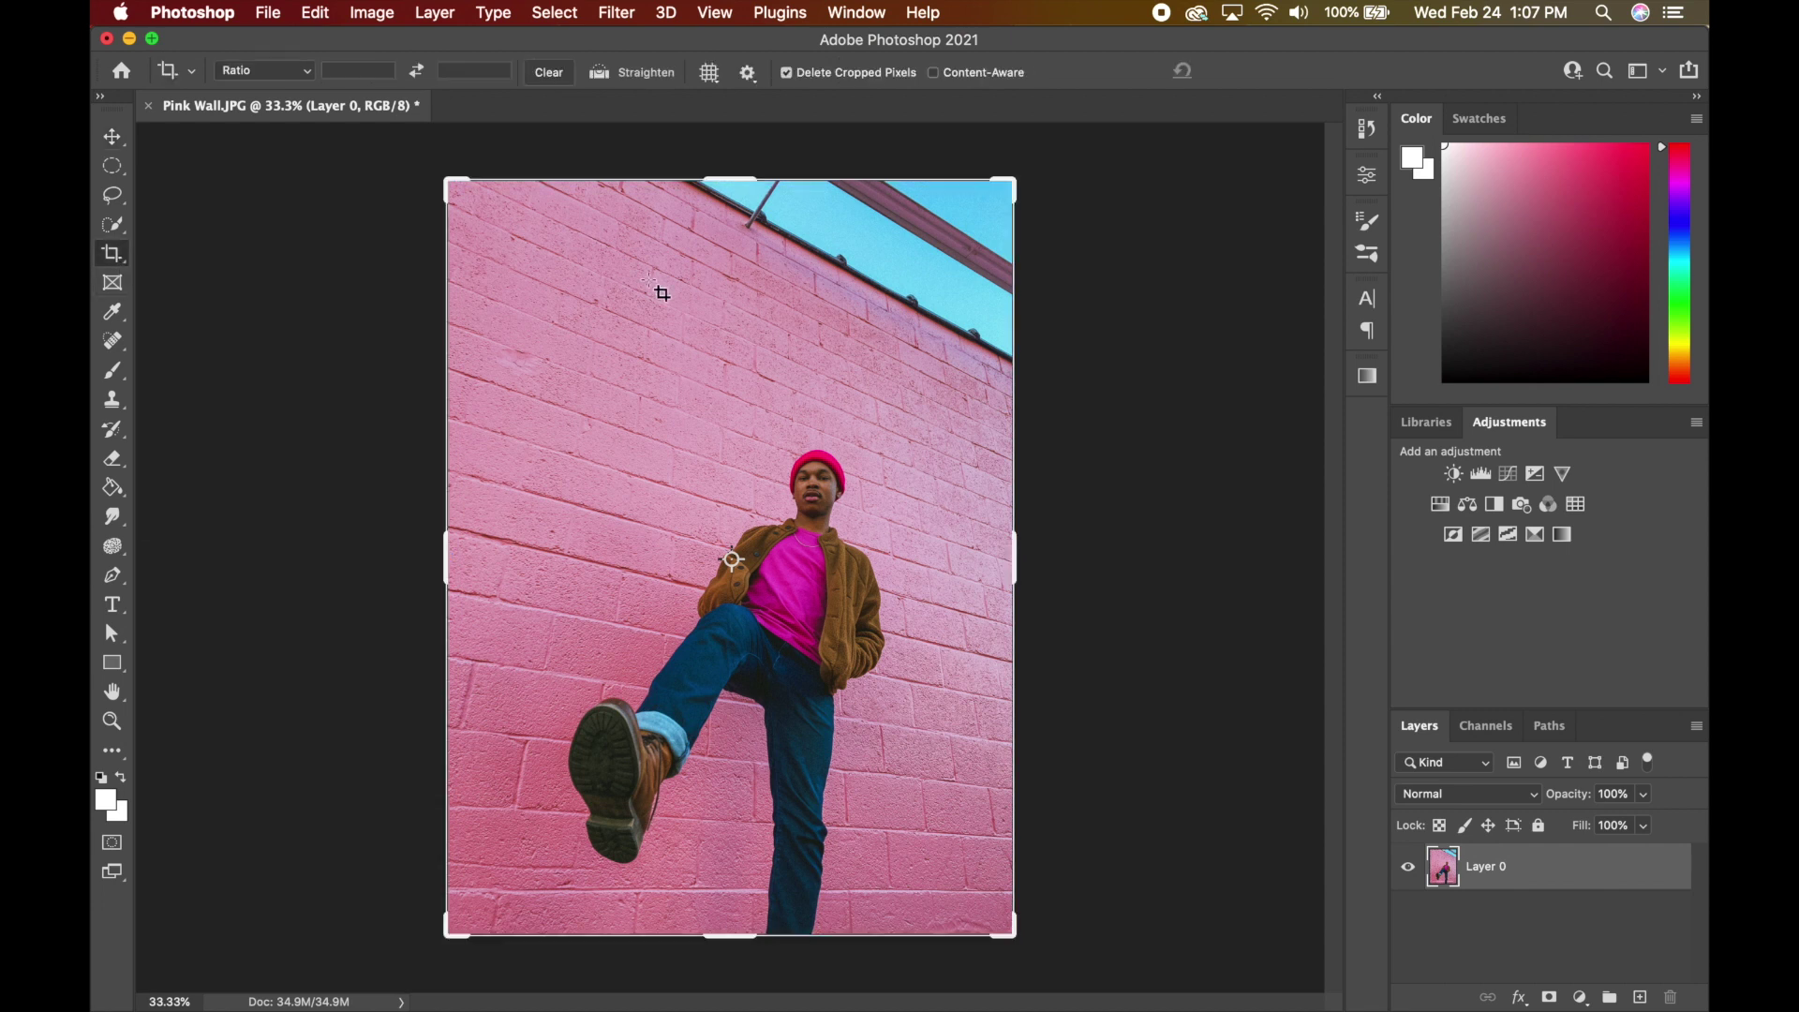
pyautogui.moveTo(730, 180); pyautogui.dragTo(731, 289)
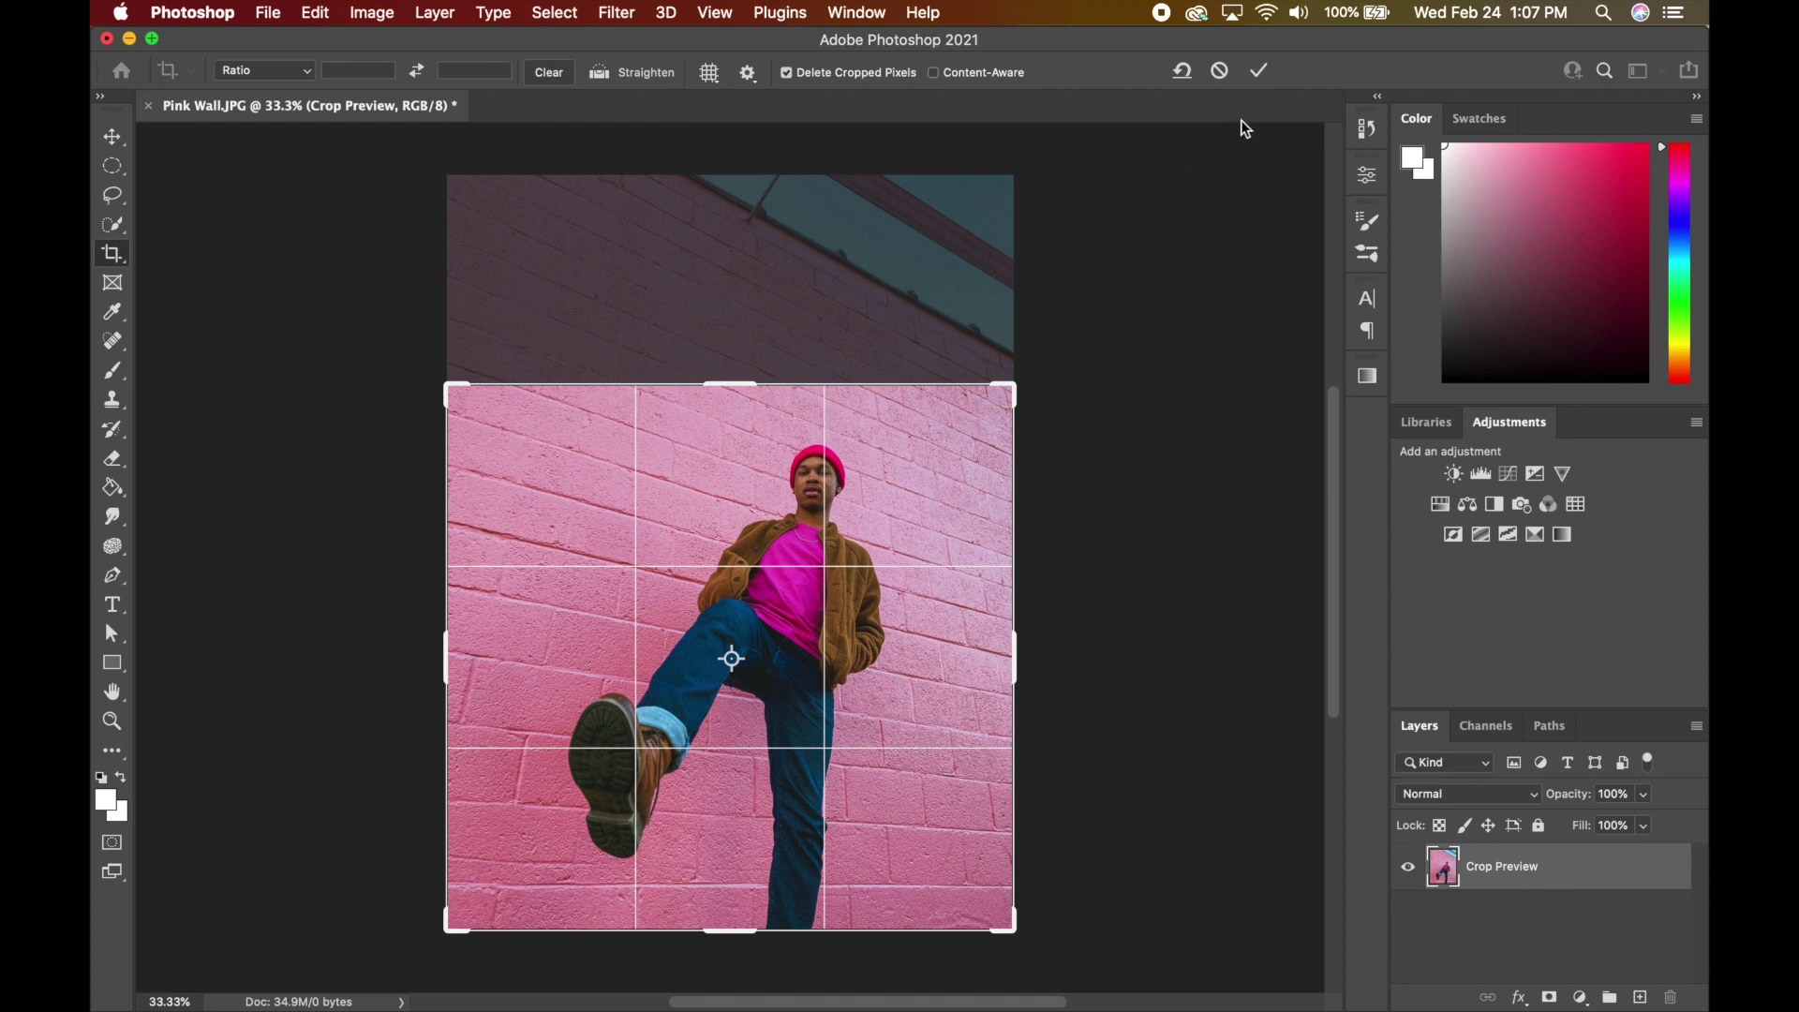
pyautogui.click(1219, 71)
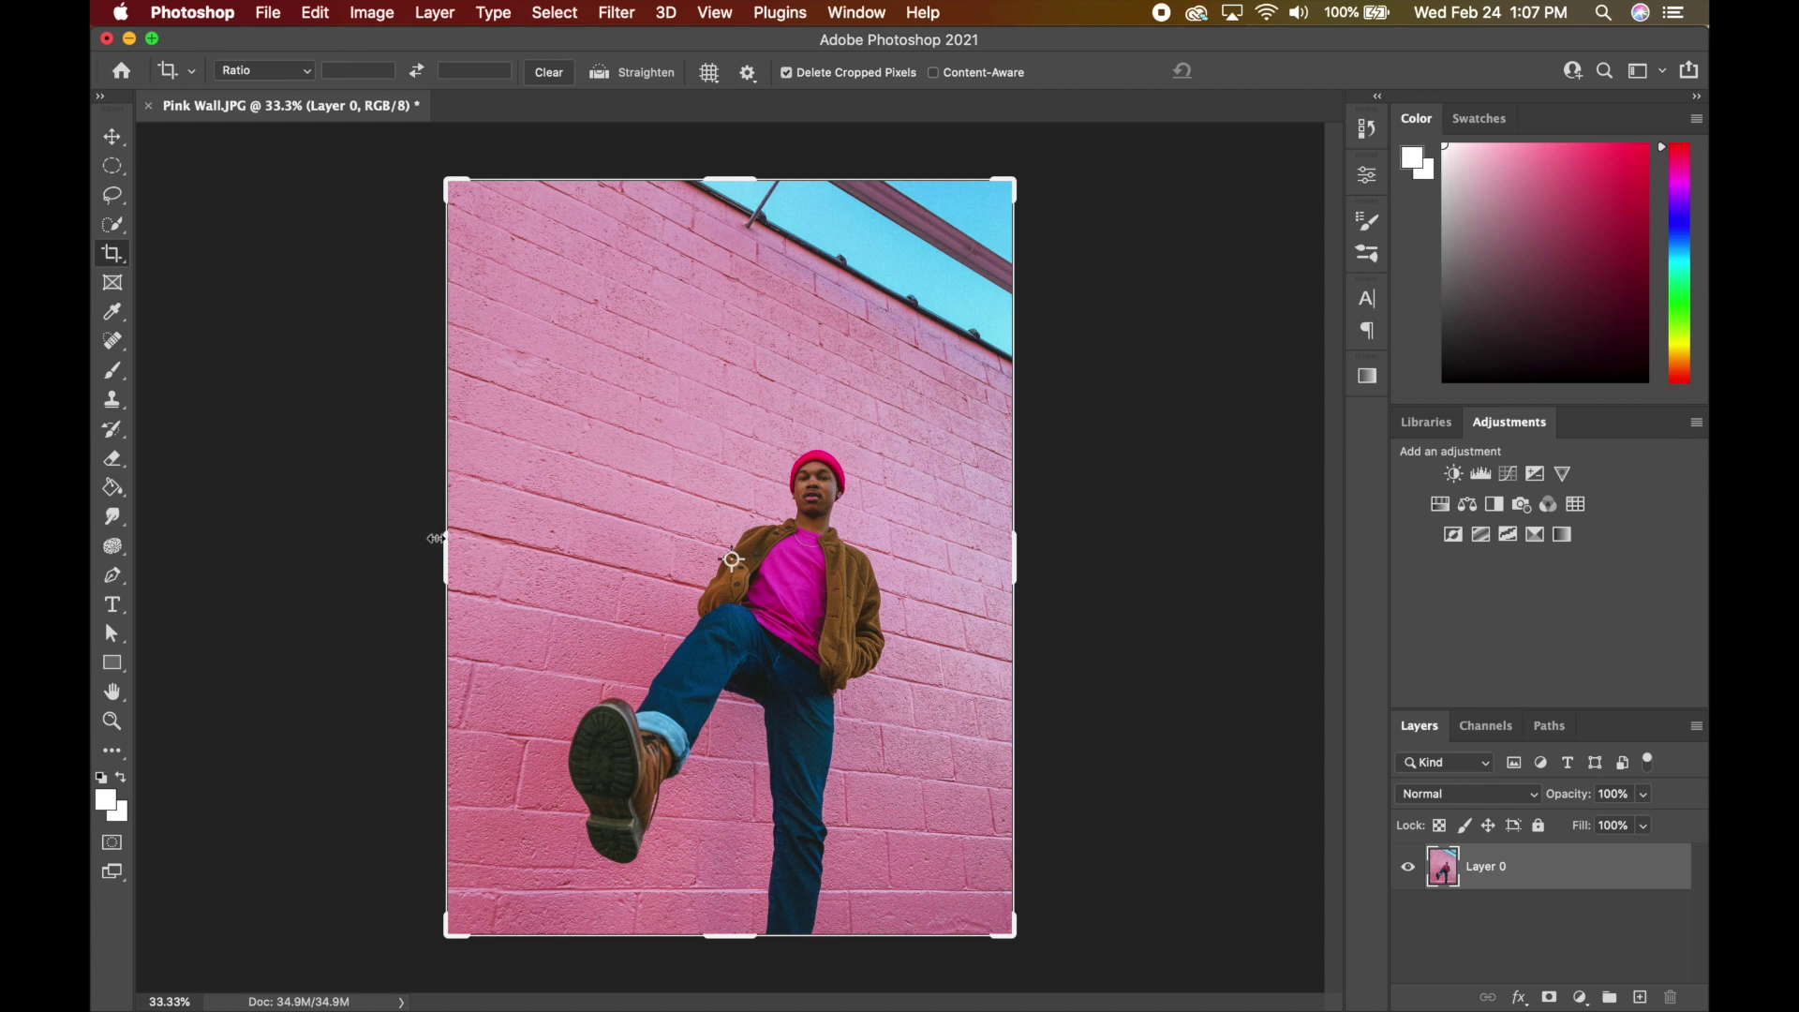
# - Try cropping both sides of the photo inward, undo it, adjust the crop edges slightly, and discard the crop
pyautogui.moveTo(446, 541); pyautogui.dragTo(522, 563)
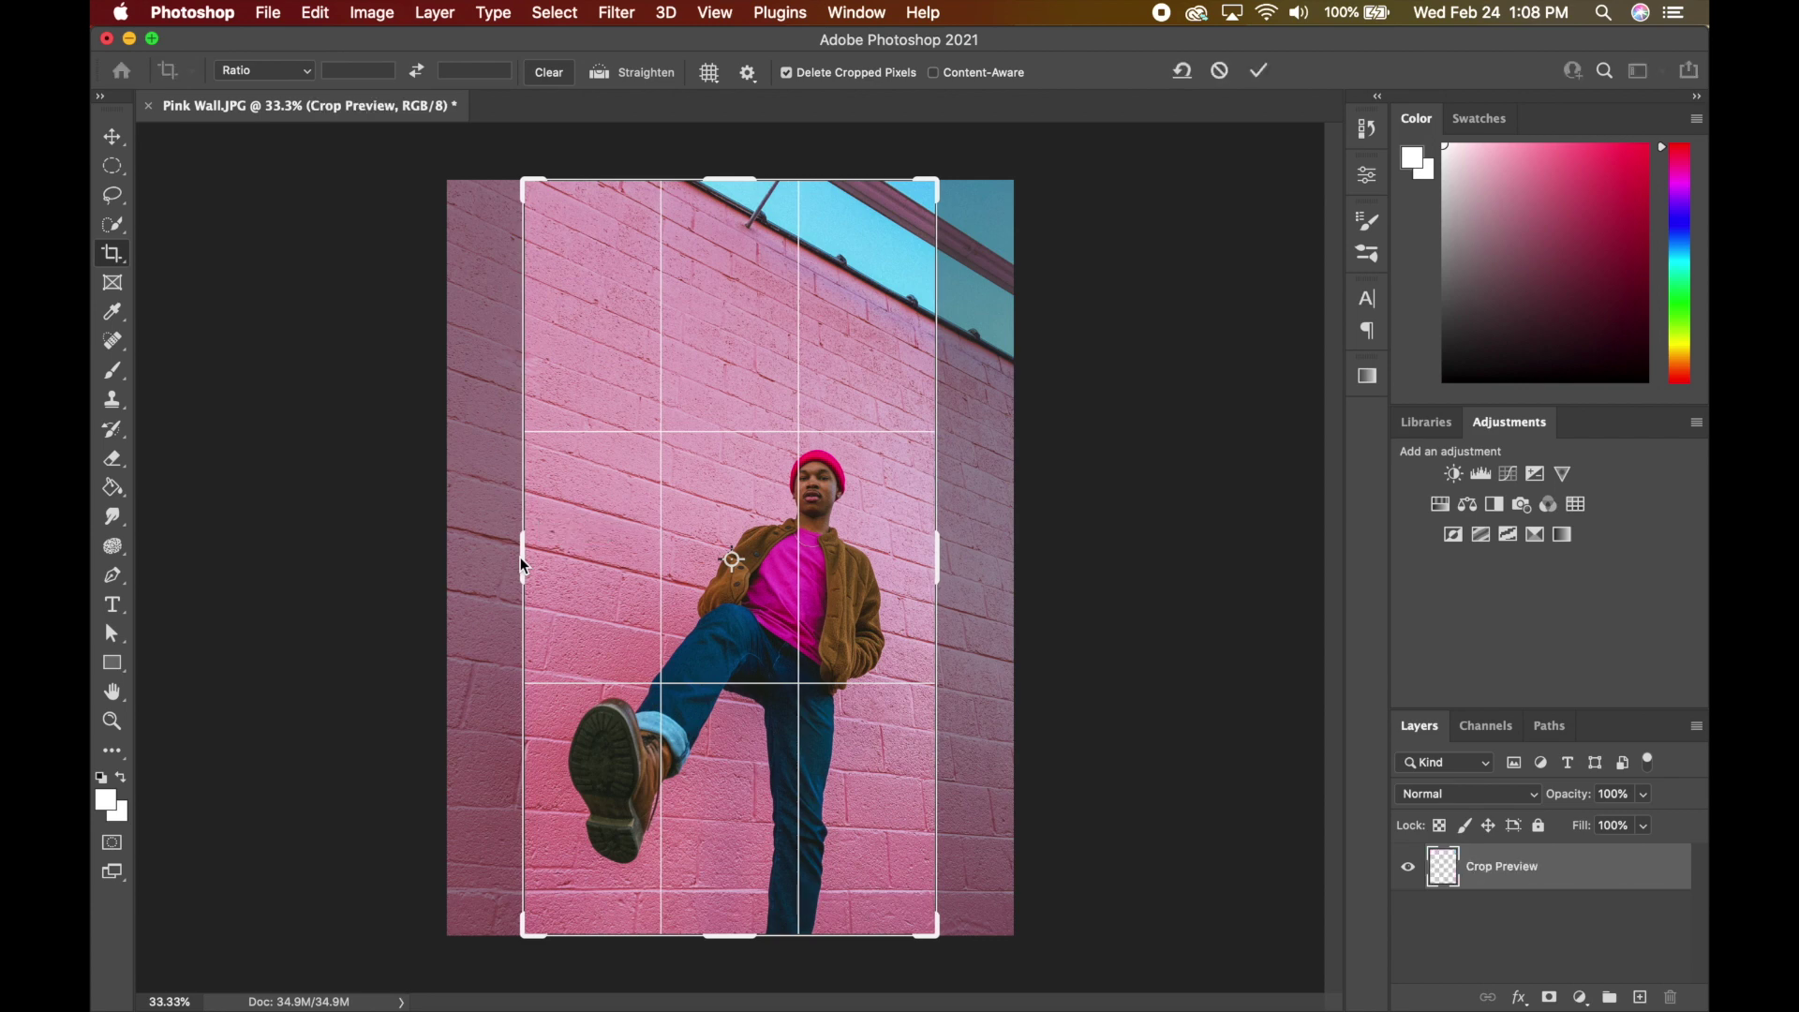
pyautogui.press('super+z')
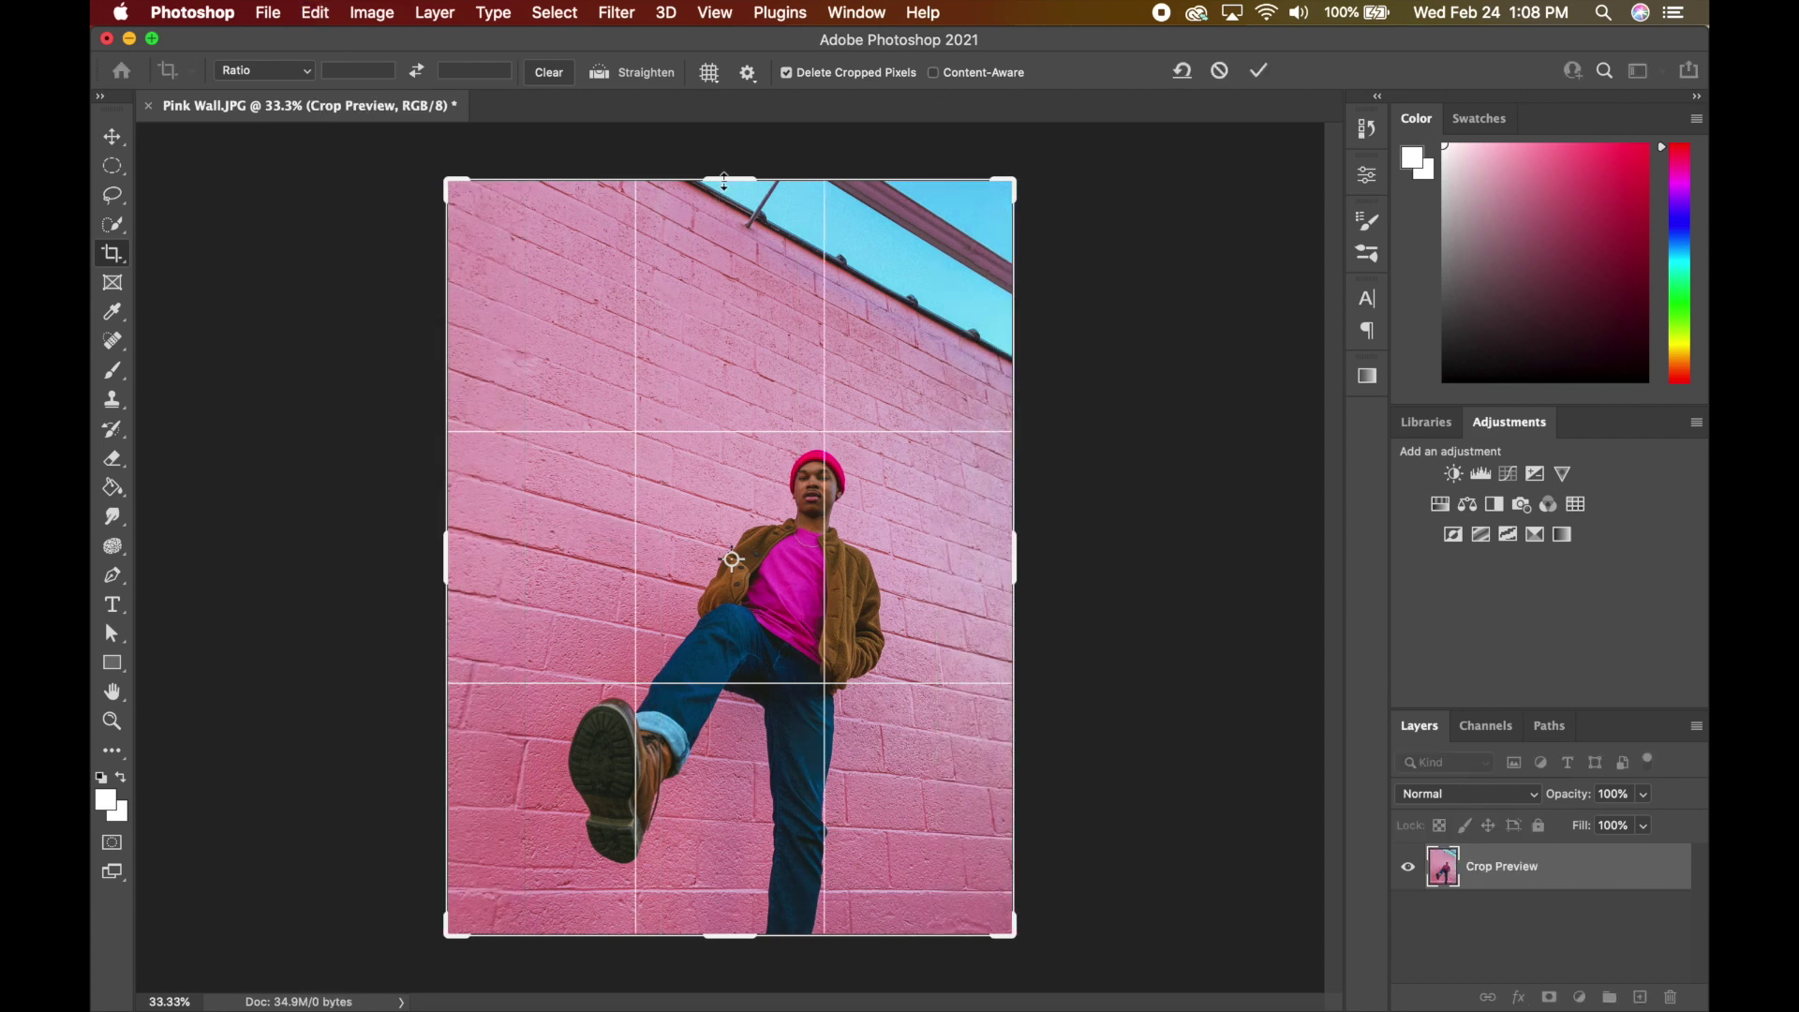
pyautogui.moveTo(723, 187)
pyautogui.mouseDown()
pyautogui.moveTo(748, 375)
pyautogui.moveTo(725, 183)
pyautogui.mouseUp()
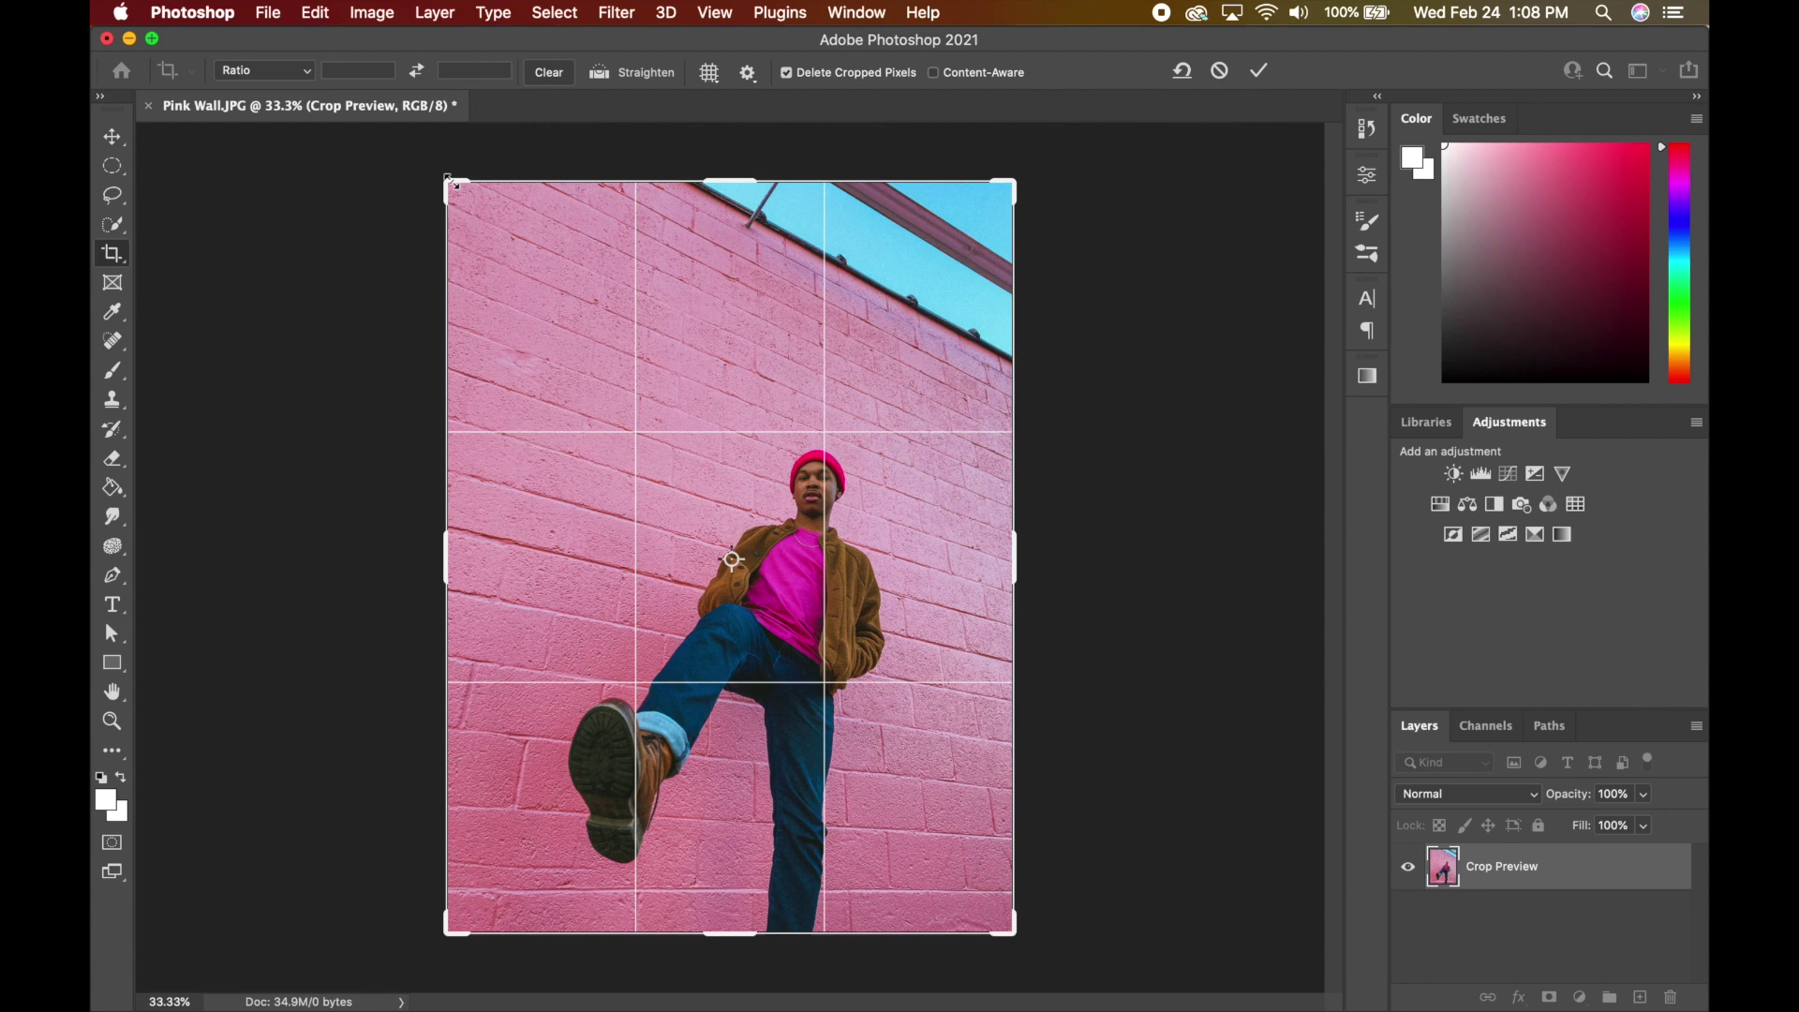
pyautogui.moveTo(450, 181)
pyautogui.mouseDown()
pyautogui.moveTo(614, 385)
pyautogui.moveTo(524, 309)
pyautogui.moveTo(494, 228)
pyautogui.moveTo(444, 178)
pyautogui.mouseUp()
pyautogui.click(1222, 75)
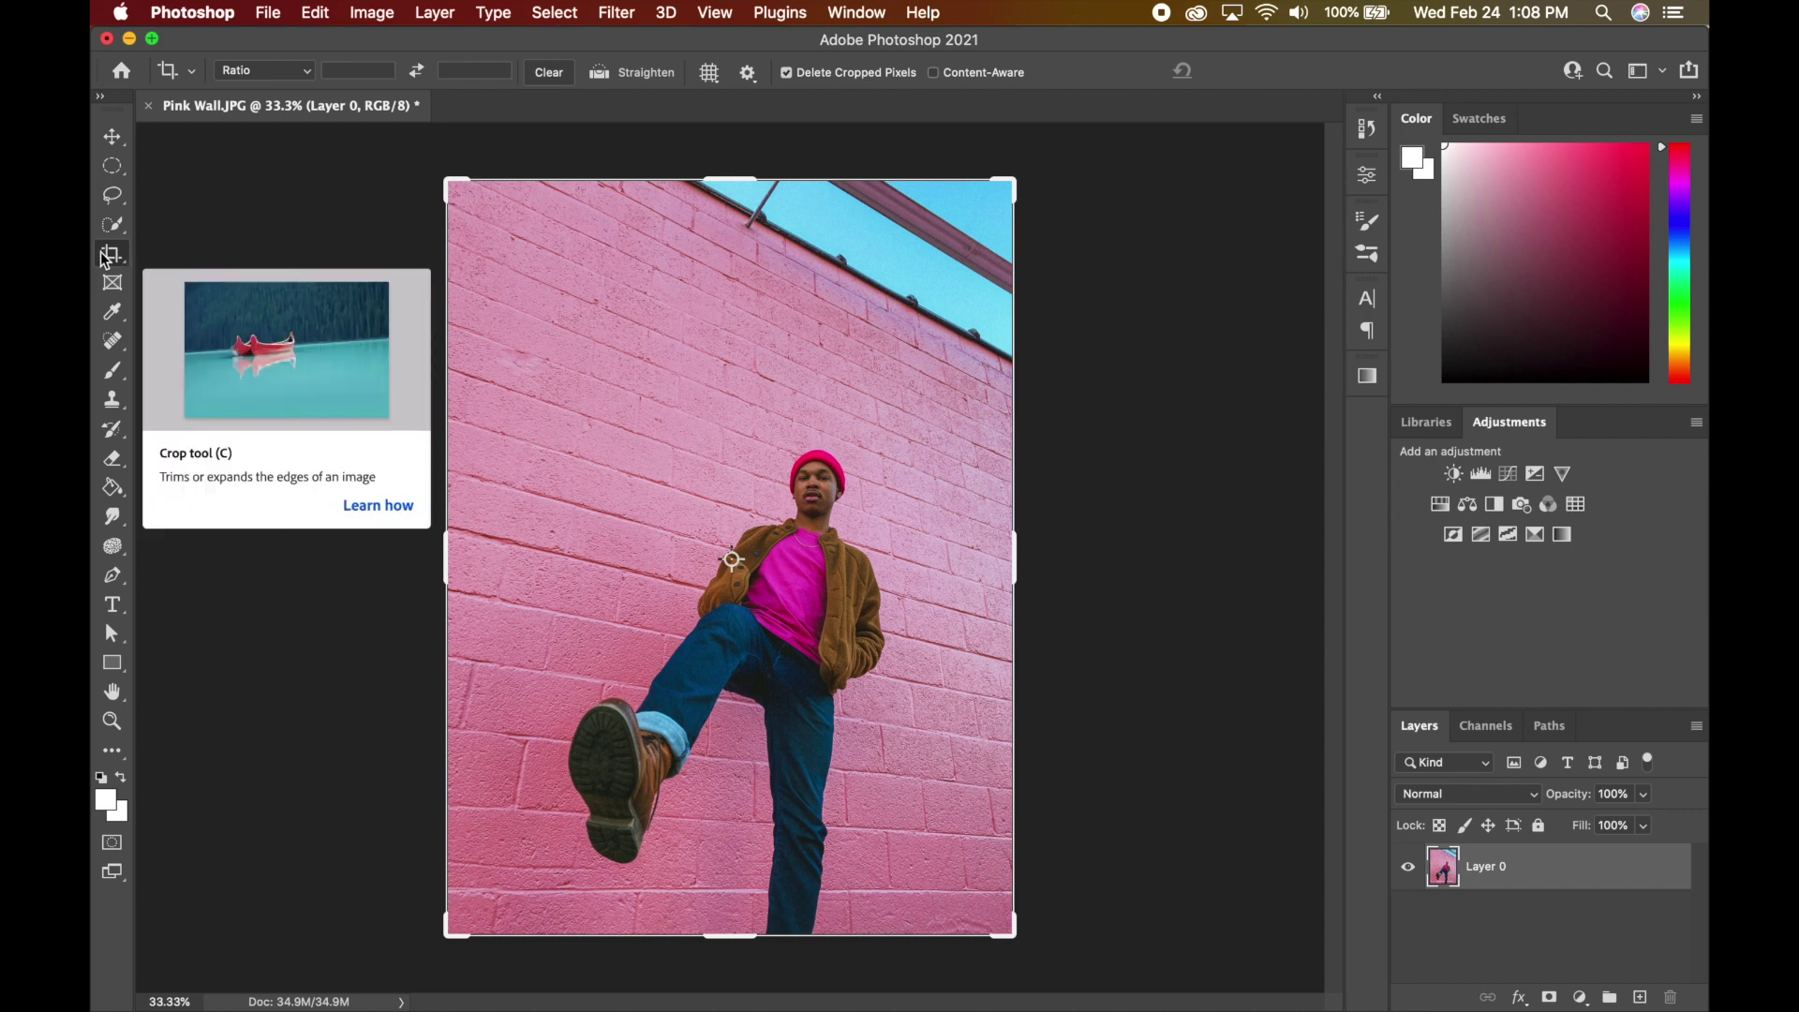
# - Leave cropping, add a new placeholder text on the wall above the man at 60 pt, and enlarge the layer list
pyautogui.click(120, 136)
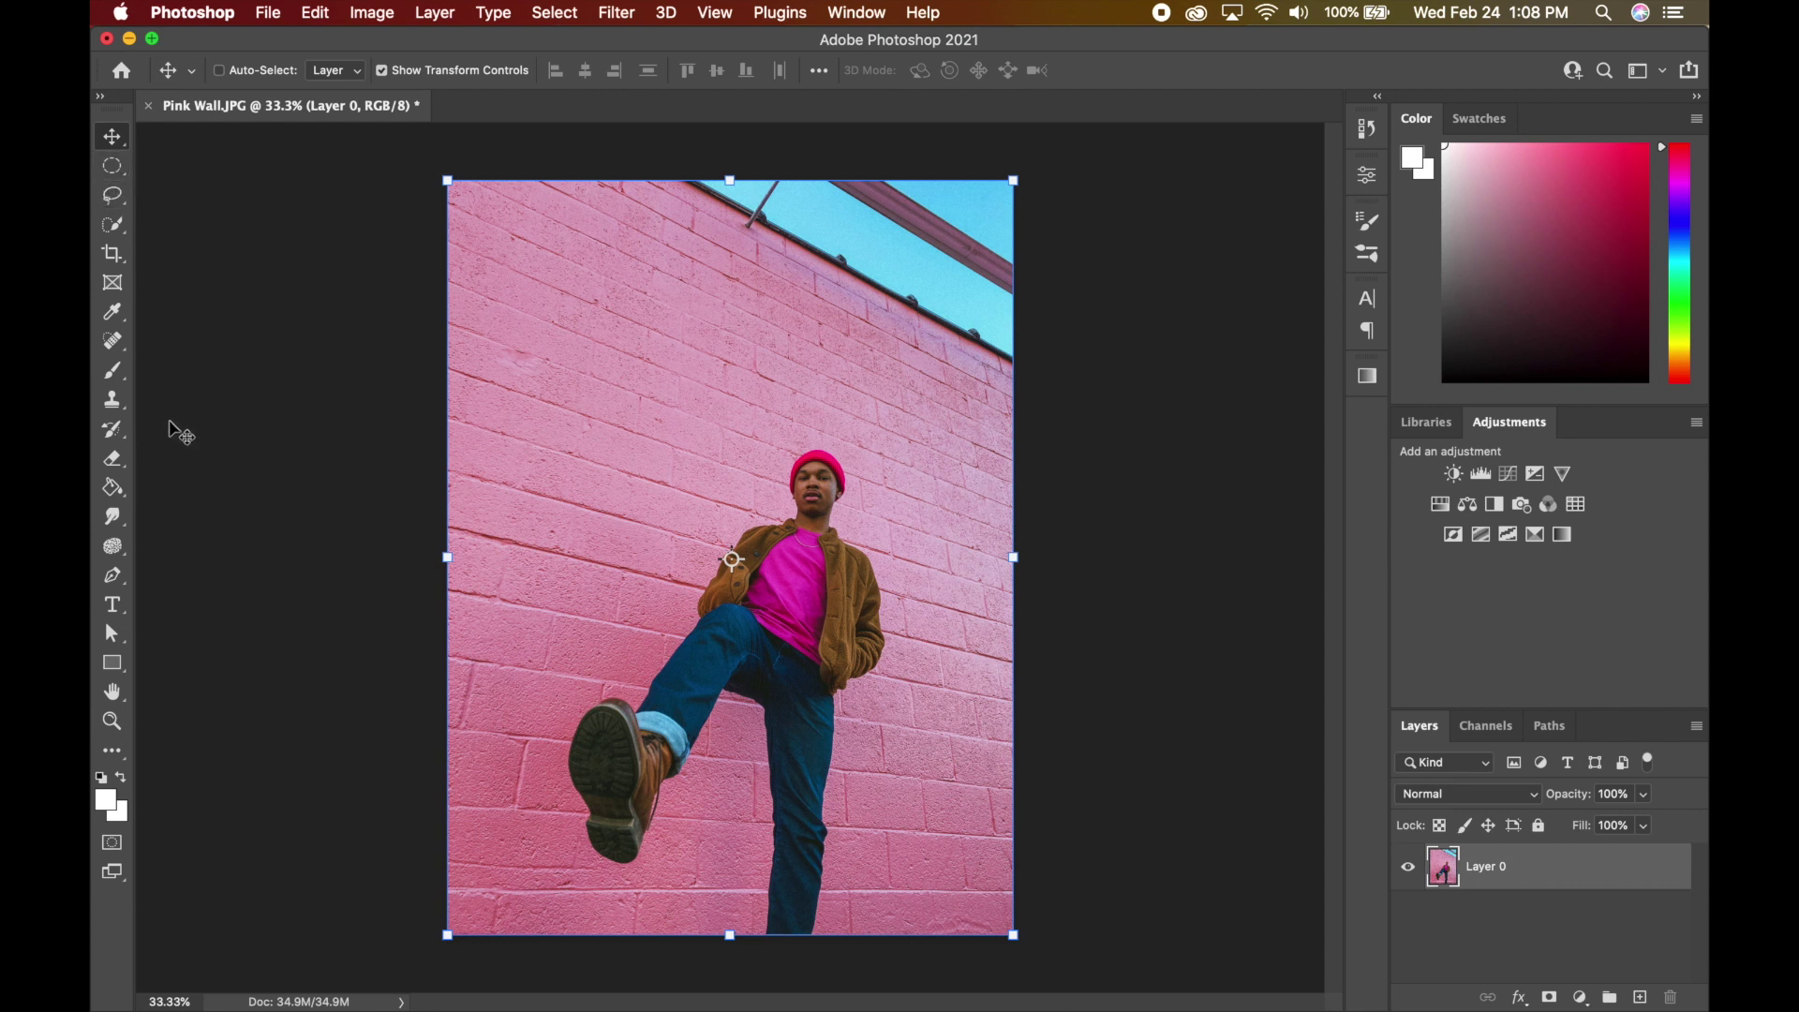
pyautogui.click(113, 607)
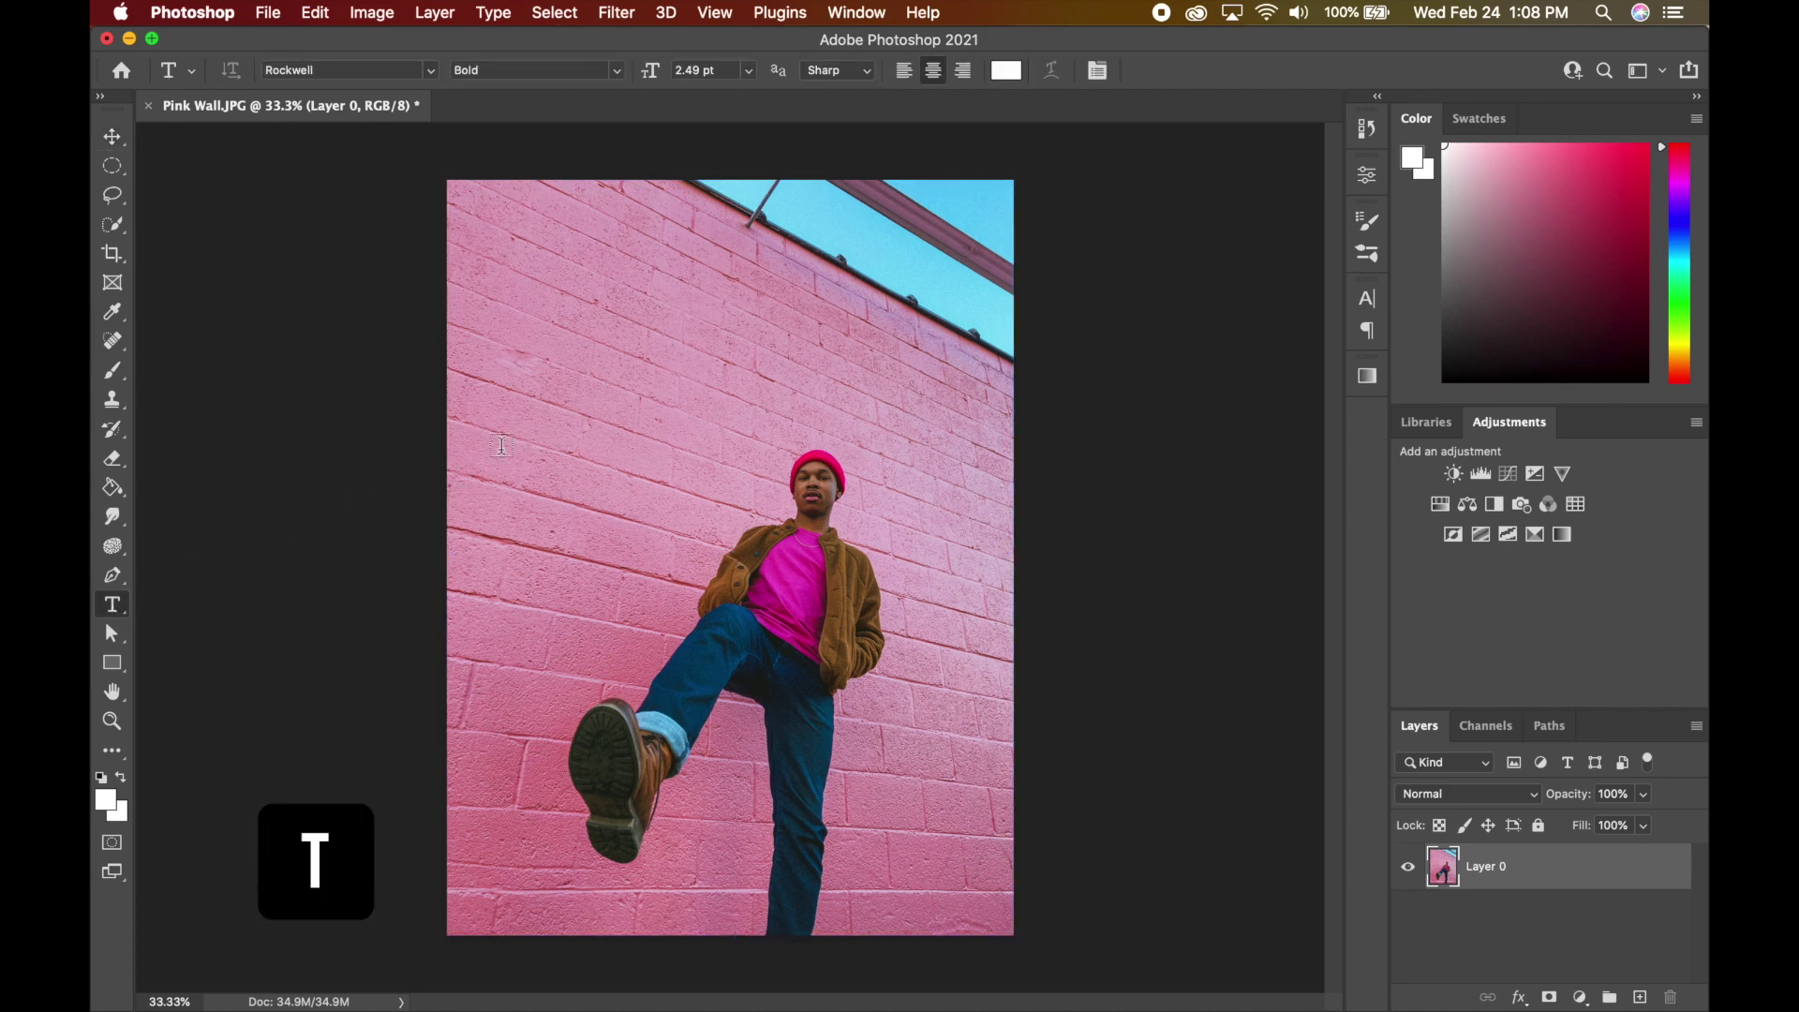
pyautogui.click(582, 351)
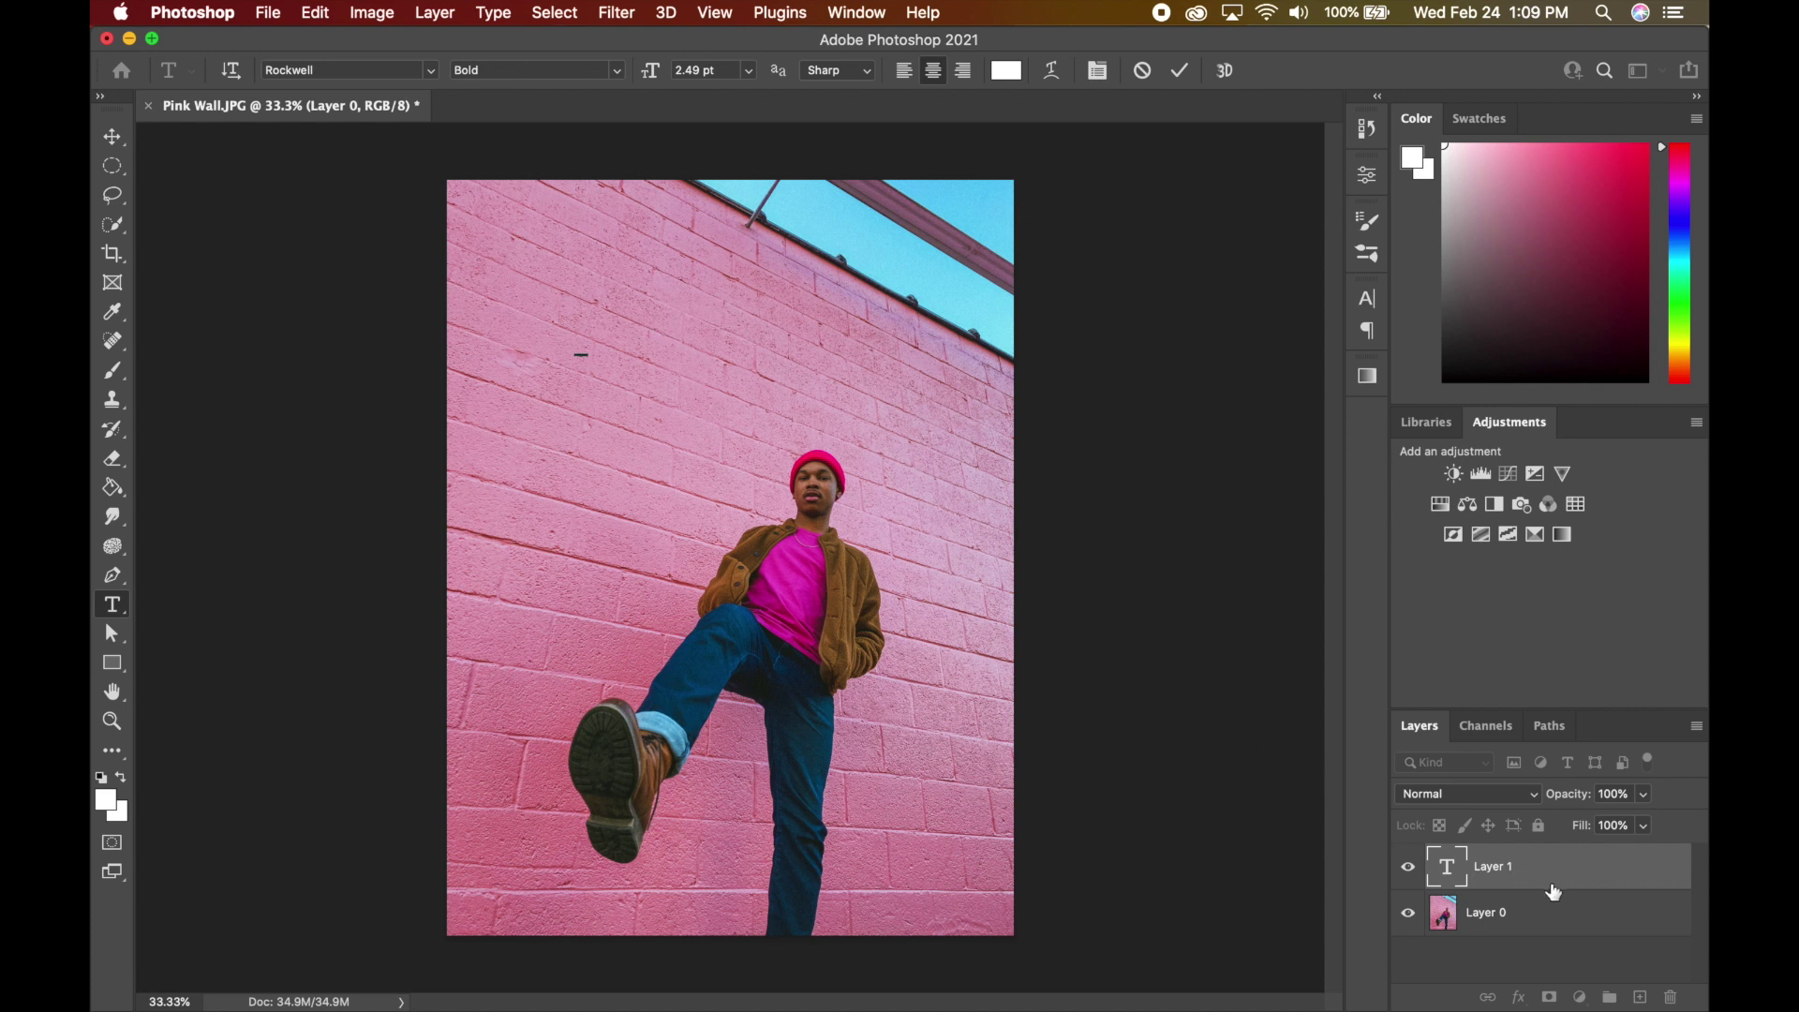
pyautogui.moveTo(1578, 709); pyautogui.dragTo(1578, 558)
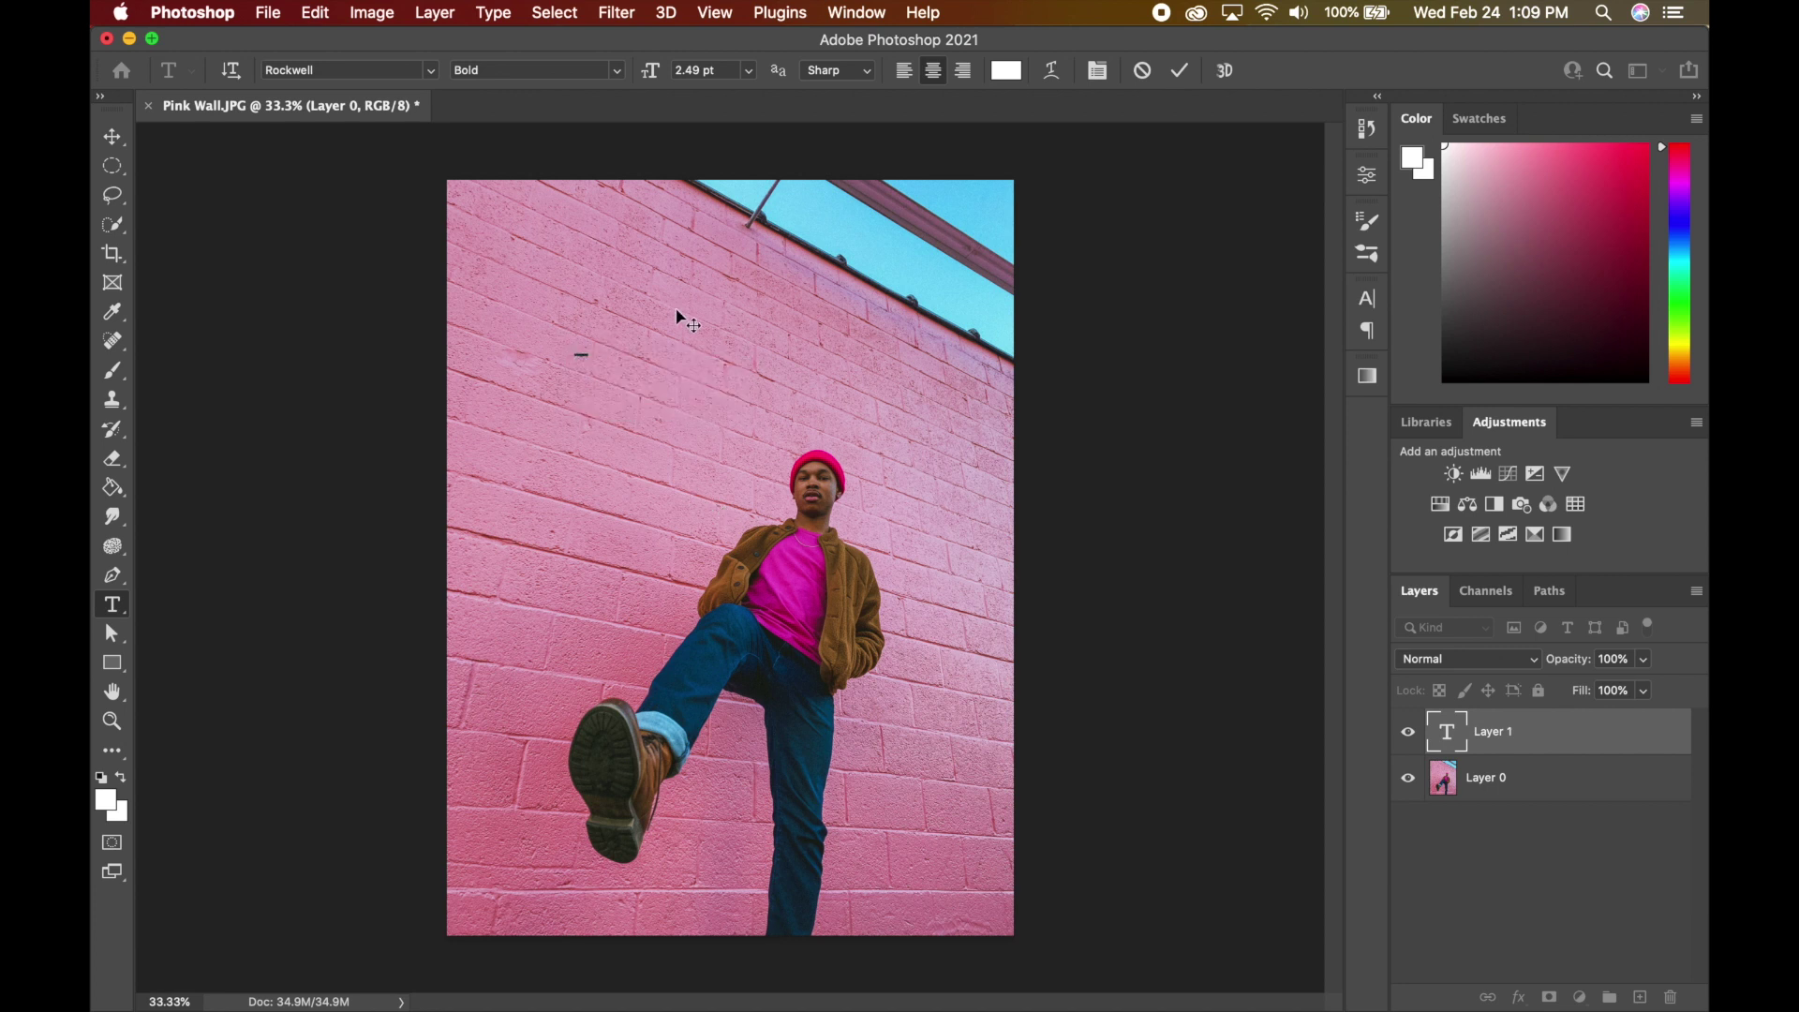
pyautogui.click(749, 71)
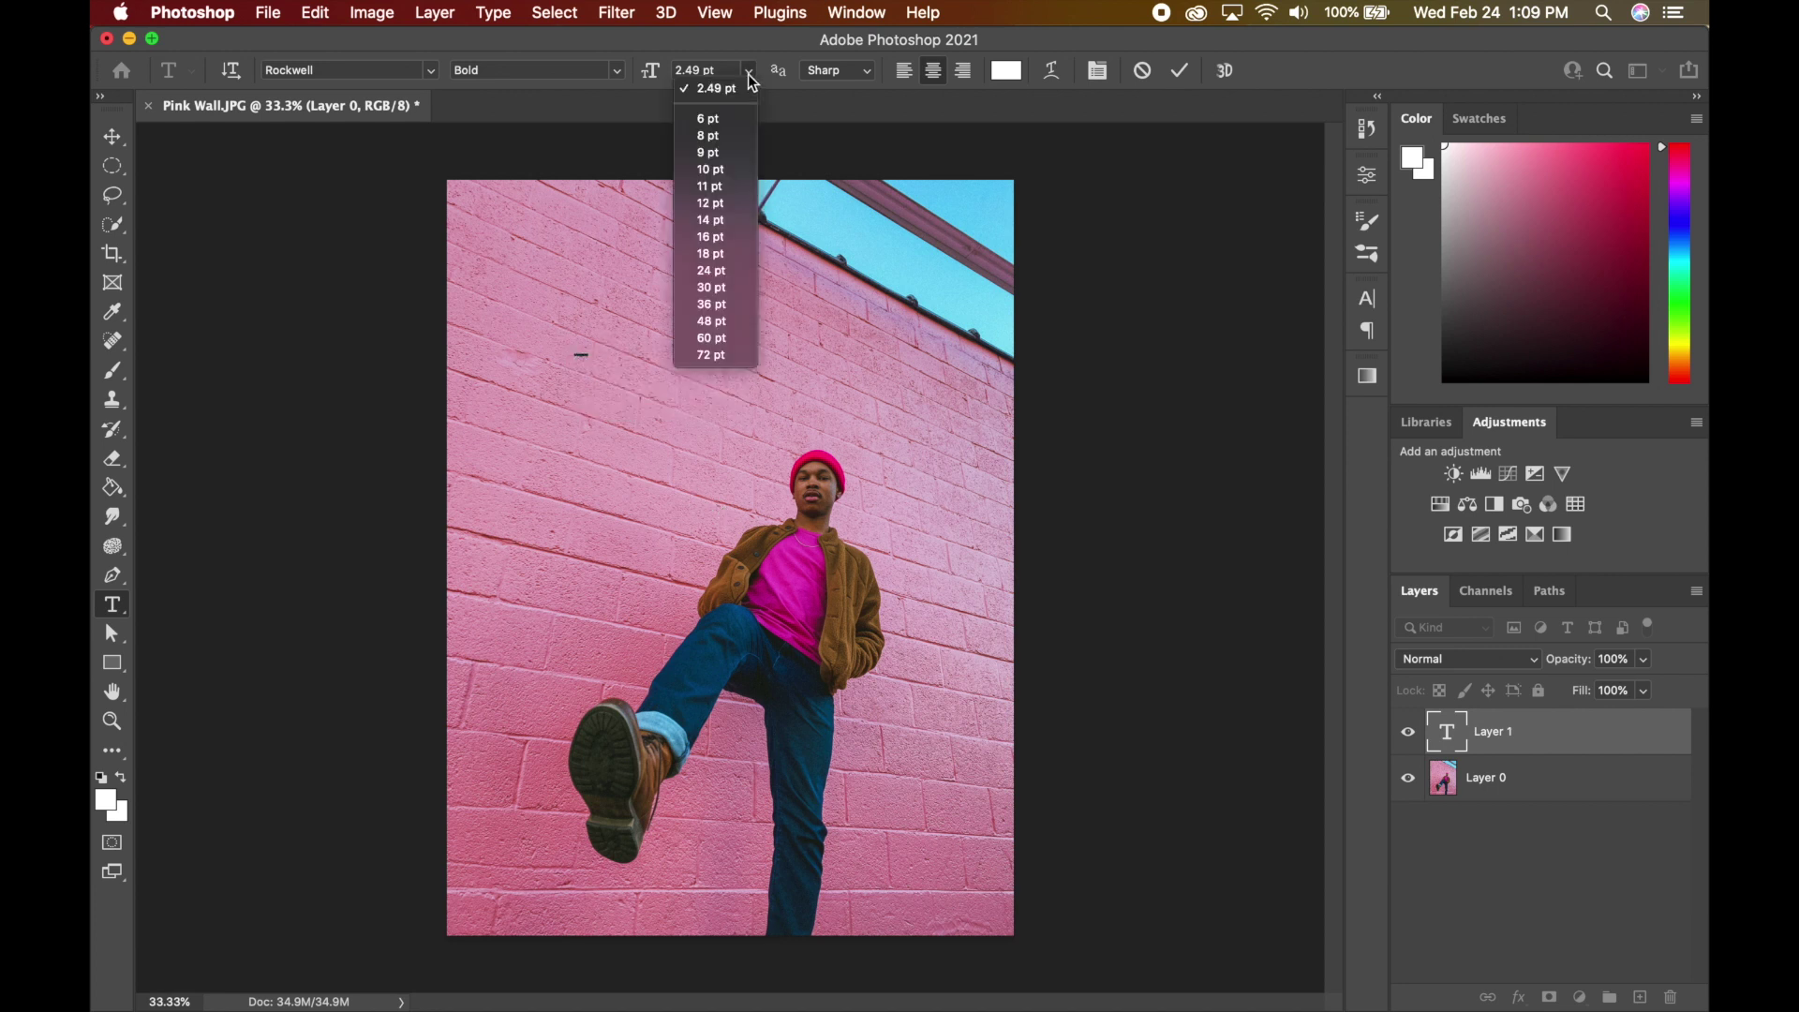
pyautogui.click(730, 338)
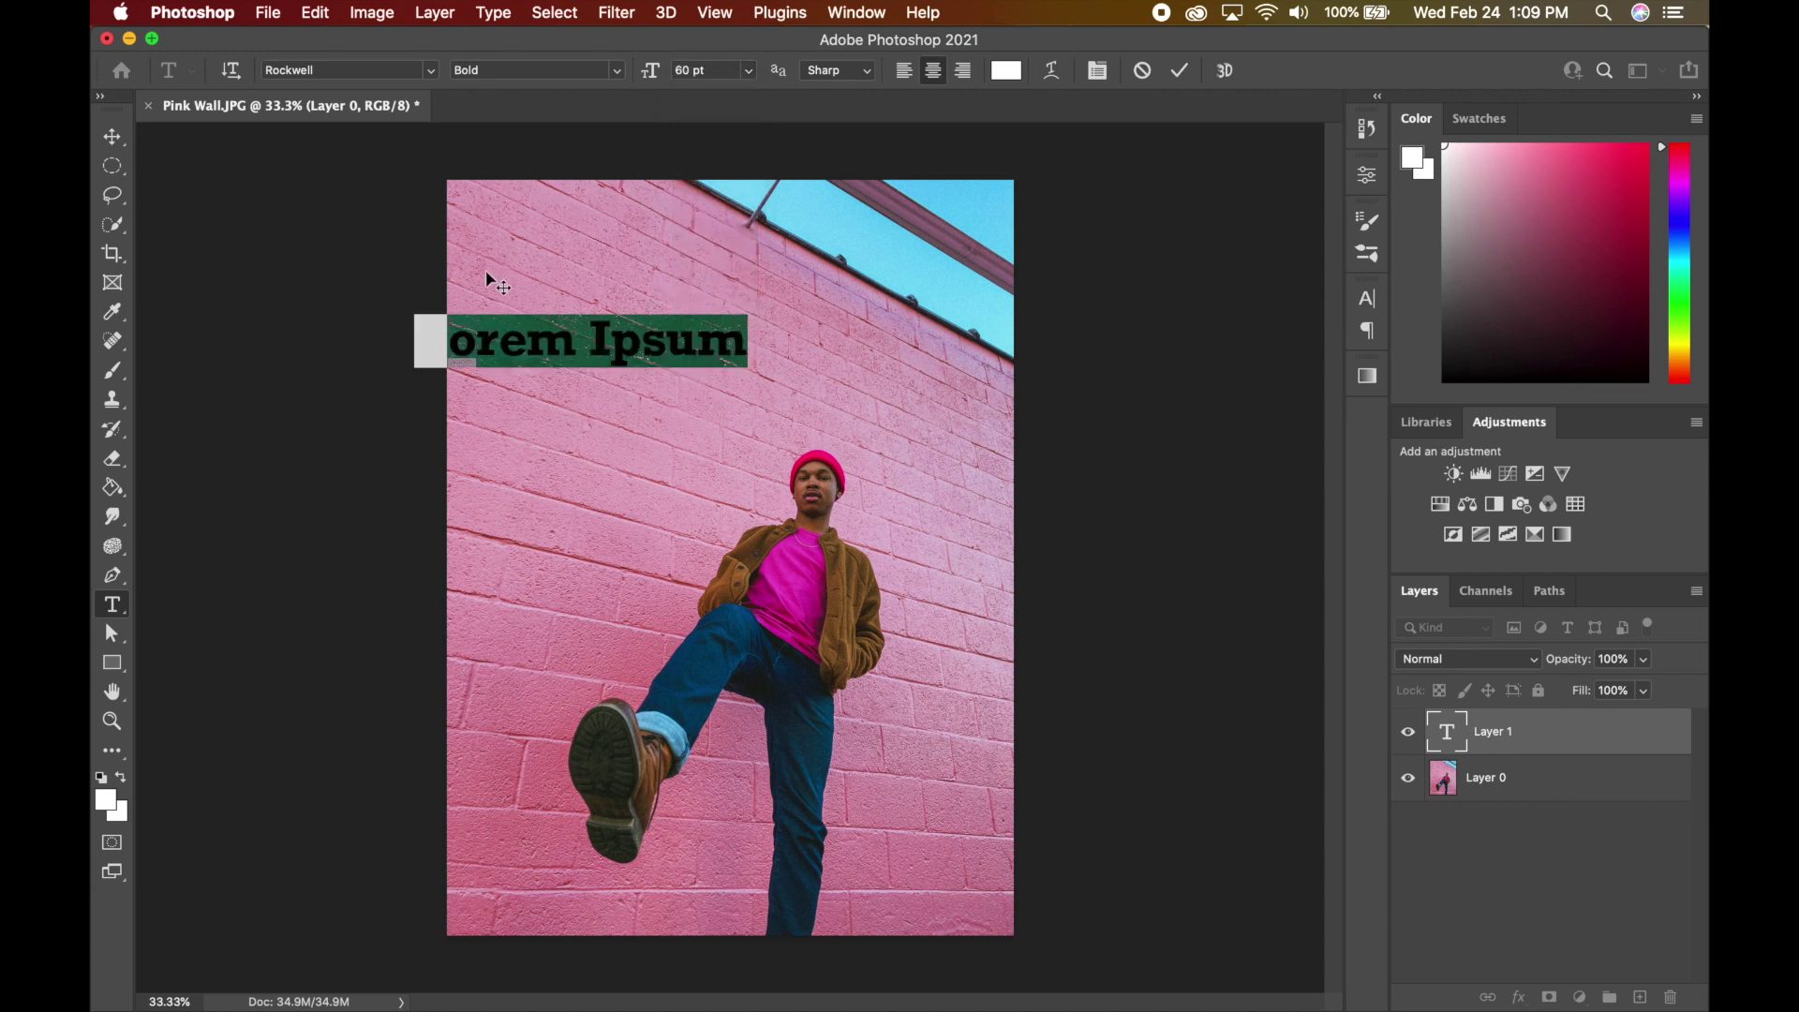
# - Move the placeholder text to the horizontal center above the man's head and replace its wording with "PINK WALL"
pyautogui.click(113, 139)
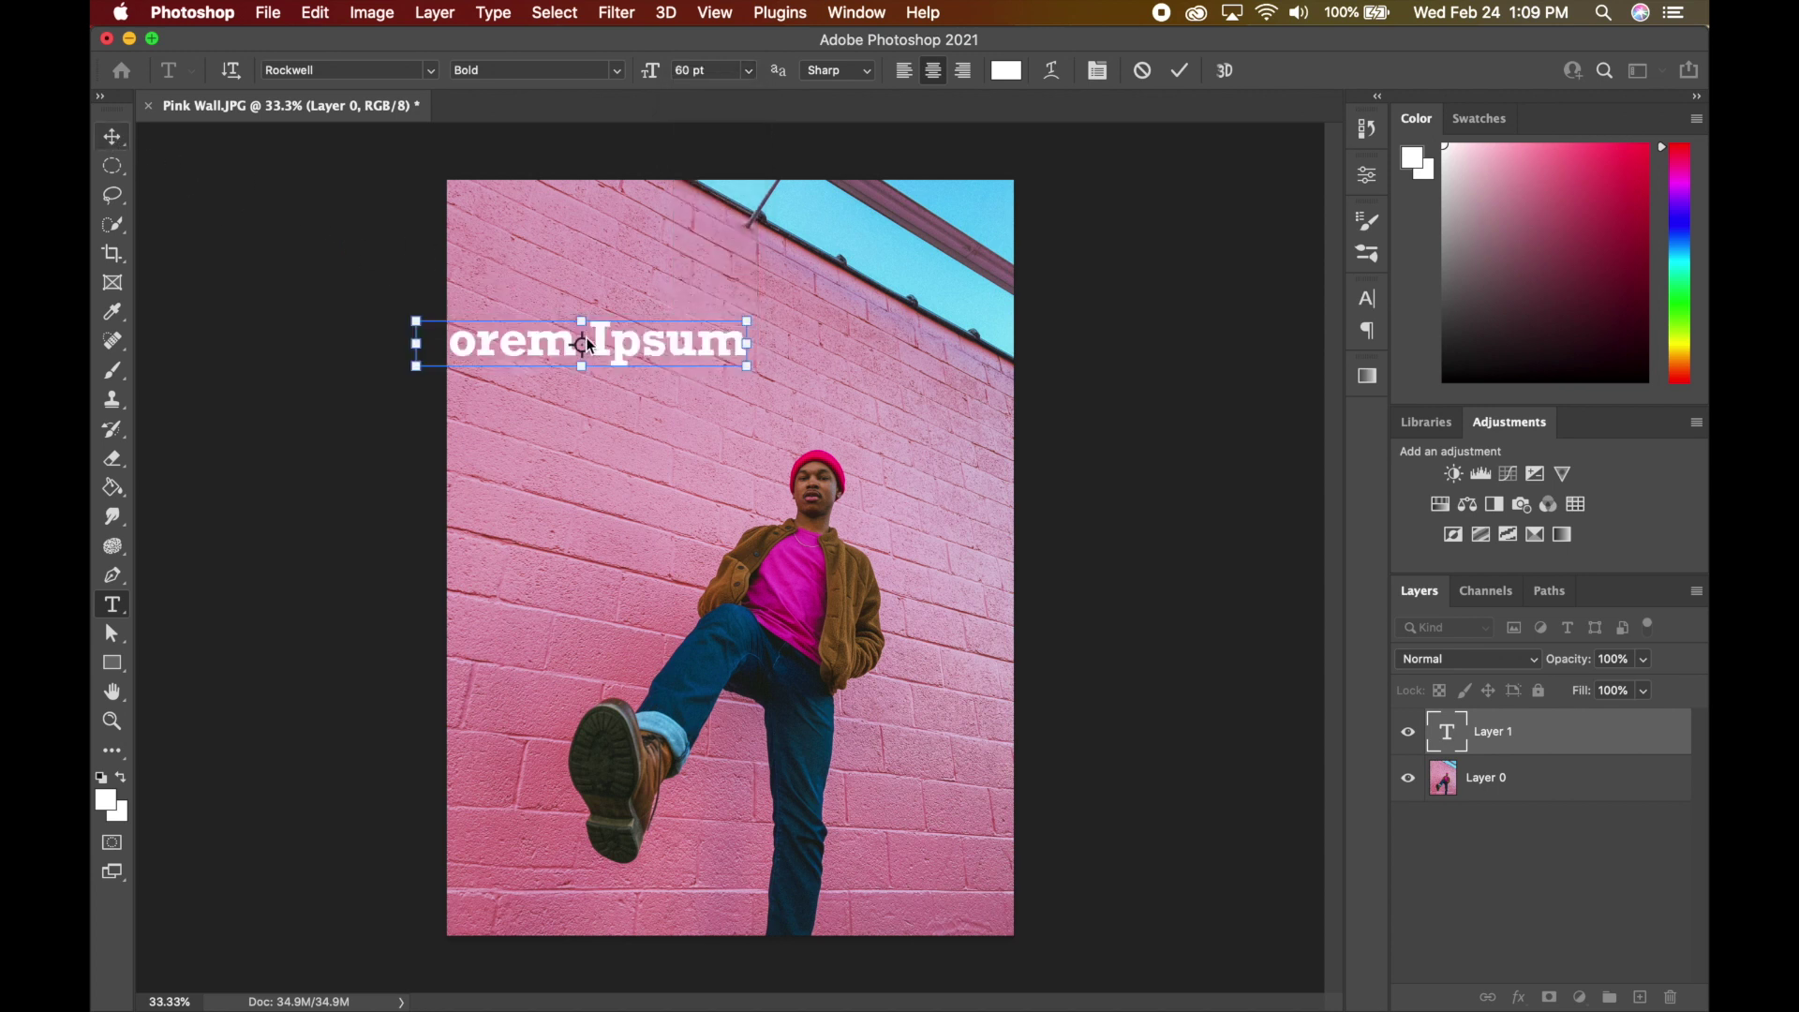
pyautogui.moveTo(586, 344); pyautogui.dragTo(683, 373)
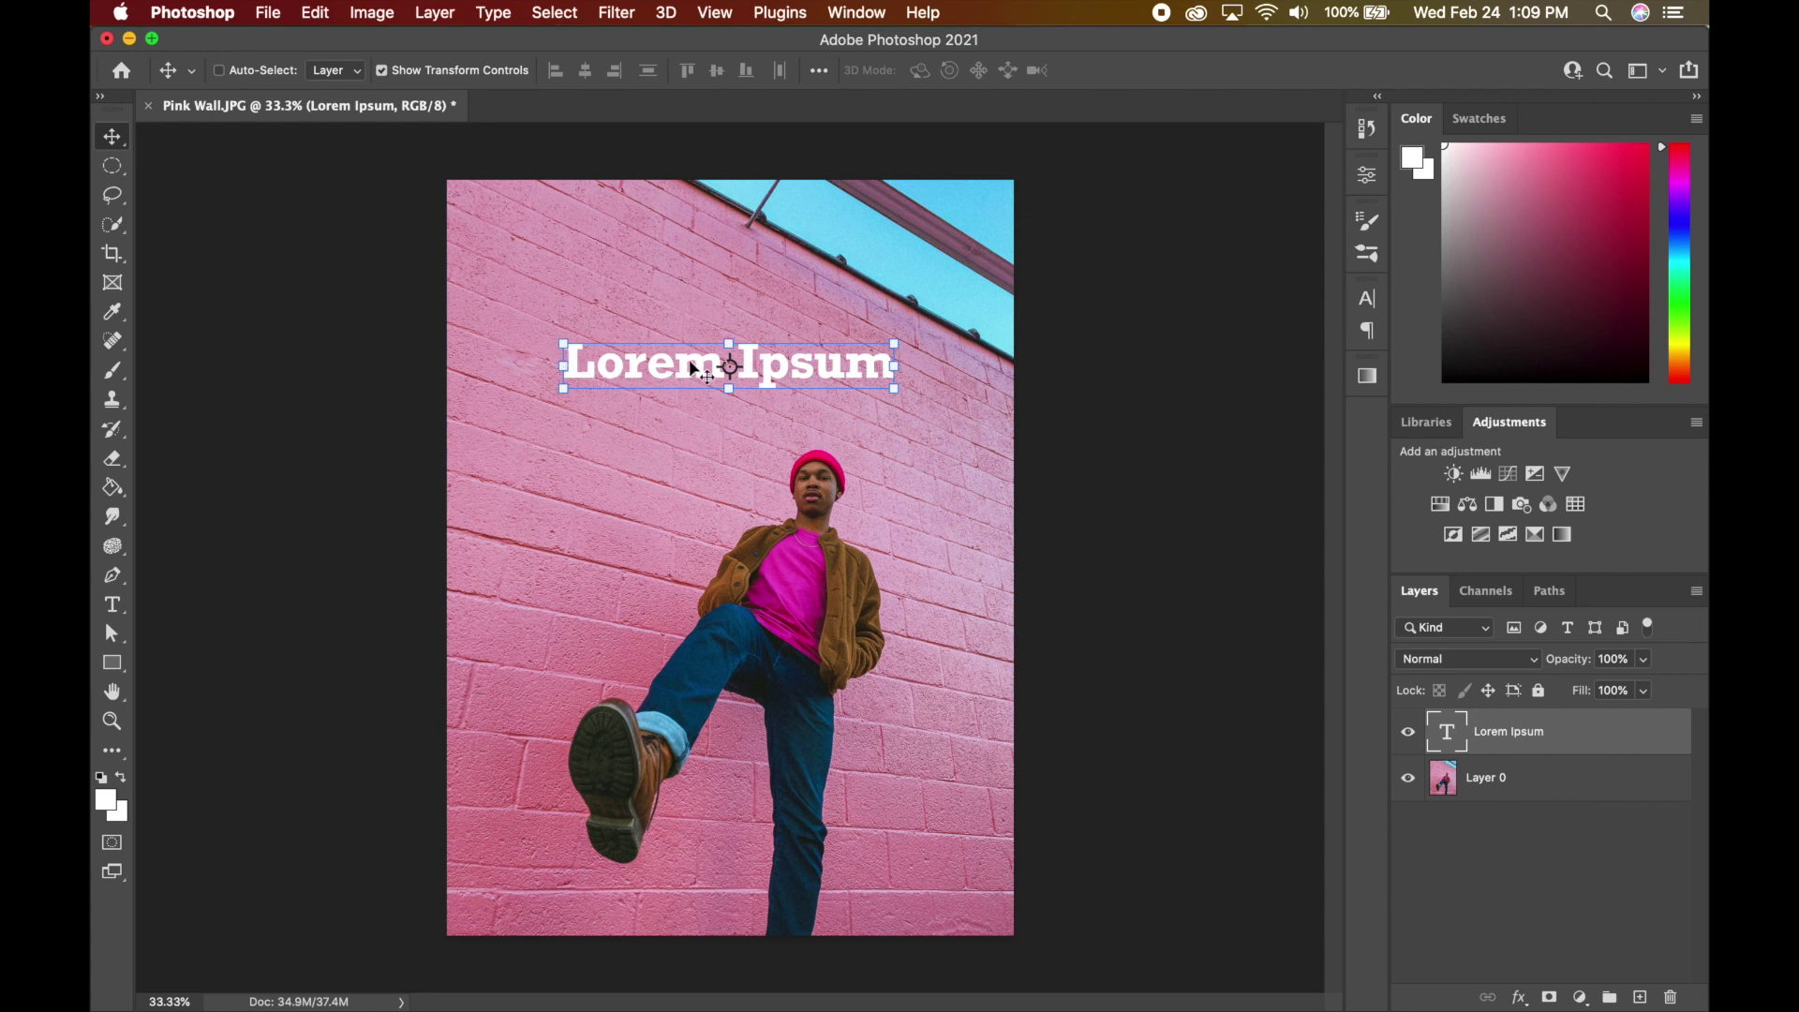
pyautogui.doubleClick(660, 370)
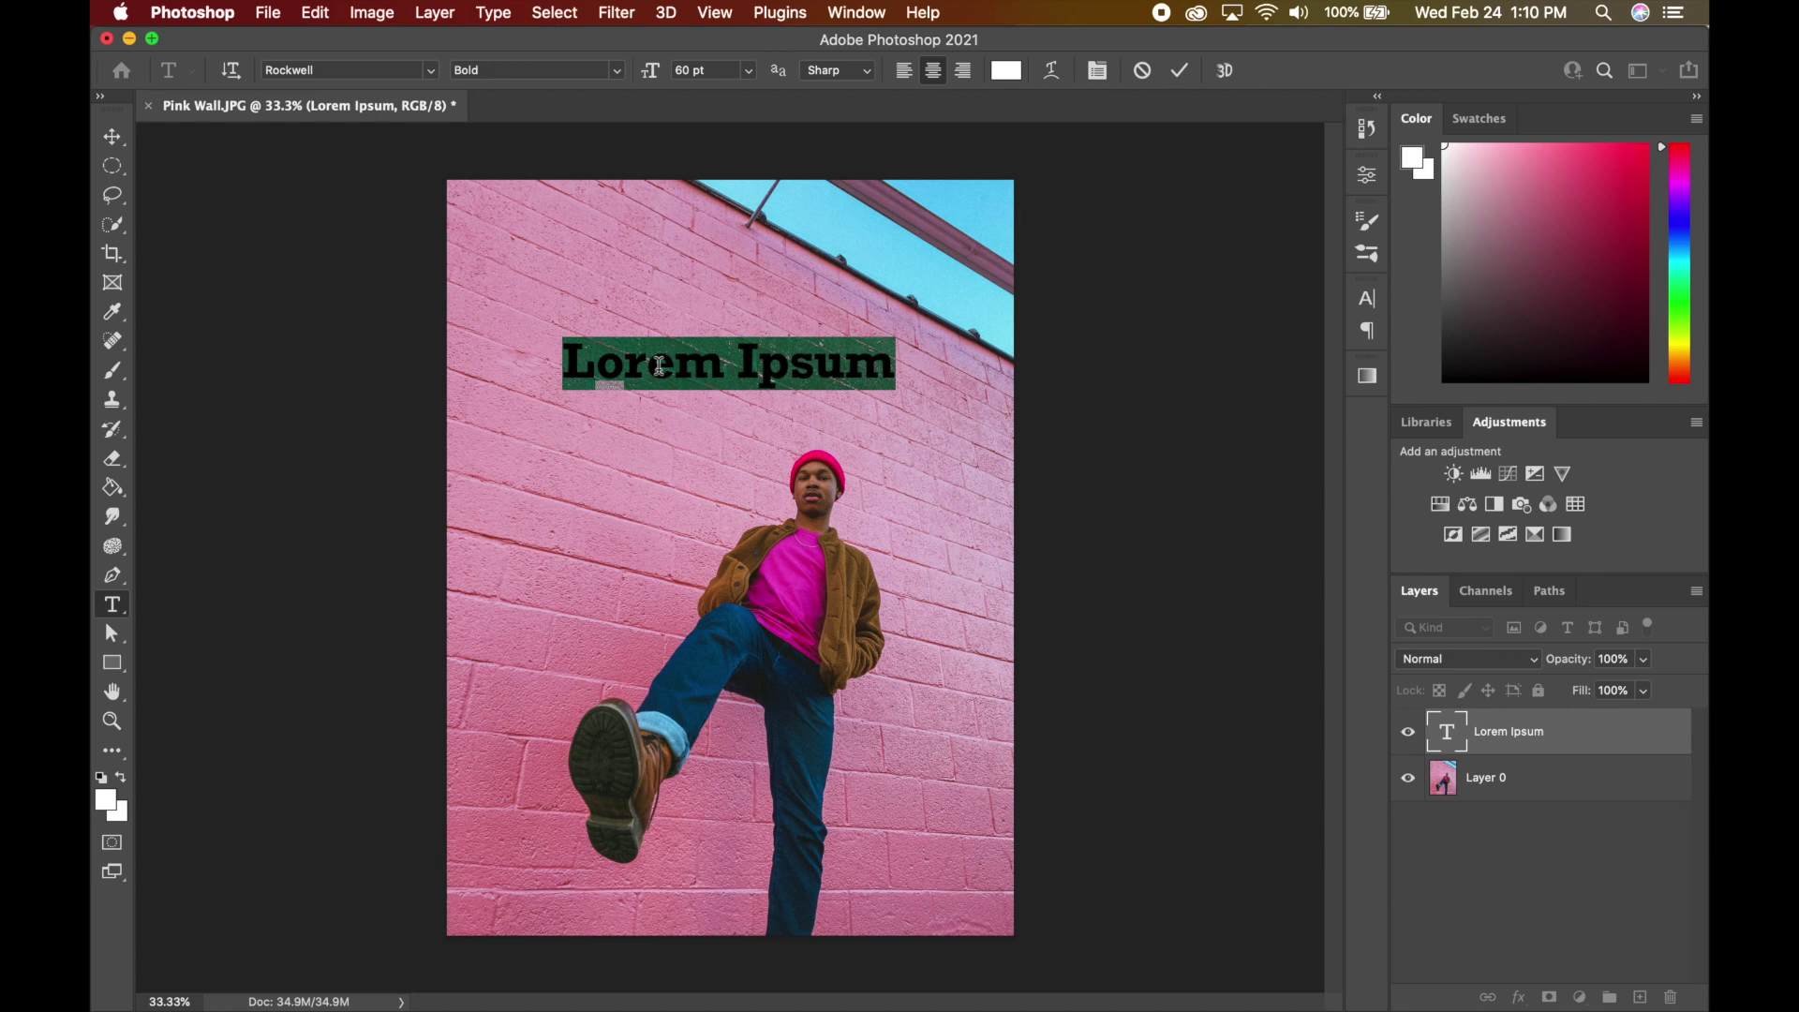
pyautogui.write('PINK')
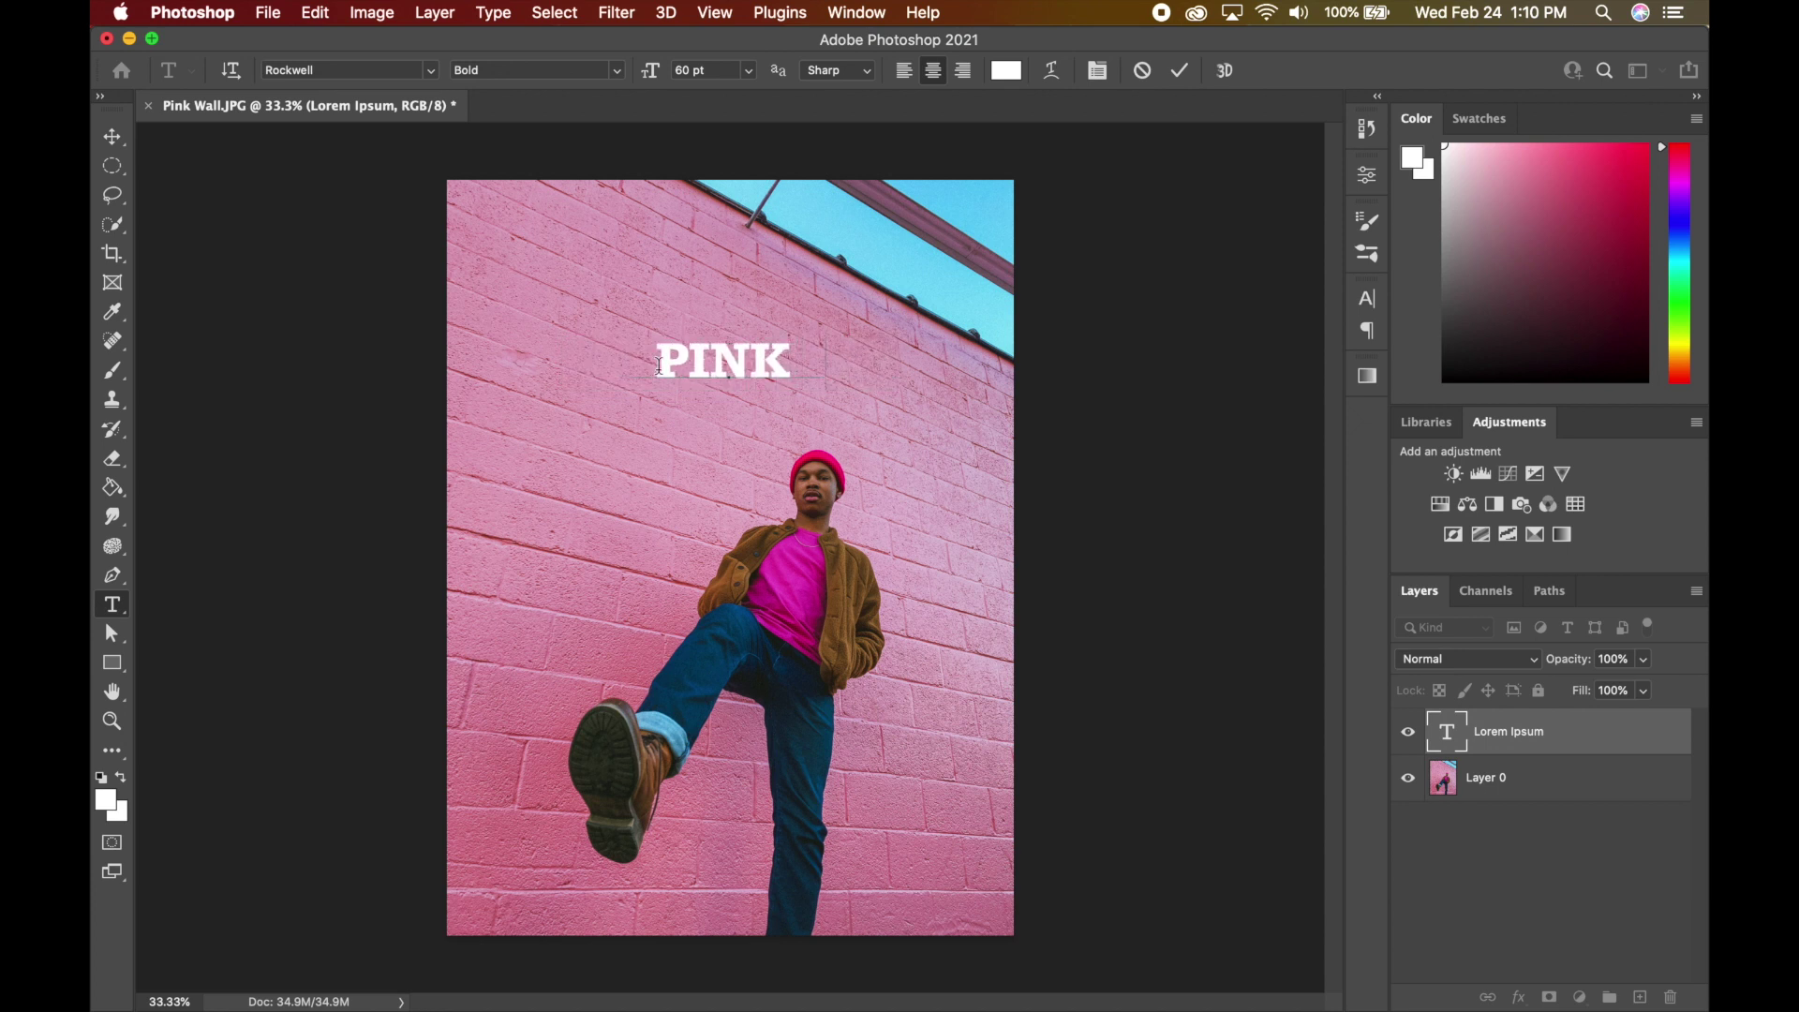
pyautogui.write(' WALL')
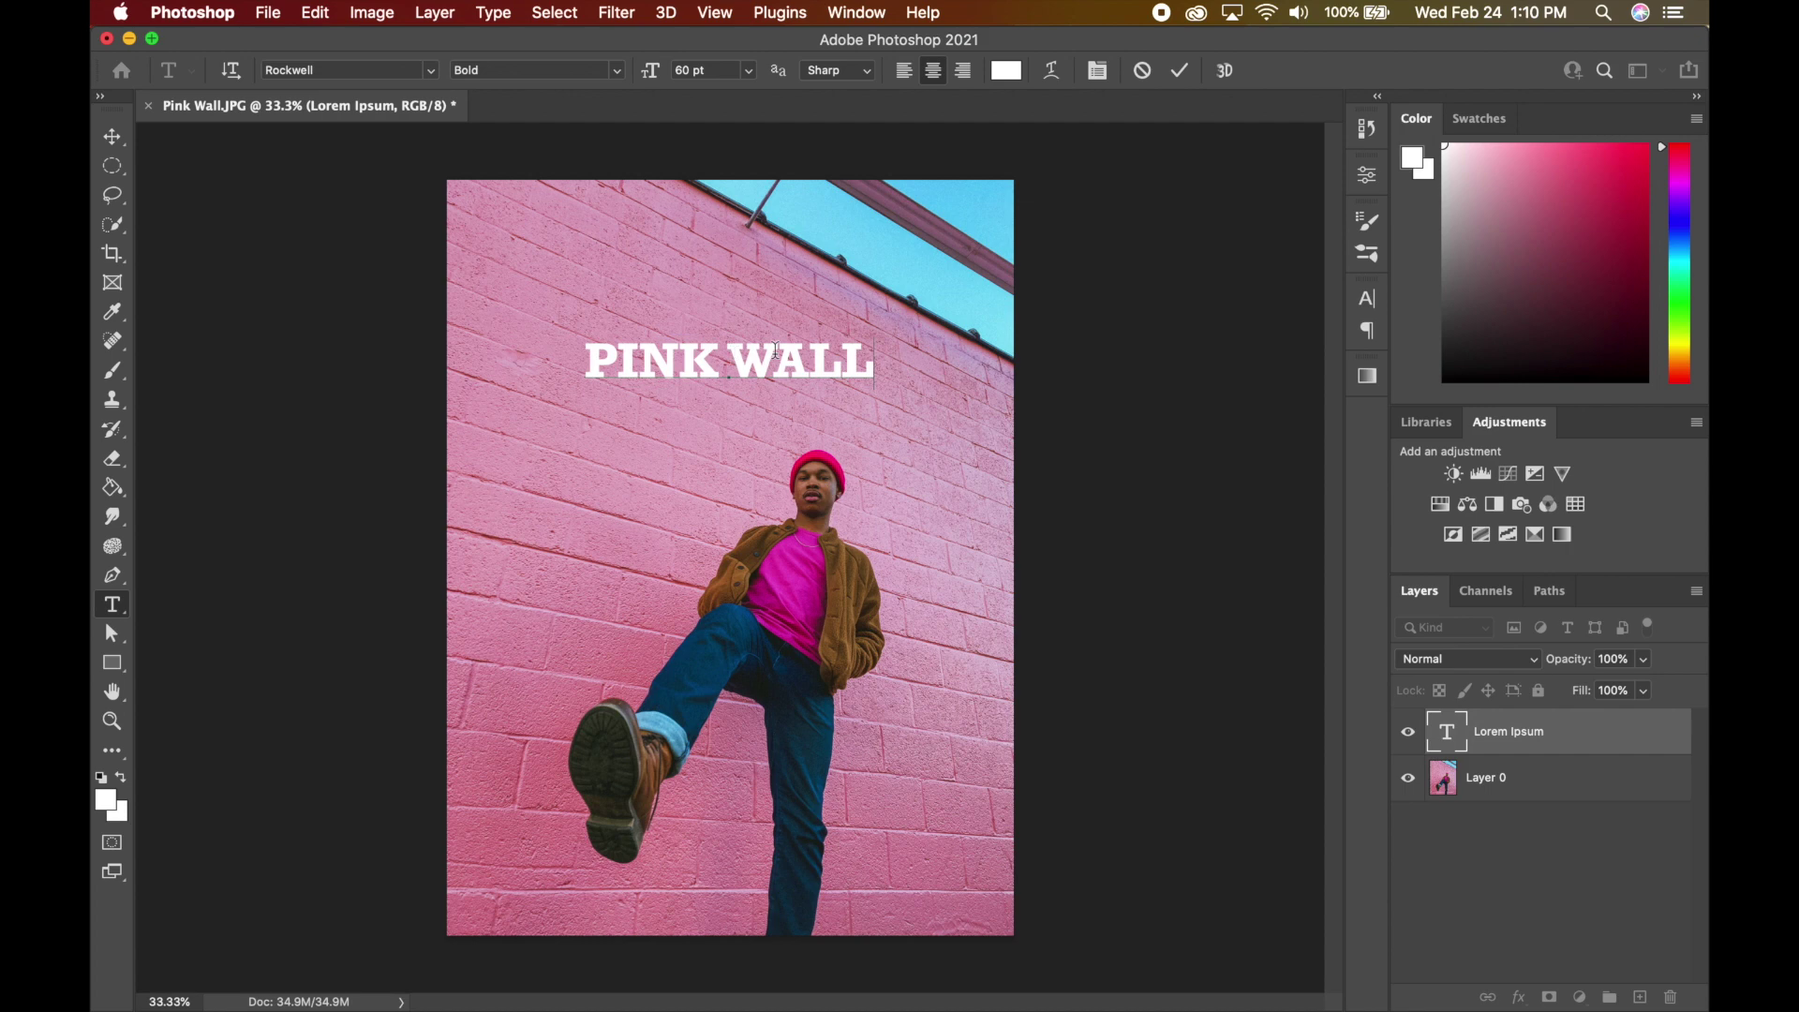
# - Change the font of the whole PINK WALL text to Archive and move the text slightly up and to the left
pyautogui.moveTo(872, 351); pyautogui.dragTo(576, 361)
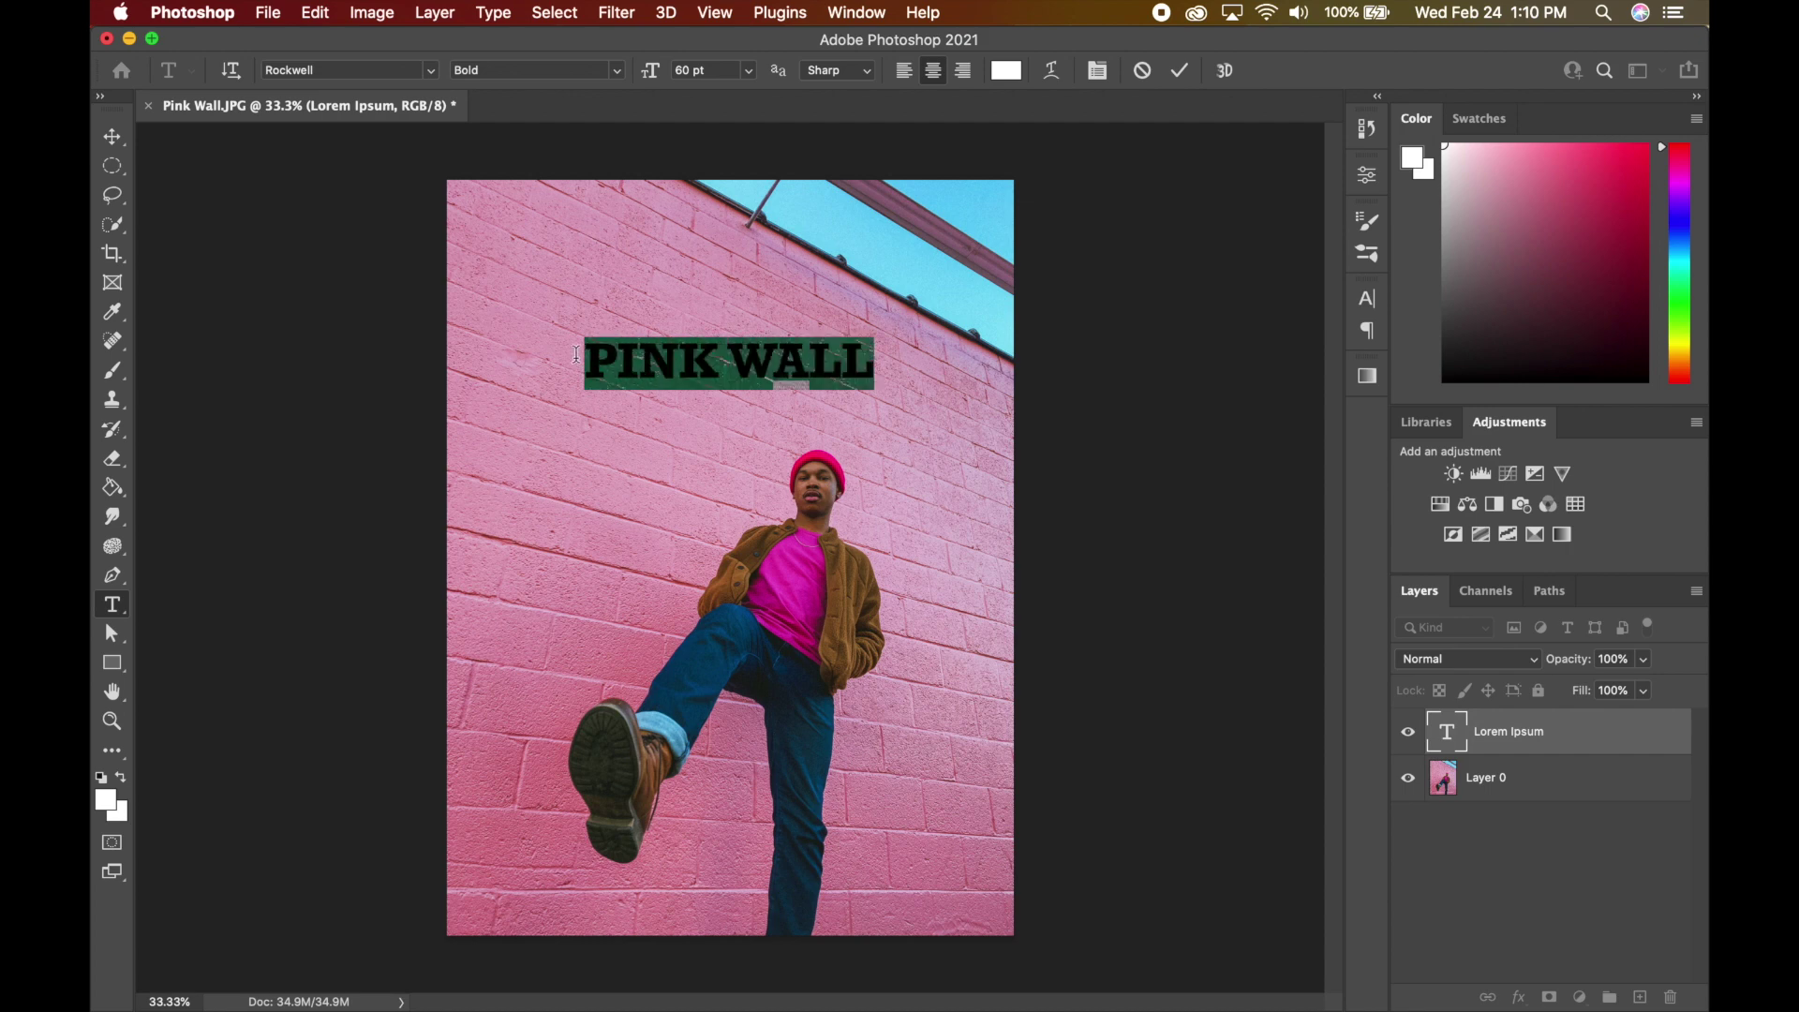
pyautogui.click(431, 70)
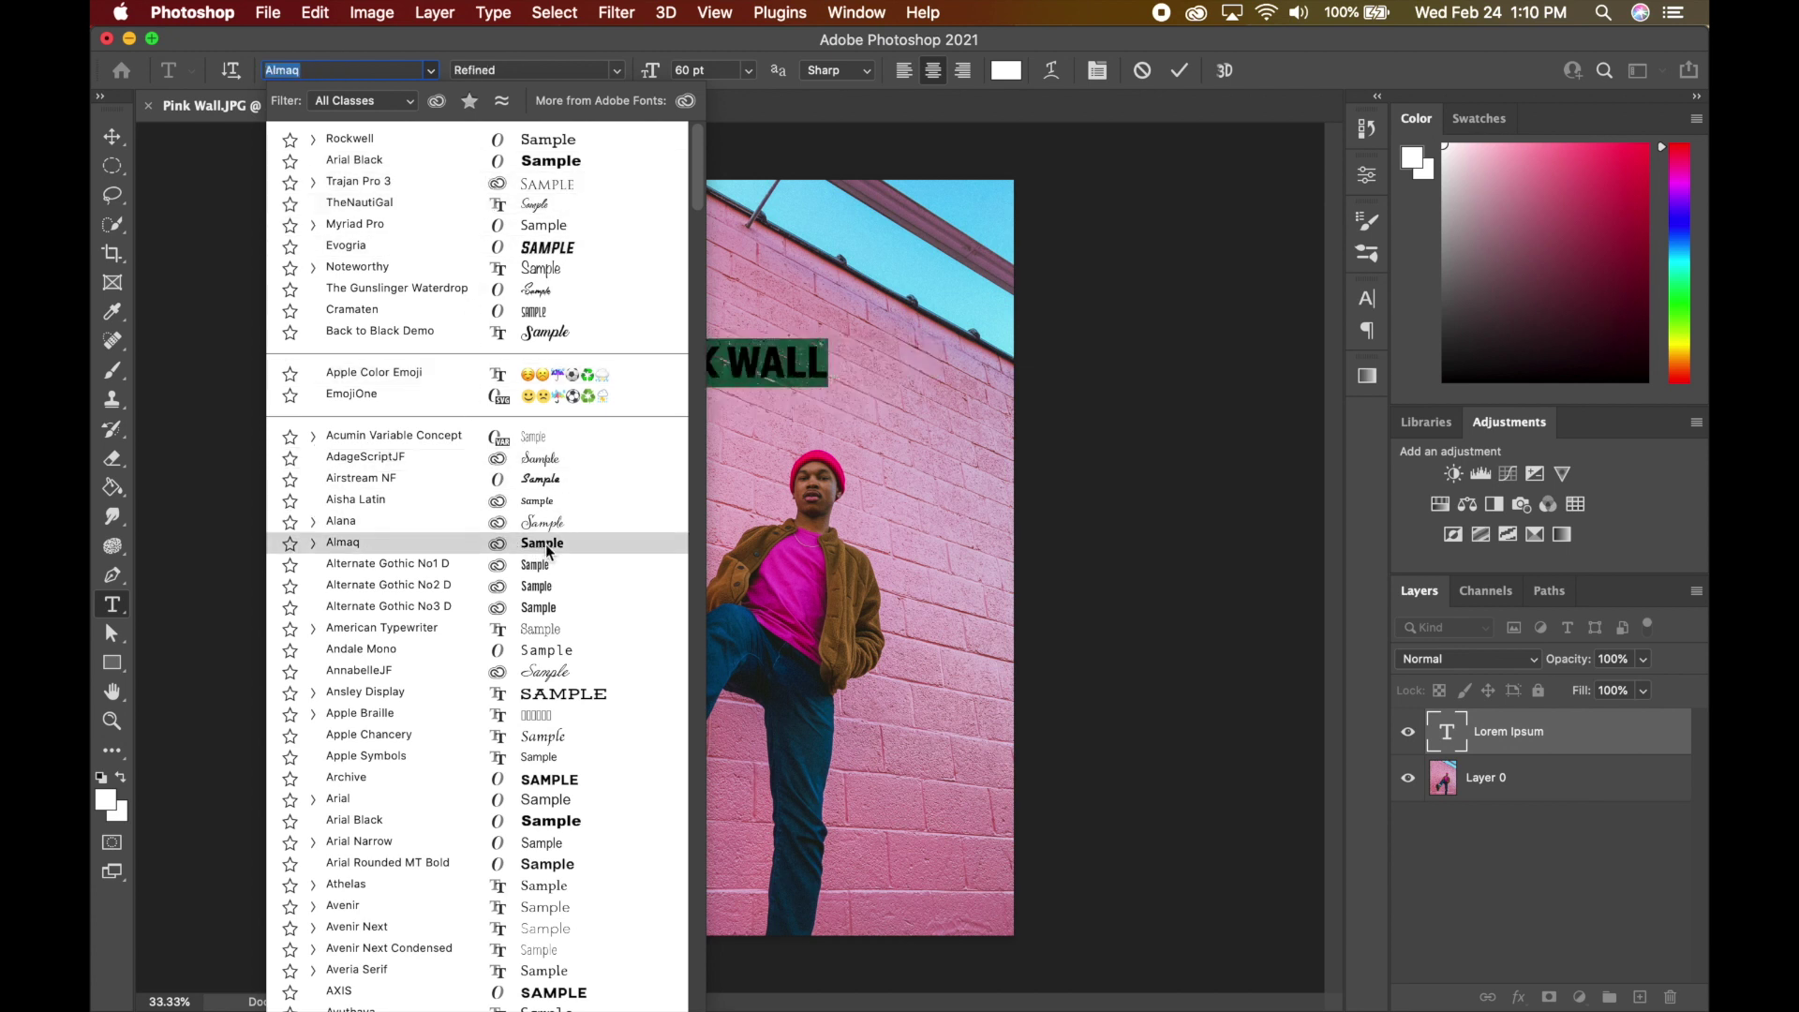
pyautogui.click(570, 780)
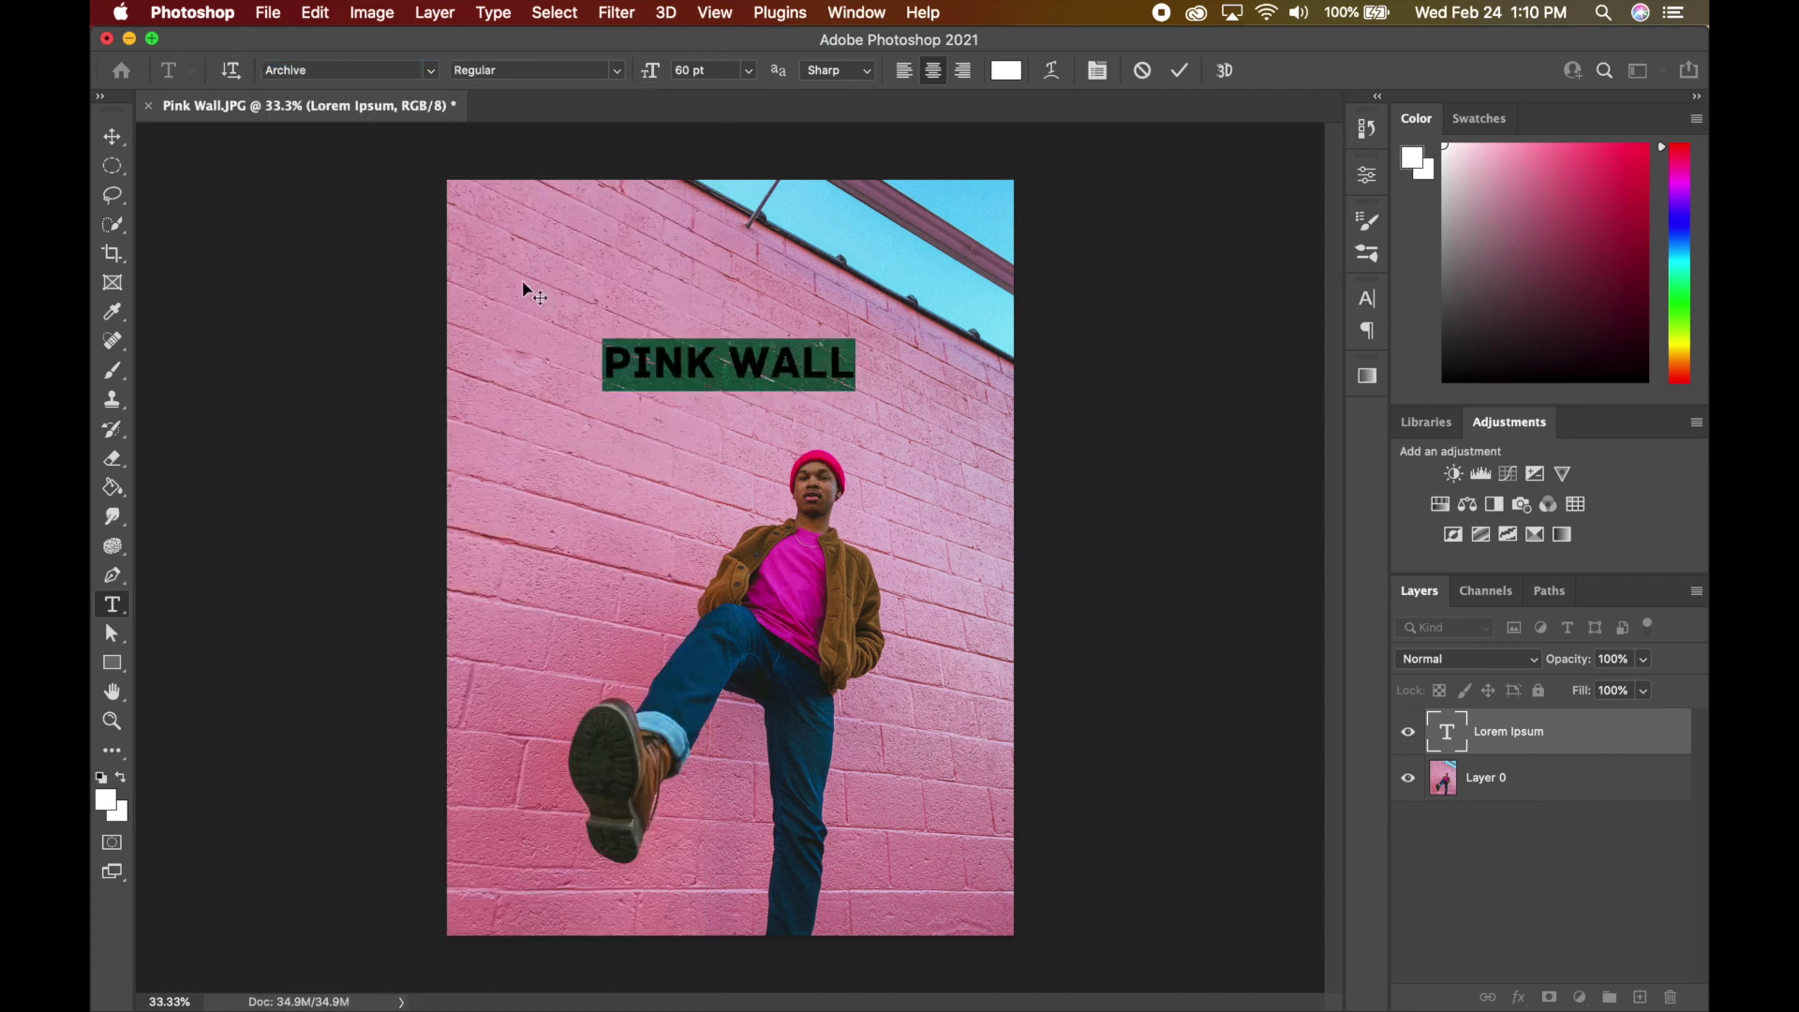
pyautogui.click(748, 353)
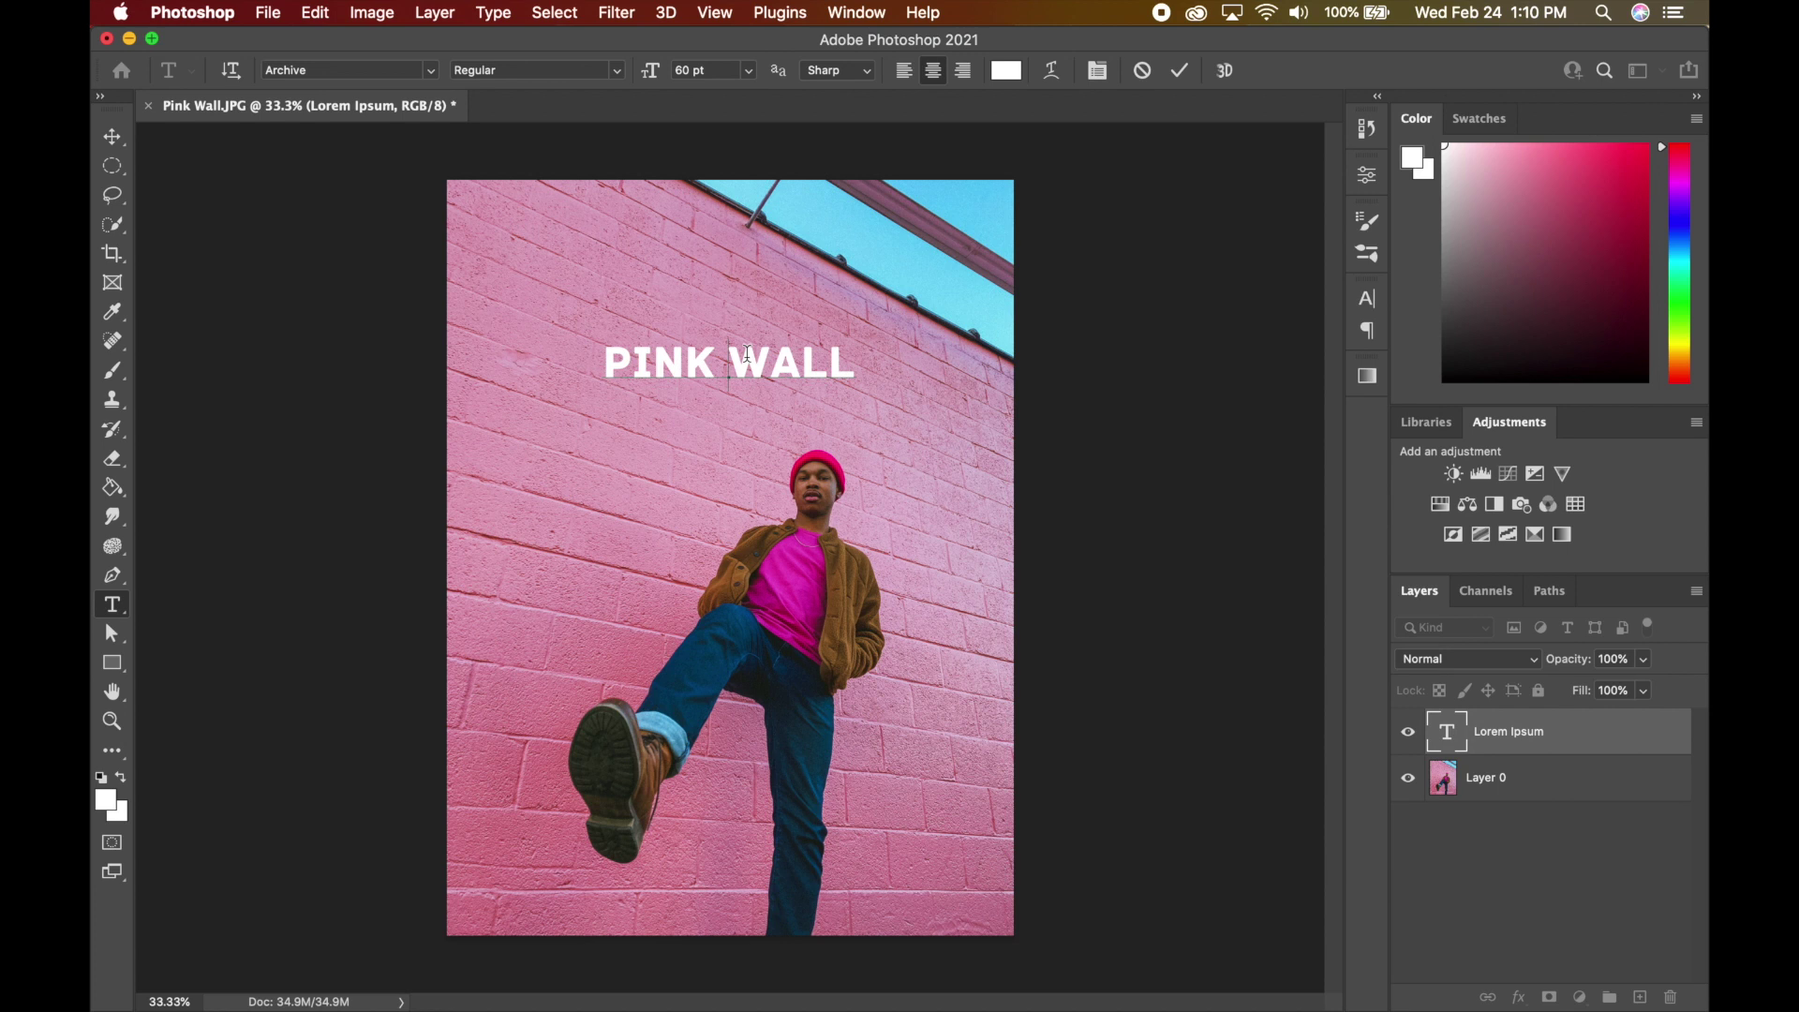
pyautogui.click(118, 135)
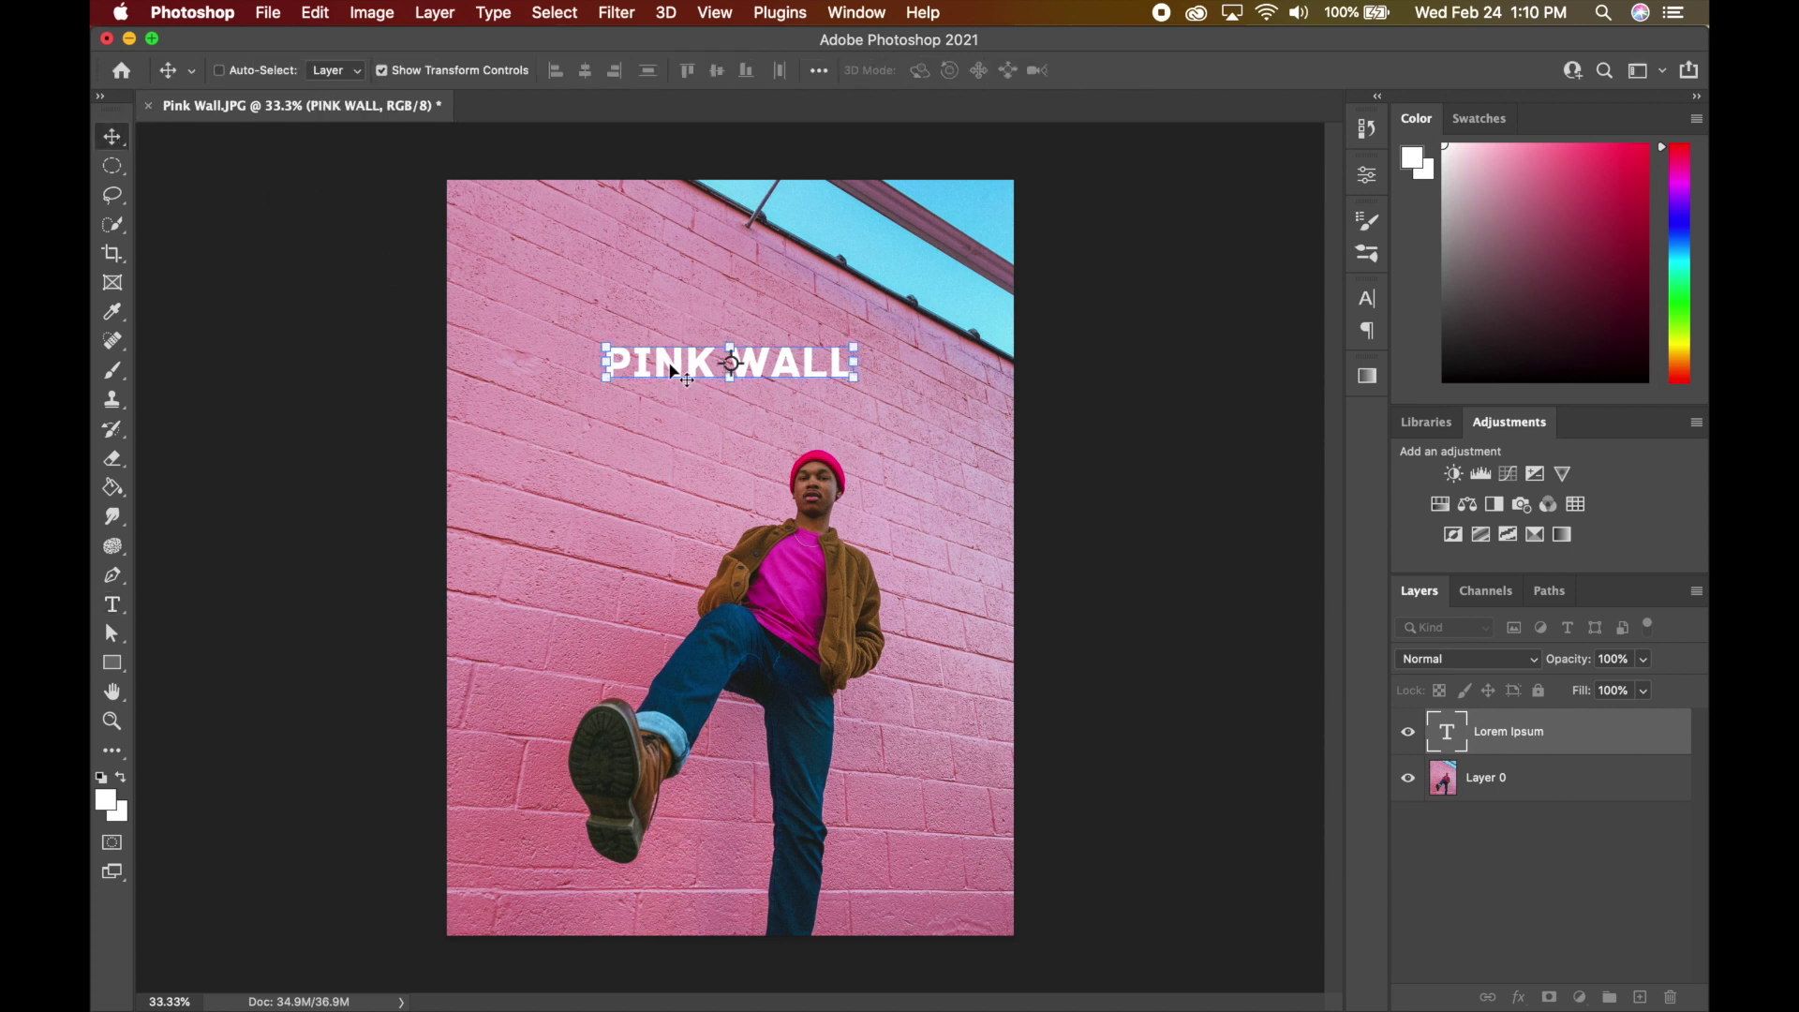
pyautogui.moveTo(671, 371)
pyautogui.mouseDown()
pyautogui.moveTo(633, 356)
pyautogui.moveTo(629, 373)
pyautogui.moveTo(712, 367)
pyautogui.moveTo(652, 354)
pyautogui.mouseUp()
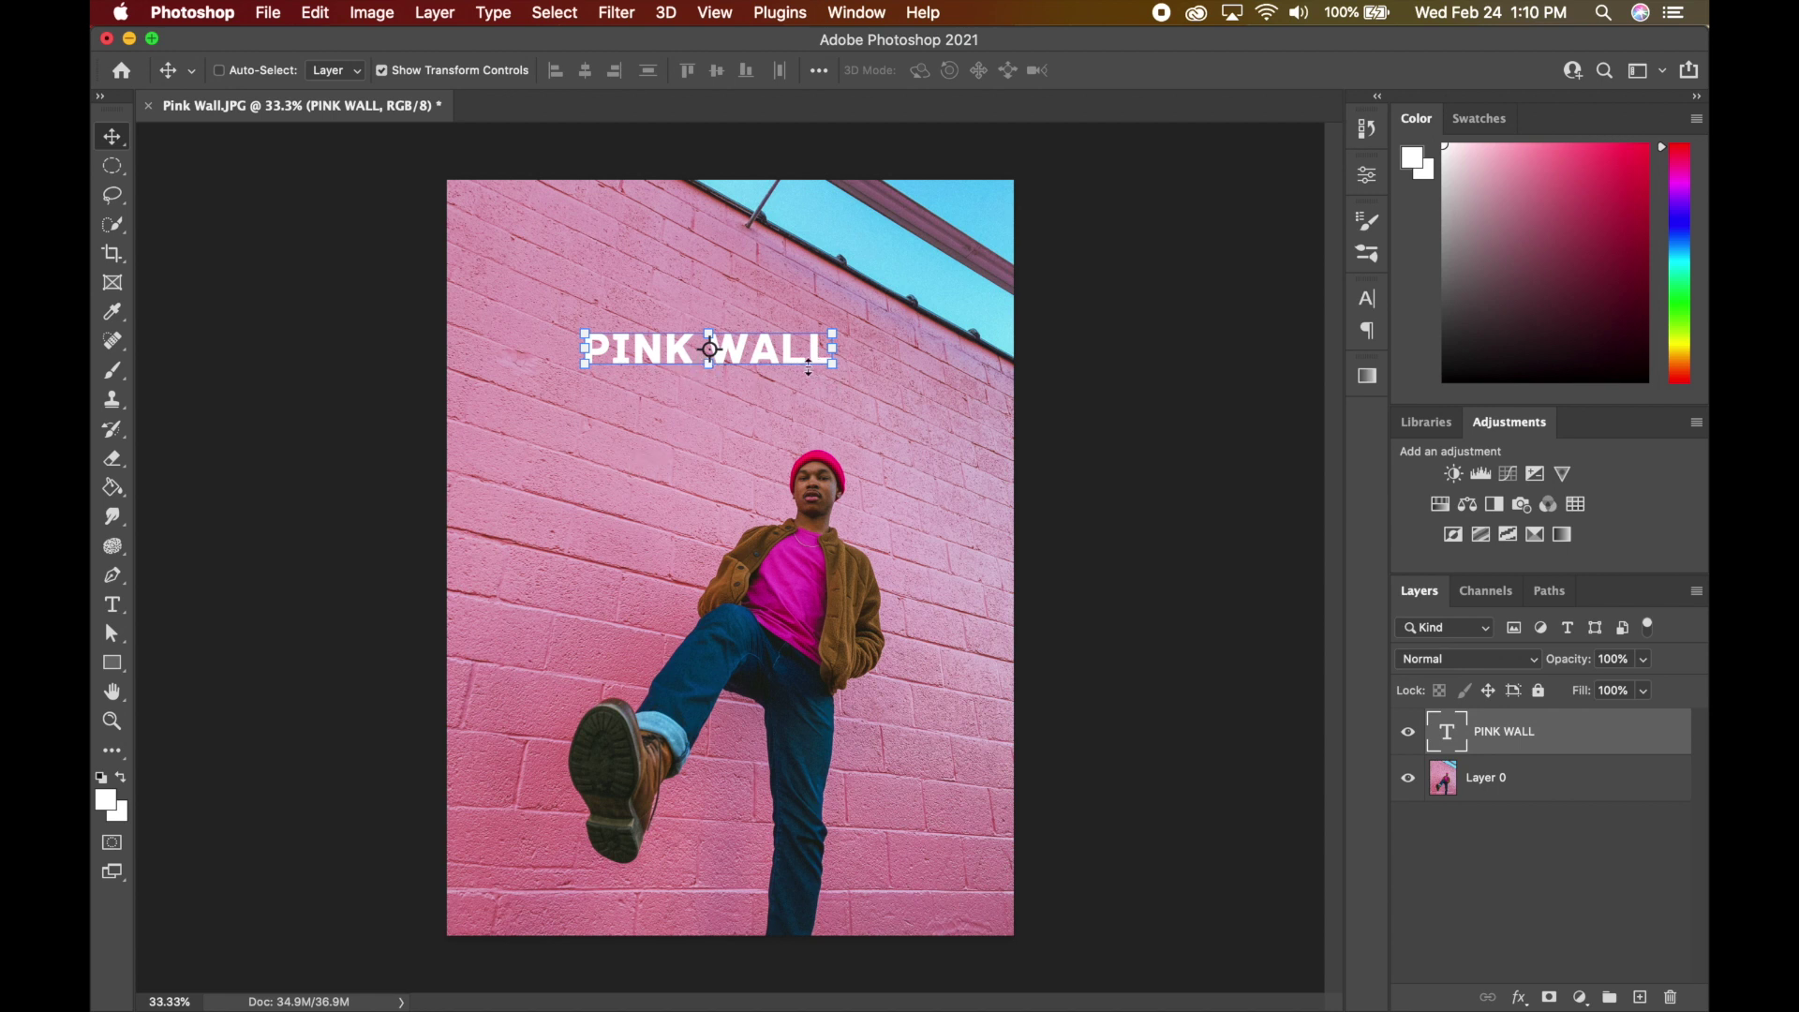
pyautogui.doubleClick(781, 349)
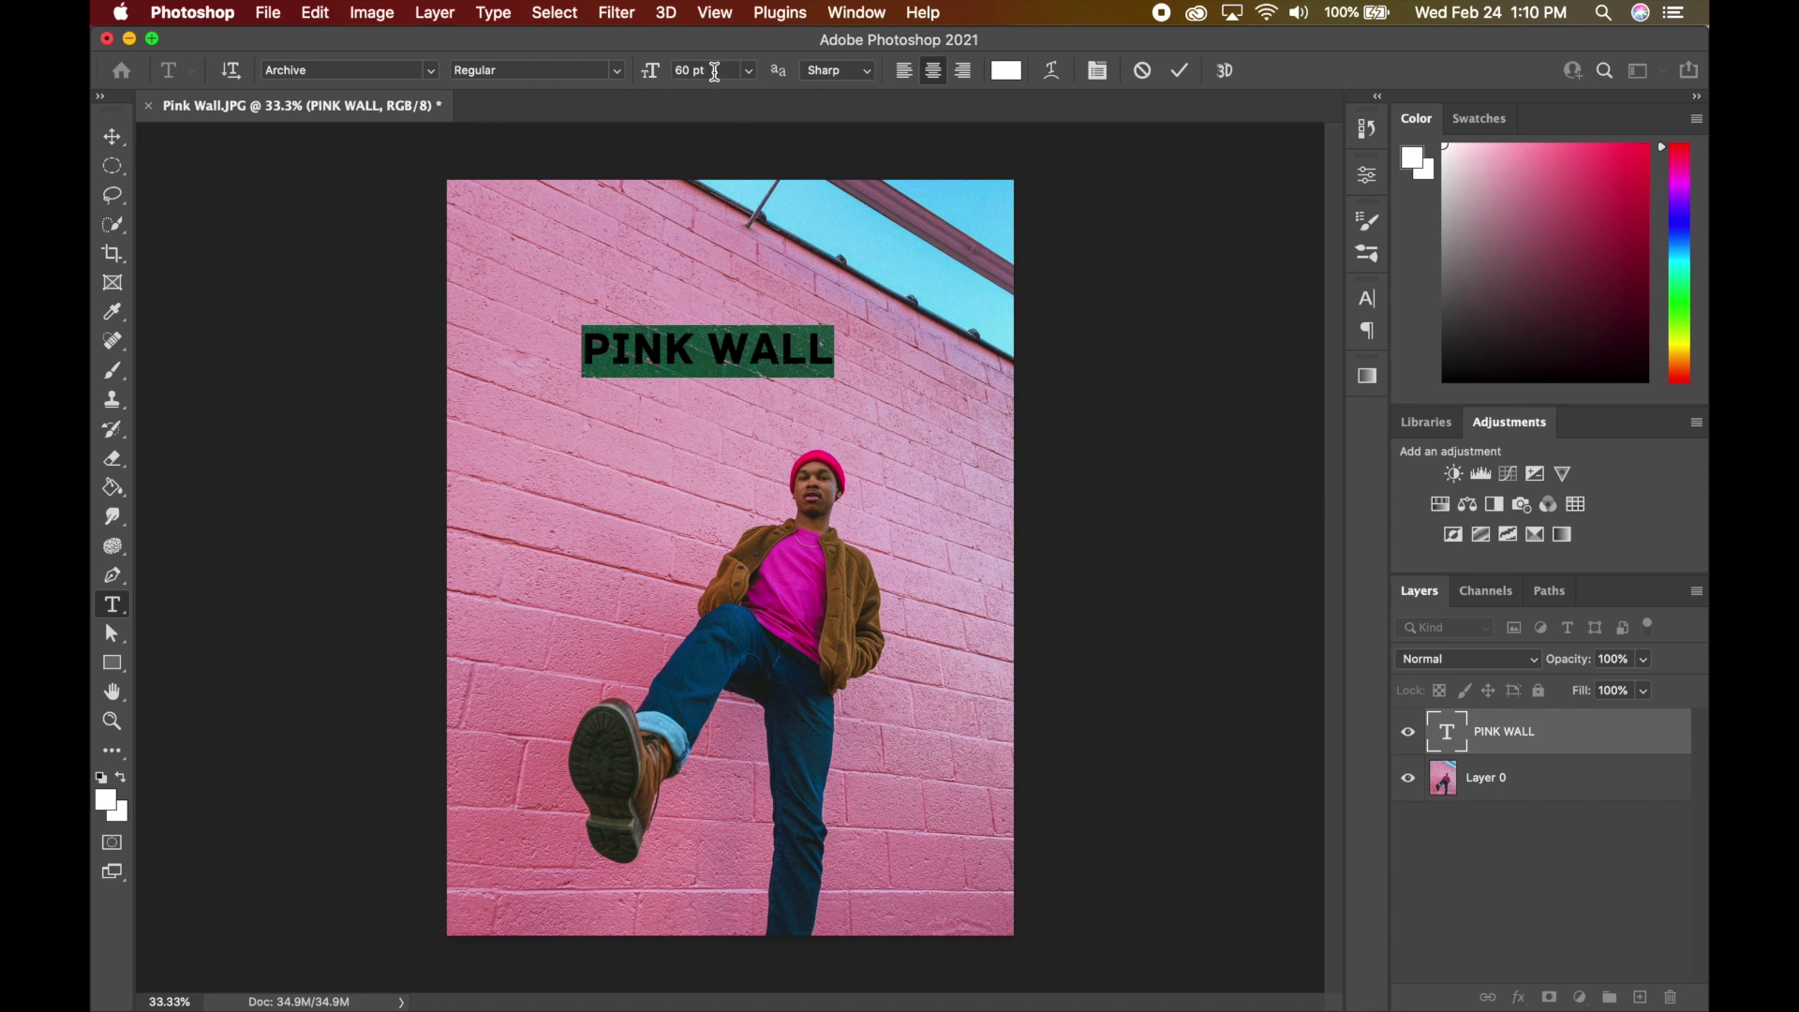
pyautogui.click(721, 350)
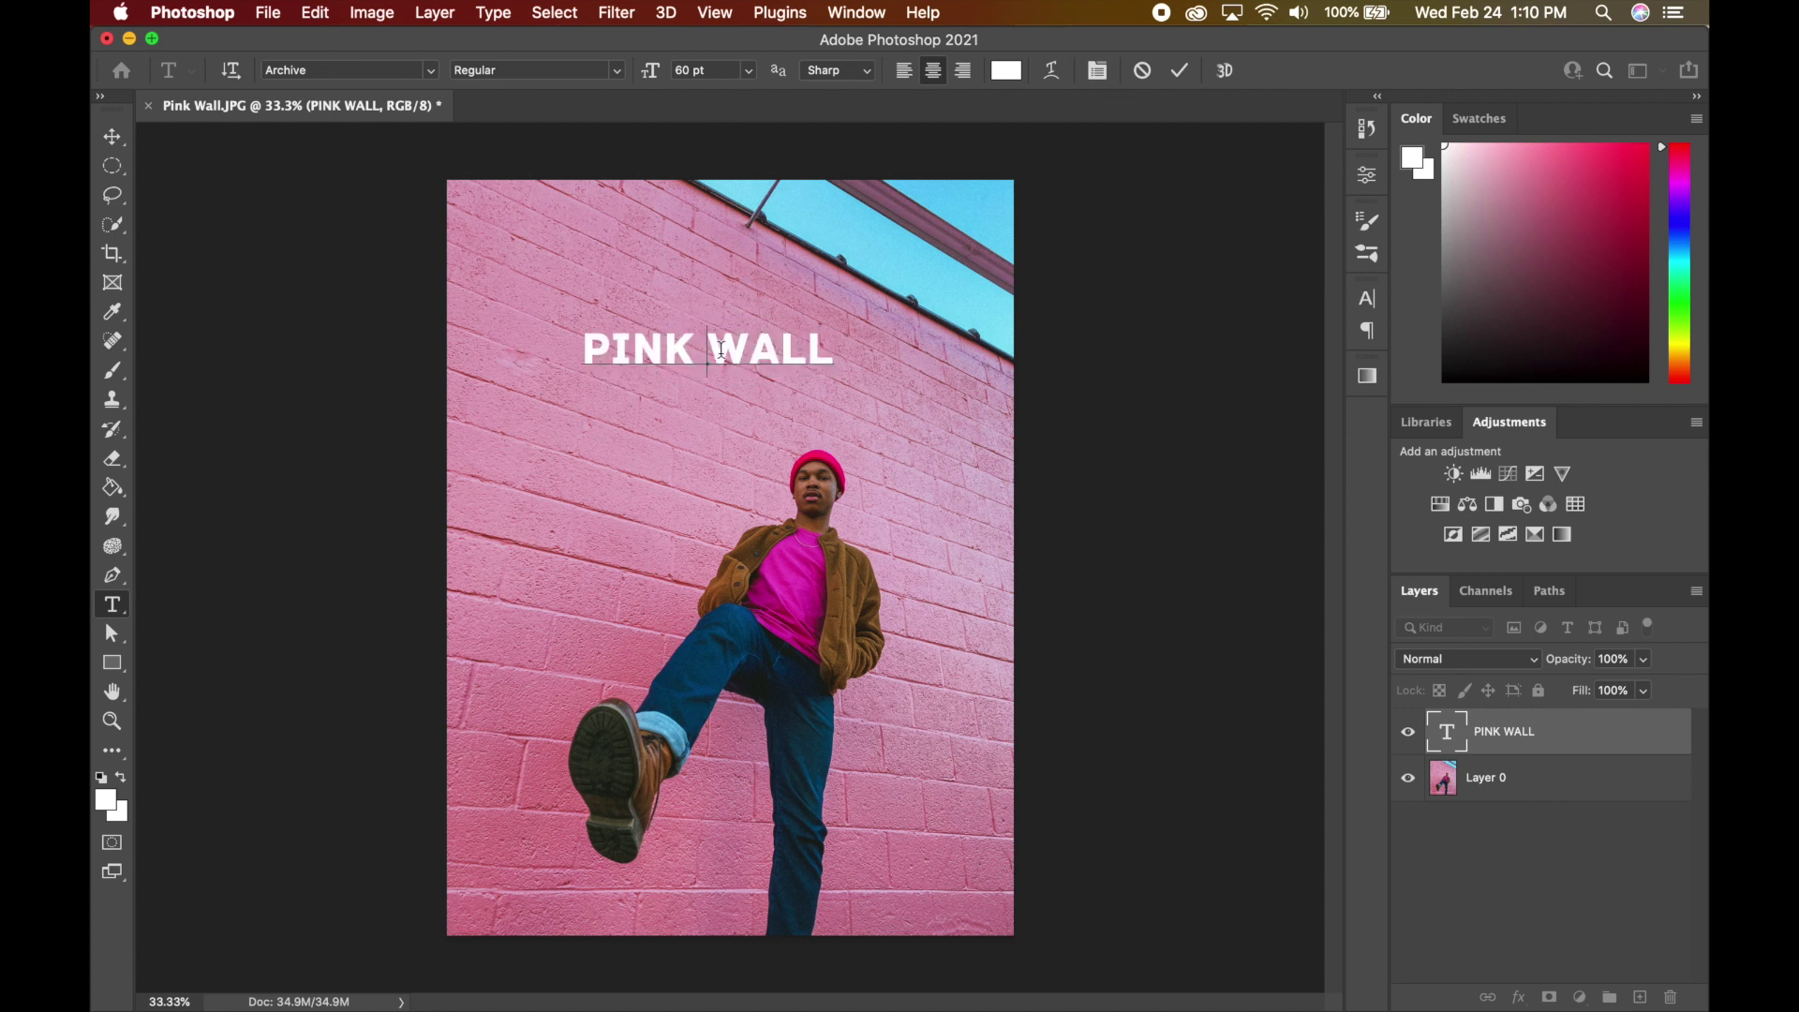
pyautogui.click(112, 143)
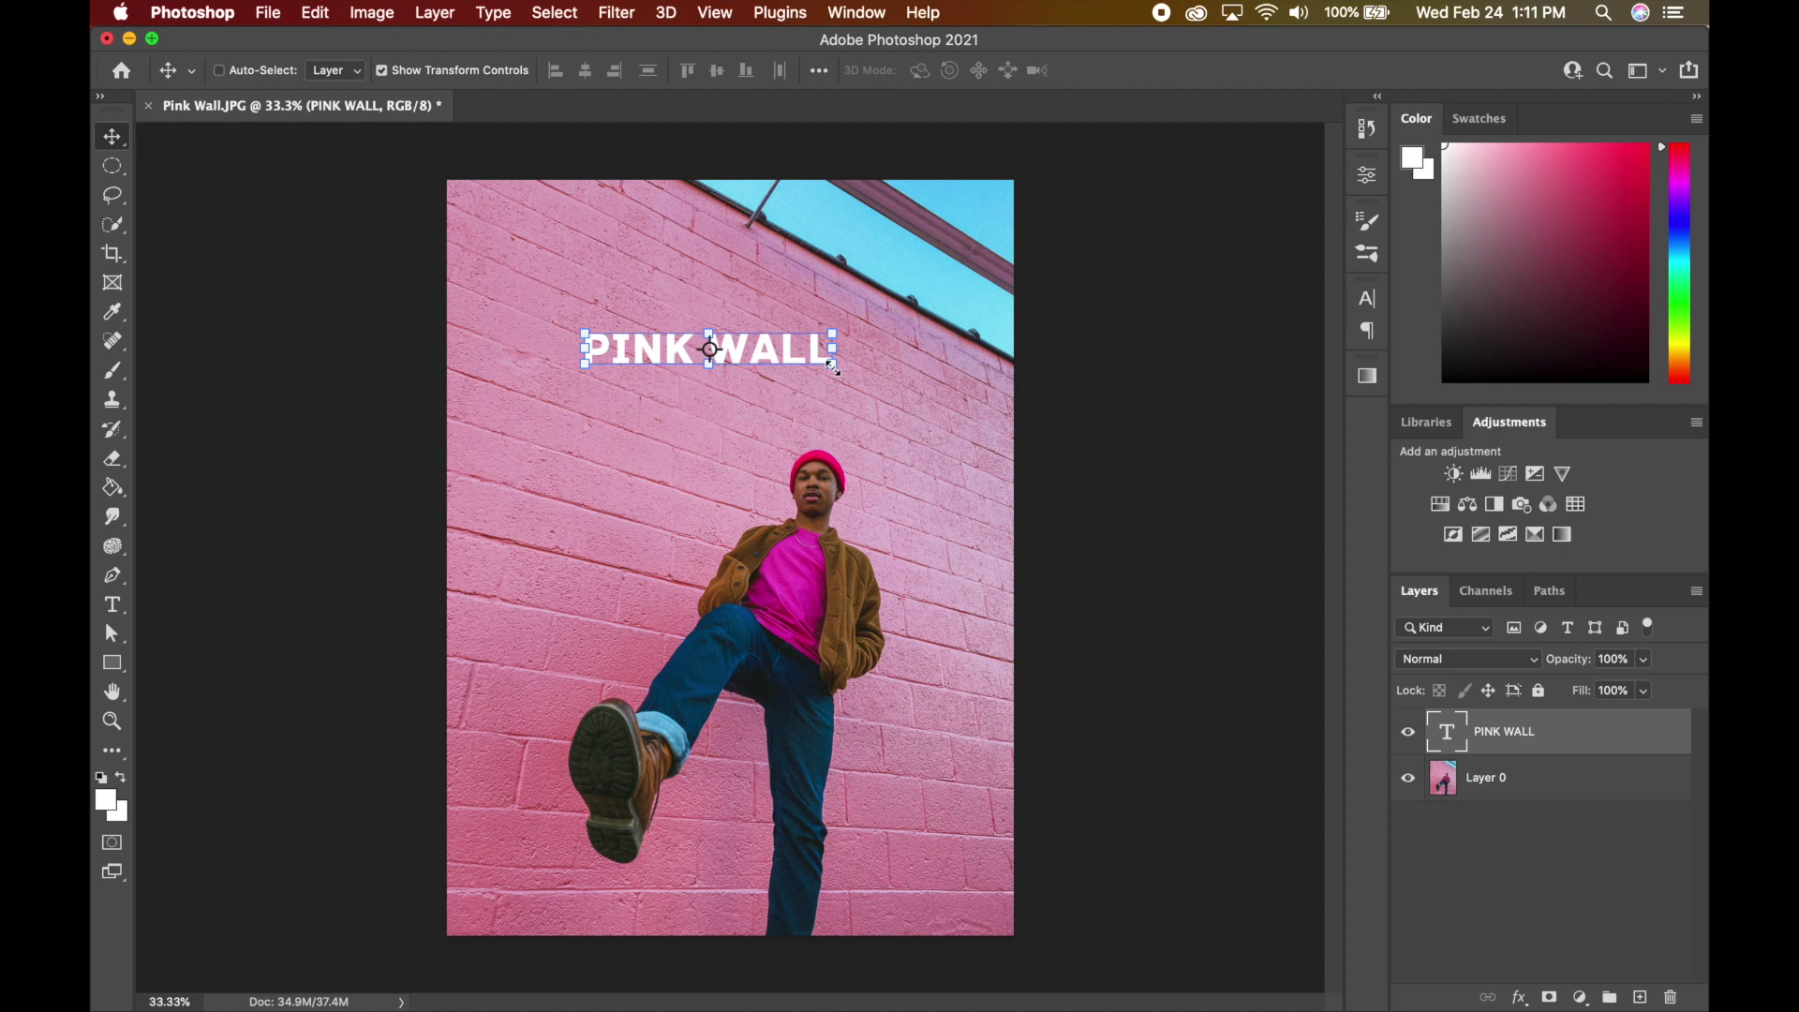
# - Scale the PINK WALL text up to about 146%, move it just above the man's head, and reduce it to about 102%
pyautogui.moveTo(834, 369); pyautogui.dragTo(938, 444)
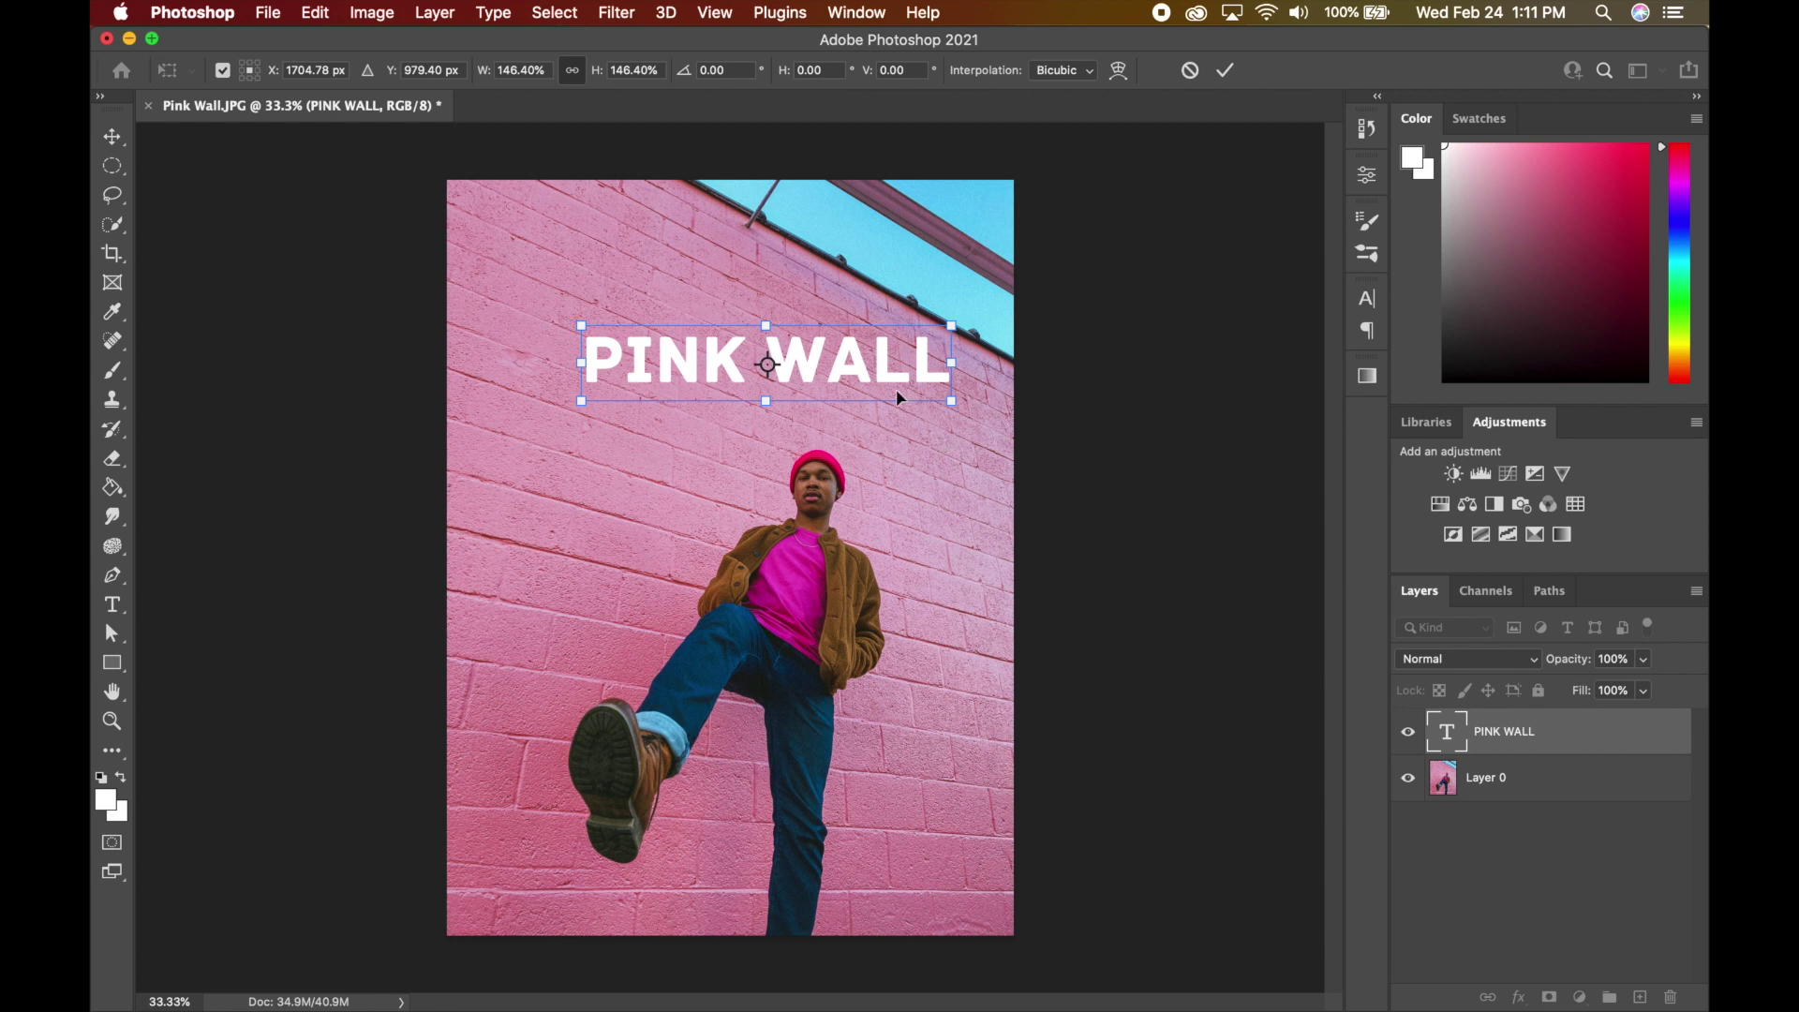
pyautogui.moveTo(864, 373); pyautogui.dragTo(798, 381)
pyautogui.press('shift')
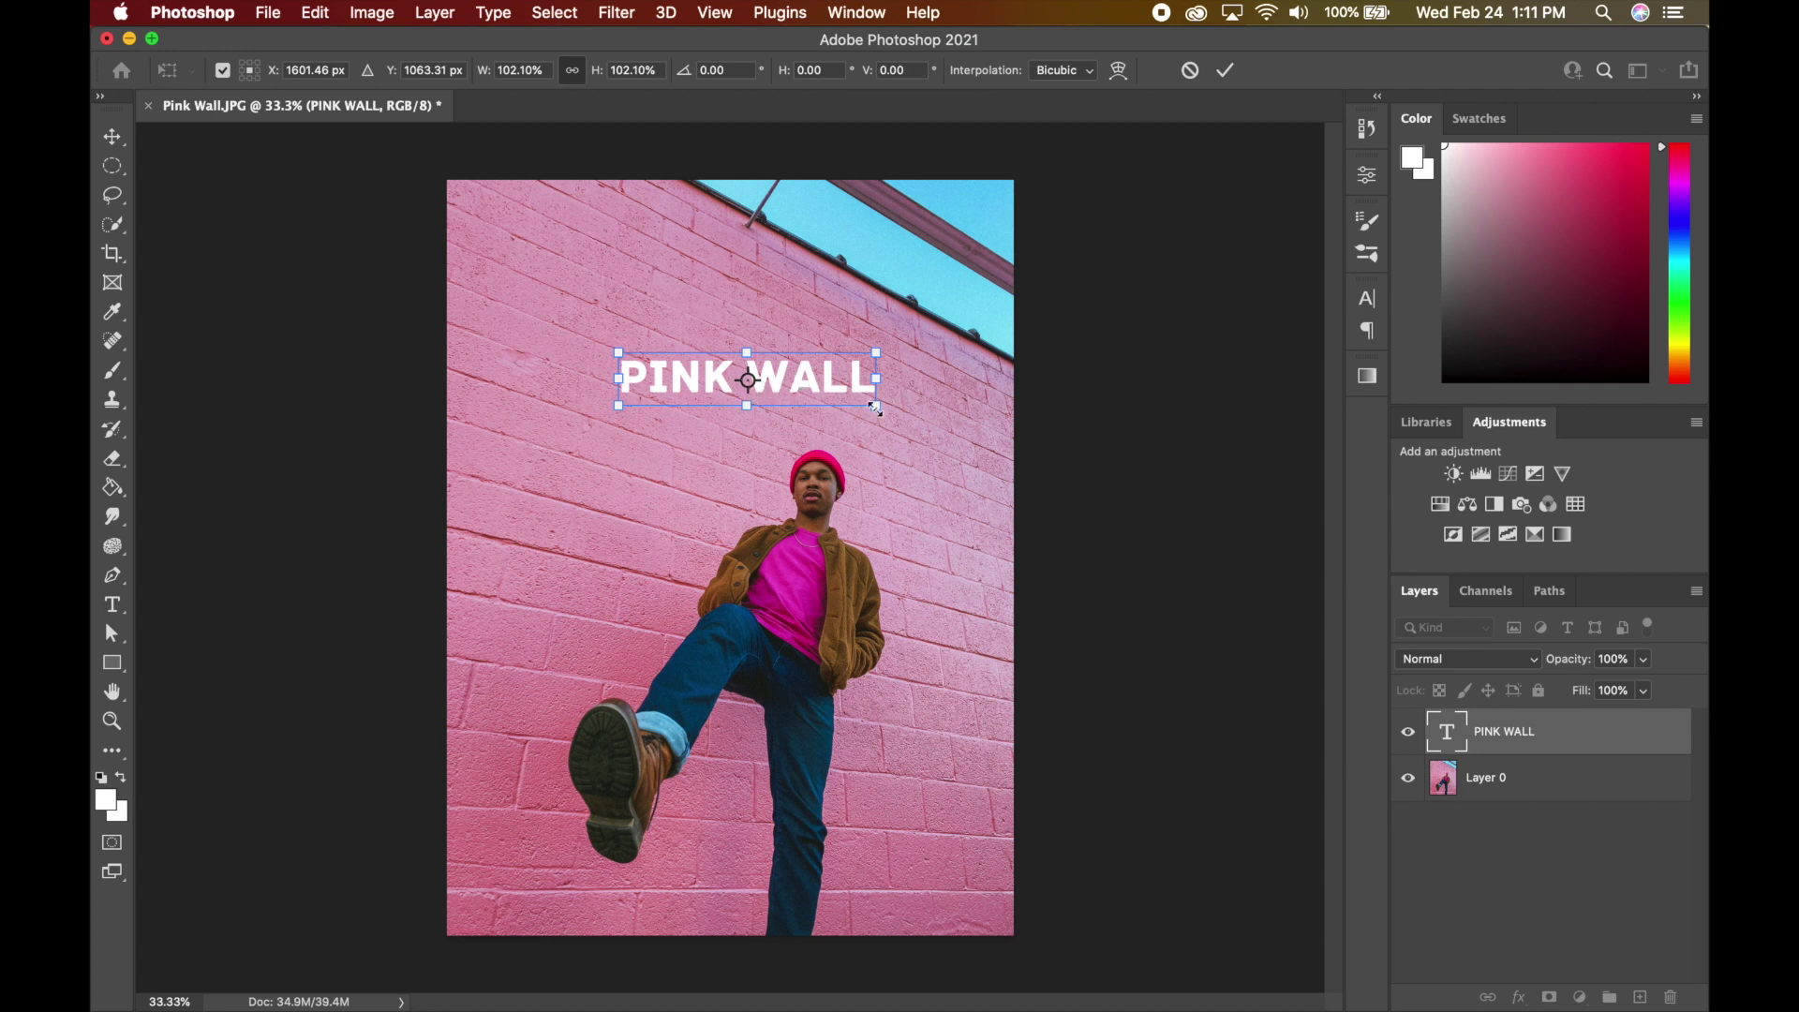
# - Try scaling the text to about 183% from its center and to about 146% from its corner, undoing each attempt
pyautogui.moveTo(875, 407); pyautogui.dragTo(970, 473)
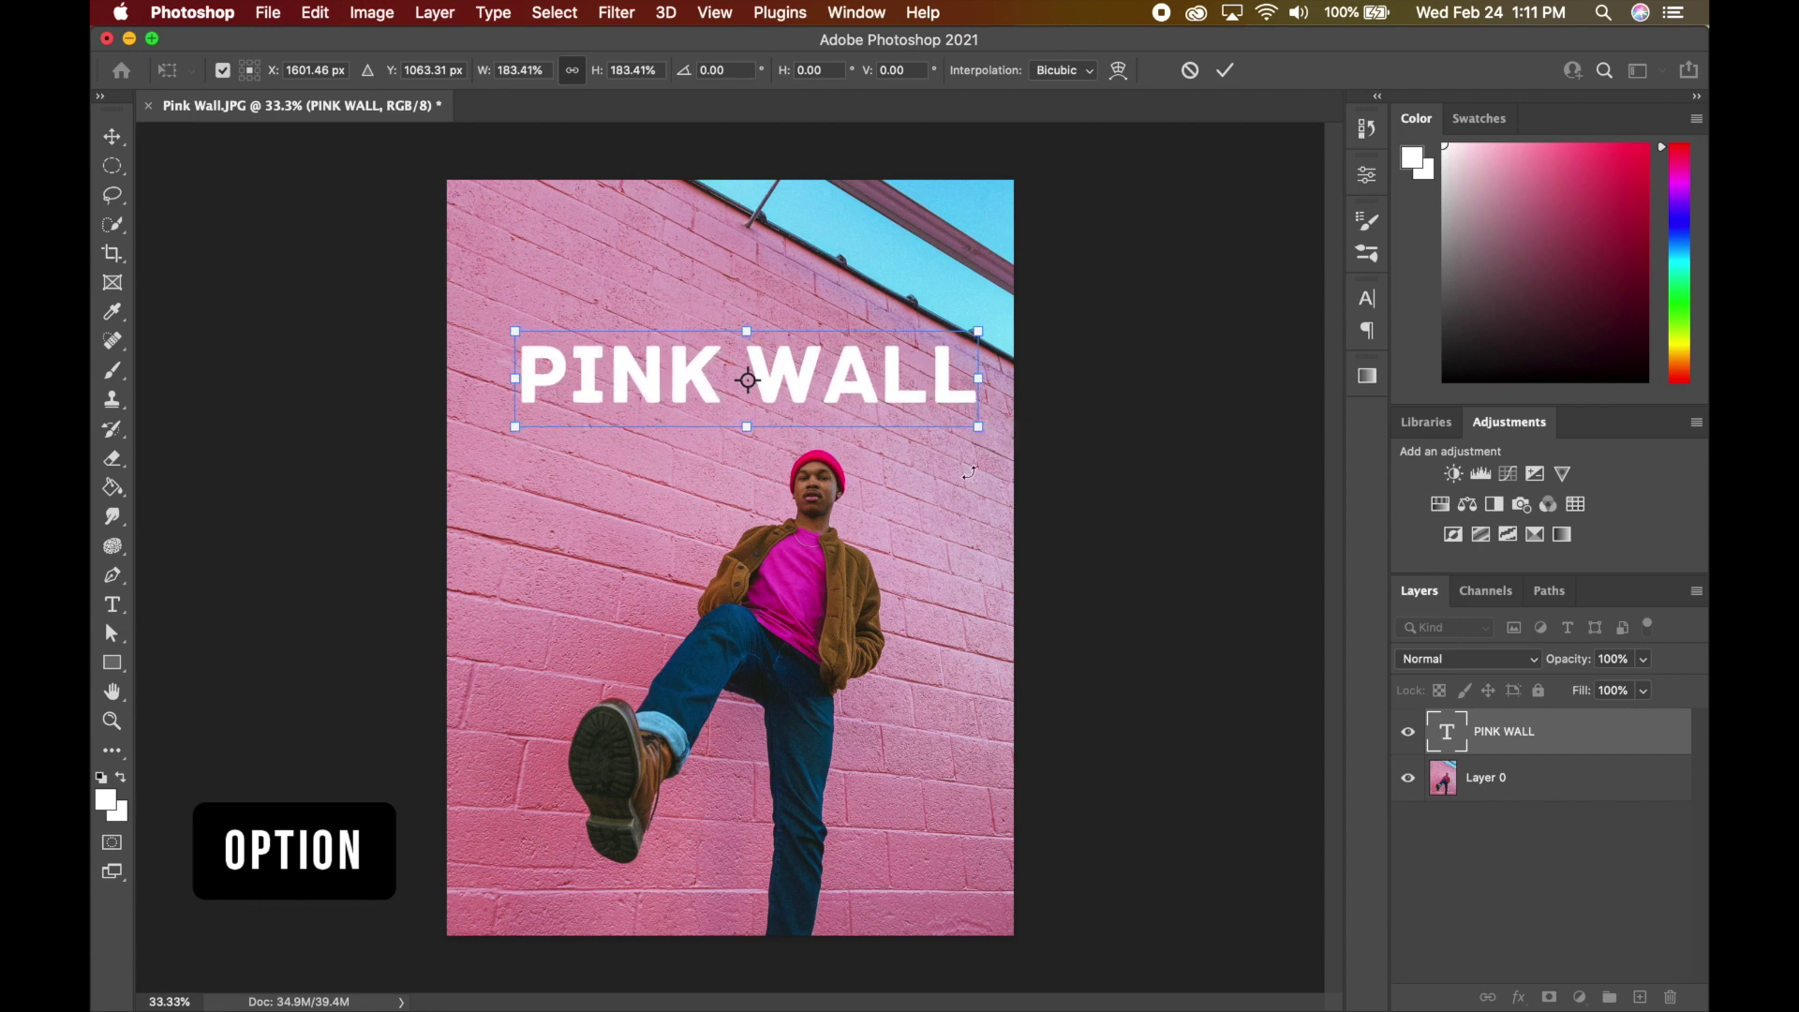
pyautogui.press('super+z')
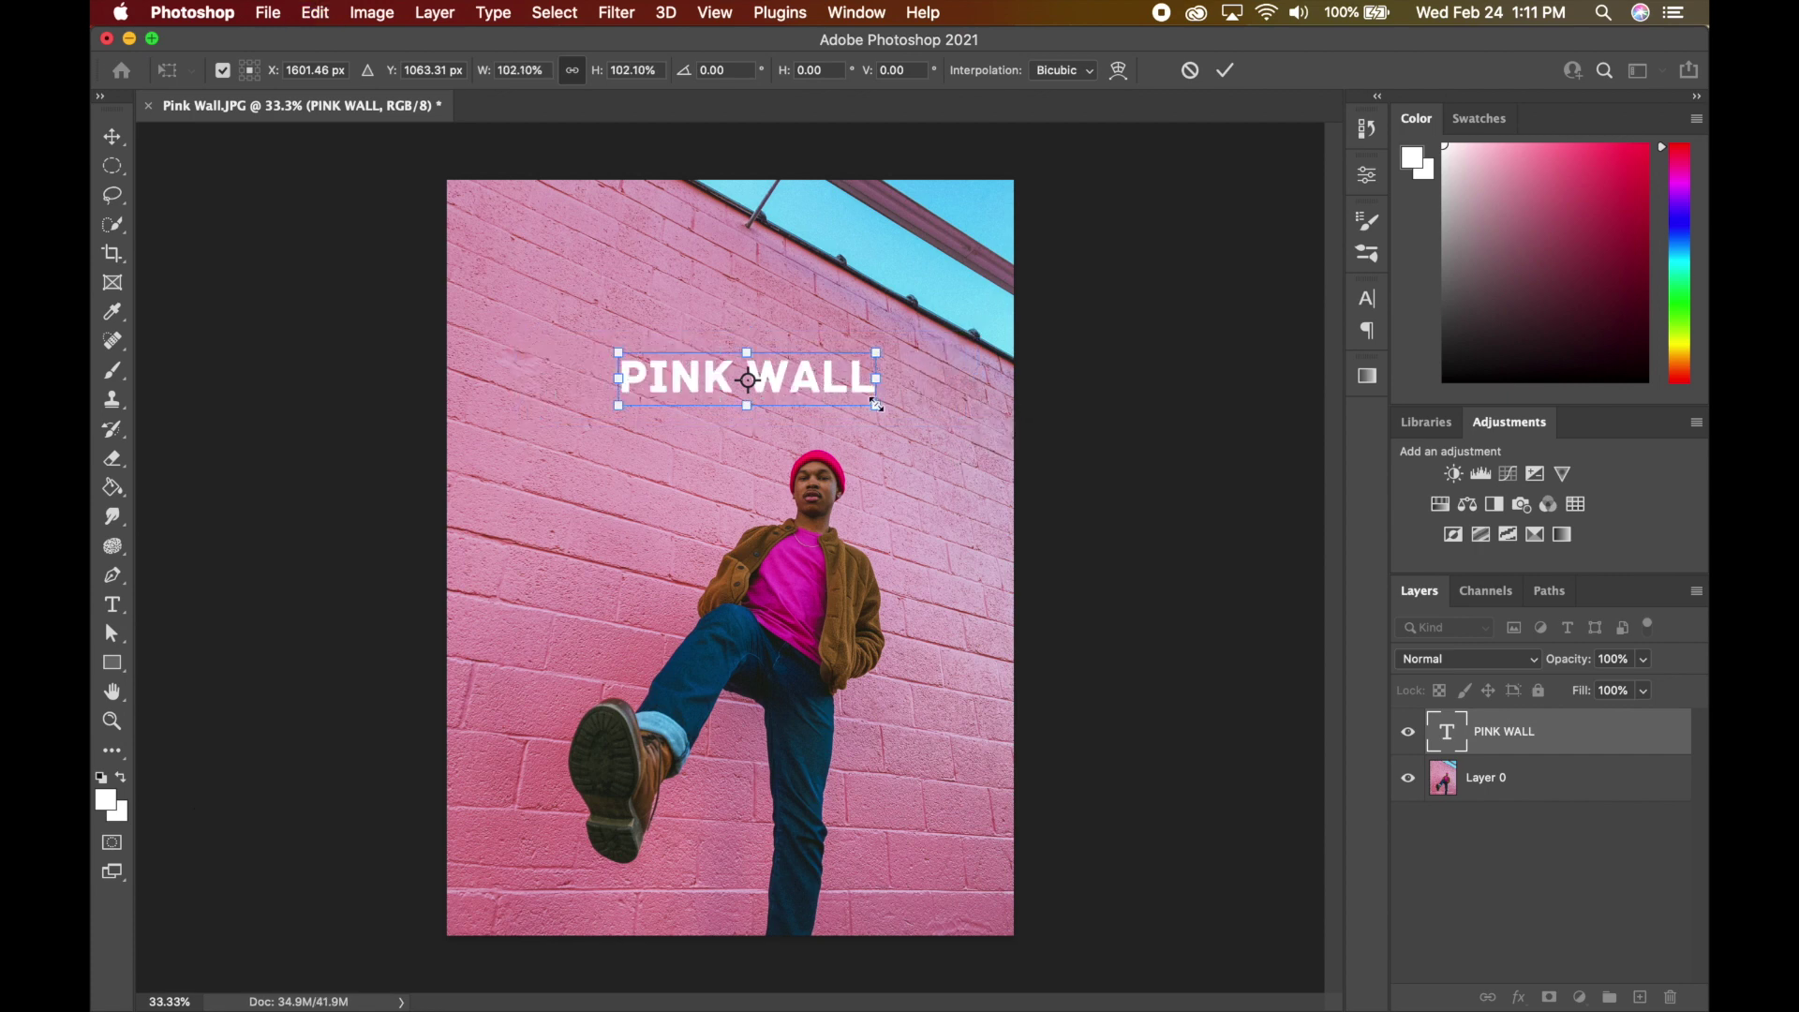
pyautogui.moveTo(877, 406); pyautogui.dragTo(980, 464)
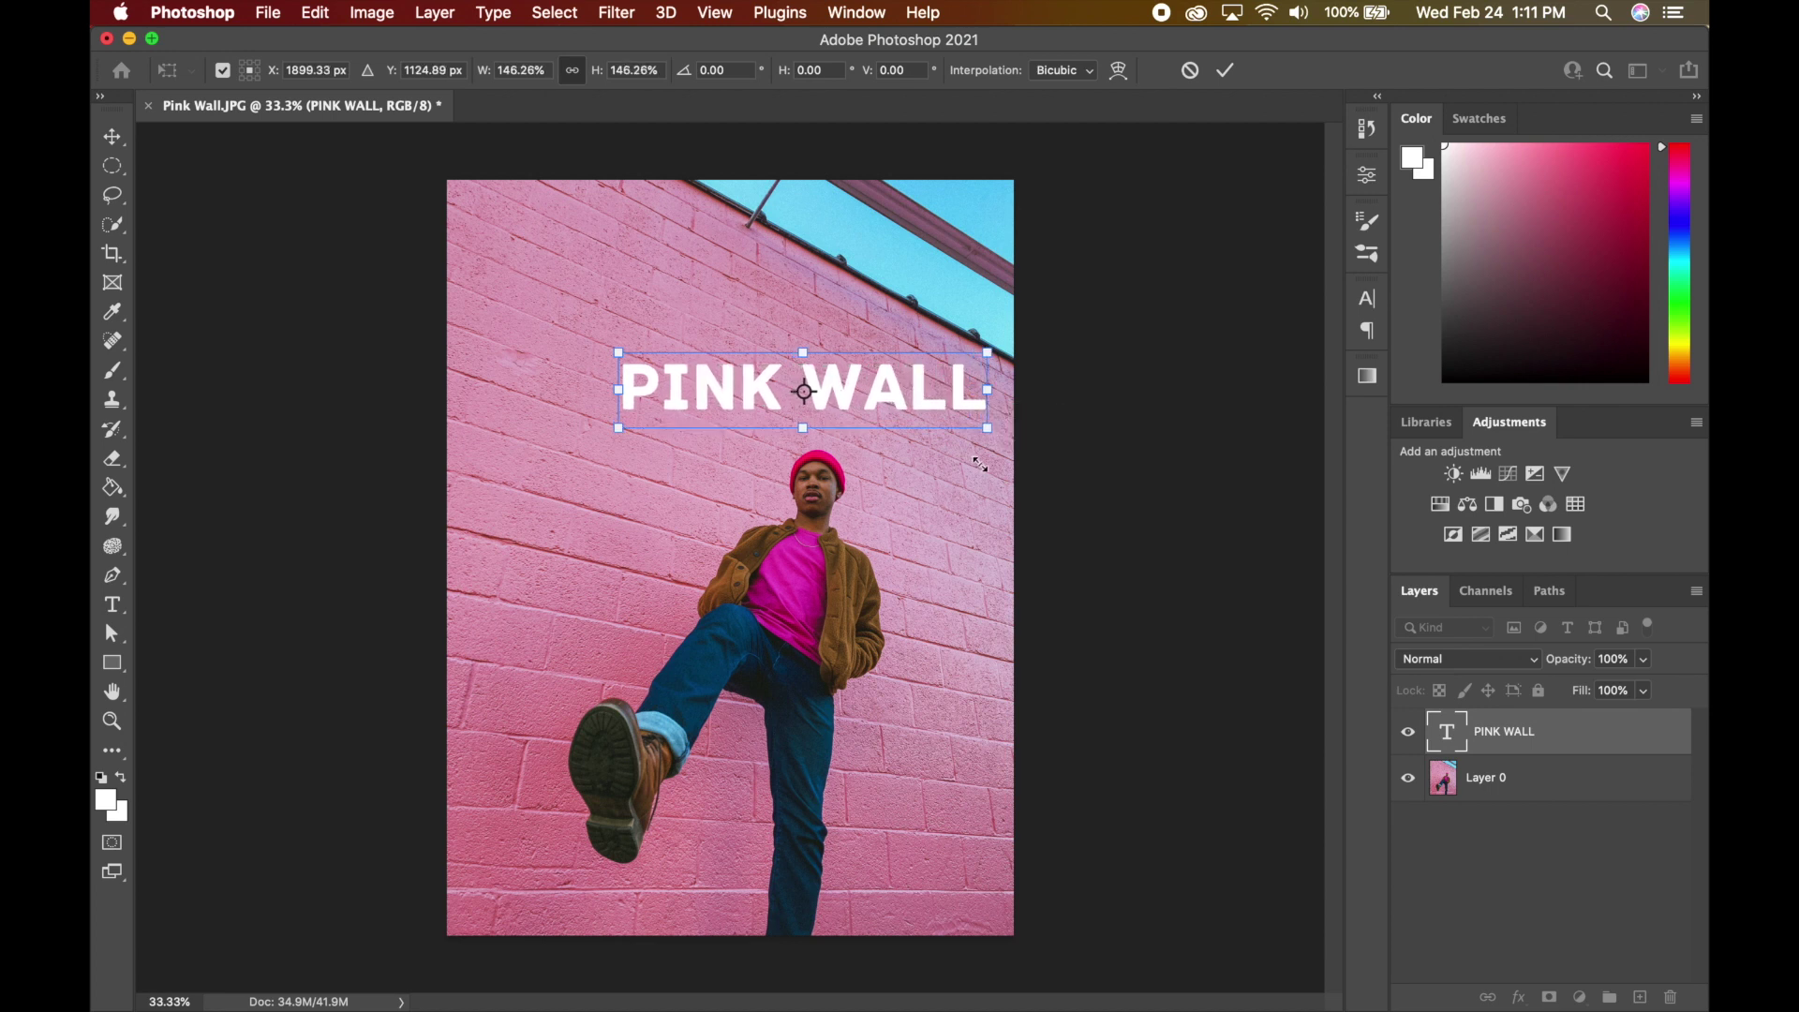
pyautogui.press('super+z')
# - Scale the PINK WALL text from its center to about 138%, apply it, and scale the text down again to about 95%
pyautogui.moveTo(876, 408); pyautogui.dragTo(922, 415)
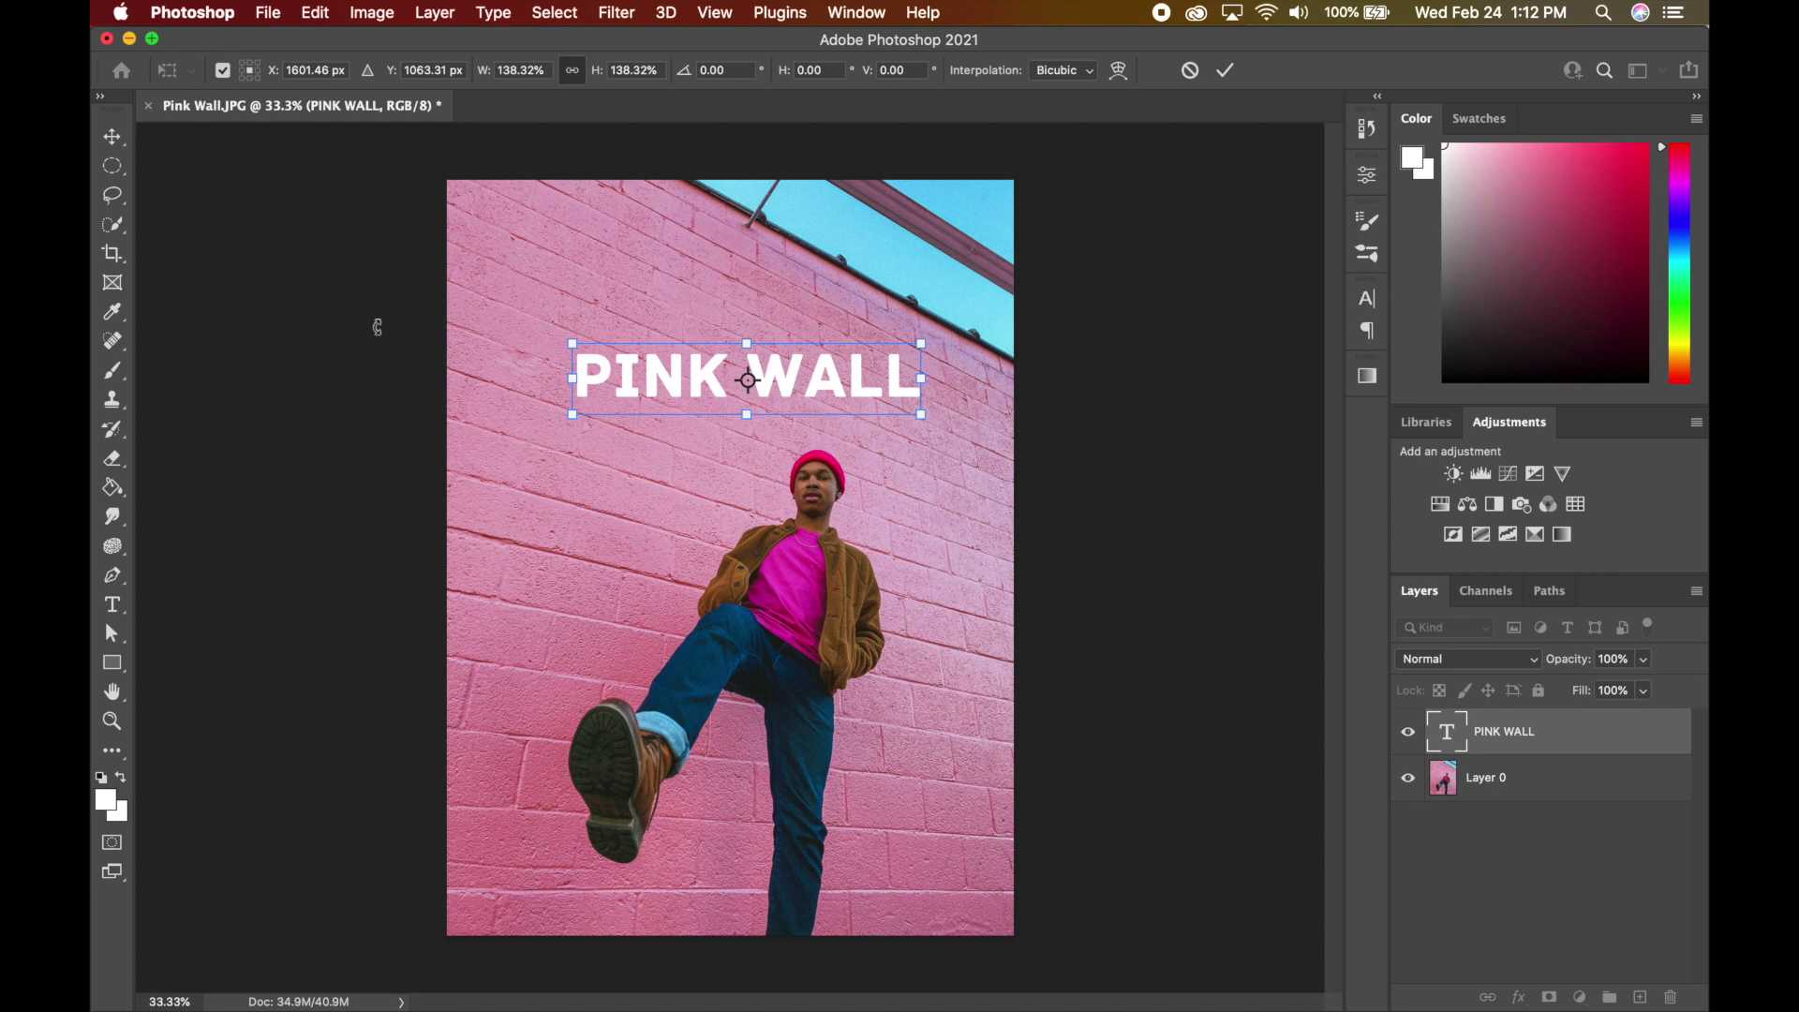
pyautogui.click(110, 138)
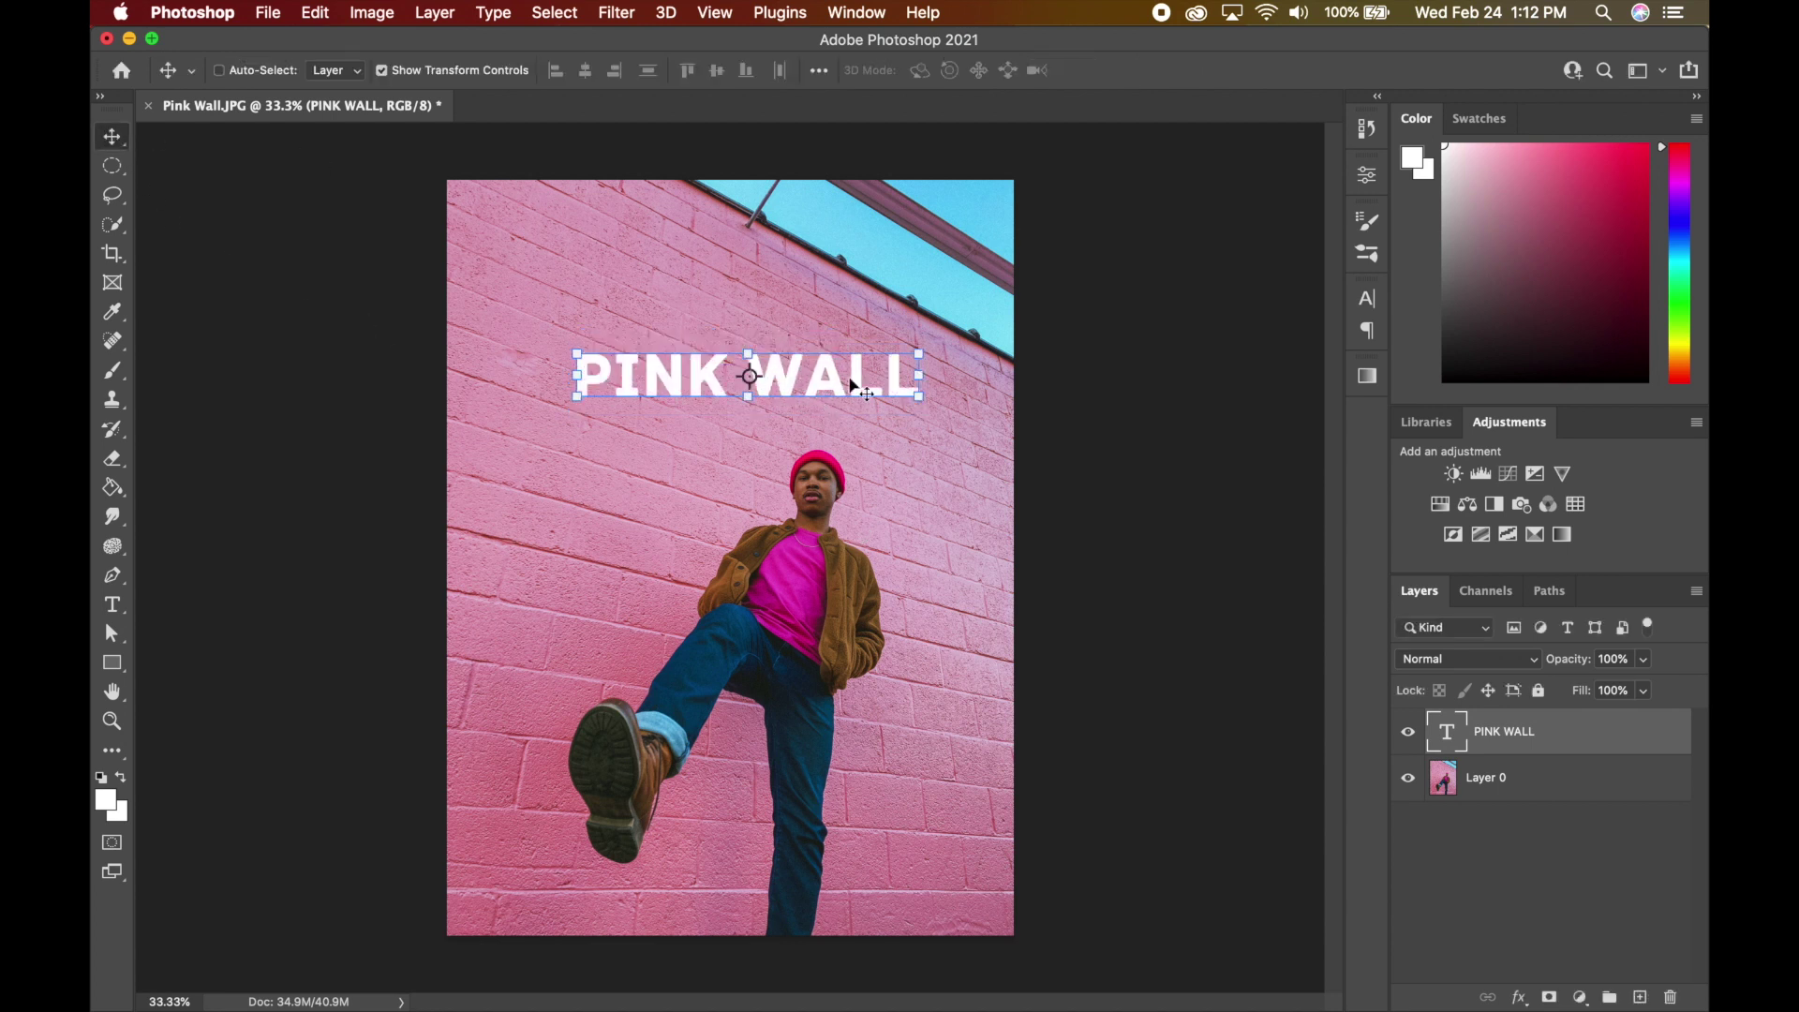
pyautogui.moveTo(928, 381)
pyautogui.mouseDown()
pyautogui.moveTo(855, 371)
pyautogui.moveTo(933, 402)
pyautogui.moveTo(900, 384)
pyautogui.moveTo(923, 375)
pyautogui.mouseUp()
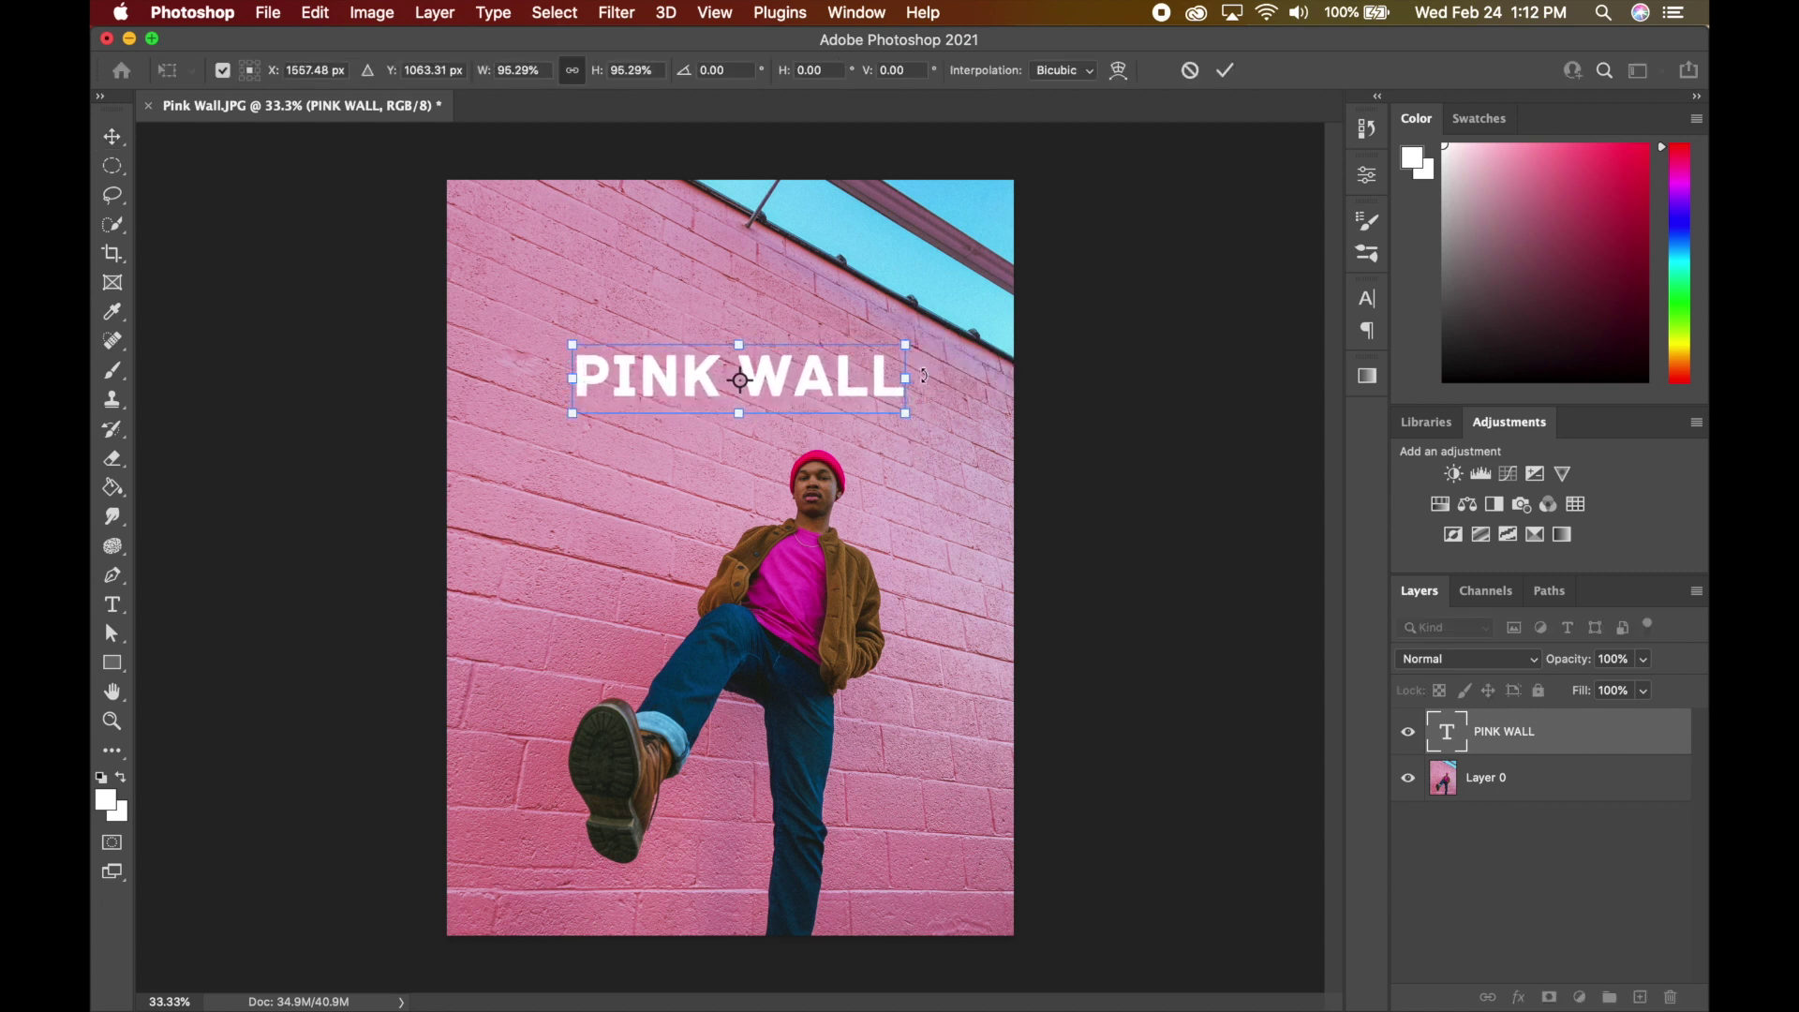
# - Skew the PINK WALL text vertically to about 21.4° along the brick lines, move it up clear of the man's face, and apply the transform
pyautogui.press('ctrl')
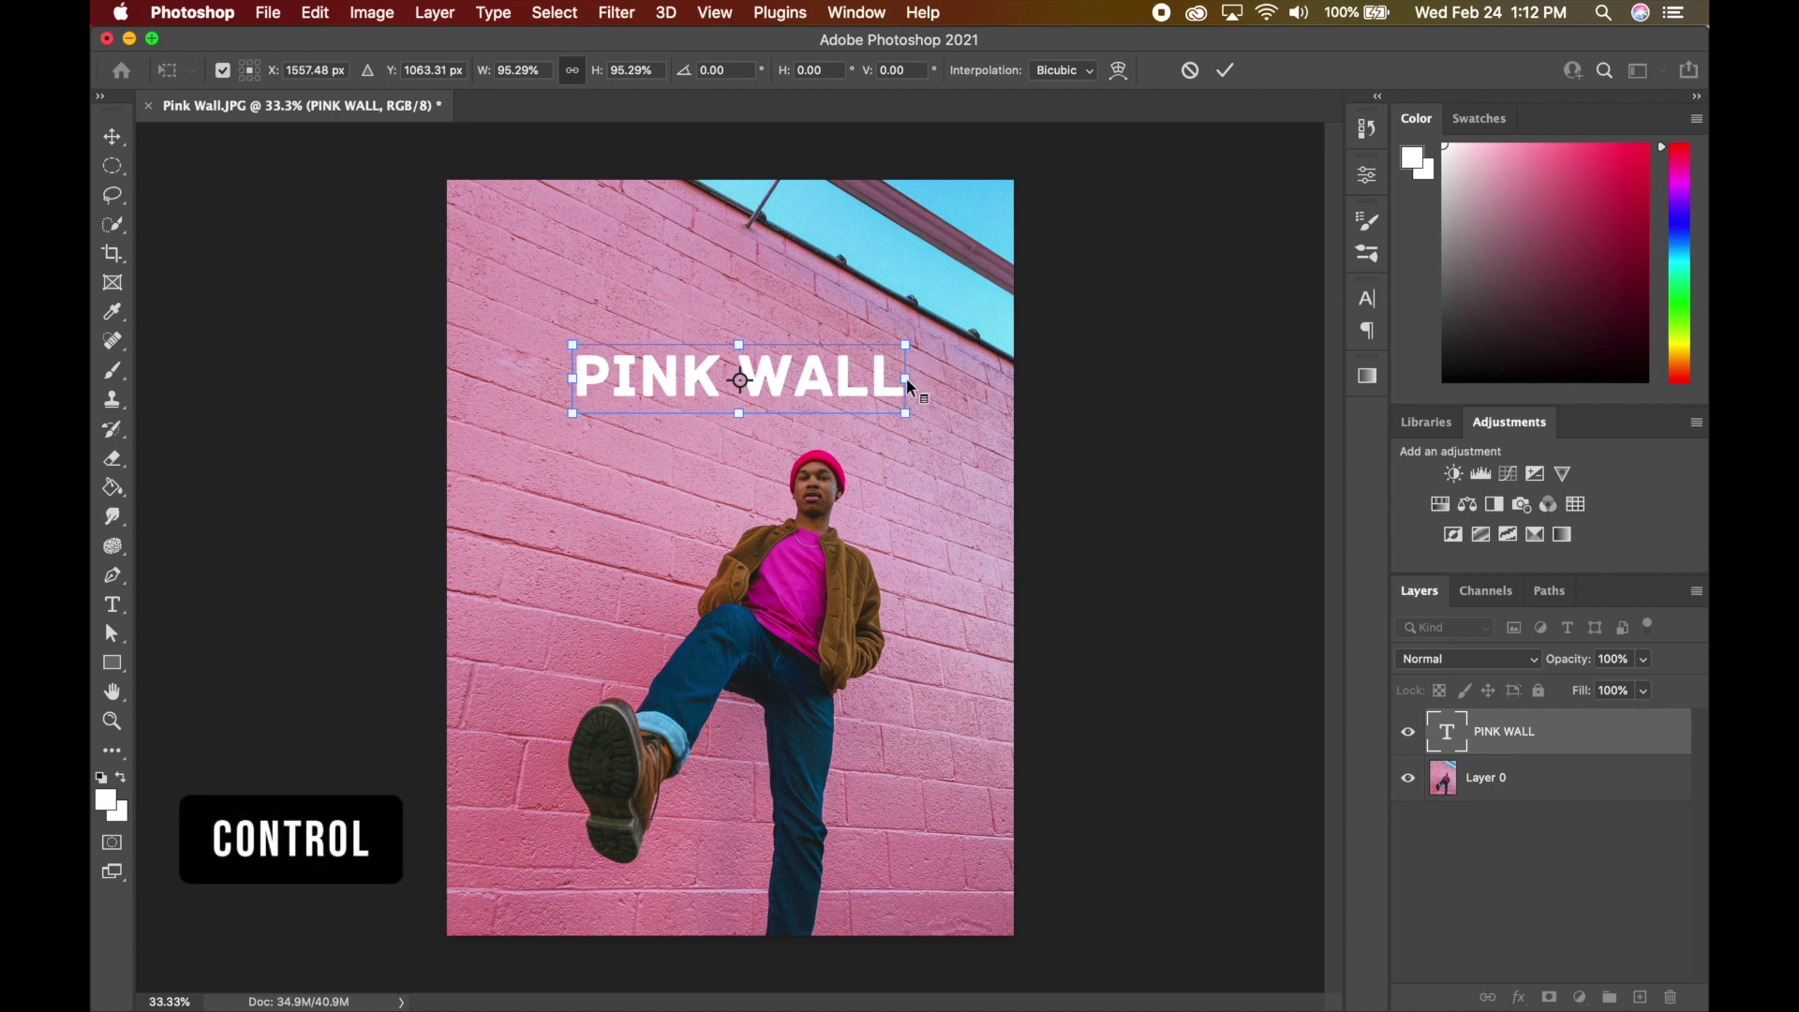
pyautogui.keyDown('ctrl'); pyautogui.click(909, 383); pyautogui.keyUp('ctrl')
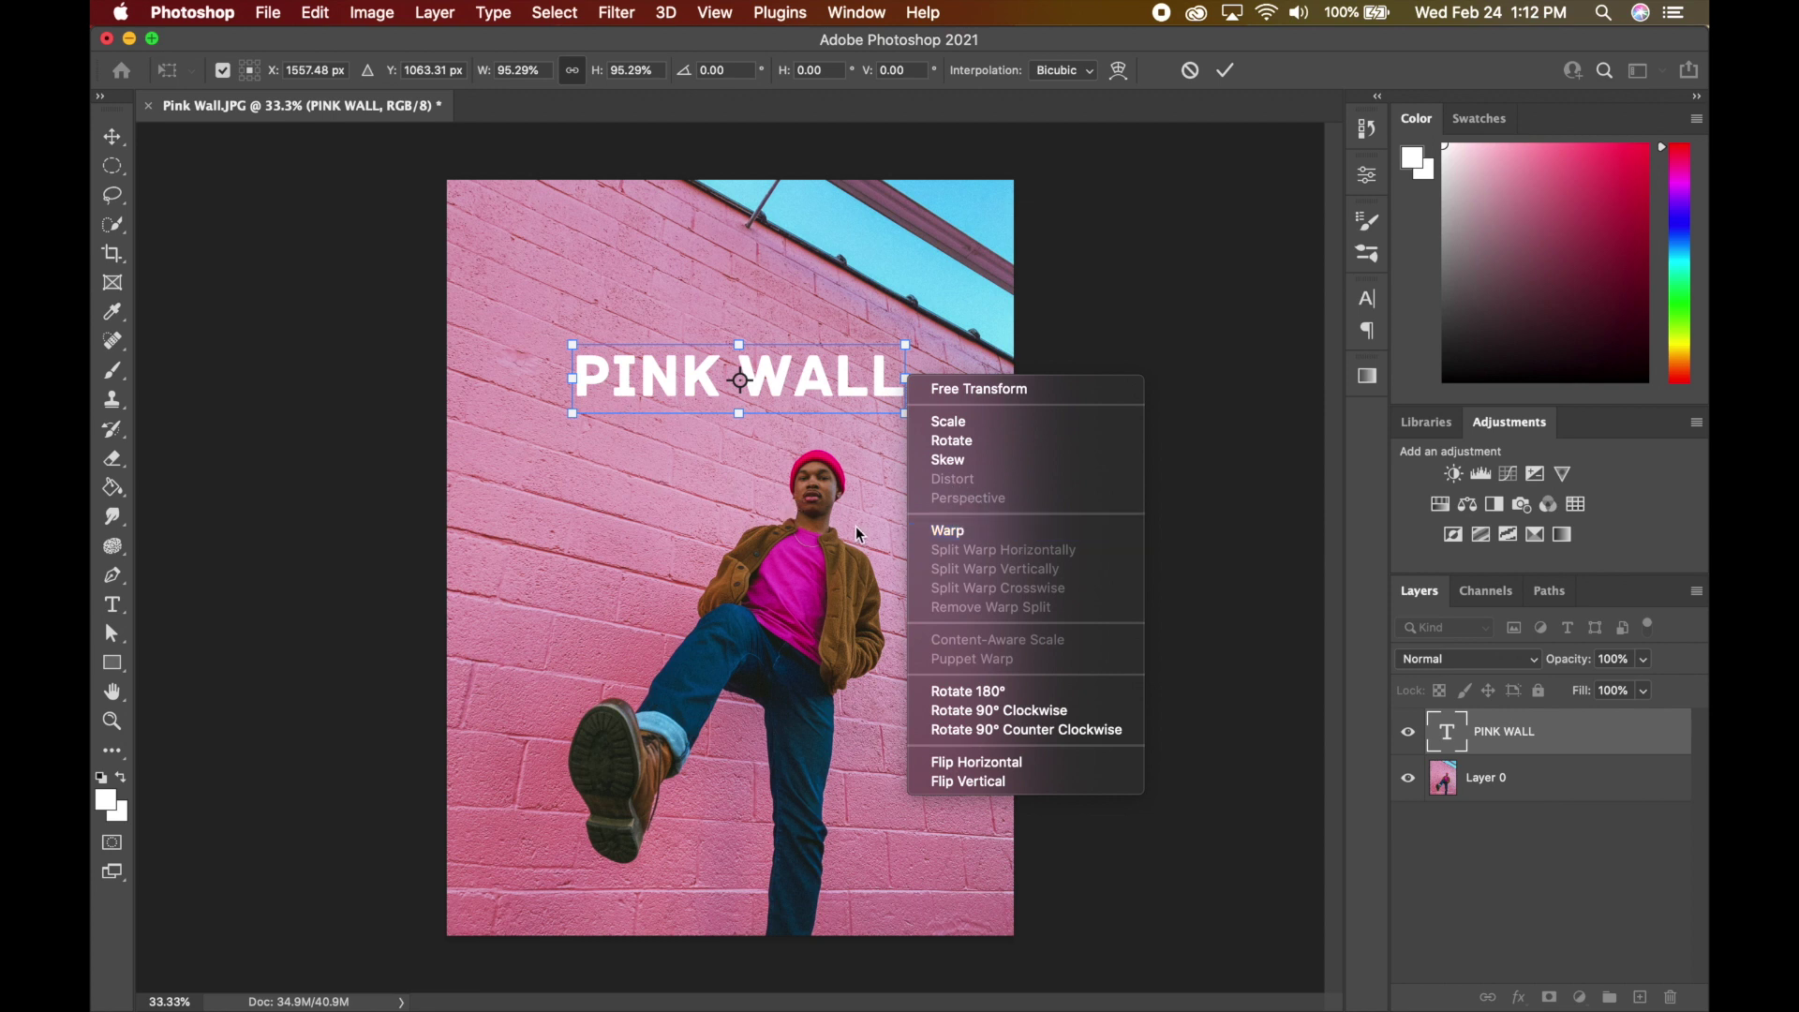
pyautogui.click(956, 460)
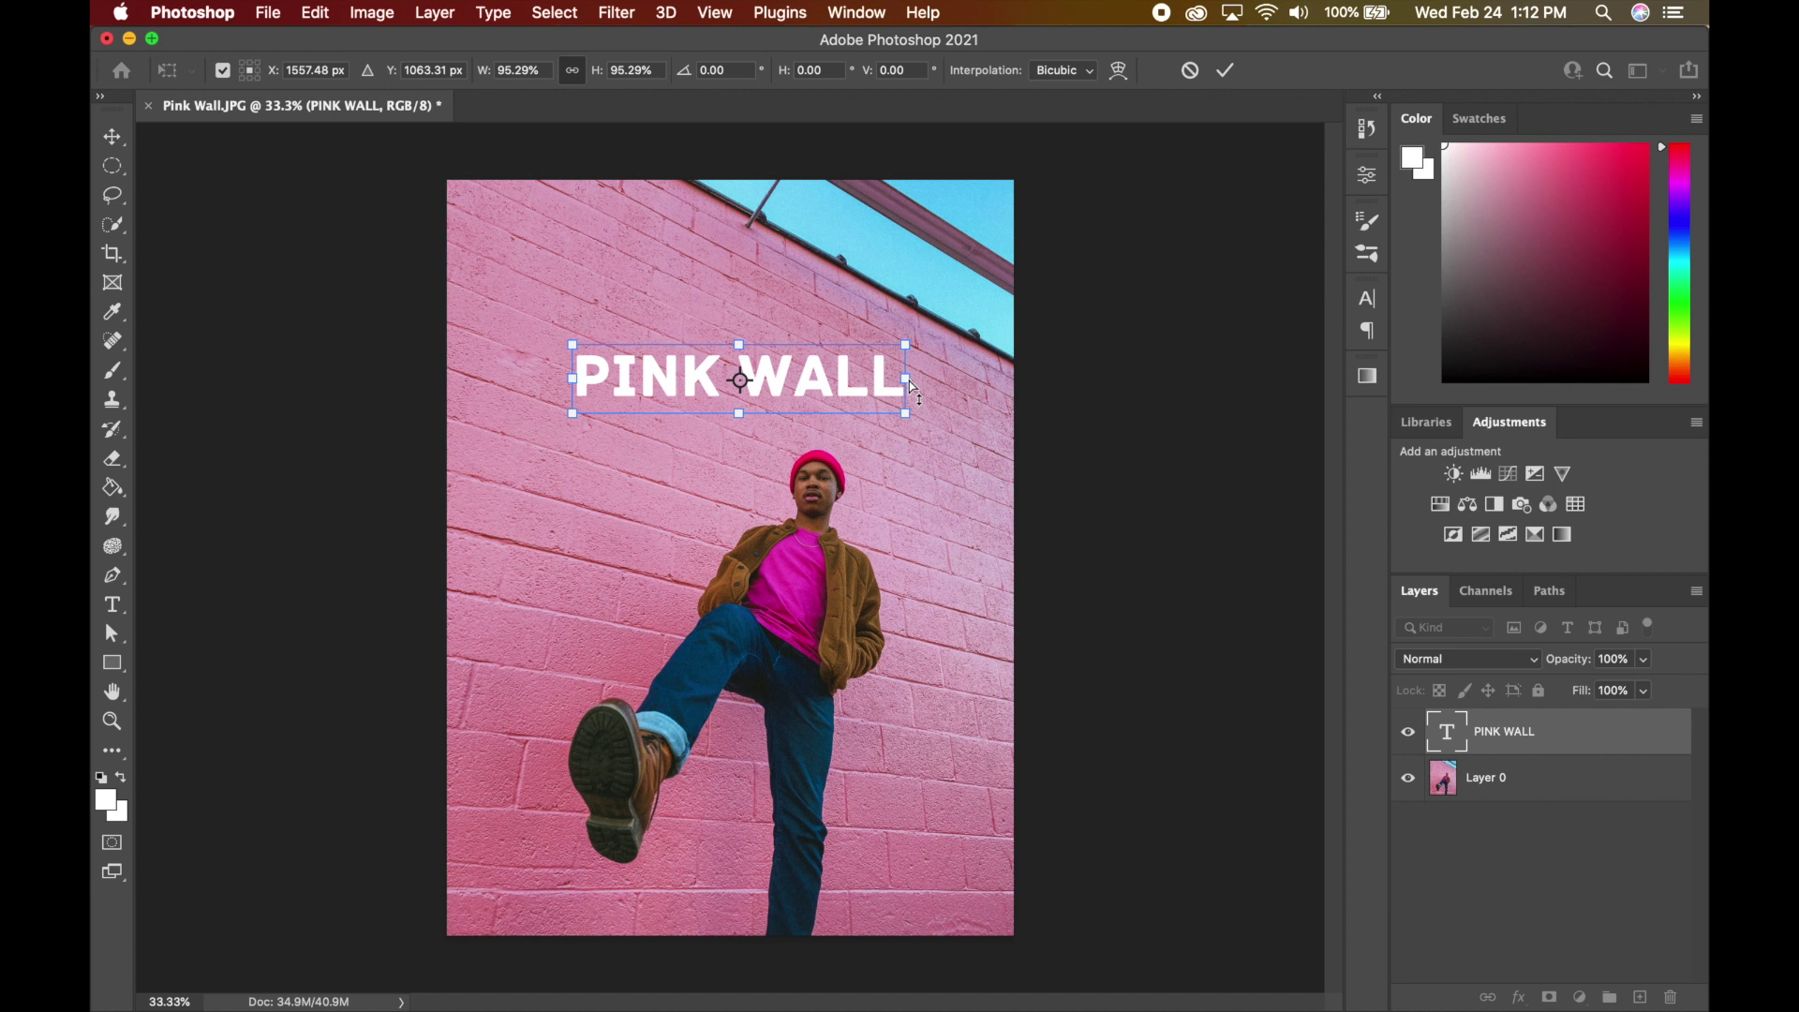
pyautogui.moveTo(914, 386); pyautogui.dragTo(895, 508)
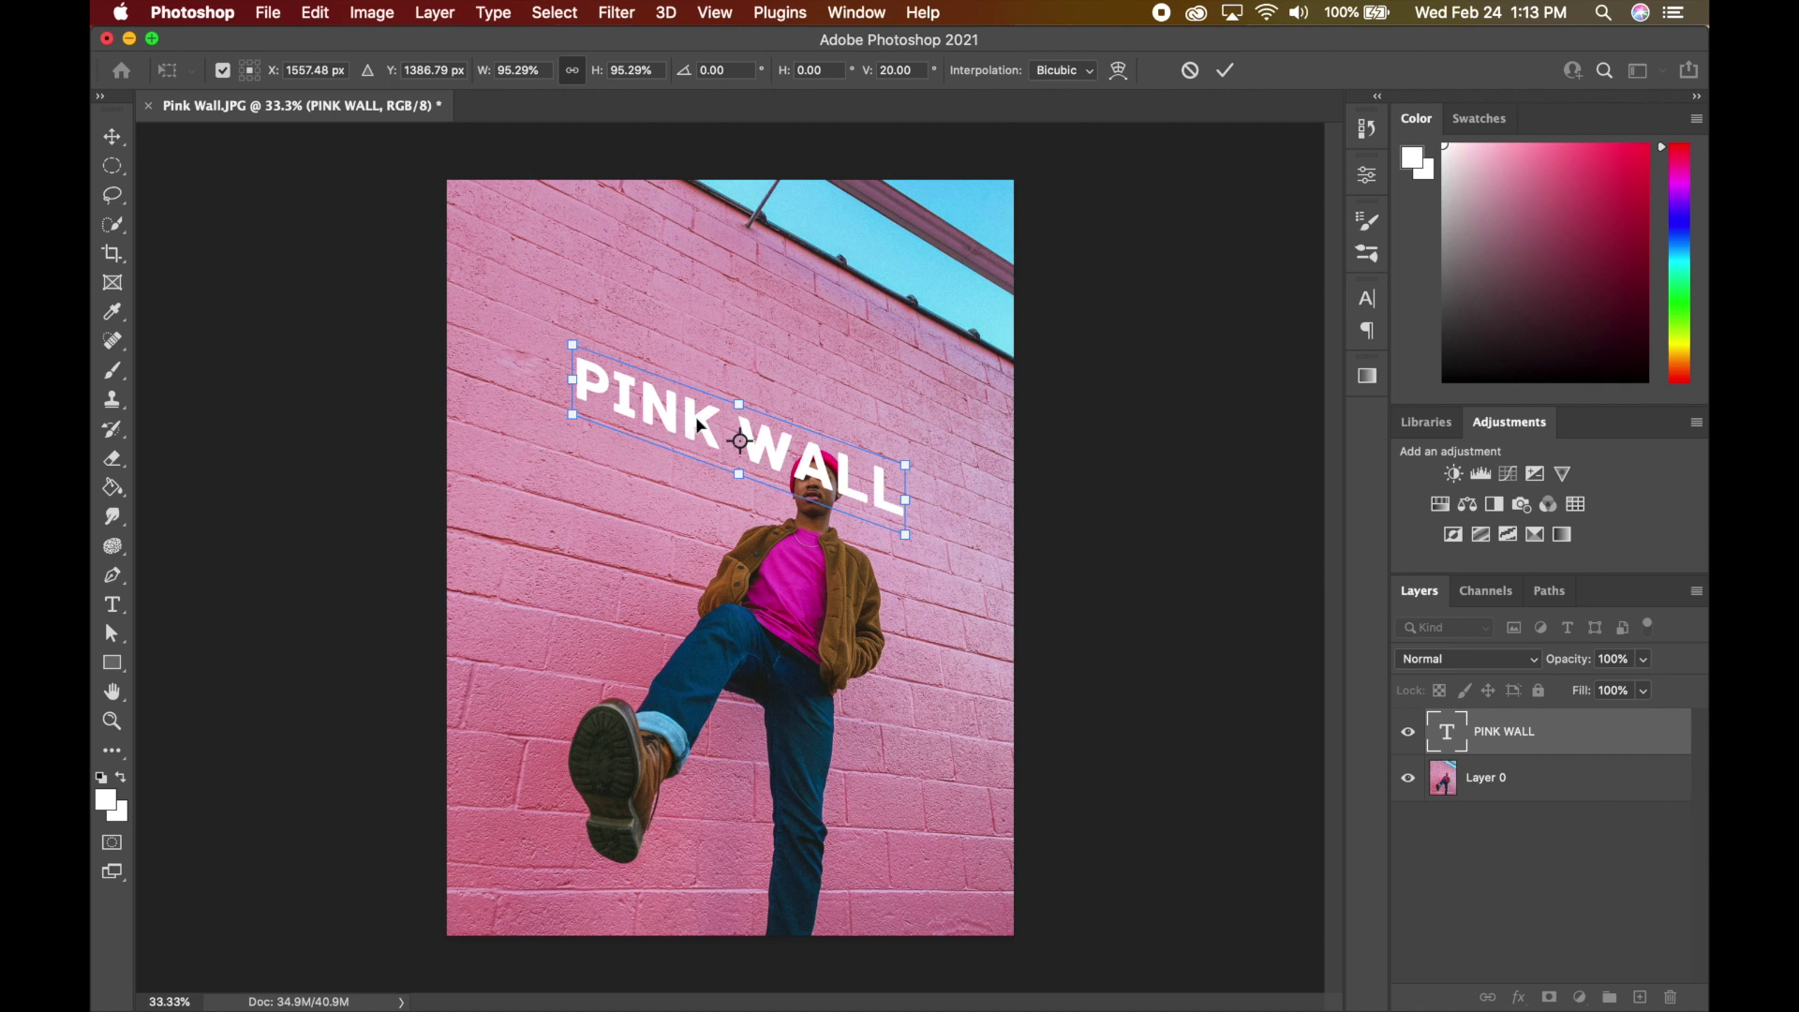
pyautogui.moveTo(698, 419); pyautogui.dragTo(694, 355)
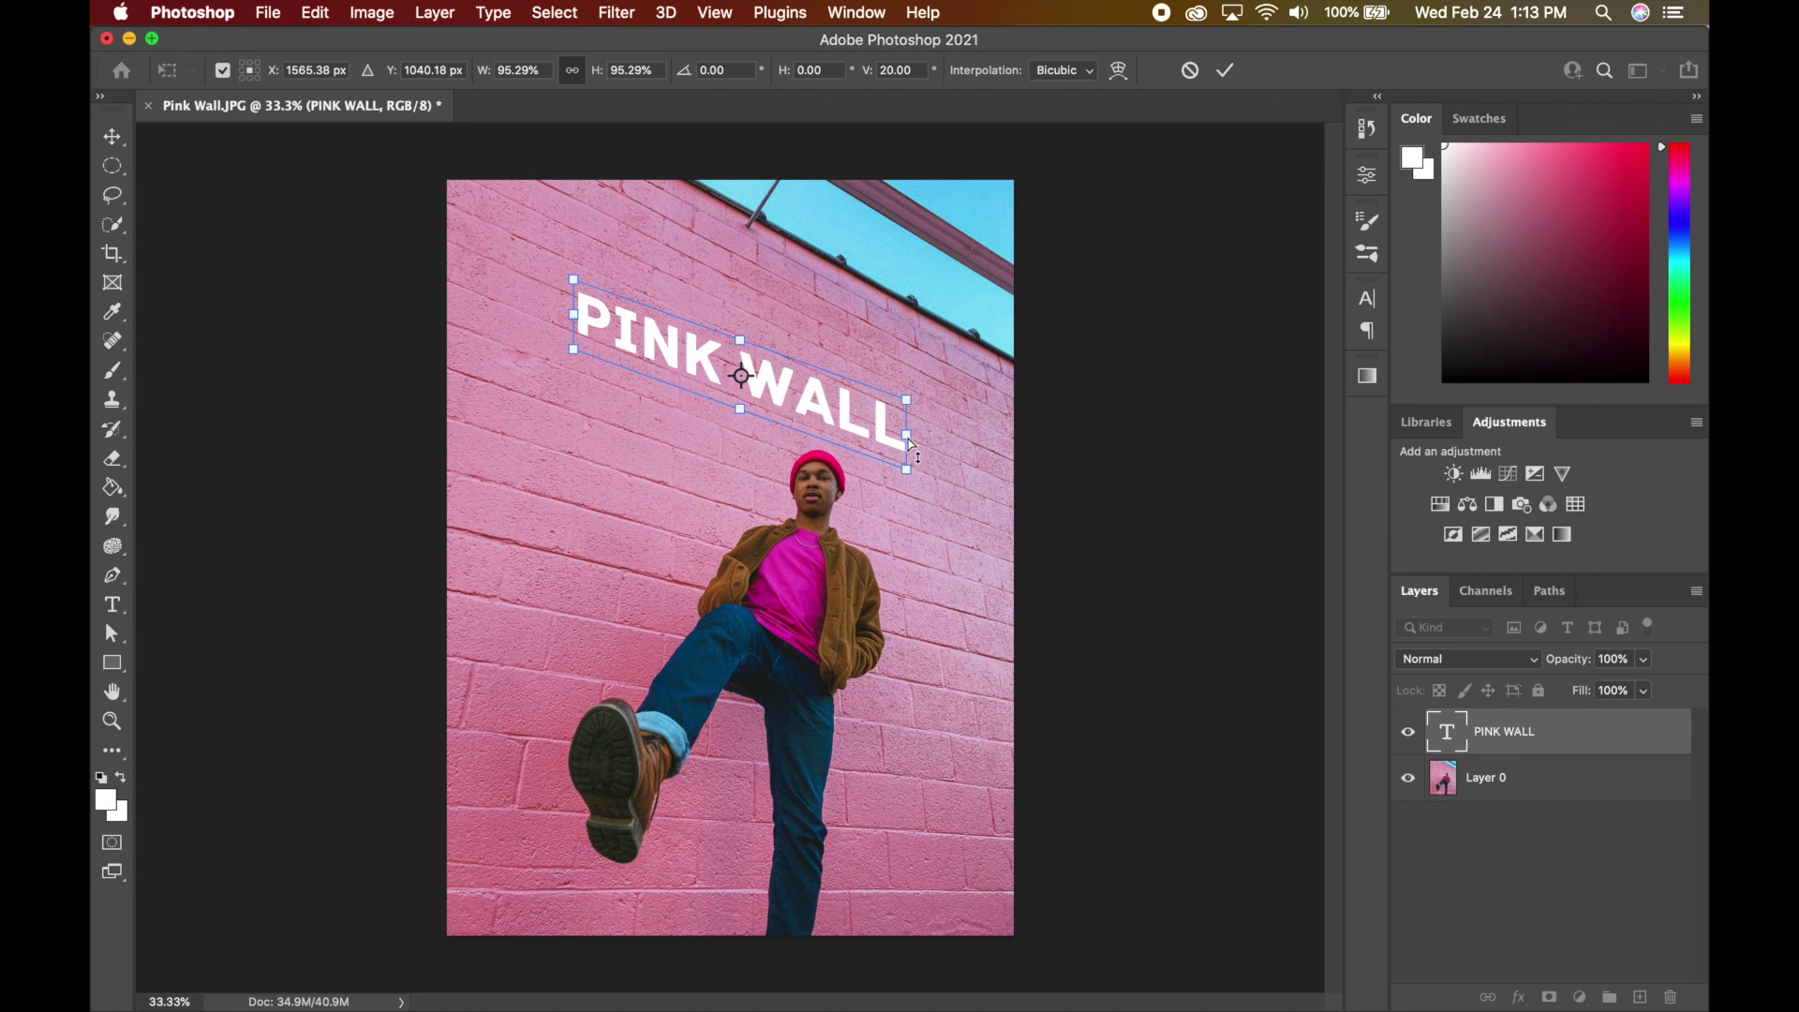
pyautogui.moveTo(910, 444); pyautogui.dragTo(910, 452)
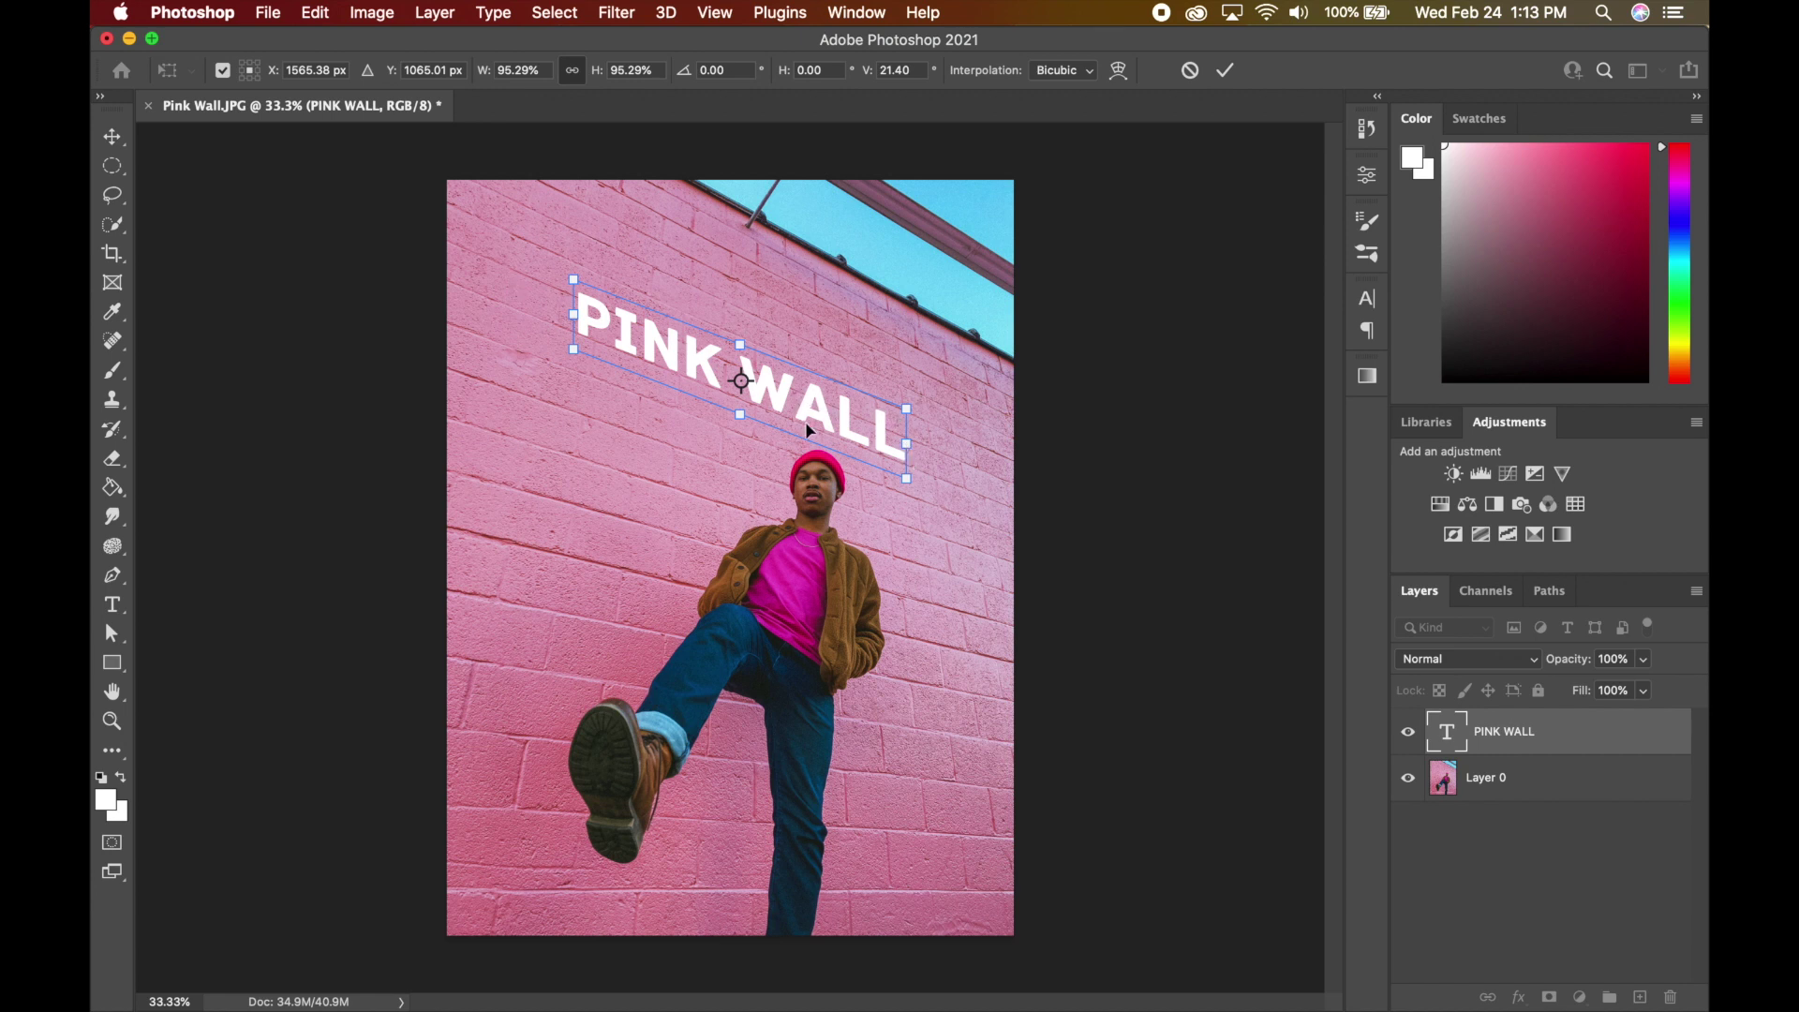
pyautogui.click(1227, 71)
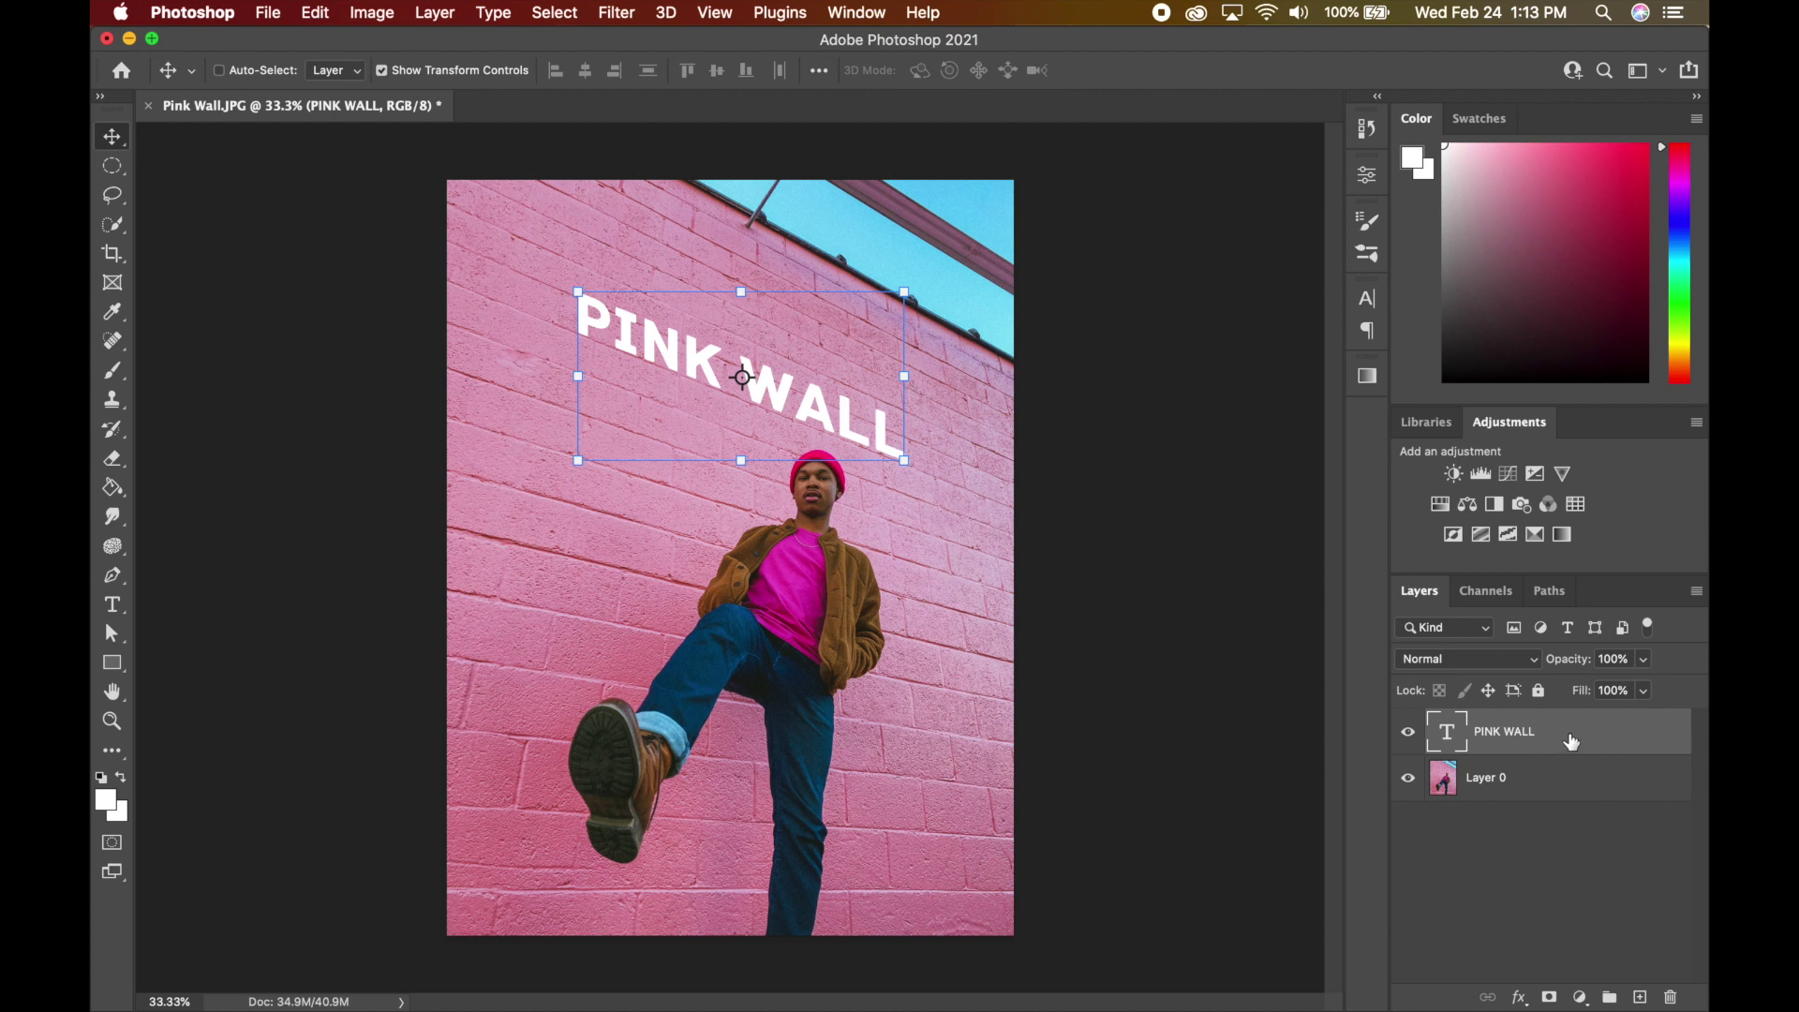
# - Set the PINK WALL text layer's blend mode to Overlay
pyautogui.click(1535, 666)
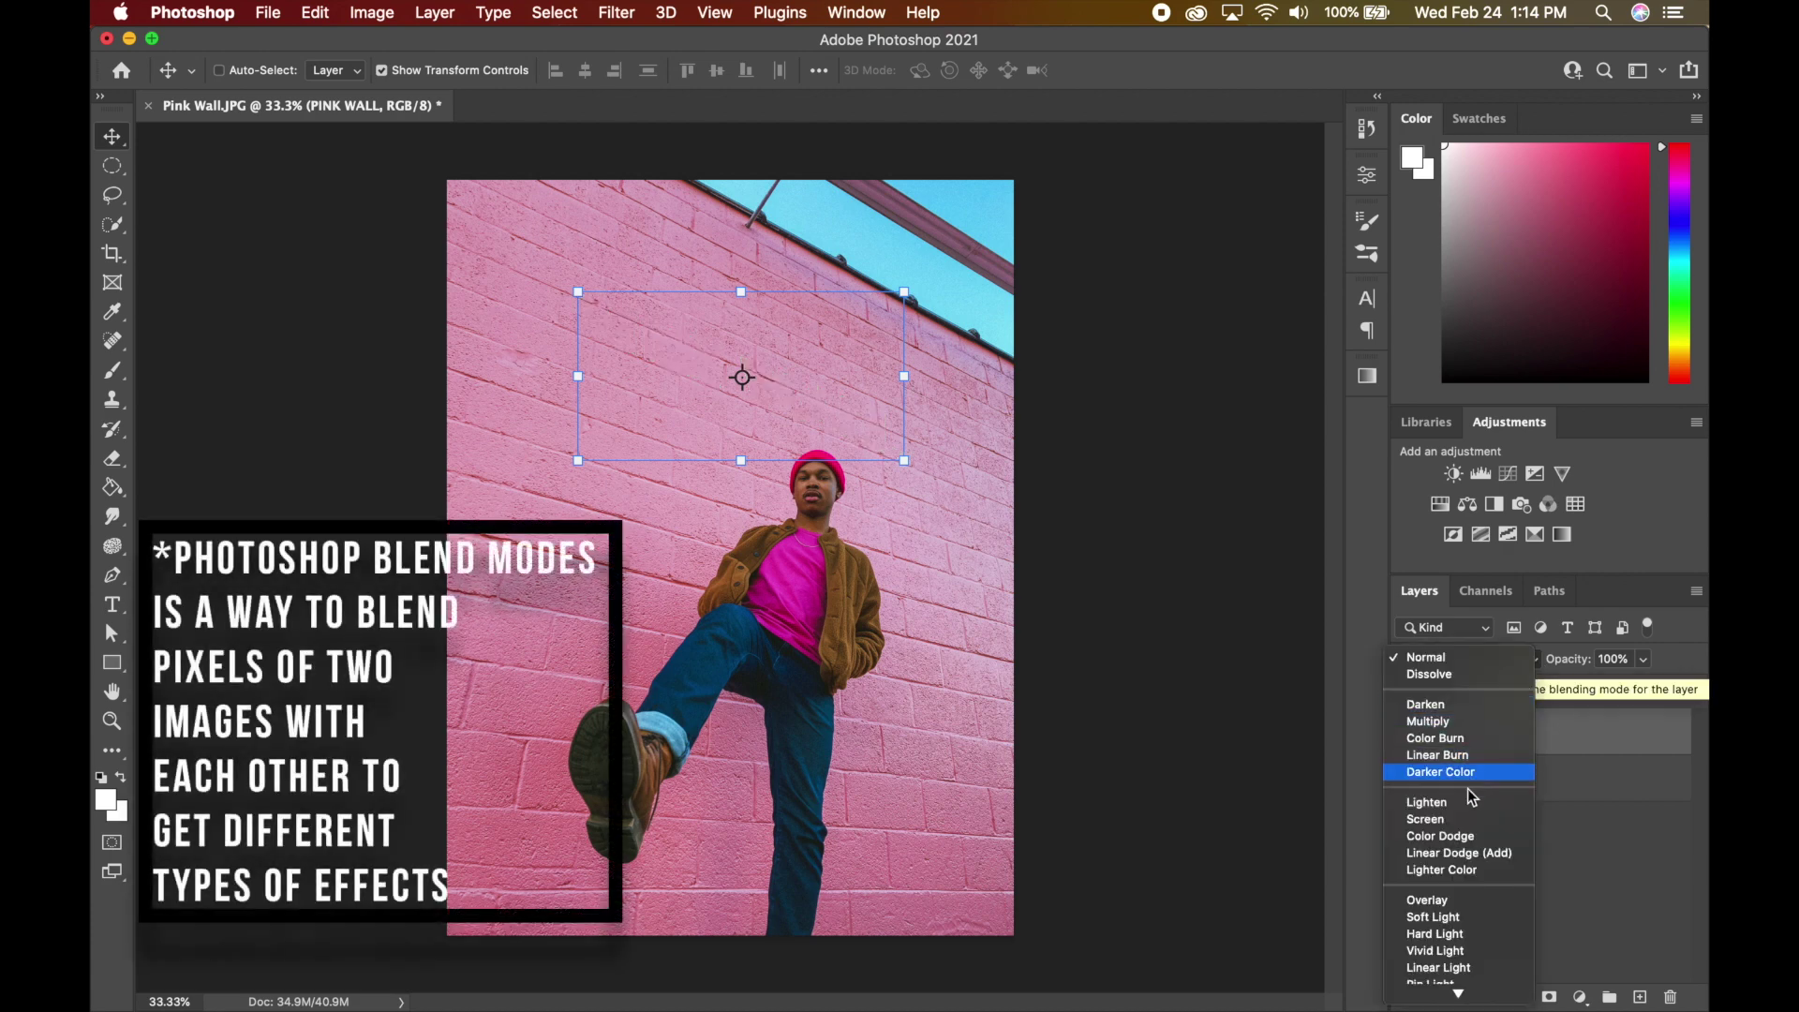
pyautogui.click(1441, 901)
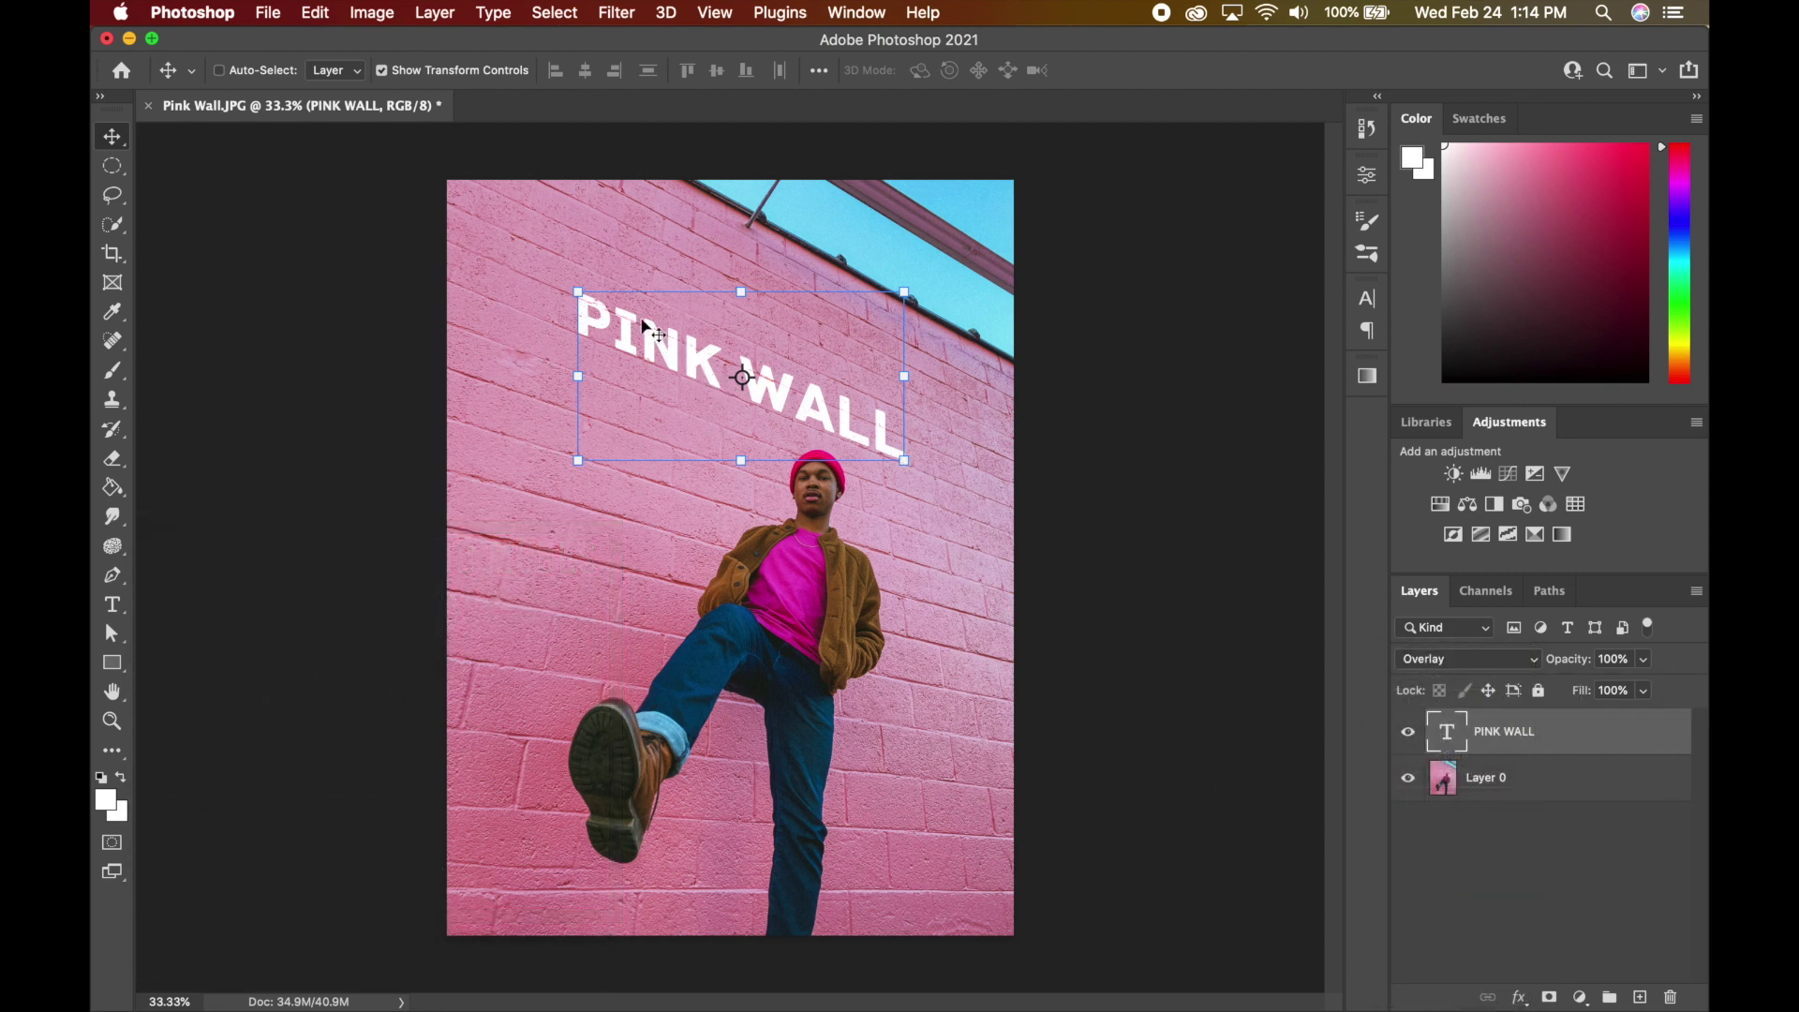
pyautogui.scroll(3, 656, 335)
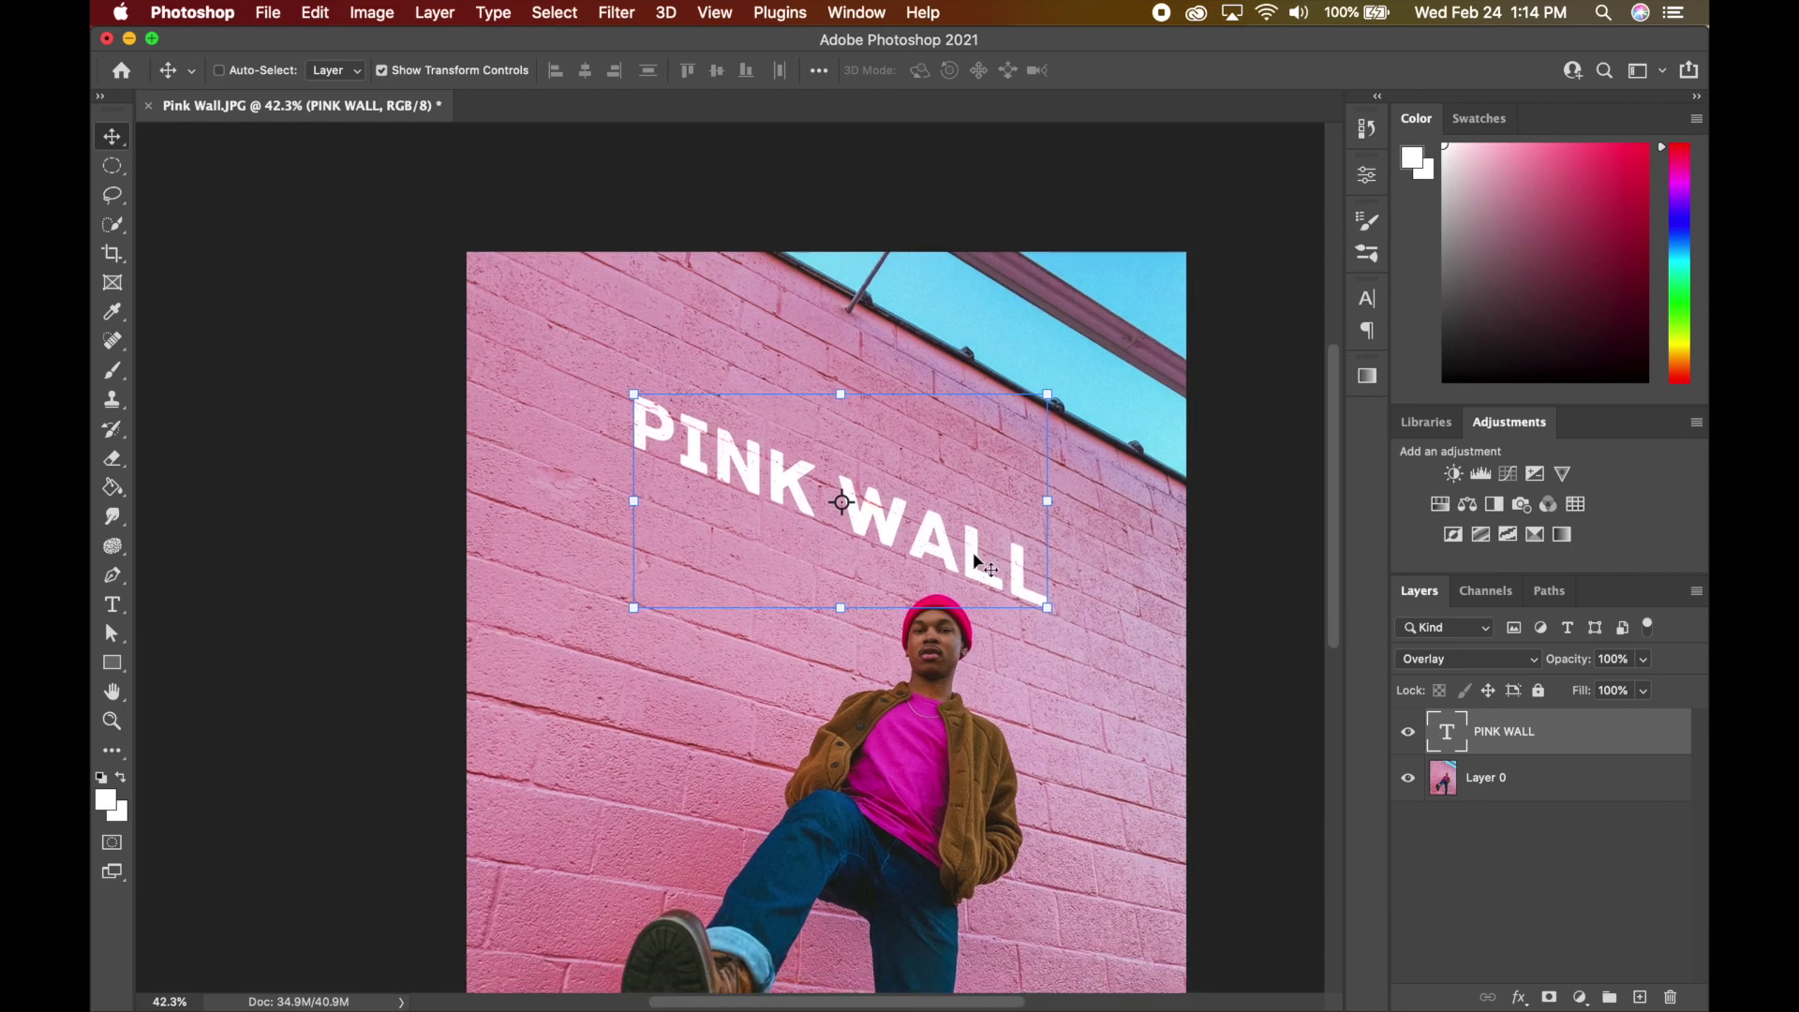
# - Recolor the PINK WALL text to near-black #0c0b0b, trying darker and reddish shades along the way, and apply the edit
pyautogui.doubleClick(647, 422)
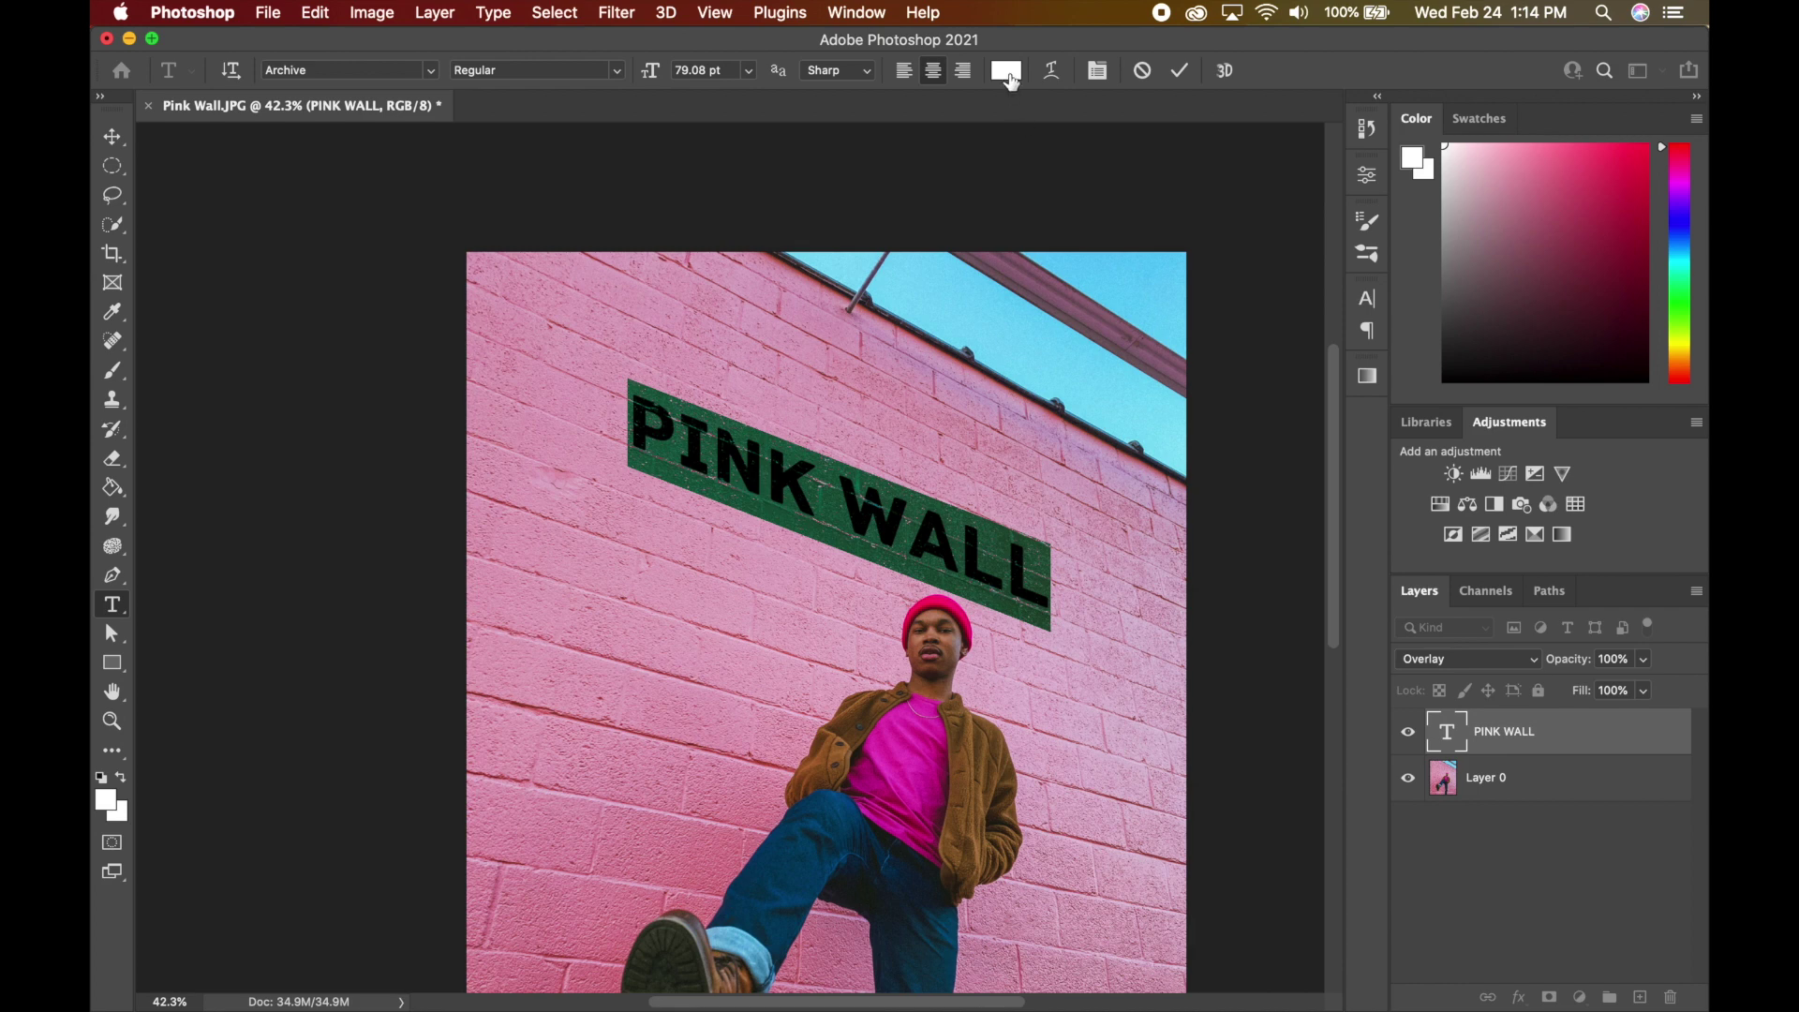
pyautogui.click(1007, 72)
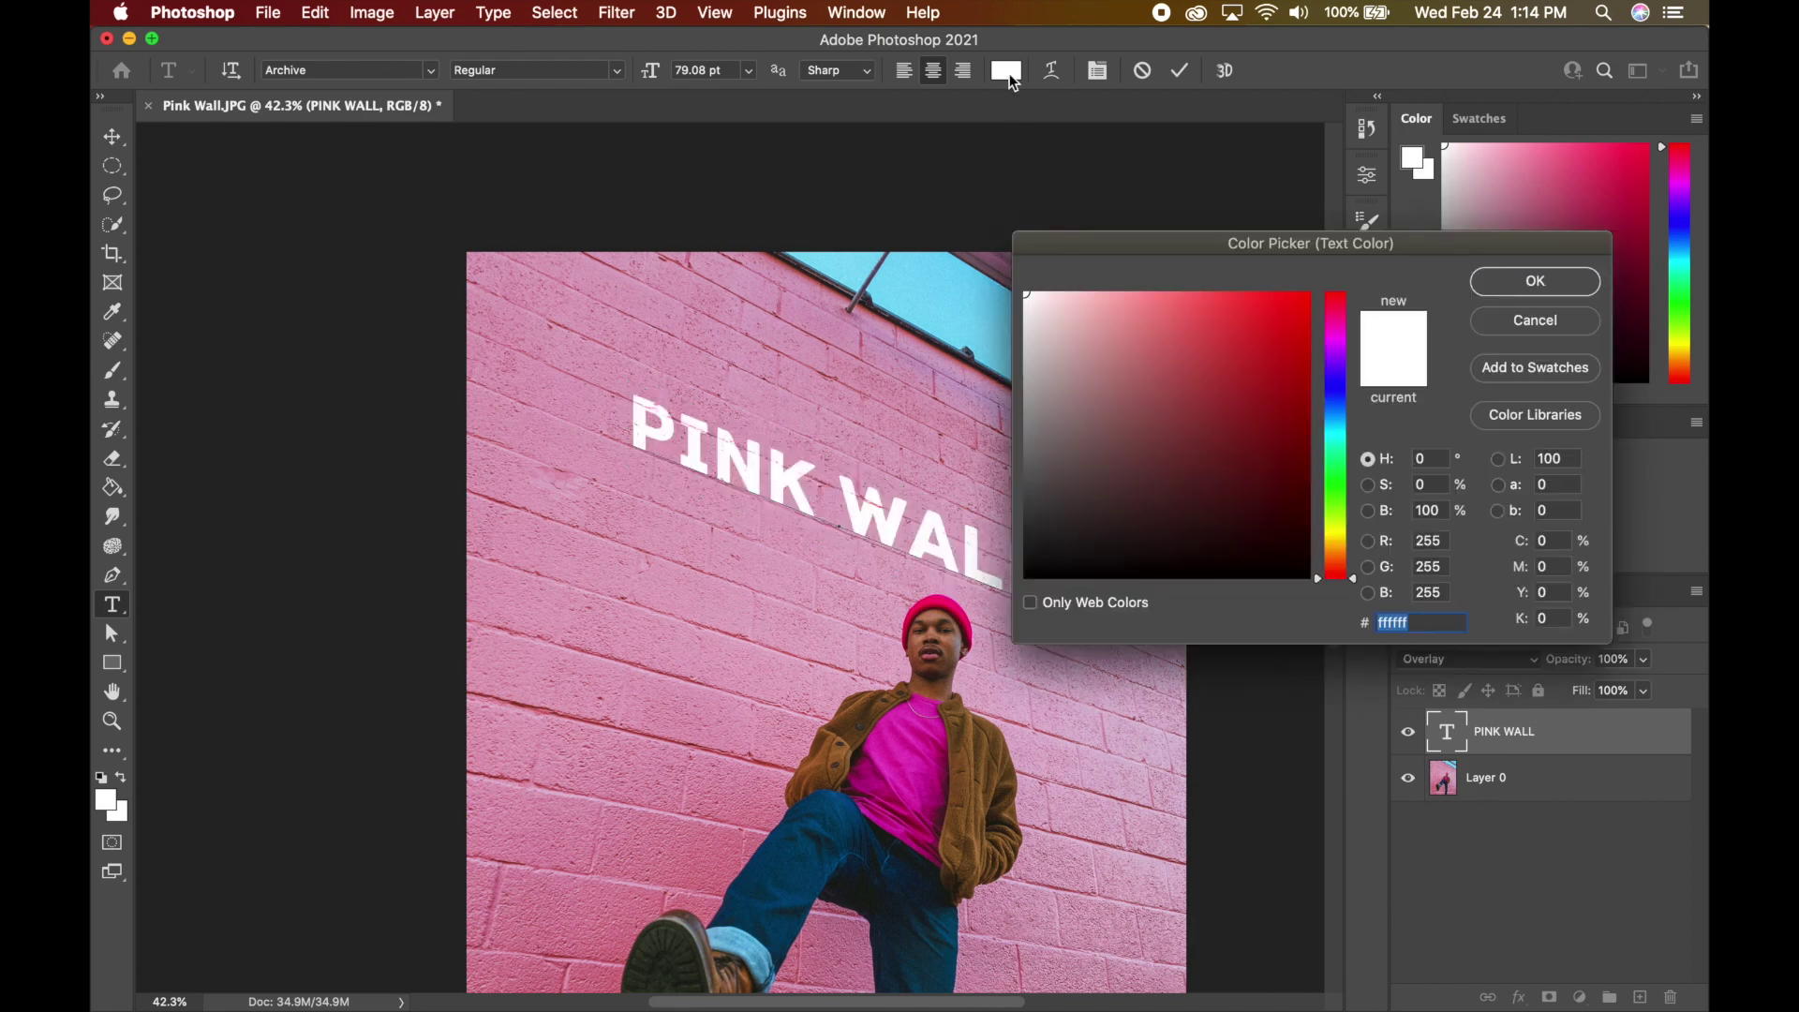
pyautogui.moveTo(1087, 383)
pyautogui.mouseDown()
pyautogui.moveTo(1030, 553)
pyautogui.moveTo(1025, 514)
pyautogui.moveTo(1029, 557)
pyautogui.mouseUp()
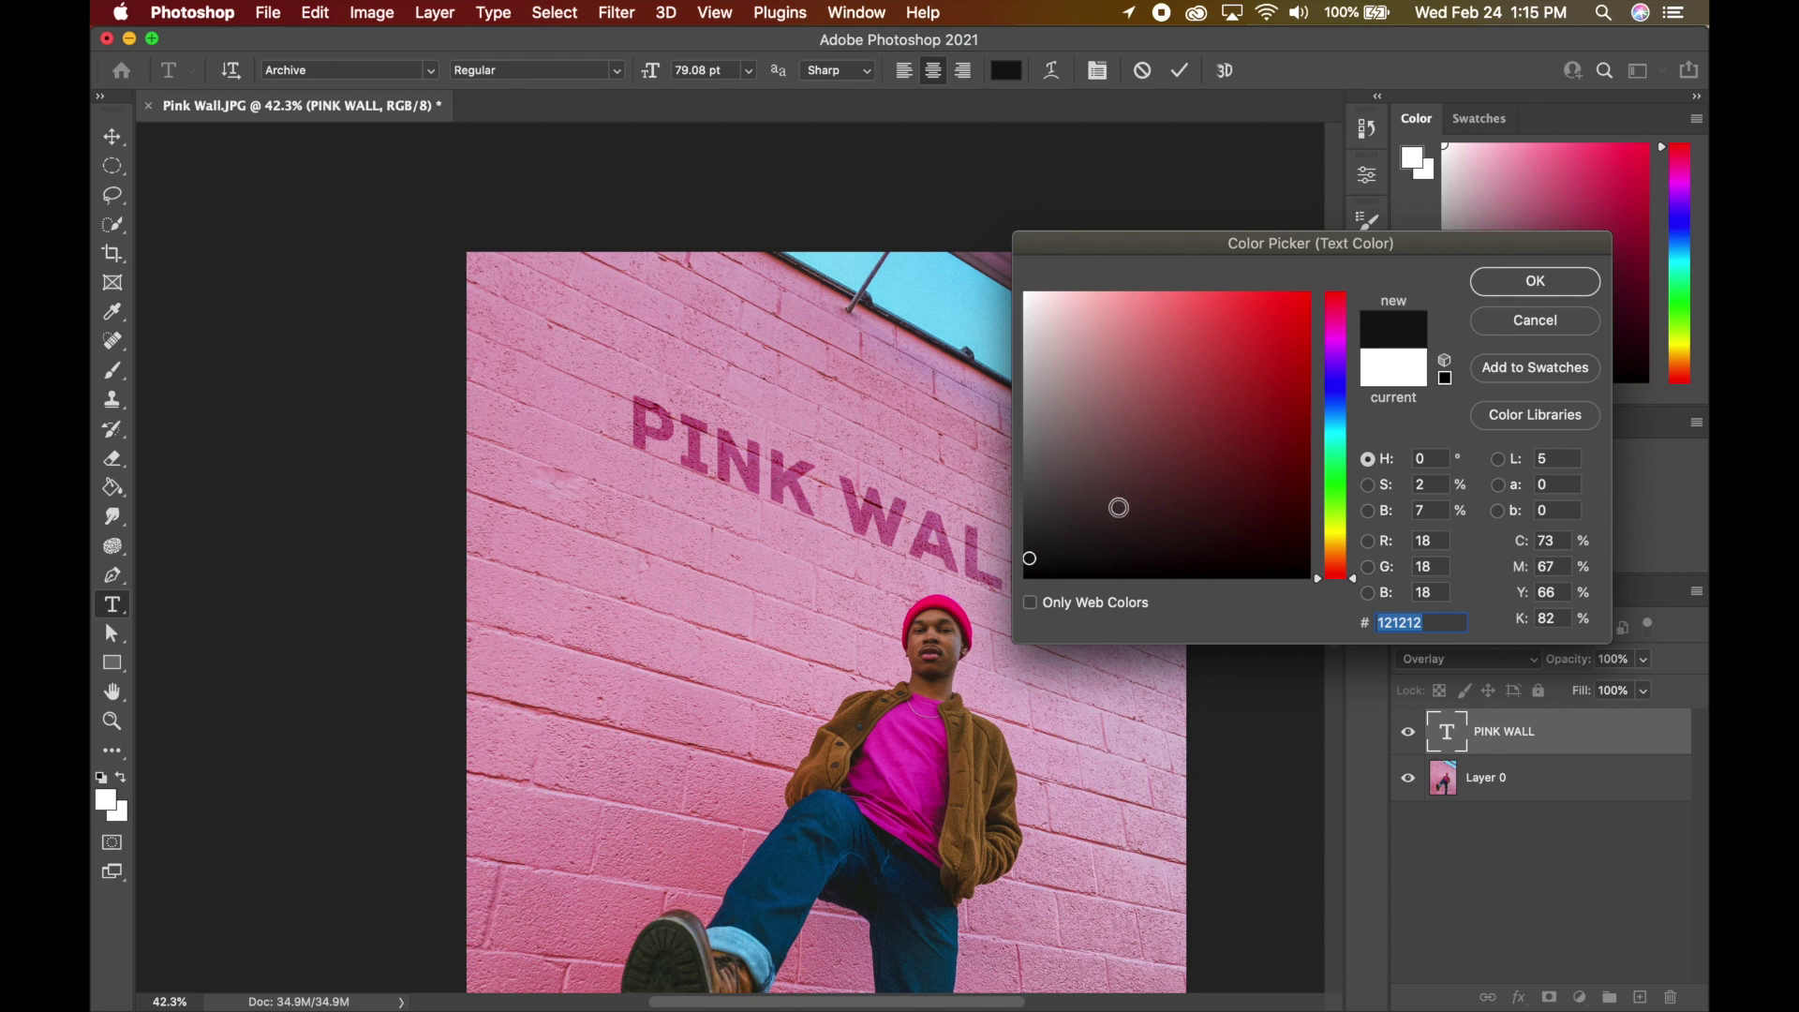
pyautogui.moveTo(1040, 569); pyautogui.dragTo(1022, 574)
pyautogui.click(1301, 561)
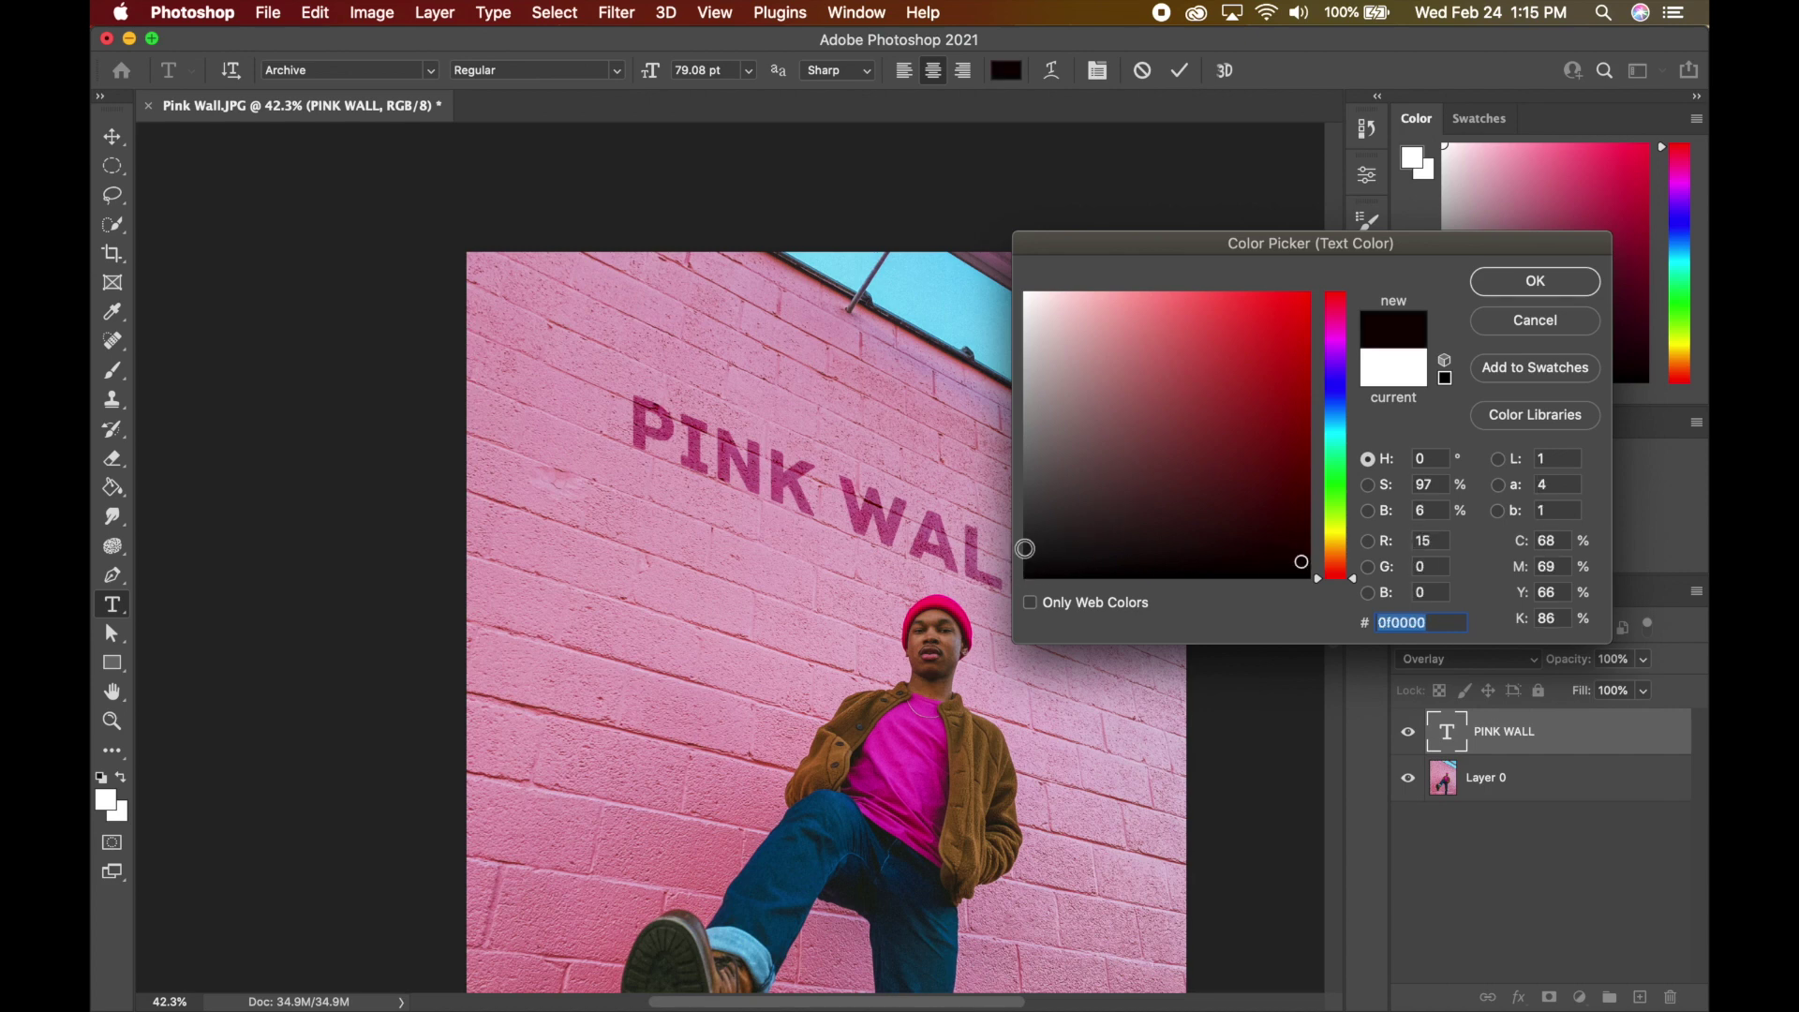
pyautogui.moveTo(1293, 452)
pyautogui.mouseDown()
pyautogui.moveTo(1277, 338)
pyautogui.moveTo(1131, 399)
pyautogui.mouseUp()
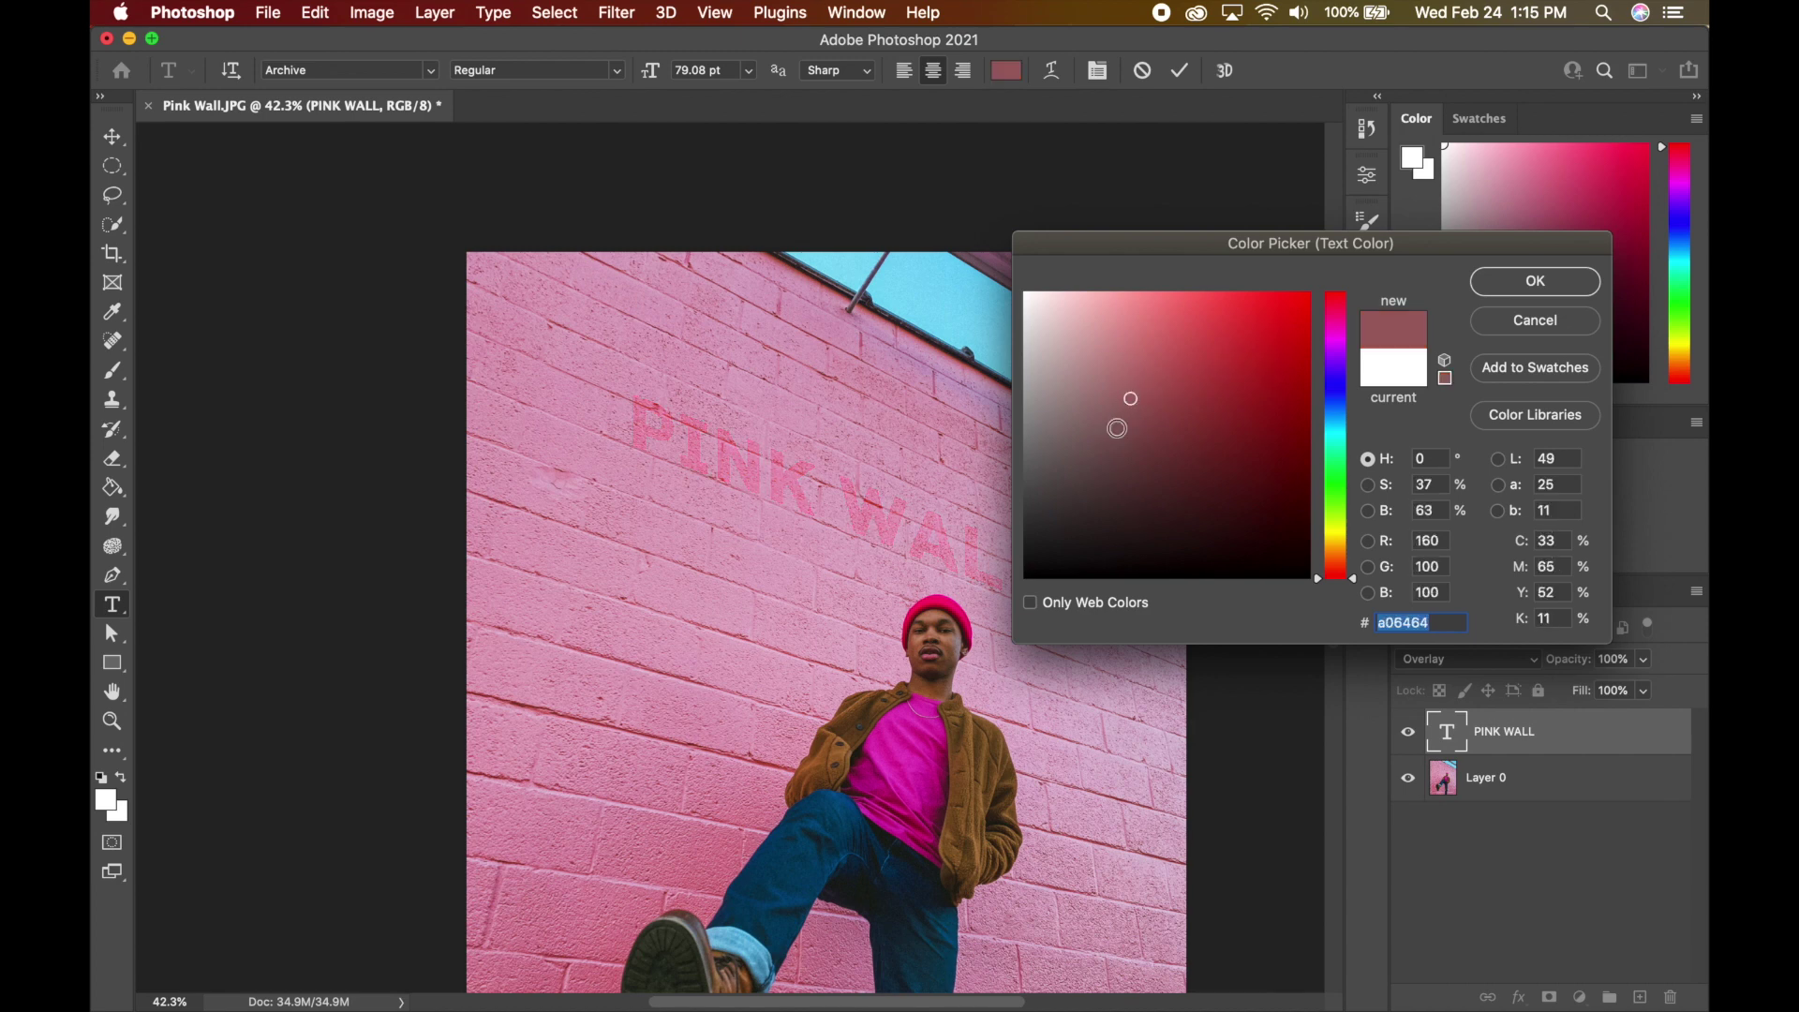
pyautogui.click(1073, 520)
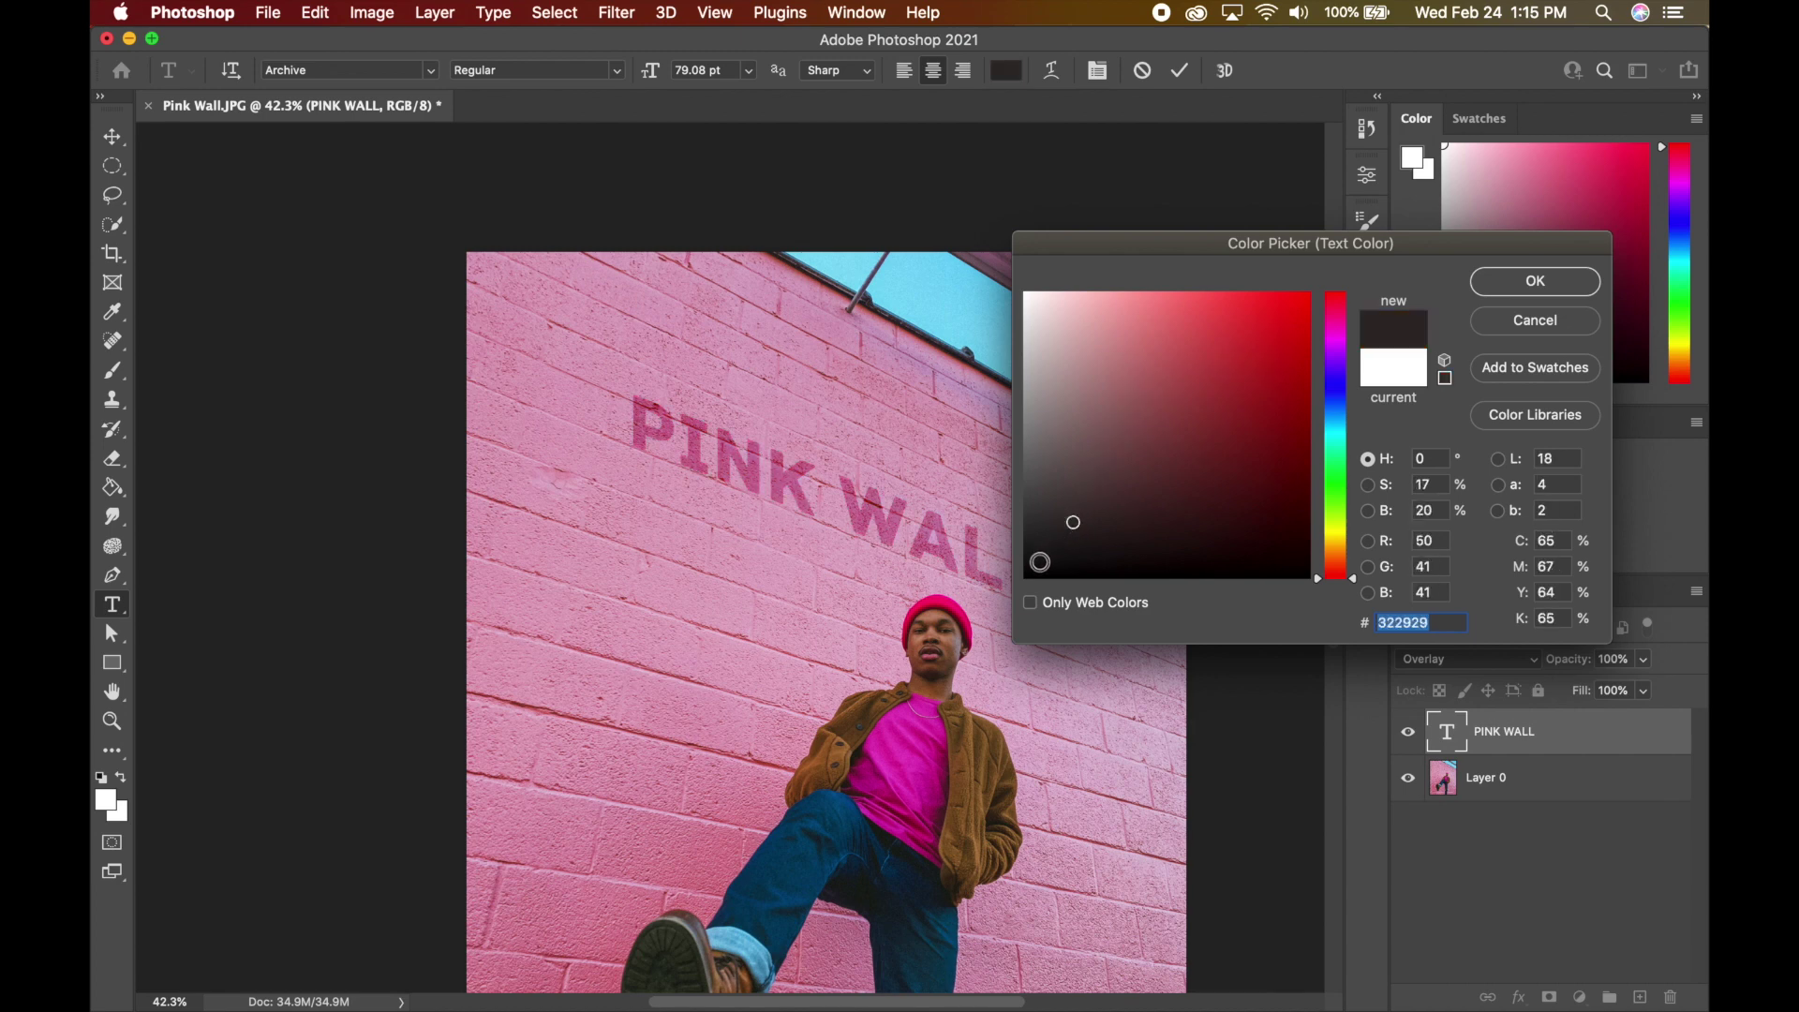
pyautogui.click(1037, 563)
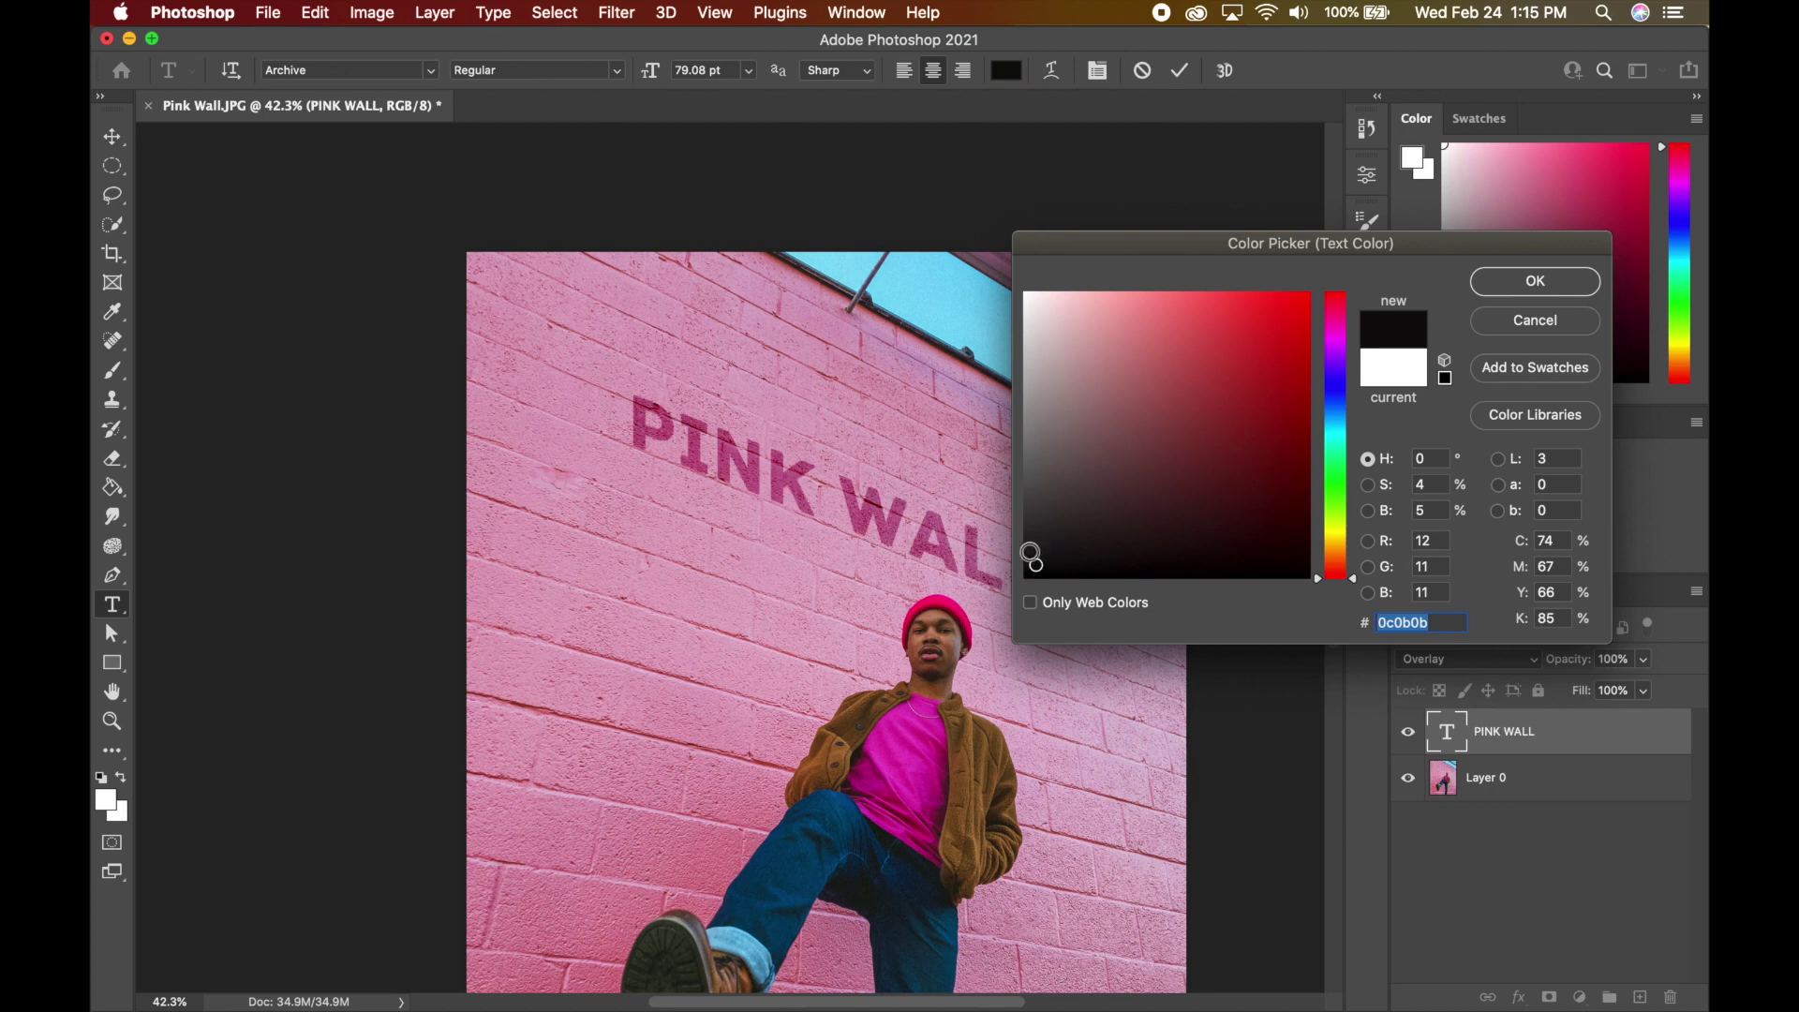
pyautogui.click(1523, 284)
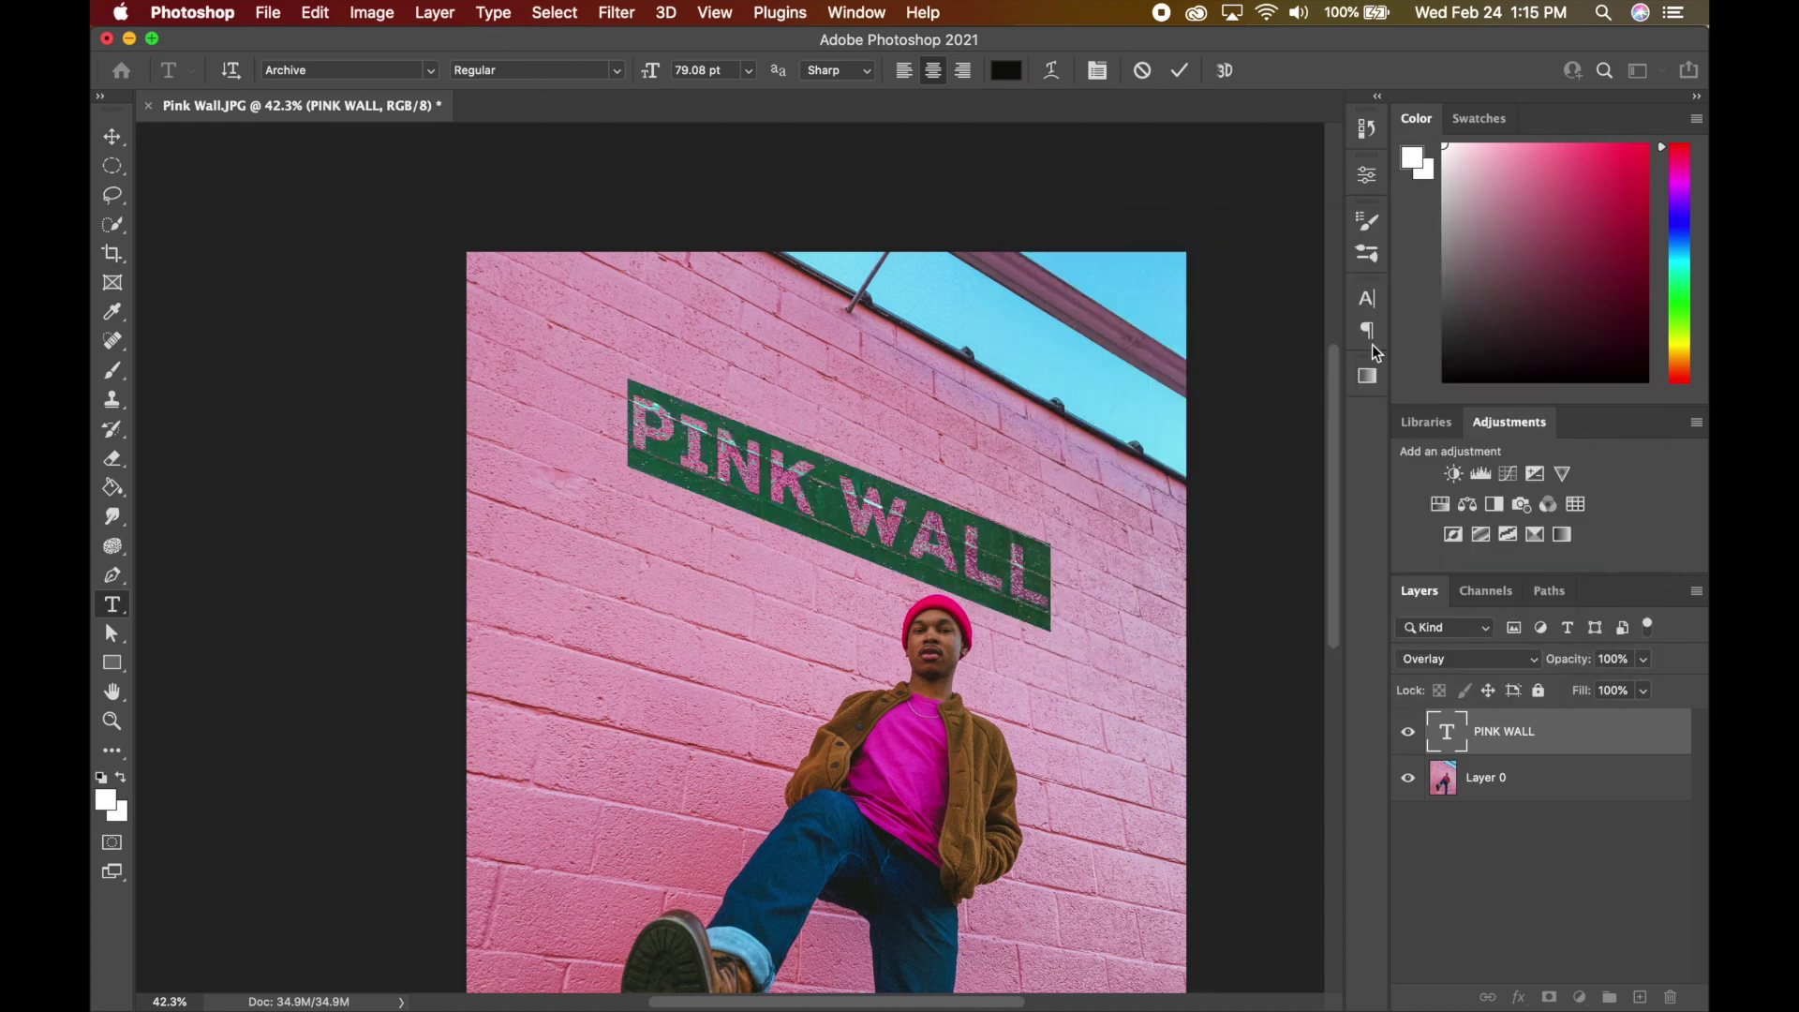
pyautogui.click(114, 140)
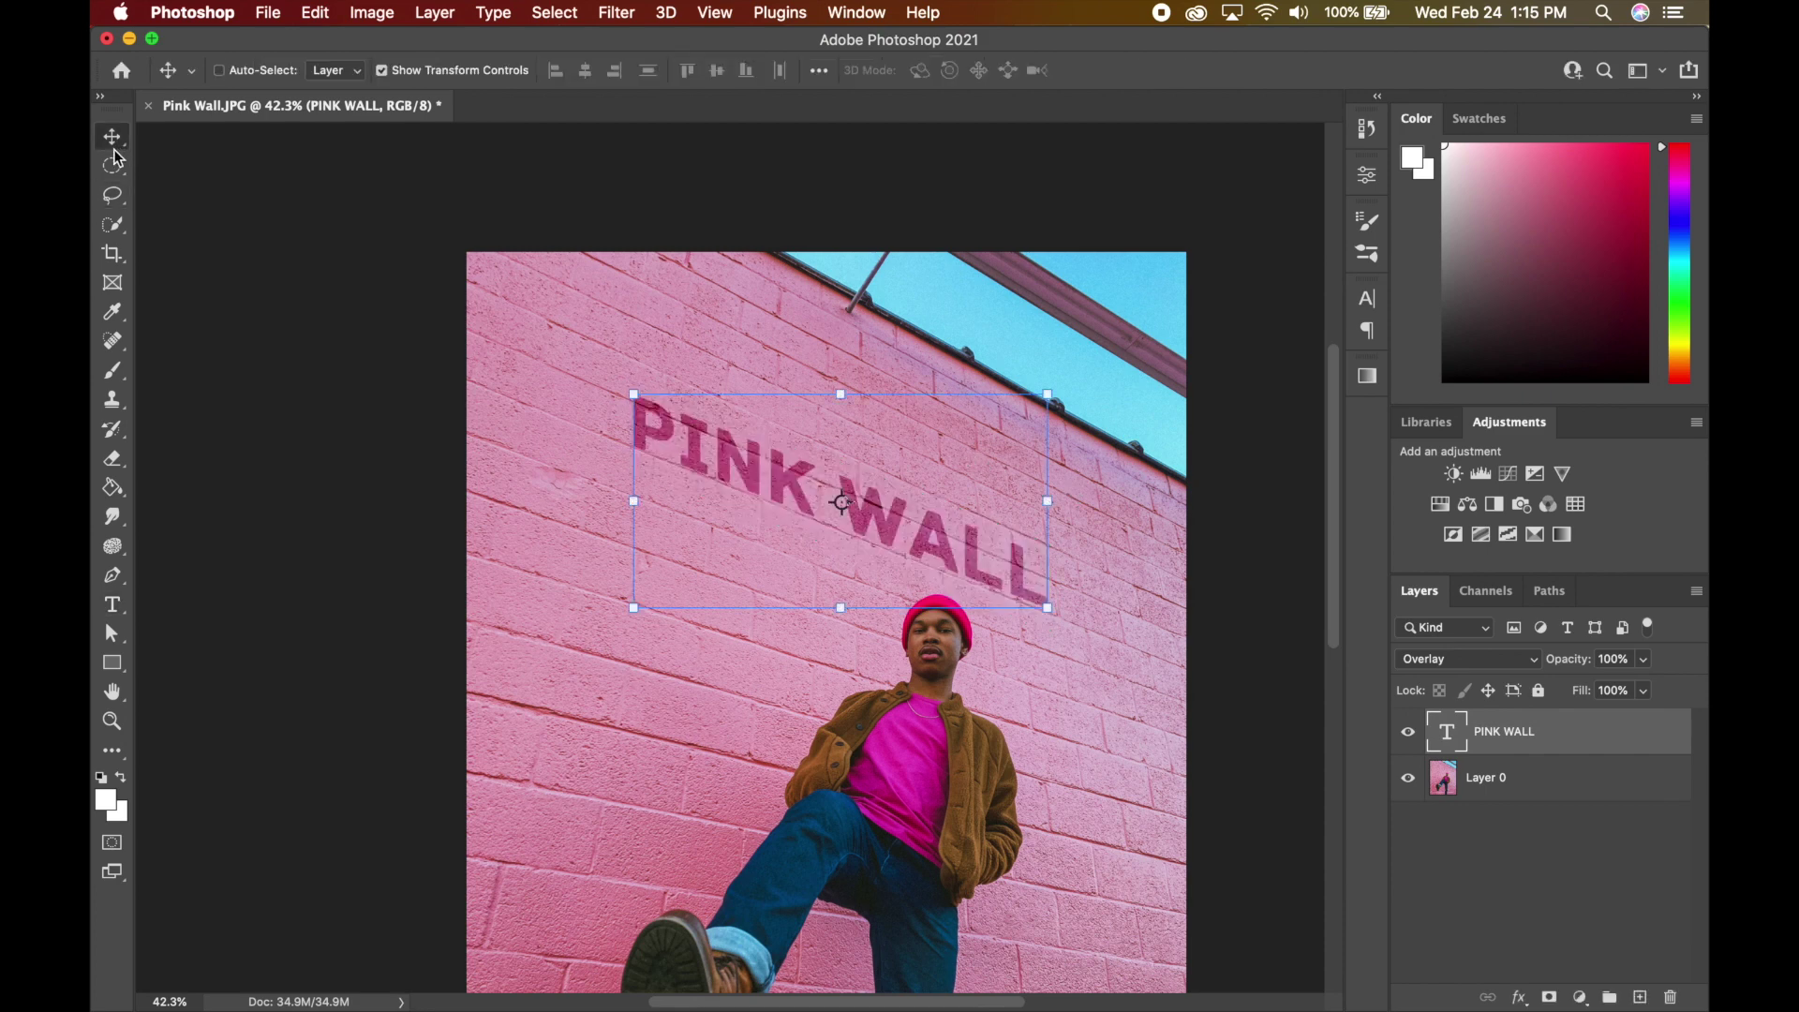
# - Select the whole man on Layer 0 with the Quick Selection tool, from his shirt down to the raised boot
pyautogui.click(120, 168)
pyautogui.scroll(-5, 534, 475)
pyautogui.hscroll(3, 534, 475)
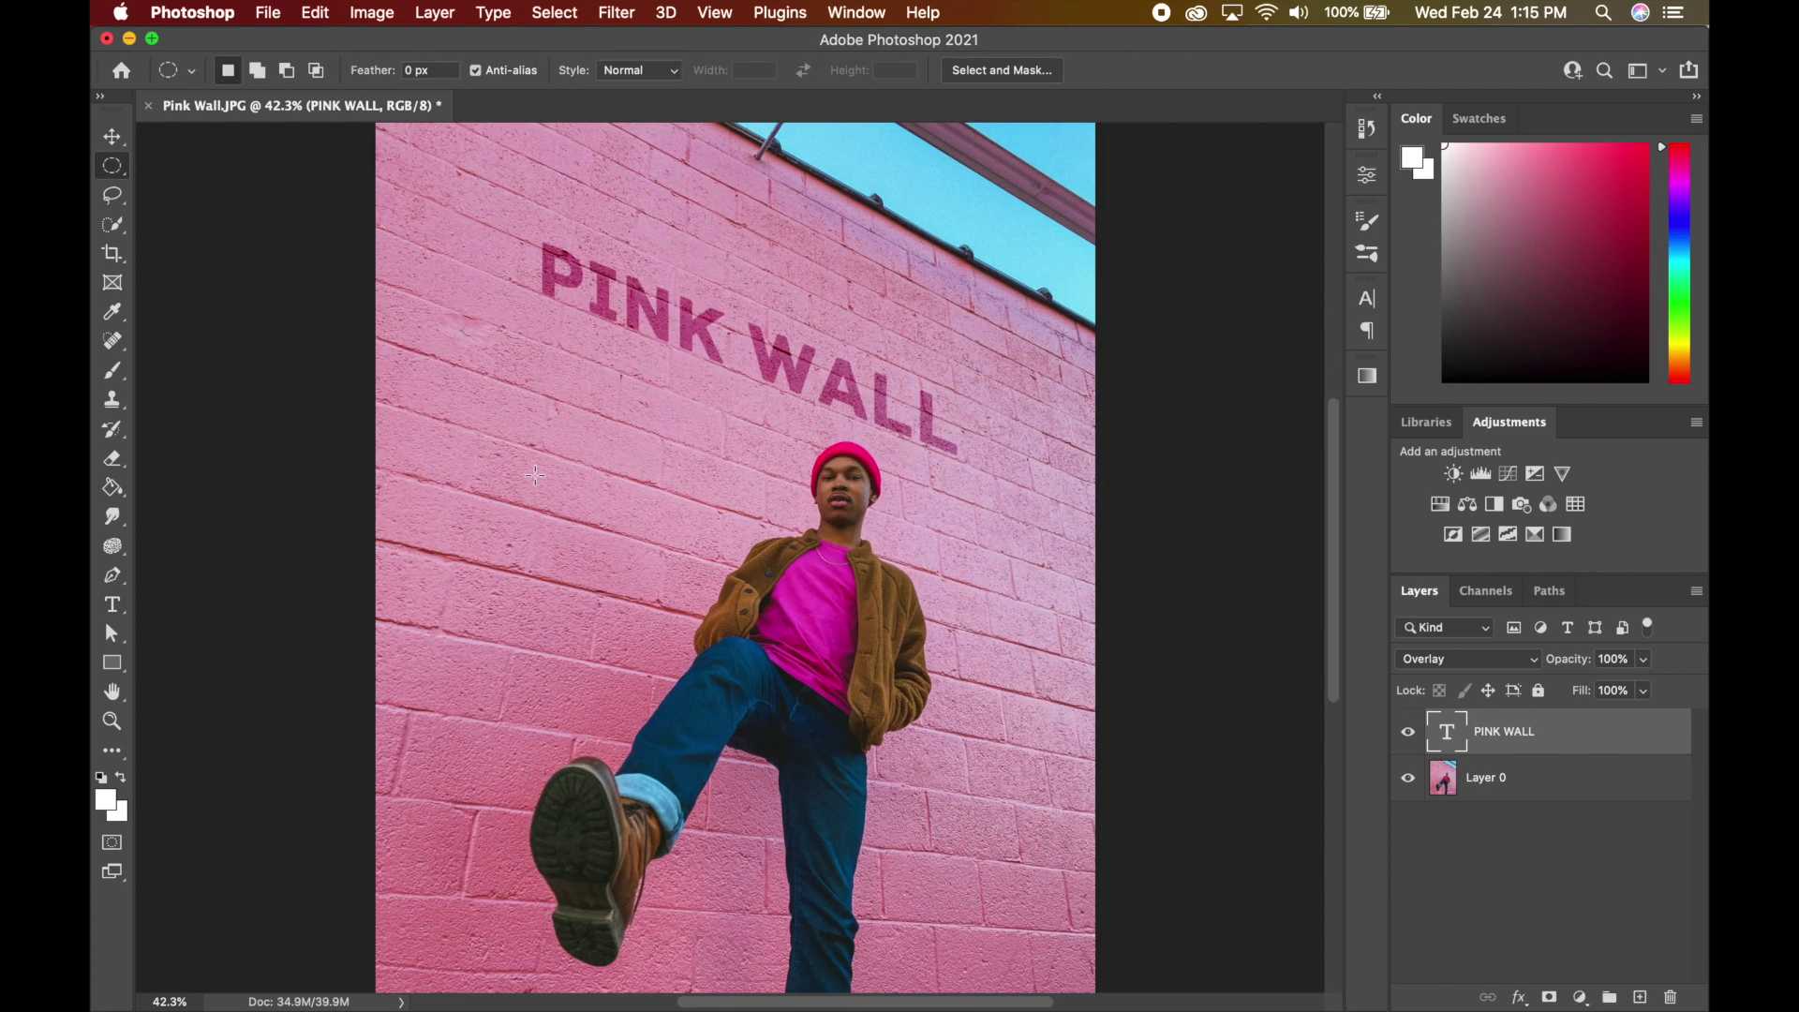
pyautogui.scroll(-5, 534, 475)
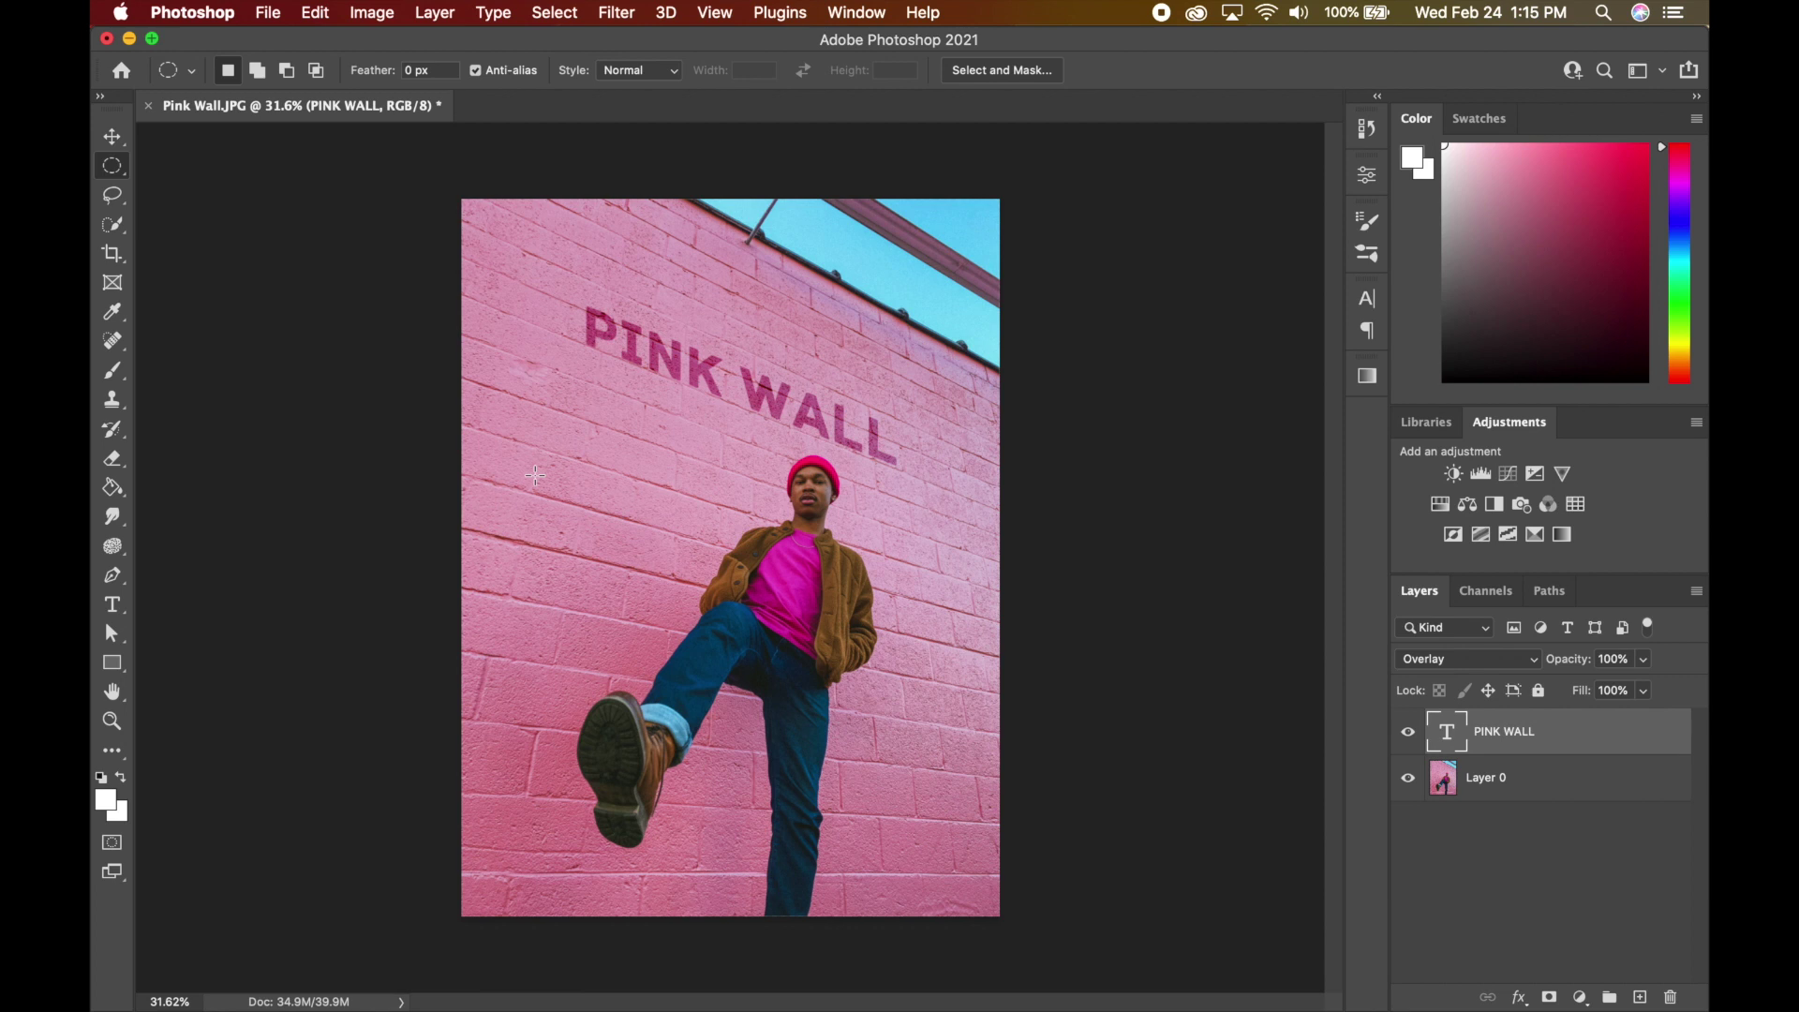
pyautogui.click(114, 225)
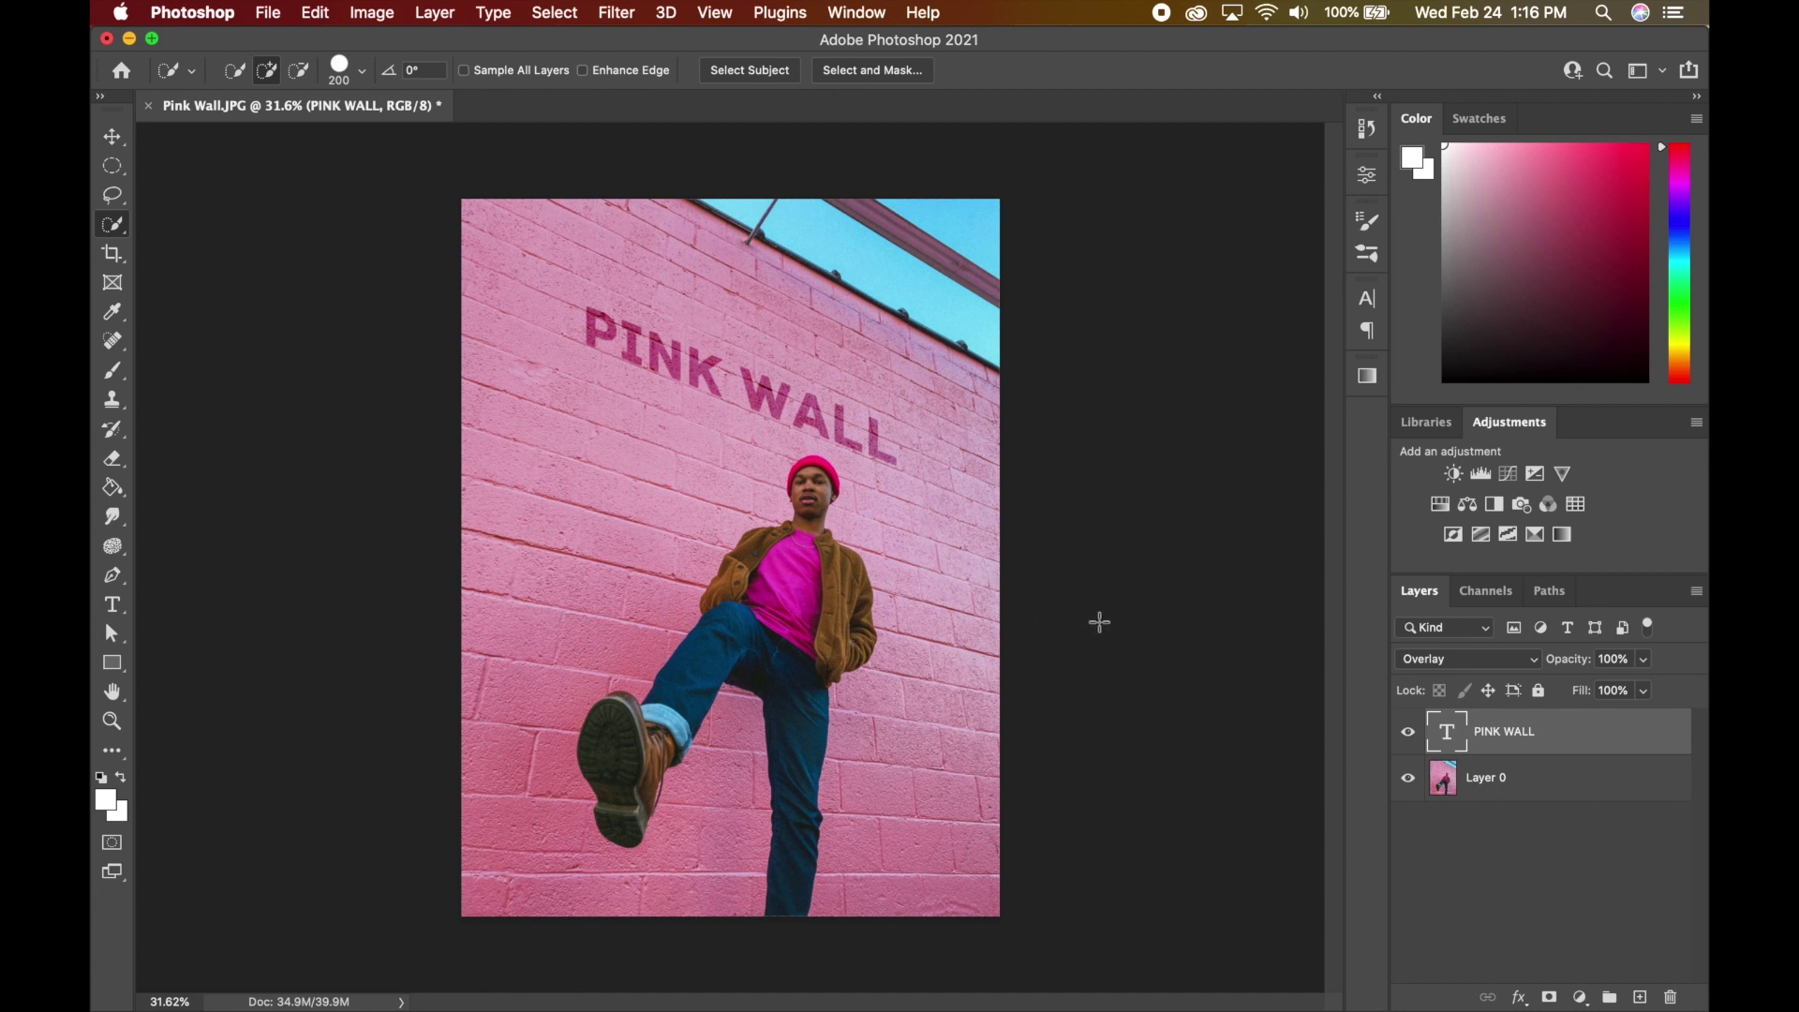
pyautogui.click(1542, 790)
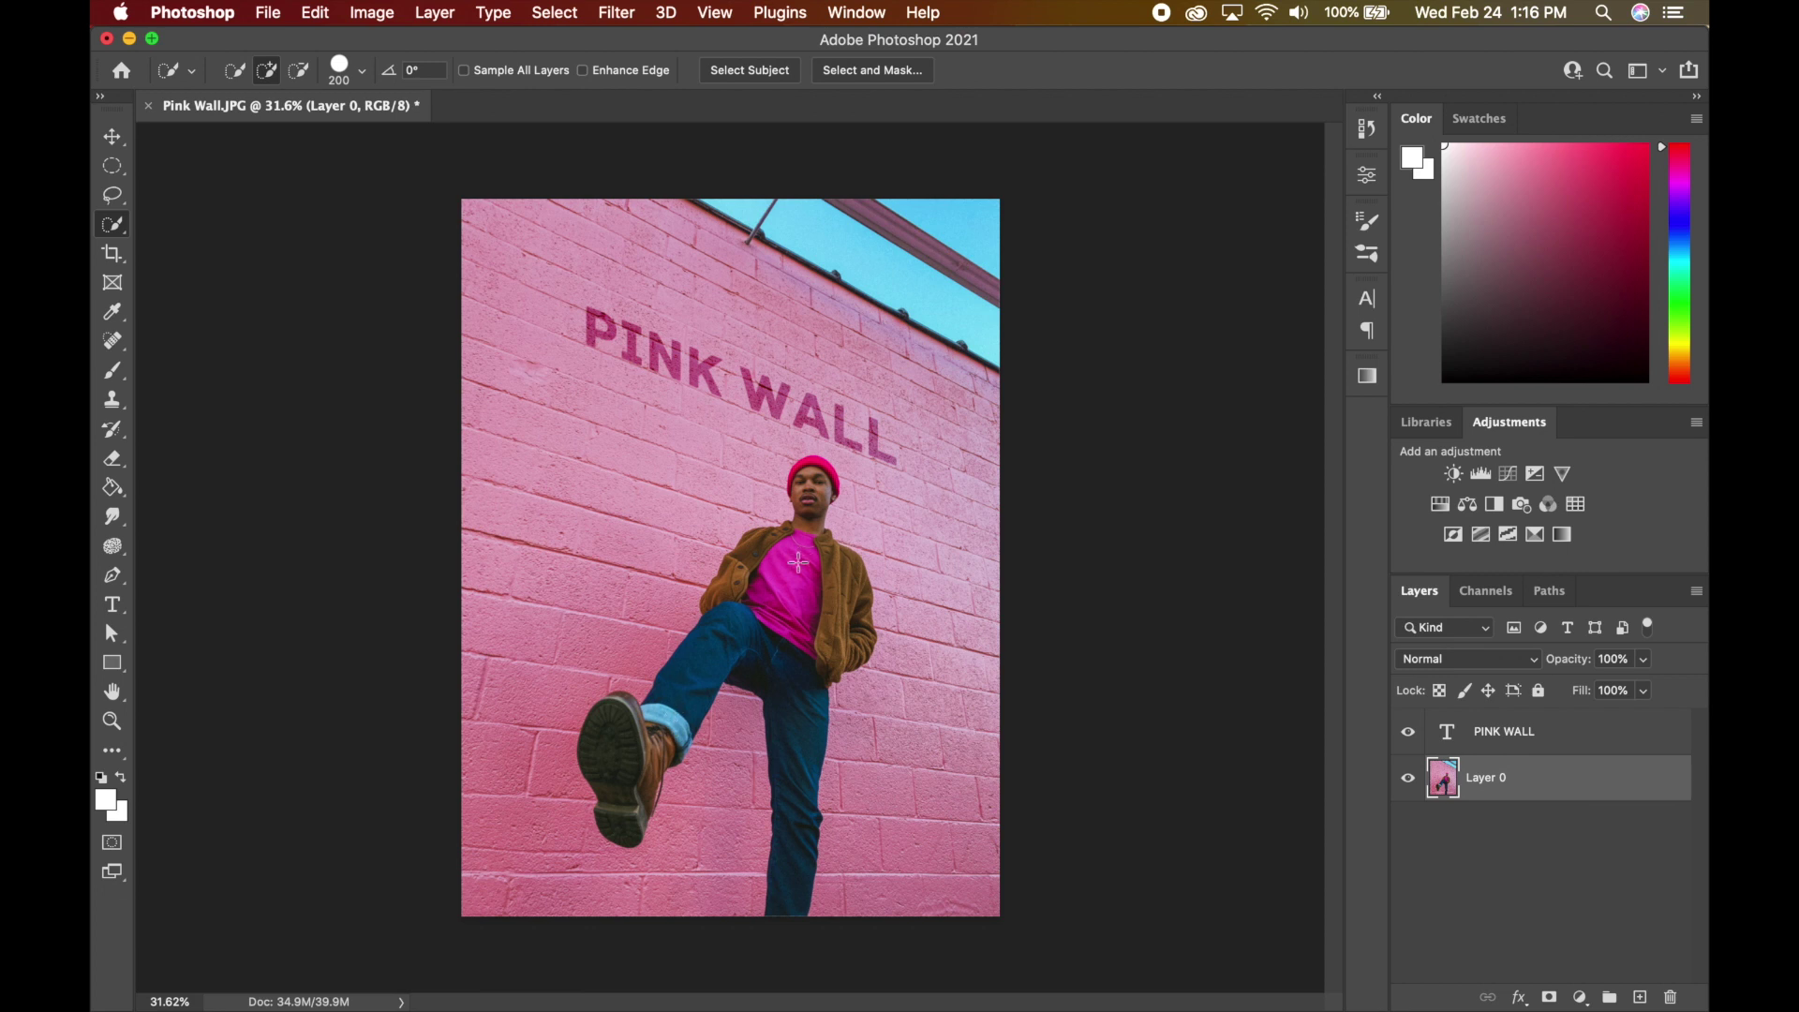
pyautogui.moveTo(803, 579)
pyautogui.mouseDown()
pyautogui.moveTo(818, 584)
pyautogui.moveTo(795, 644)
pyautogui.moveTo(780, 574)
pyautogui.moveTo(739, 560)
pyautogui.moveTo(710, 645)
pyautogui.moveTo(768, 632)
pyautogui.moveTo(783, 655)
pyautogui.moveTo(812, 497)
pyautogui.moveTo(654, 720)
pyautogui.moveTo(605, 740)
pyautogui.moveTo(600, 810)
pyautogui.moveTo(611, 714)
pyautogui.mouseUp()
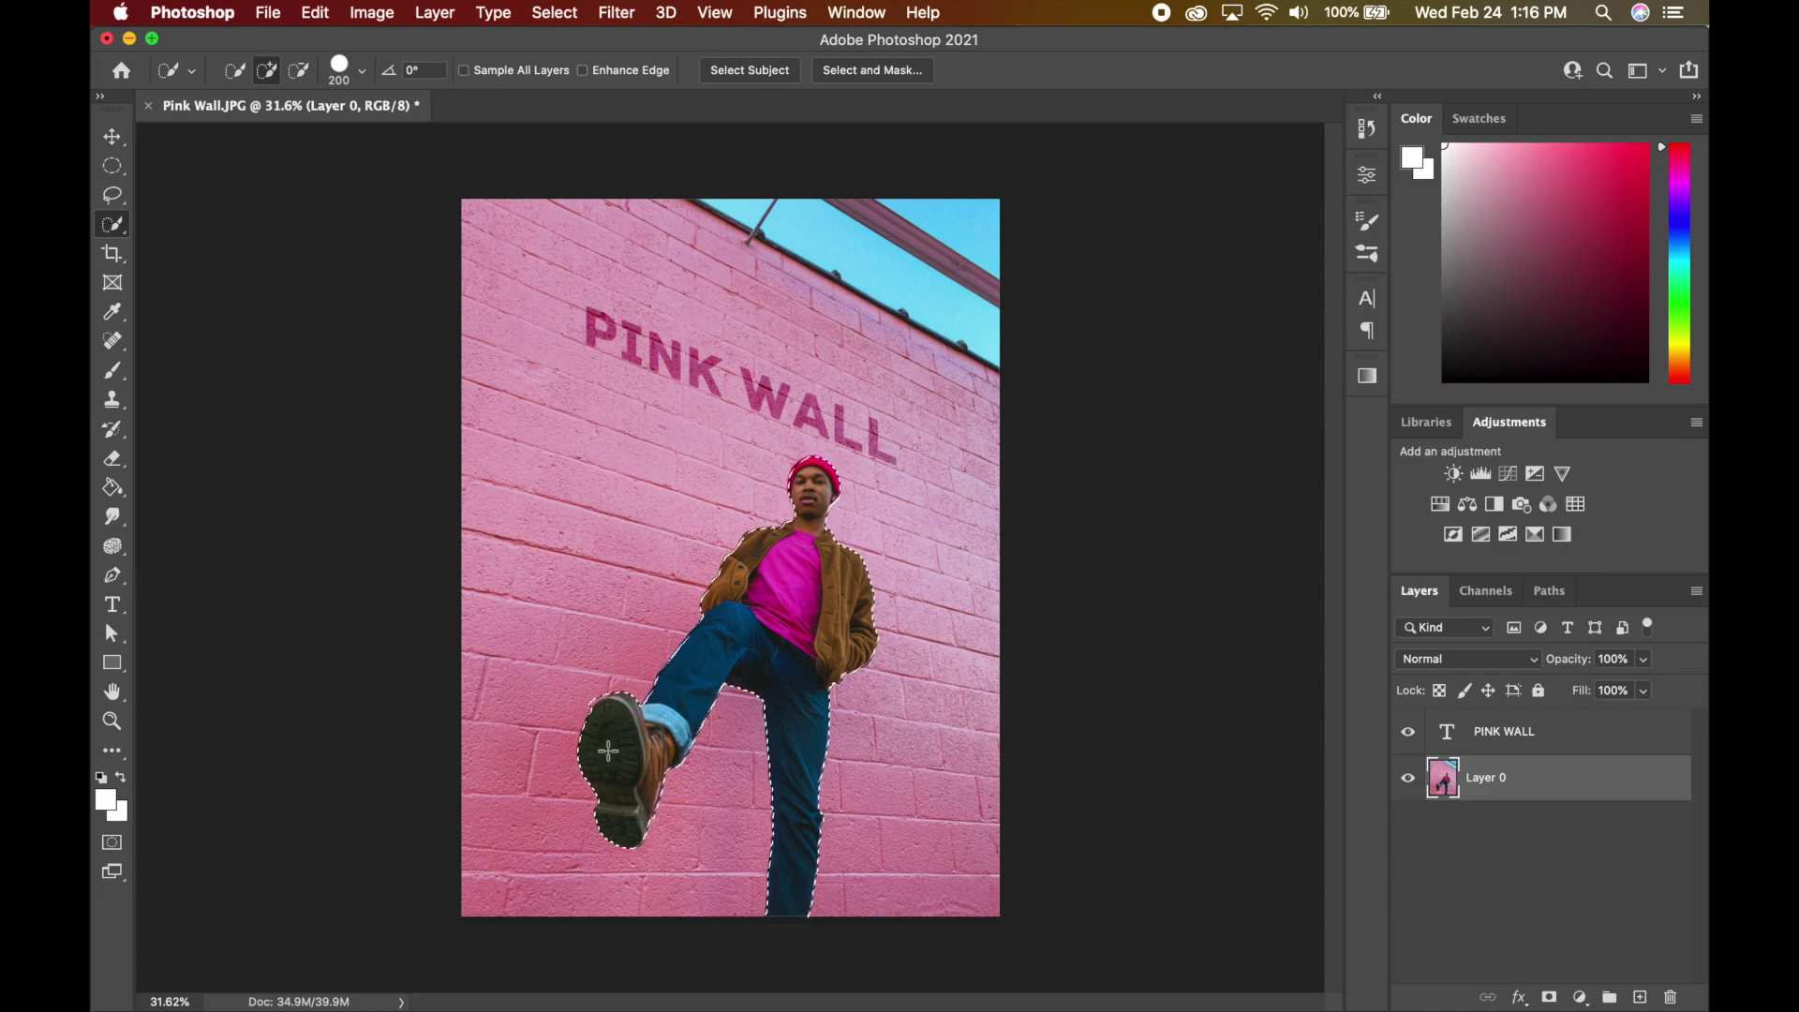
# - Refine the selection around the raised boot by subtracting the wall beside its toe and adding the boot's upper edge back
pyautogui.scroll(5, 579, 699)
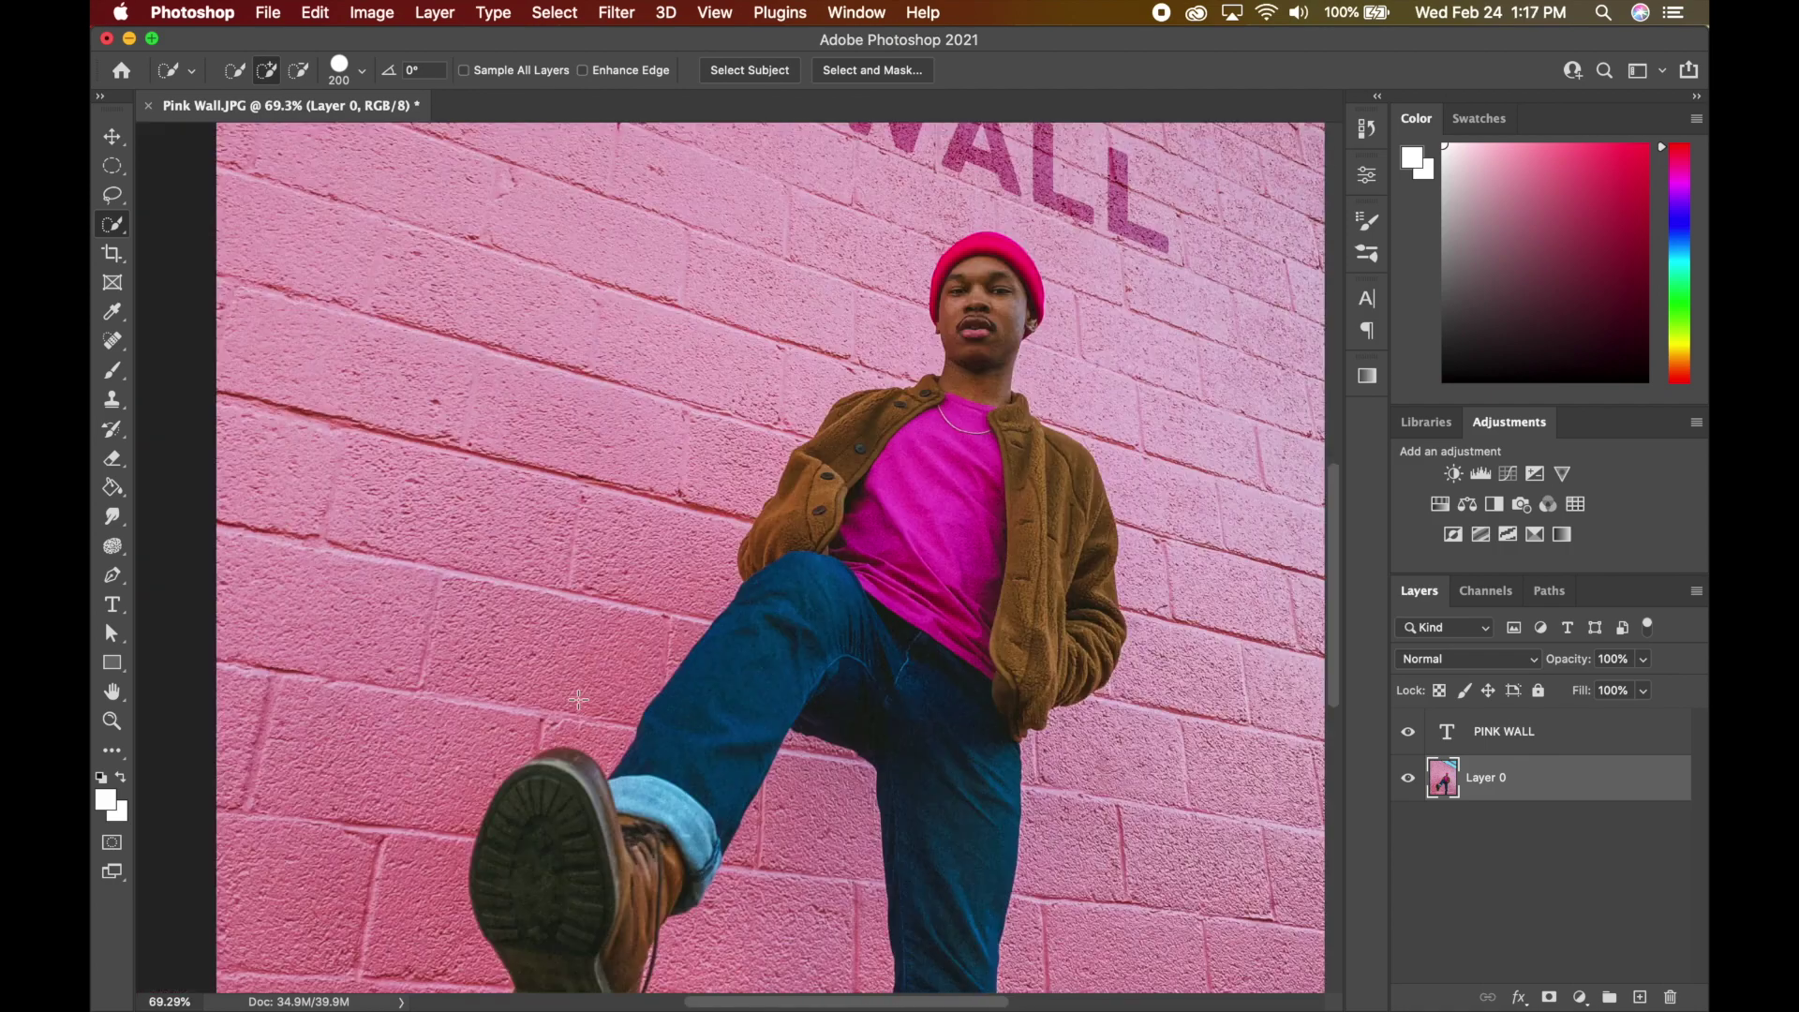
pyautogui.scroll(3, 553, 740)
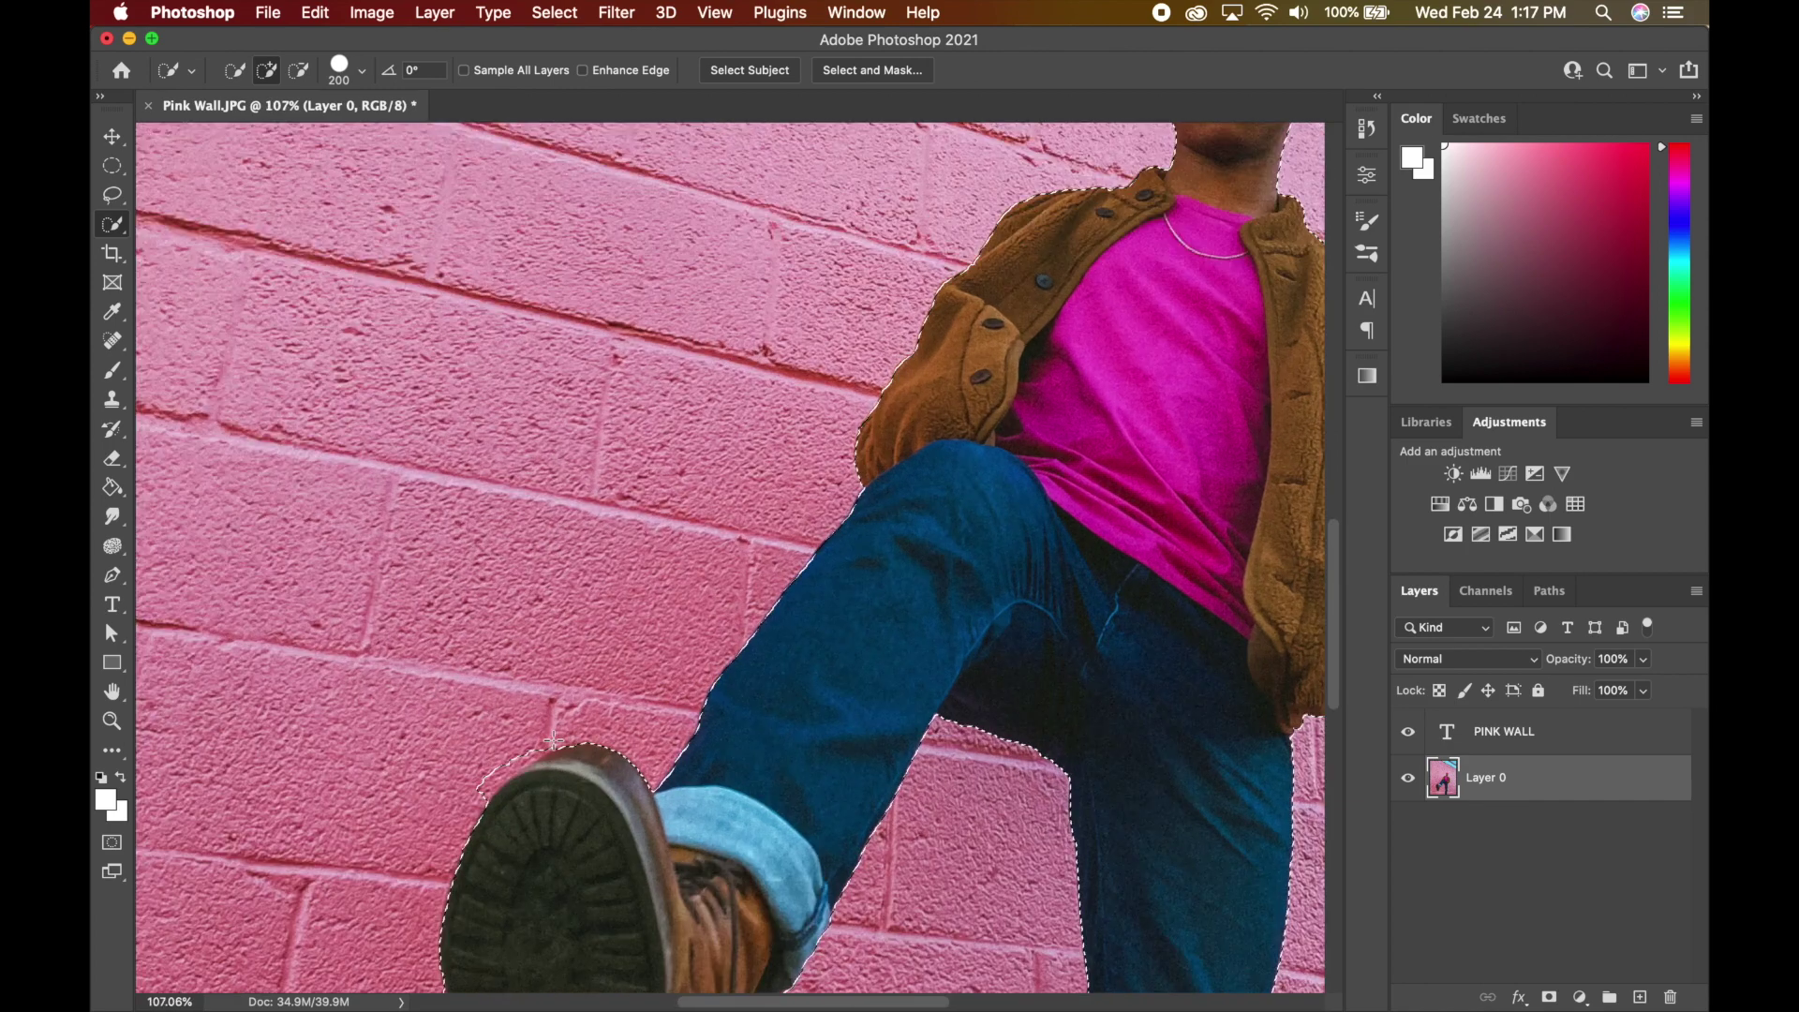
pyautogui.keyDown('alt'); pyautogui.click(484, 783); pyautogui.keyUp('alt')
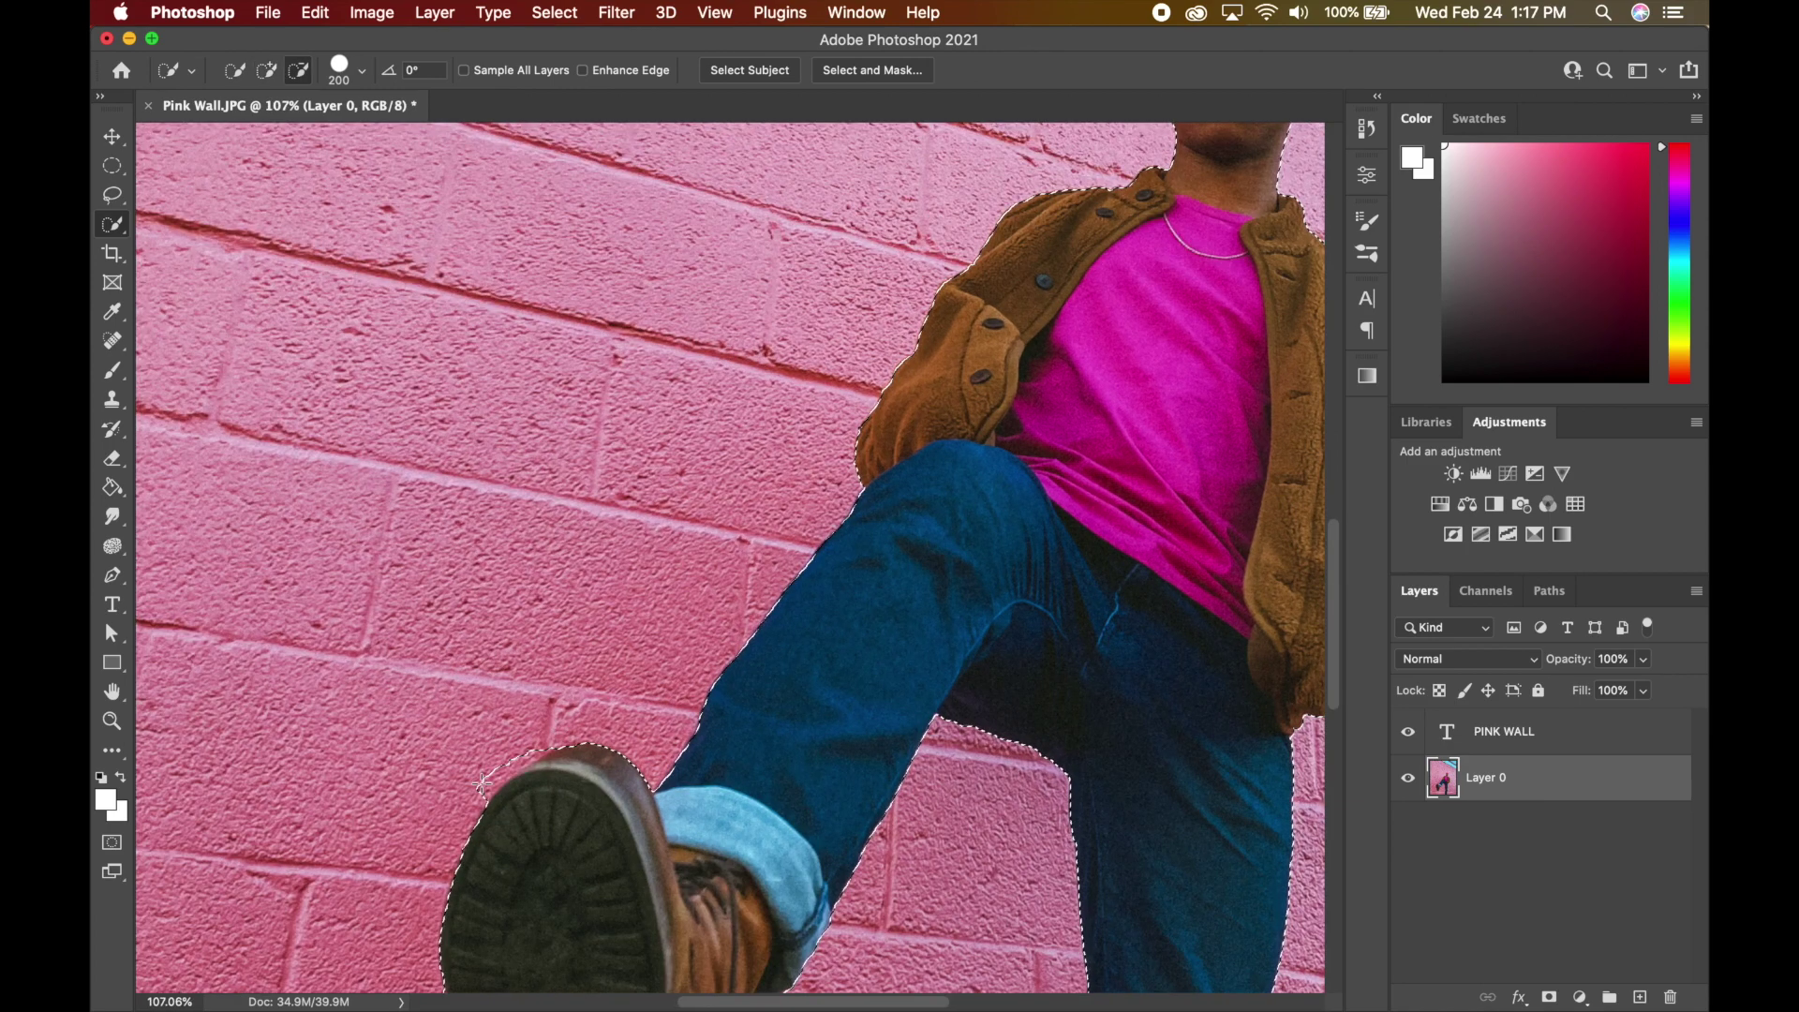
pyautogui.moveTo(531, 836); pyautogui.dragTo(549, 790)
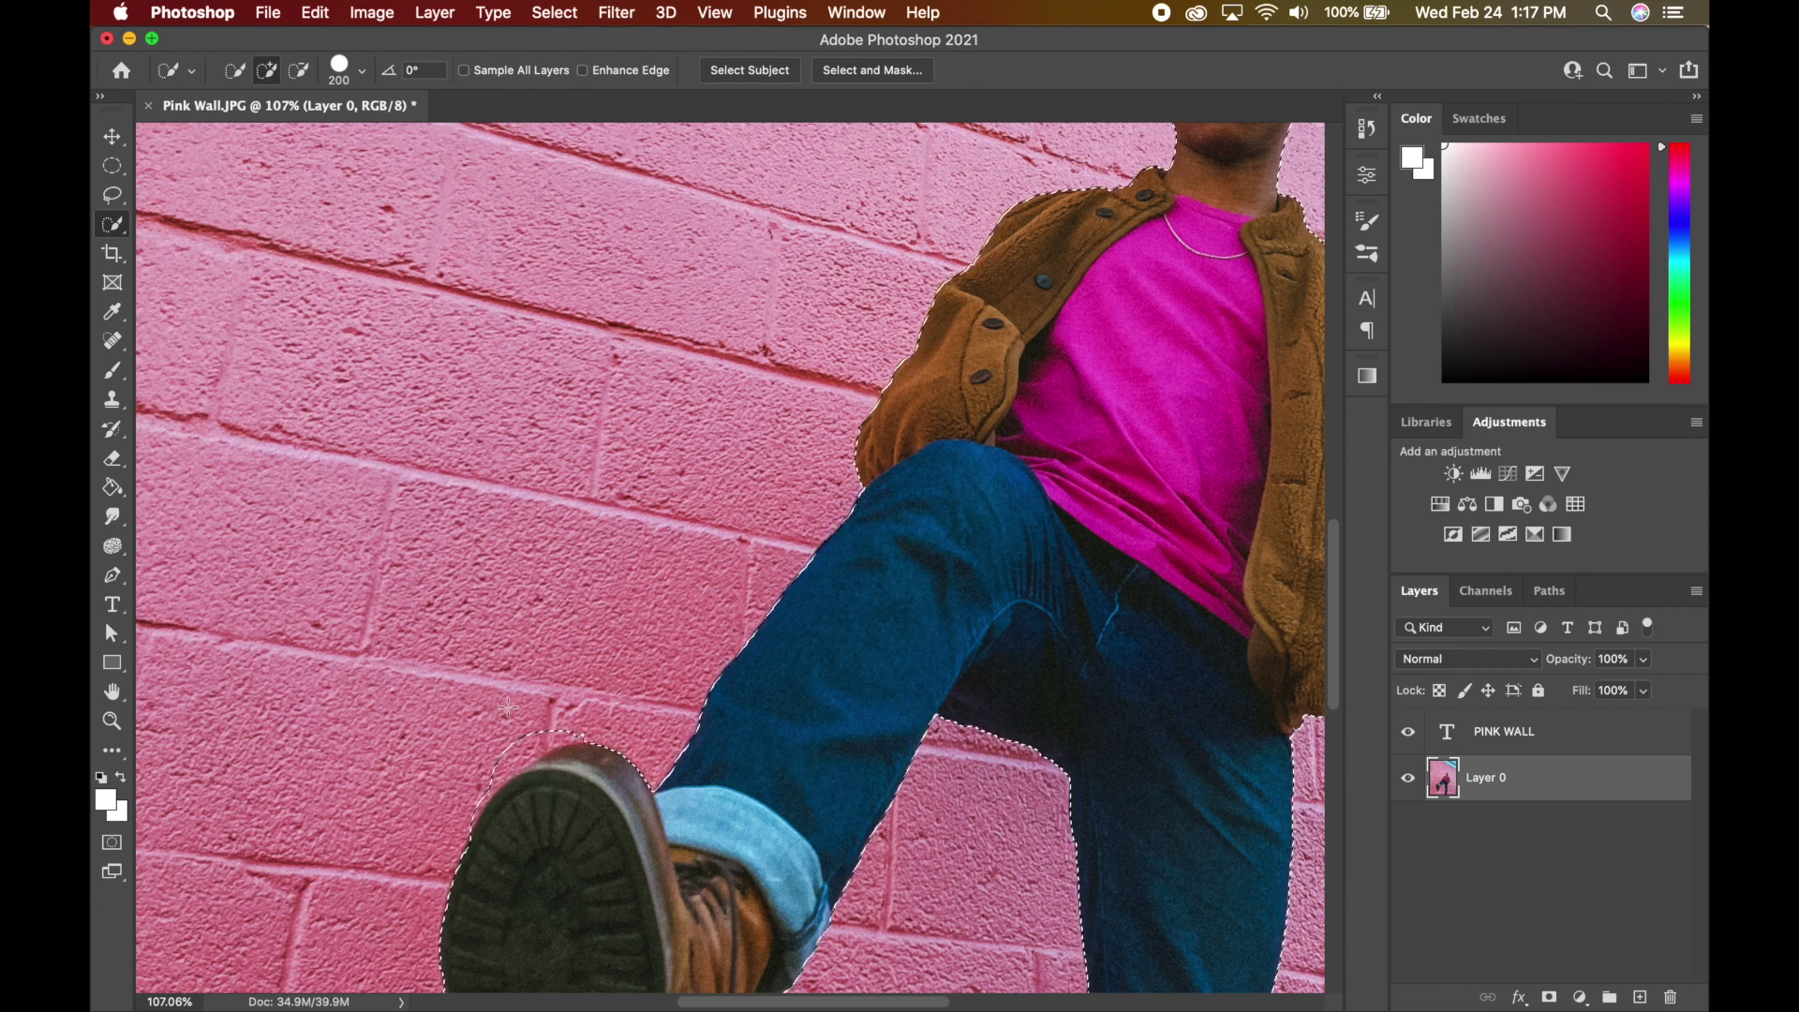
# - Reduce the Quick Selection brush size to 9
pyautogui.press('[')
pyautogui.press('[')
pyautogui.press('[')
pyautogui.press('[')
pyautogui.press('[')
pyautogui.press('[')
pyautogui.press('[')
pyautogui.press('[')
pyautogui.press('[')
pyautogui.press('[')
pyautogui.press('[')
pyautogui.press('[')
pyautogui.press('[')
pyautogui.press('[')
pyautogui.press('[')
pyautogui.press('[')
pyautogui.press('[')
pyautogui.press('[')
pyautogui.scroll(-10, 536, 669)
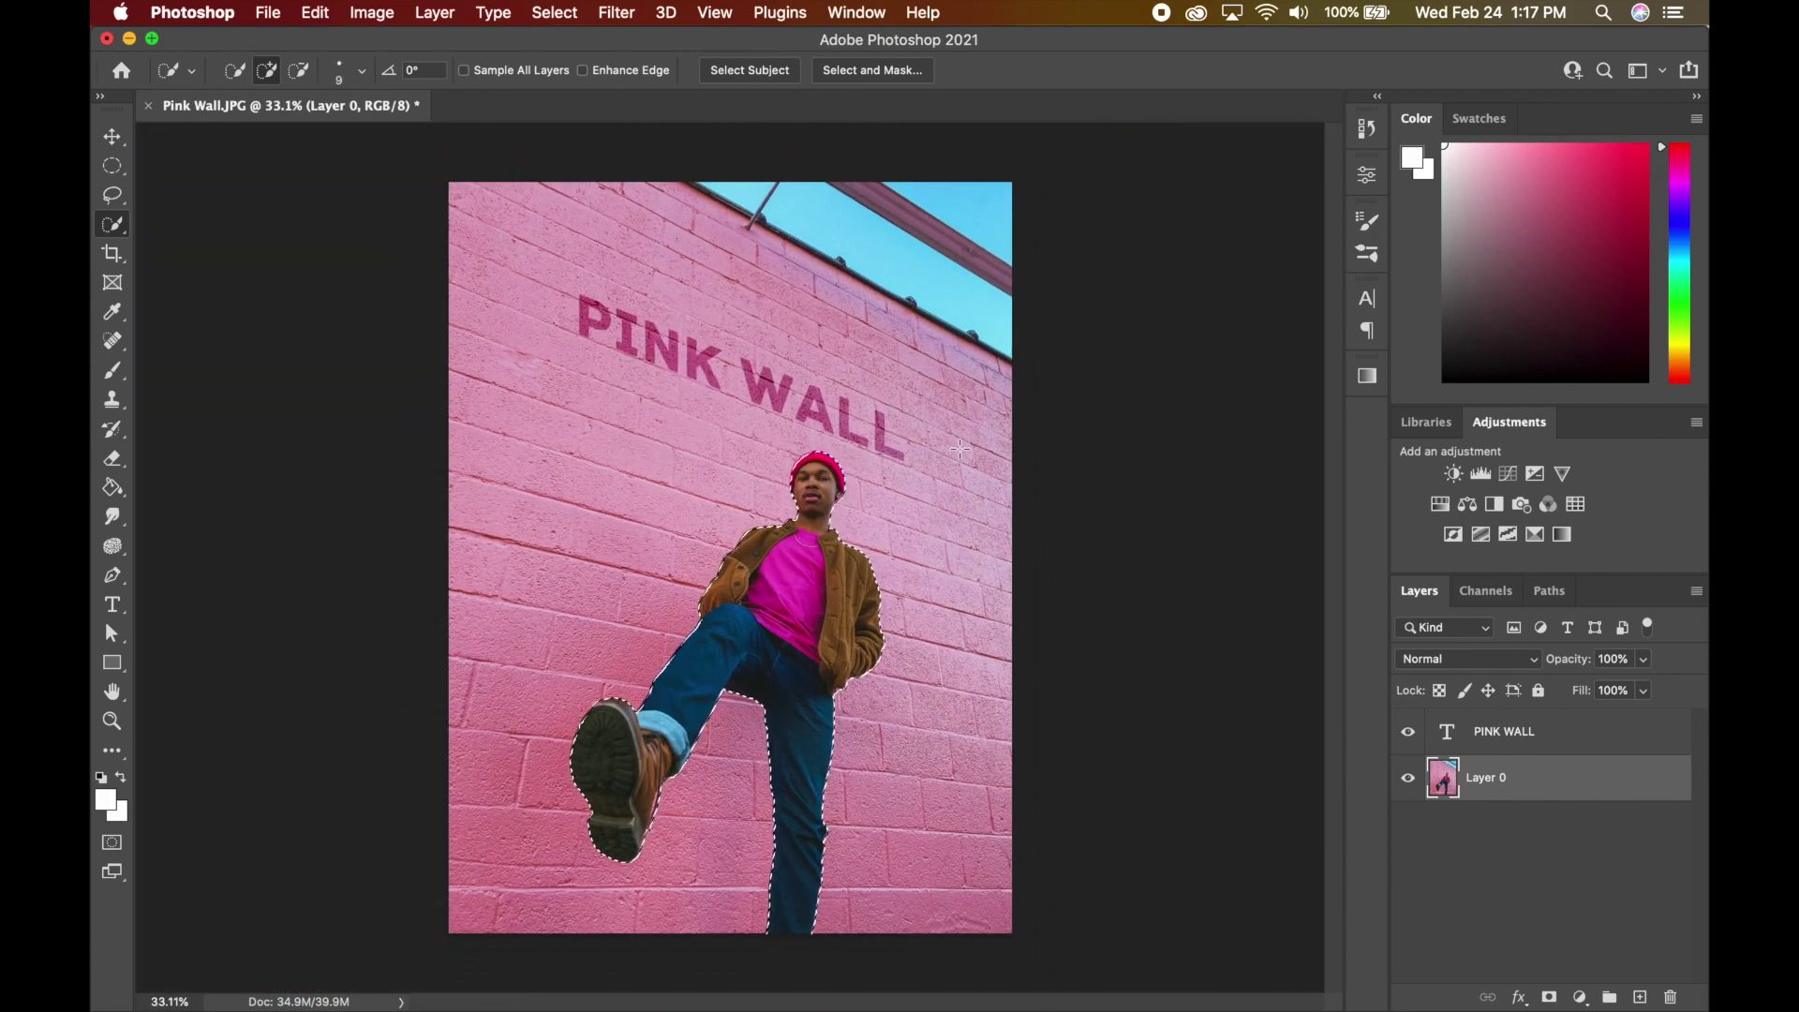
# - Add a Black & White adjustment layer limited to the selected man
pyautogui.click(113, 137)
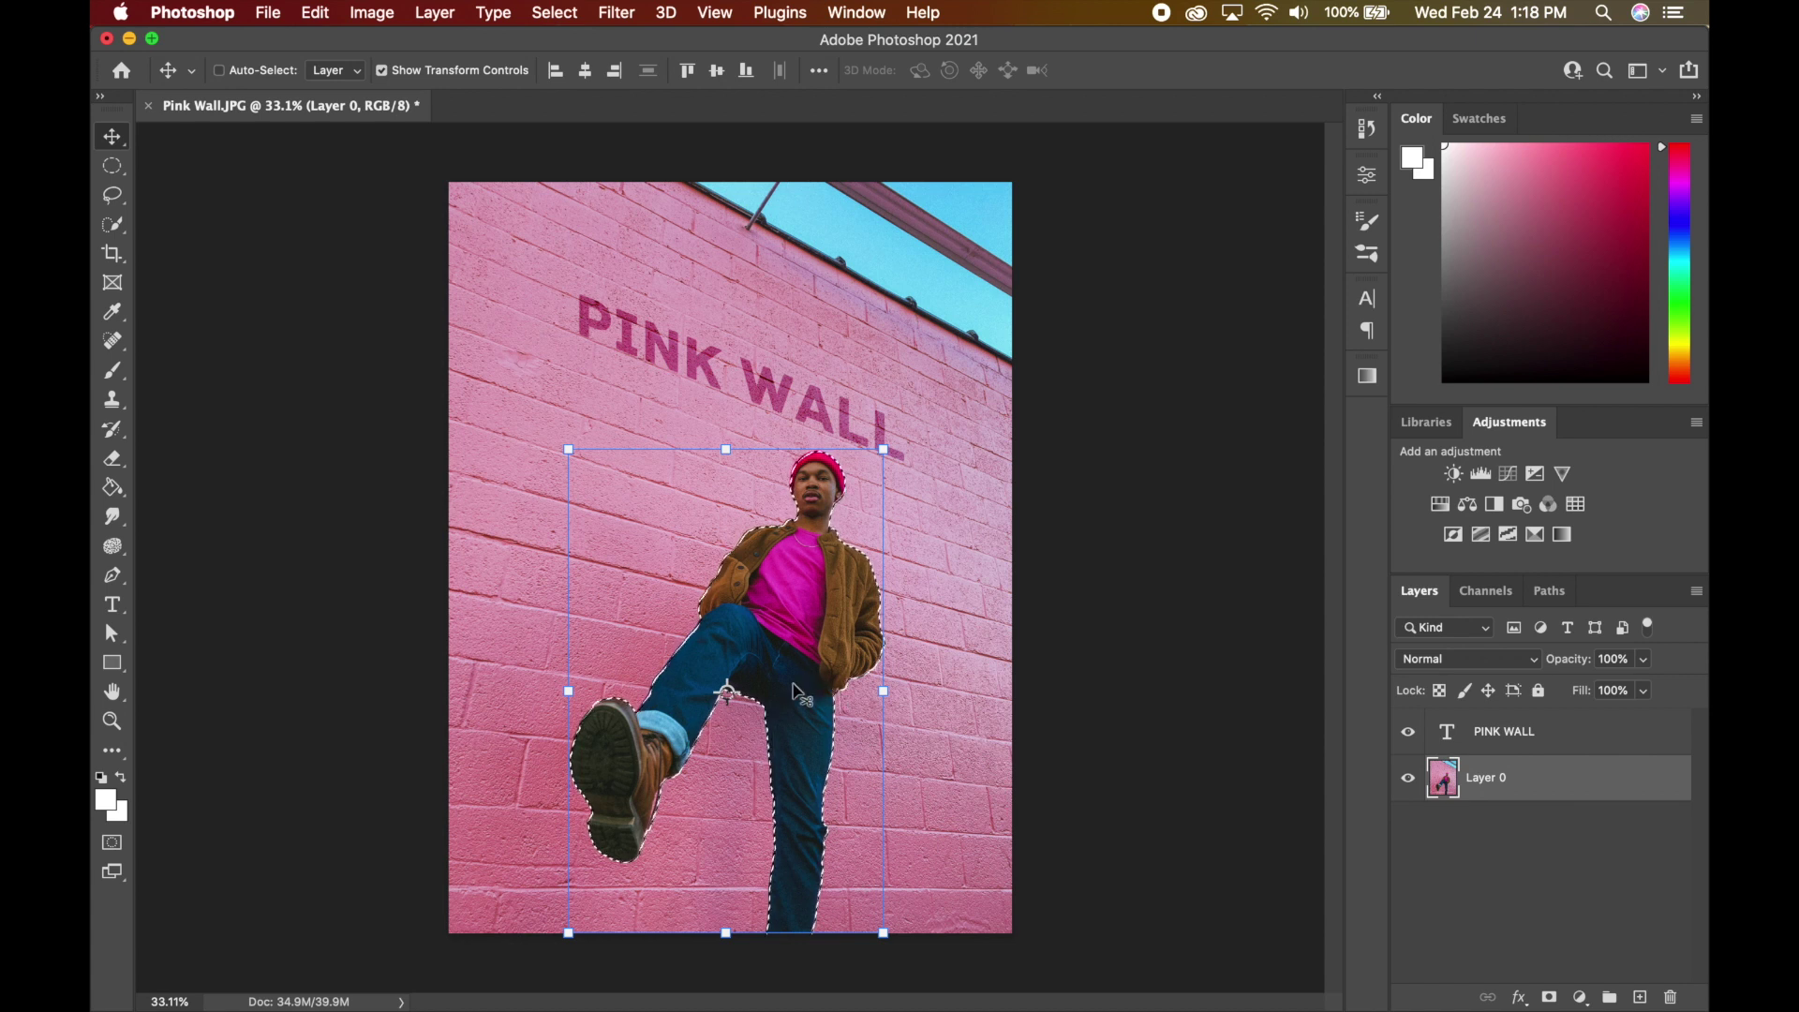
pyautogui.click(1581, 999)
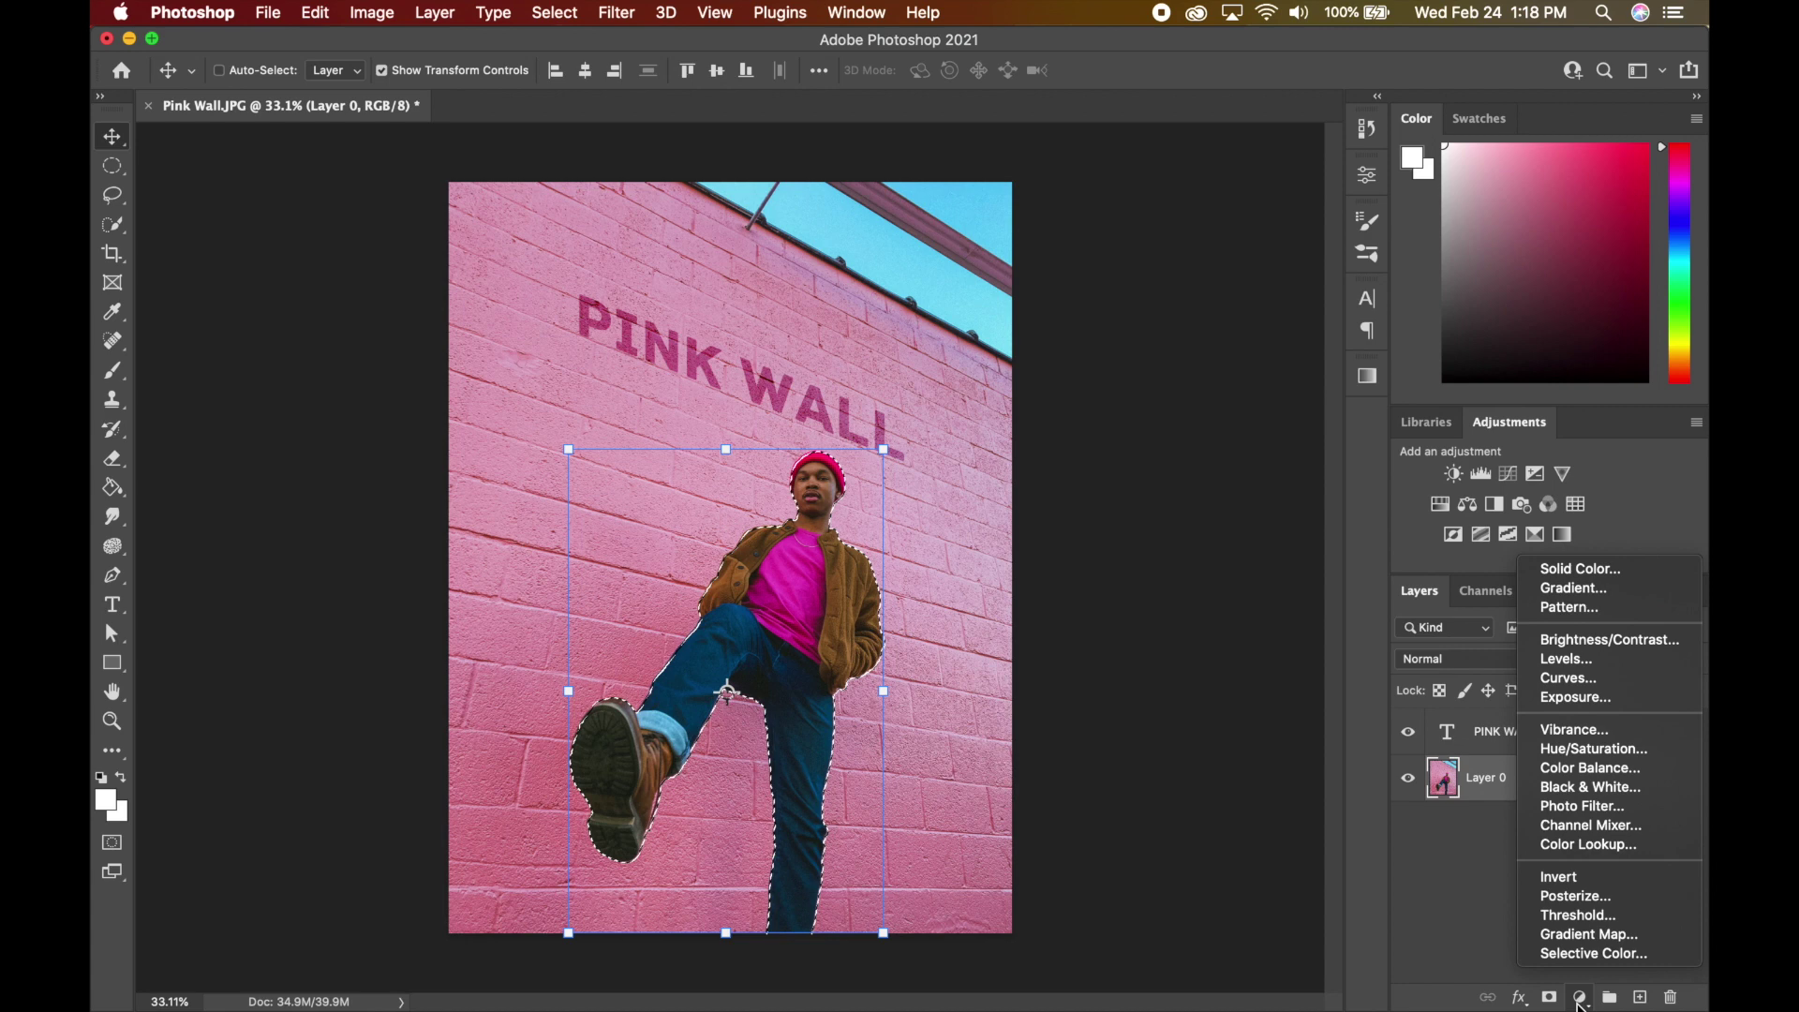
pyautogui.click(1579, 793)
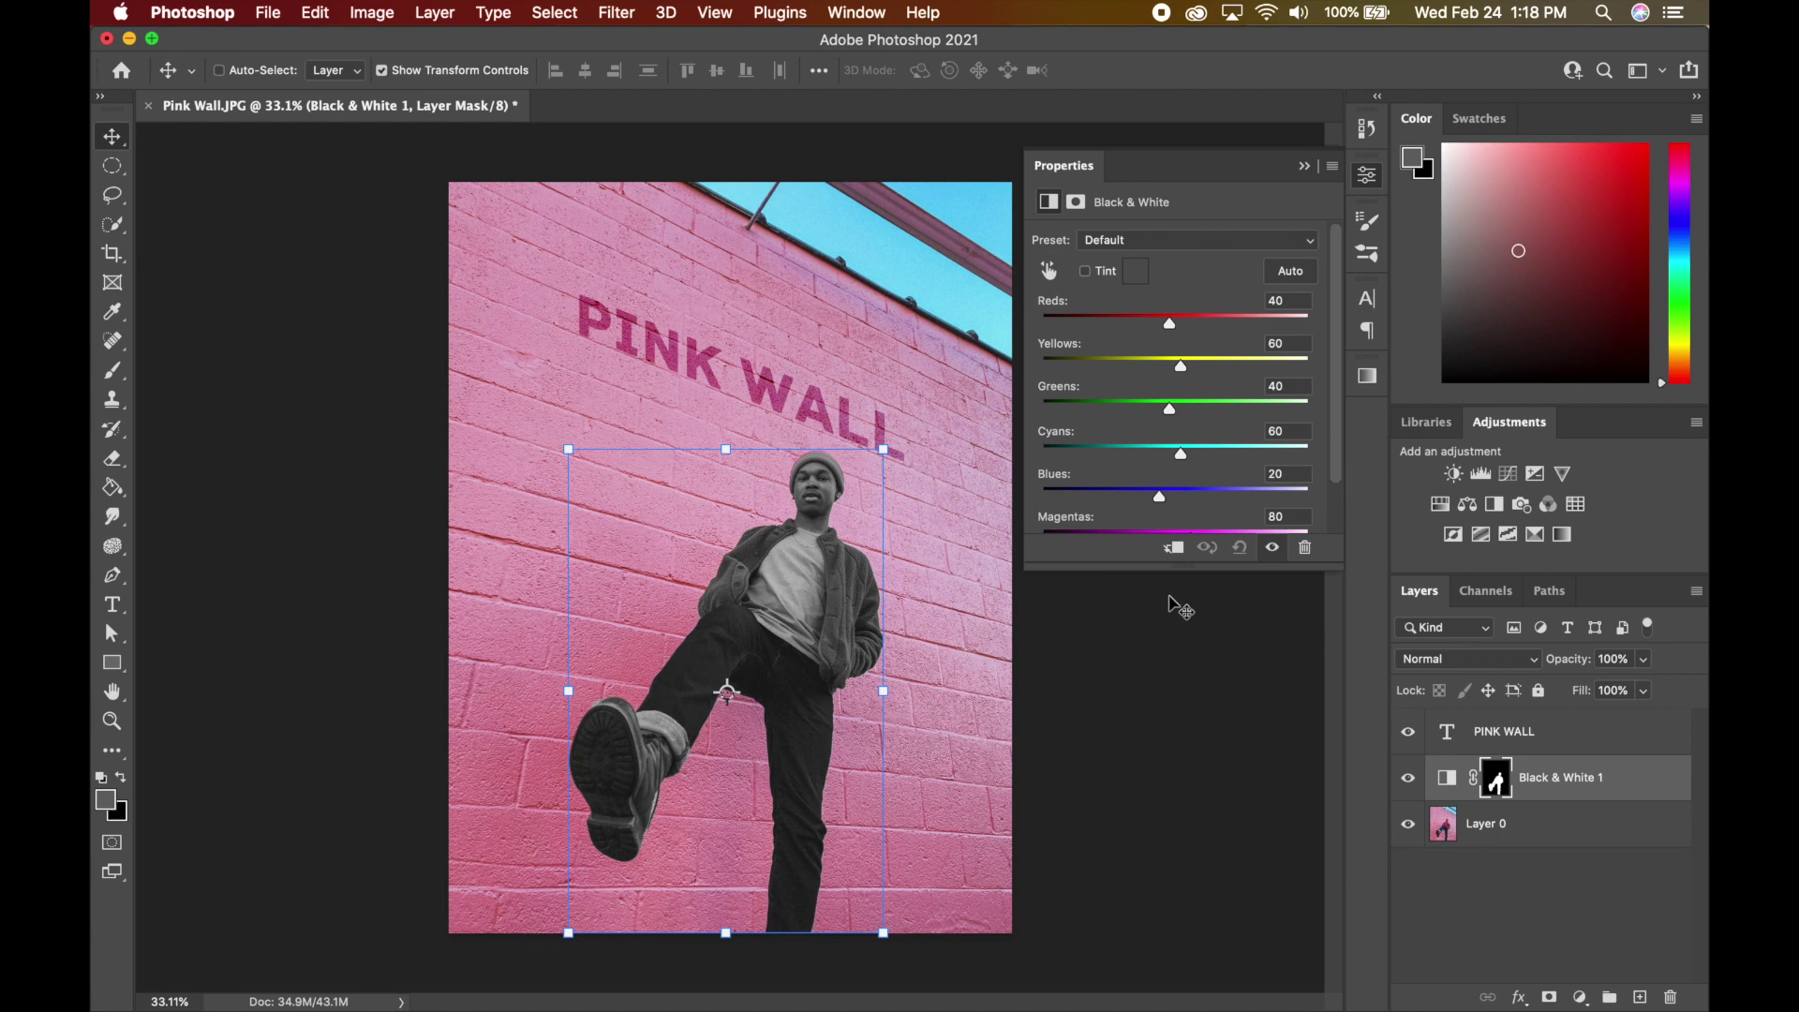
# - Set the Black & White adjustment's Cyans to 46 and close its properties
pyautogui.moveTo(1179, 457)
pyautogui.mouseDown()
pyautogui.moveTo(1147, 459)
pyautogui.moveTo(1173, 457)
pyautogui.mouseUp()
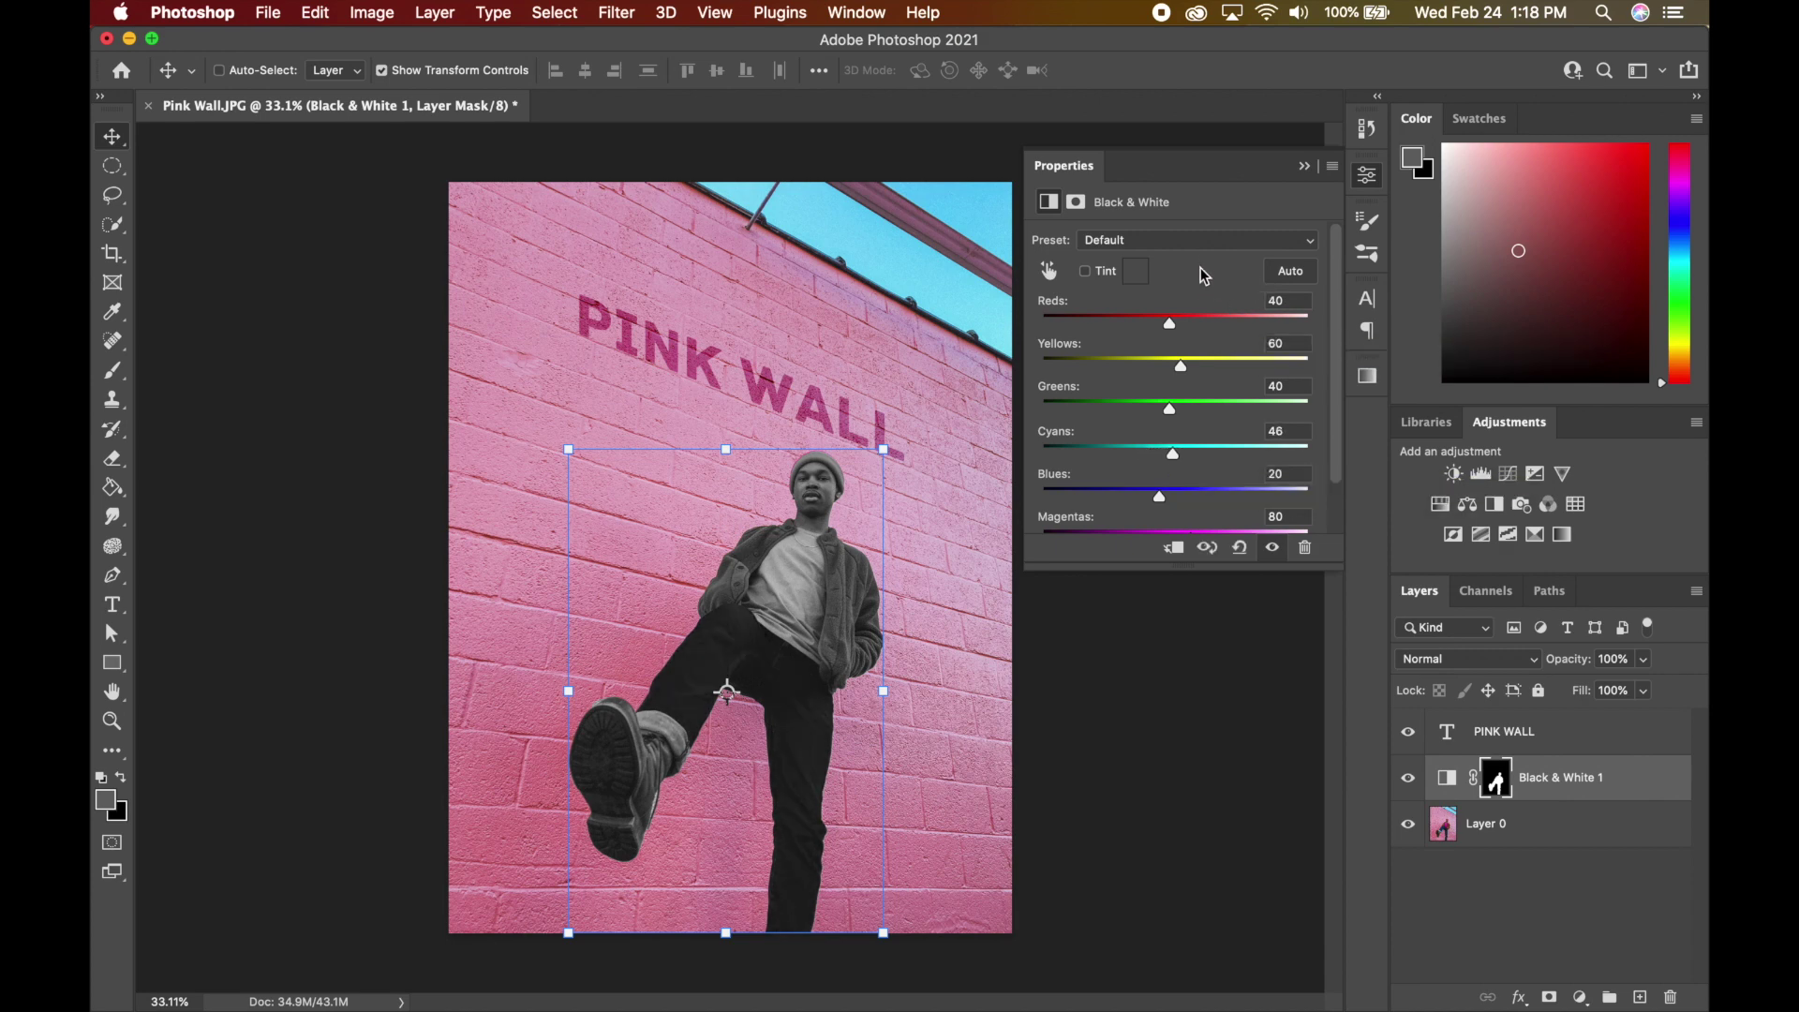
pyautogui.scroll(-3, 1198, 375)
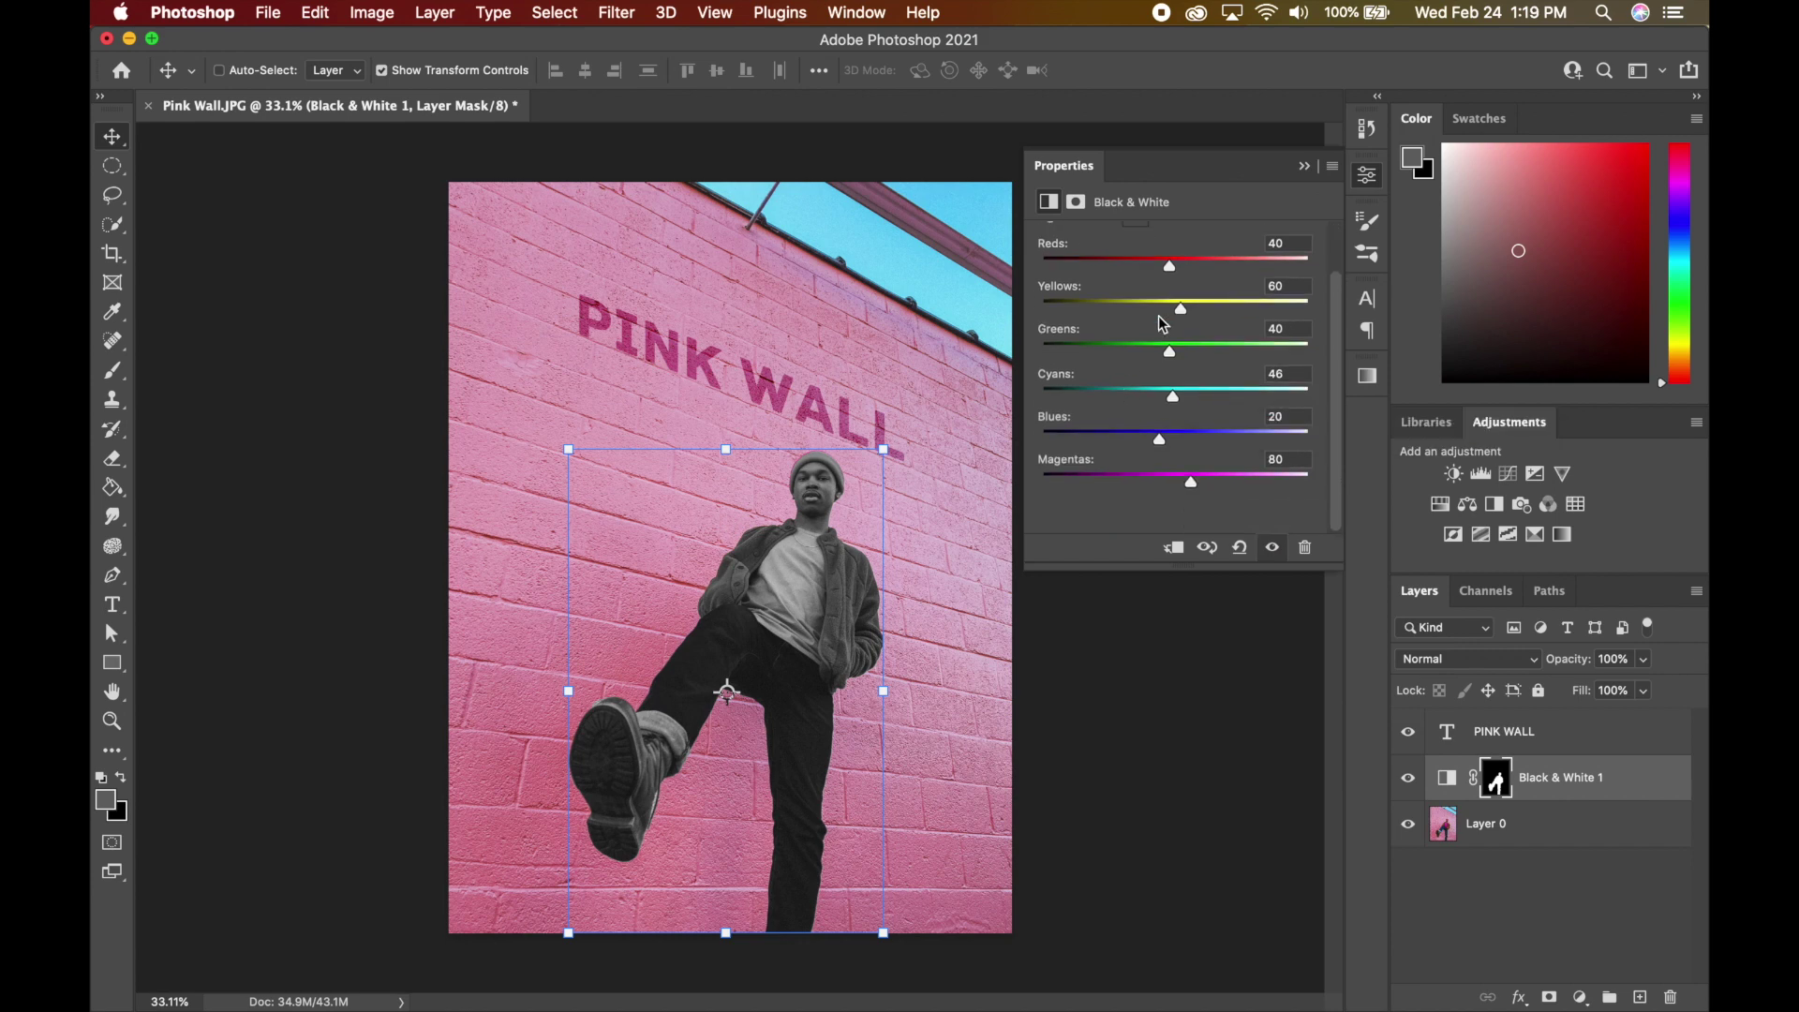
pyautogui.click(1304, 169)
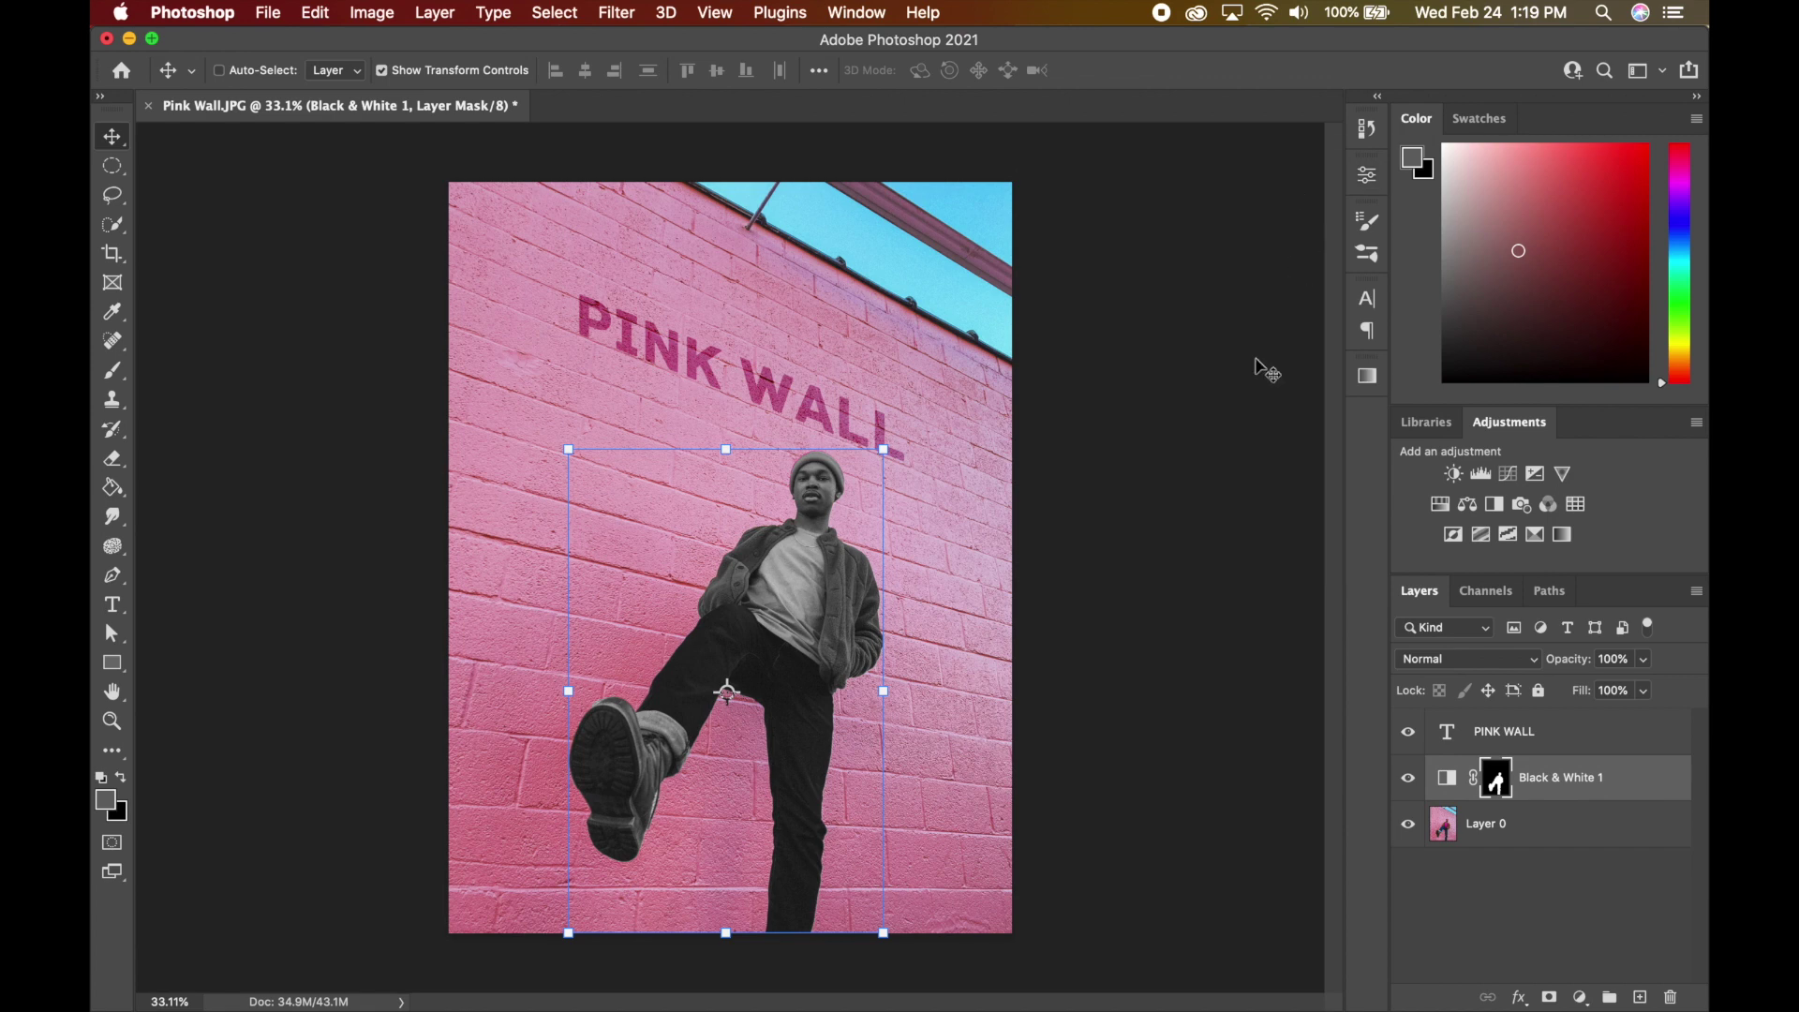
pyautogui.press('m')
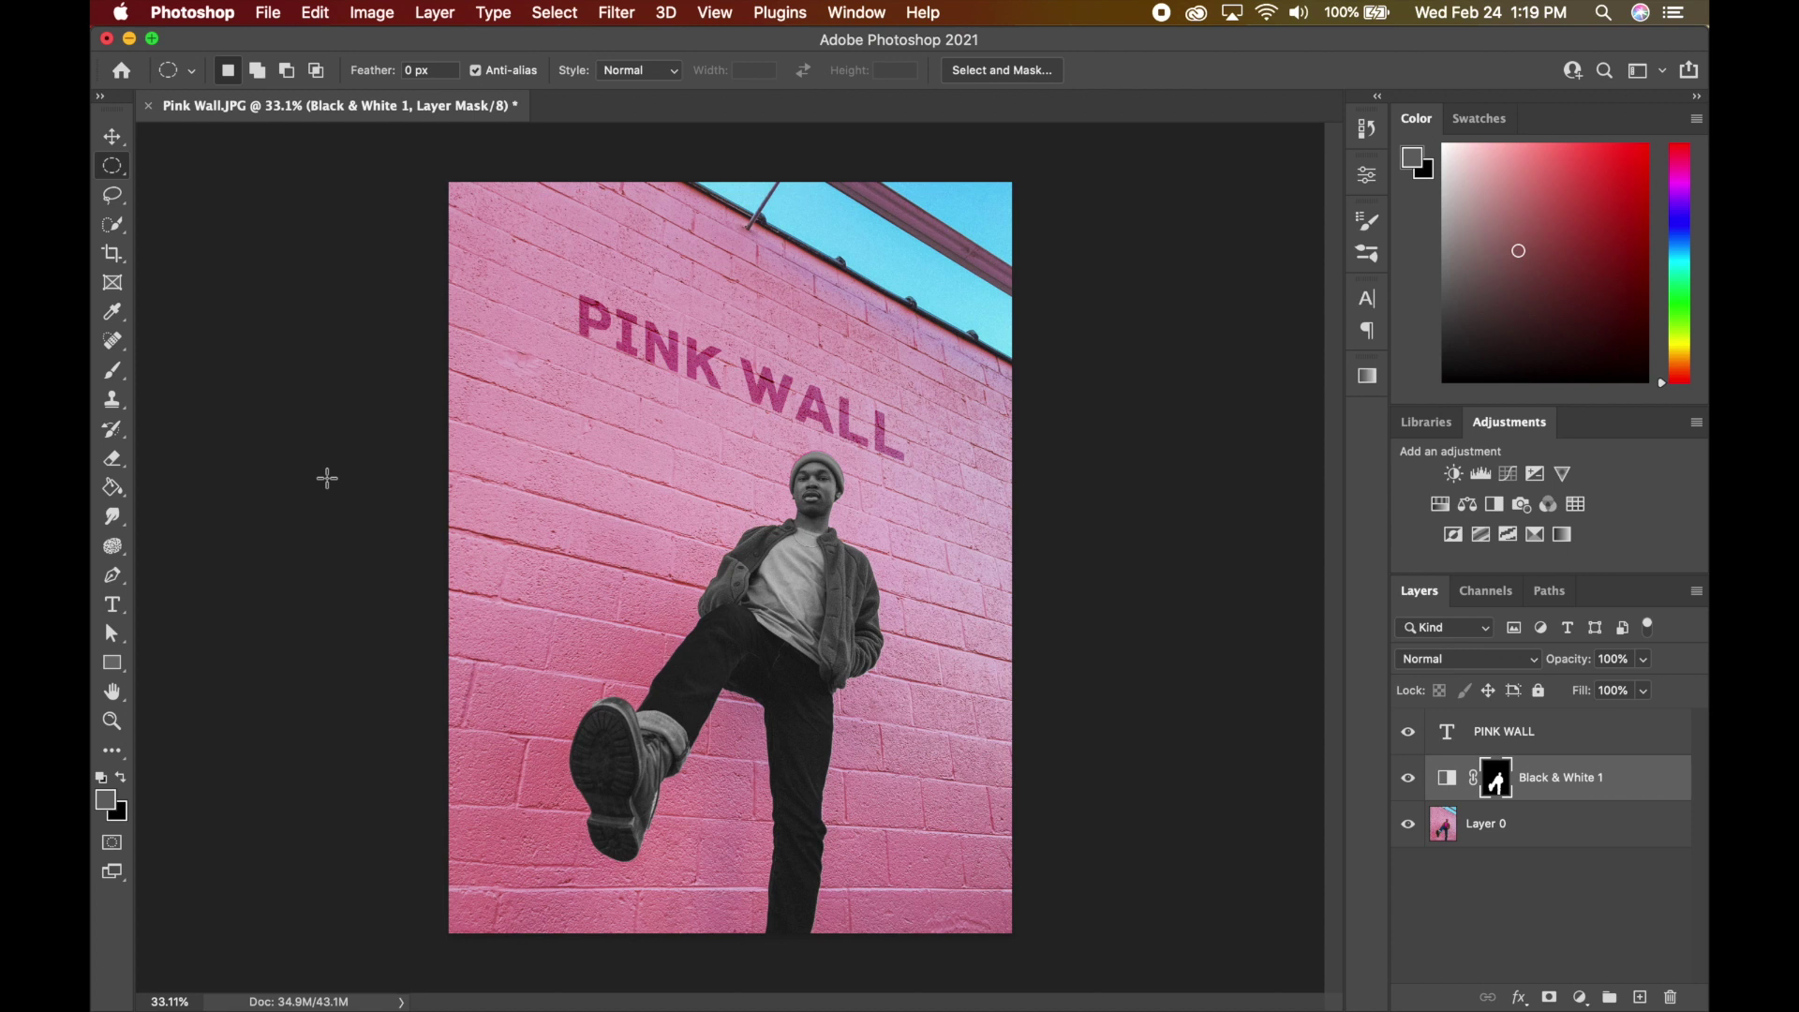
# - Draw a white rectangle about 1987 × 176 px across the wall just above the man's head
pyautogui.click(116, 667)
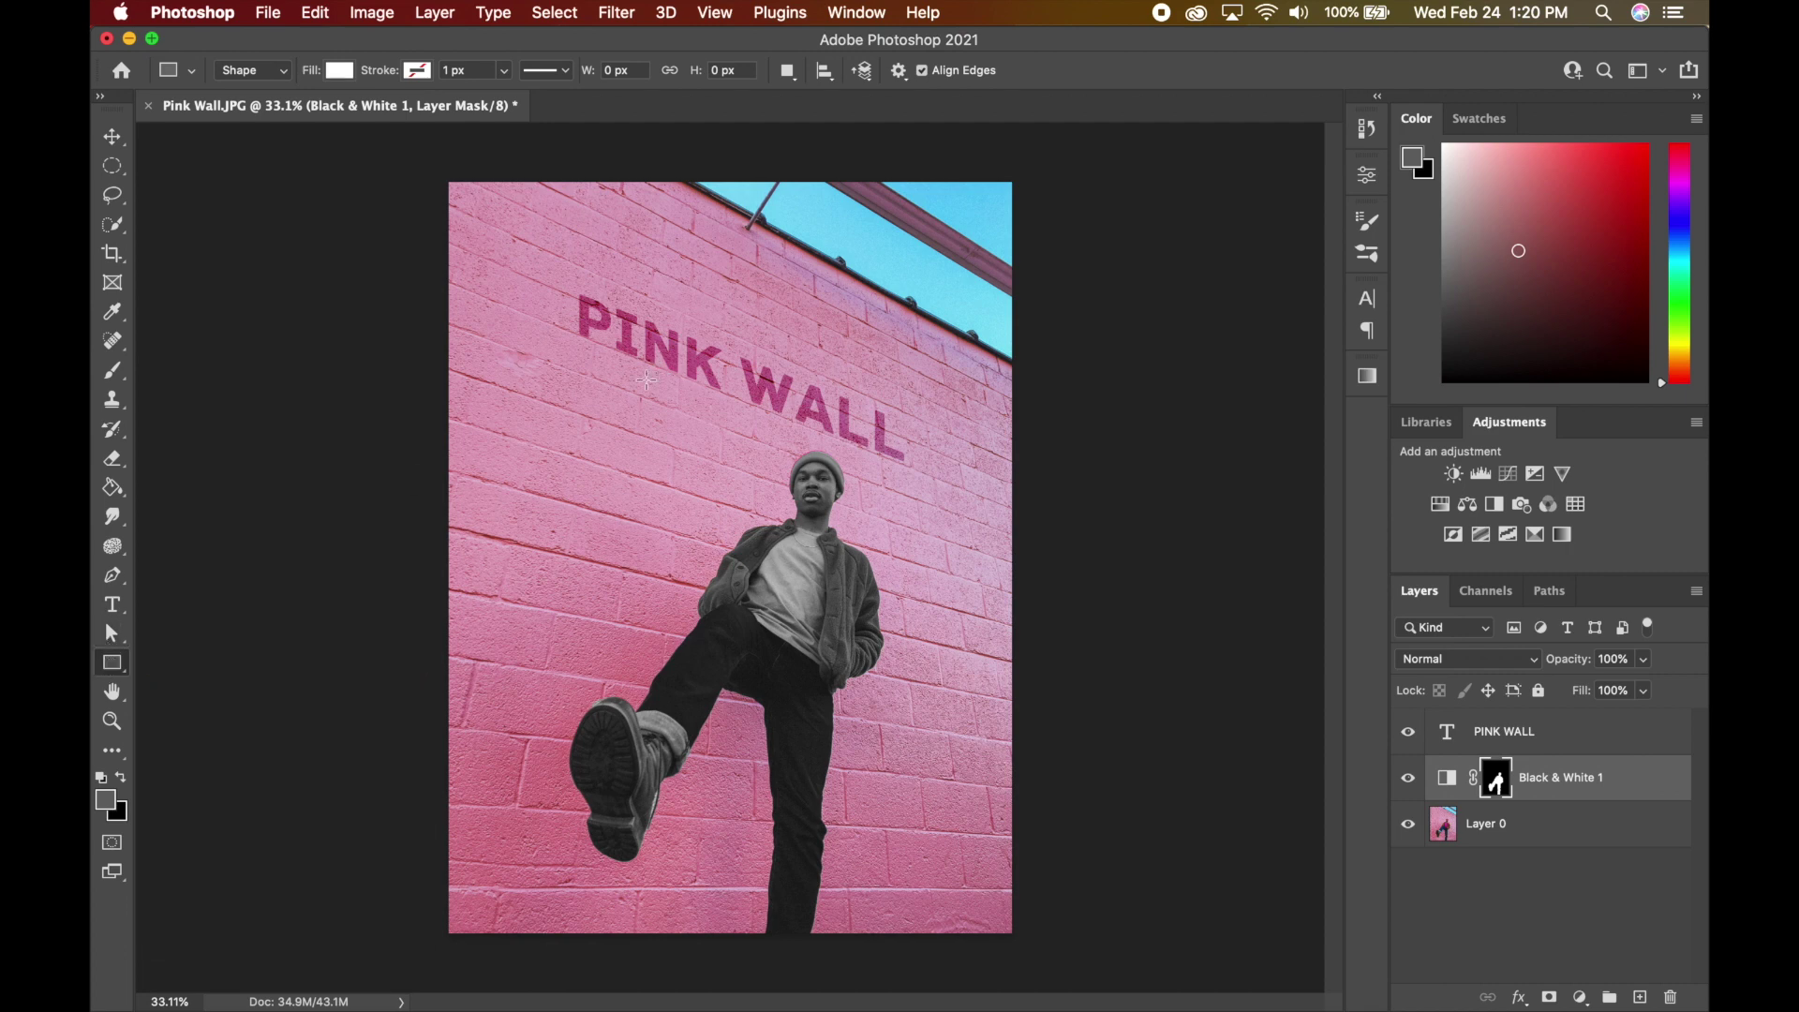
pyautogui.moveTo(555, 414); pyautogui.dragTo(925, 446)
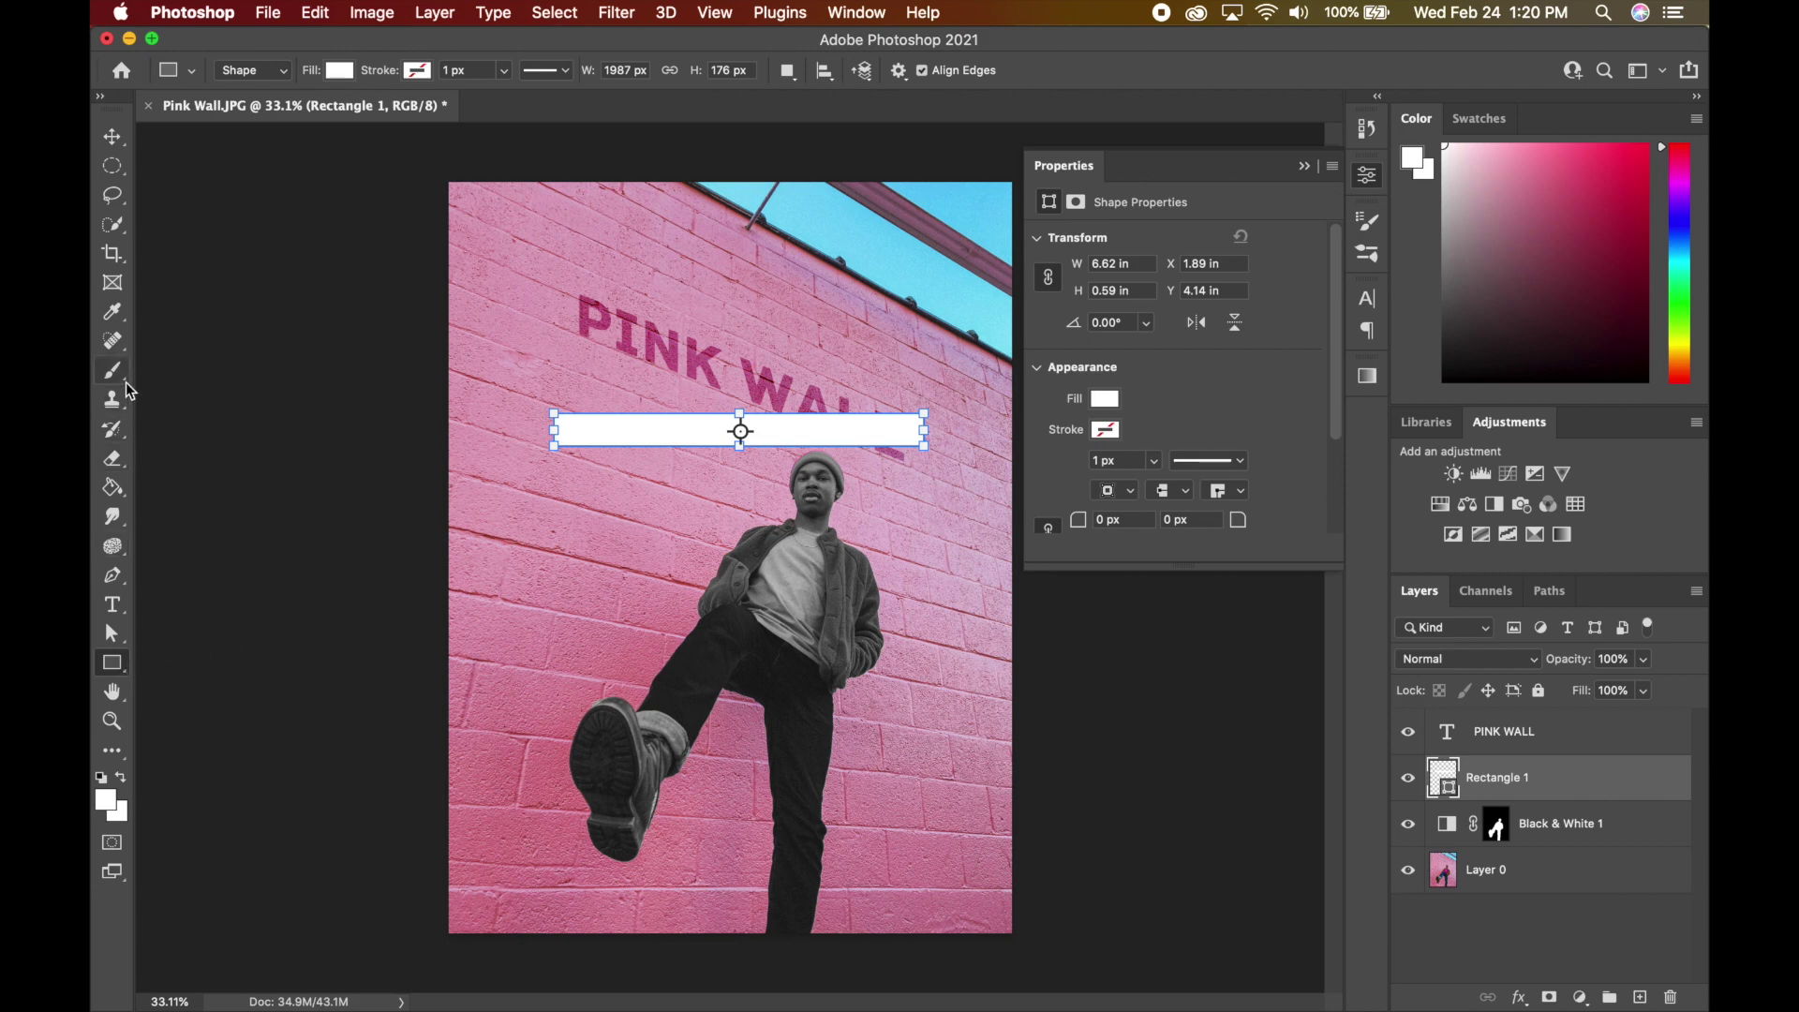
# - Look through the other shape tools, cancel creating a second rectangle, and delete the white rectangle
pyautogui.click(113, 663)
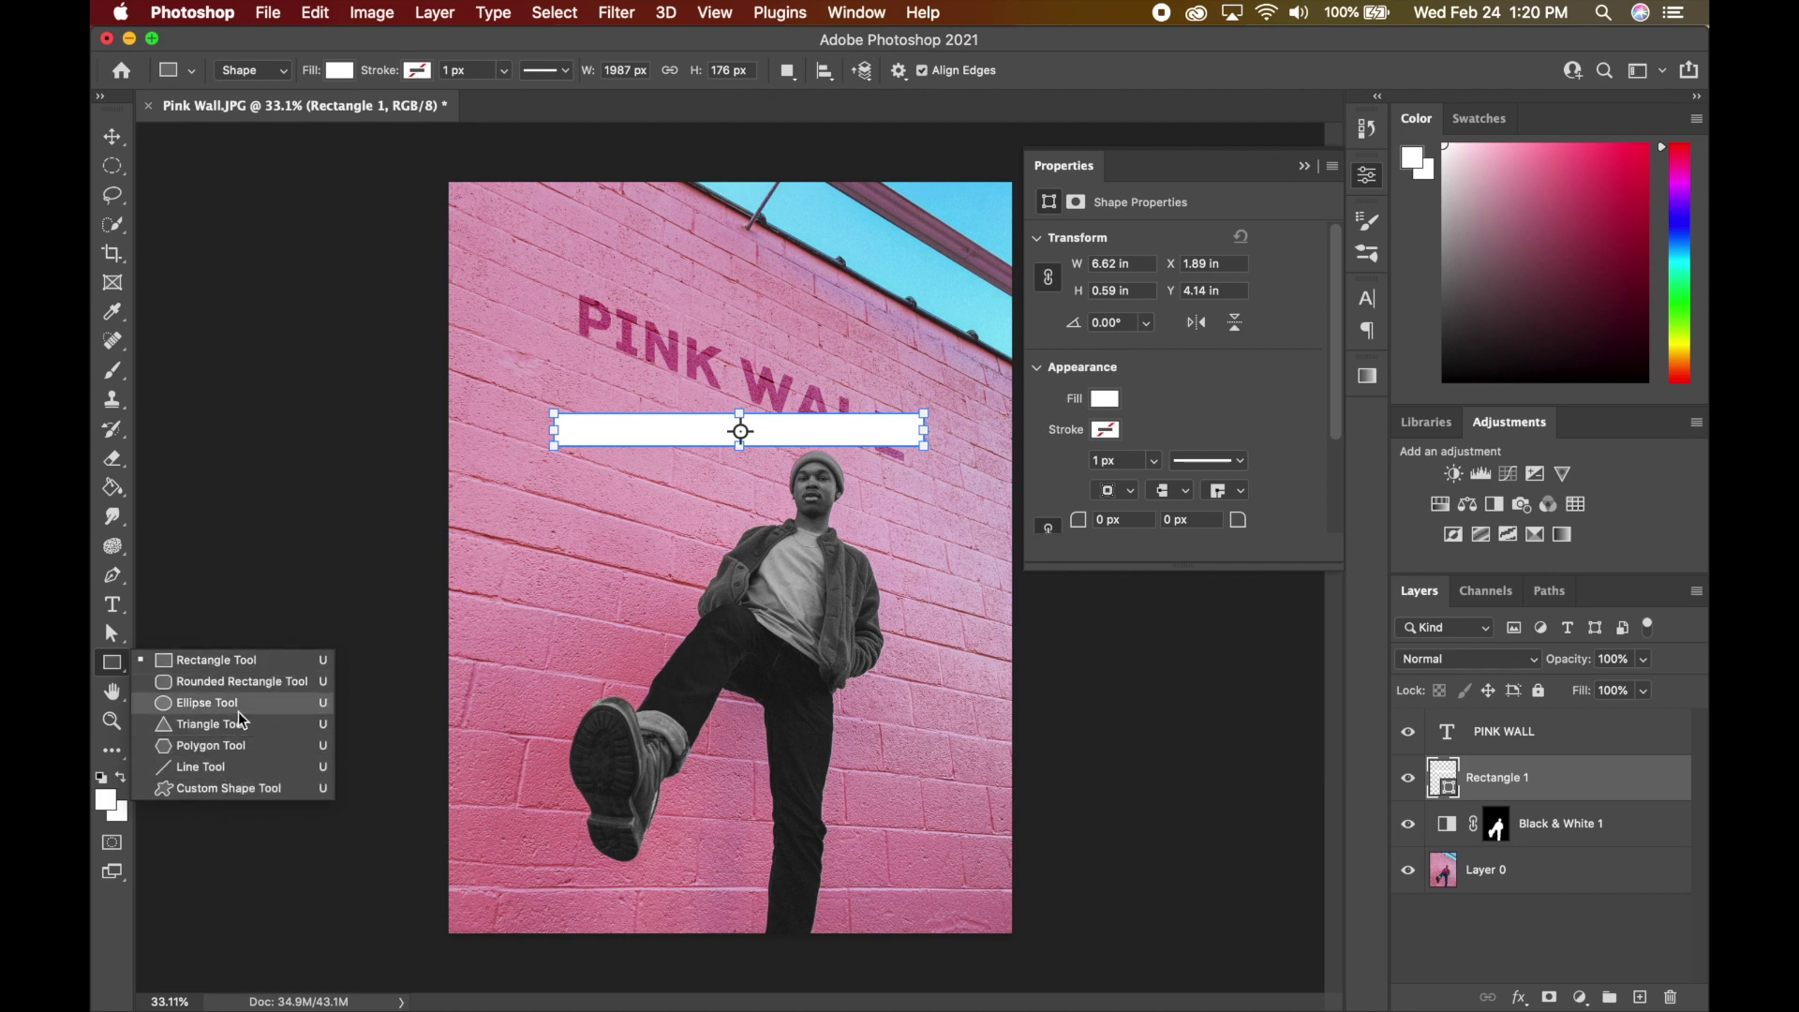
pyautogui.click(647, 503)
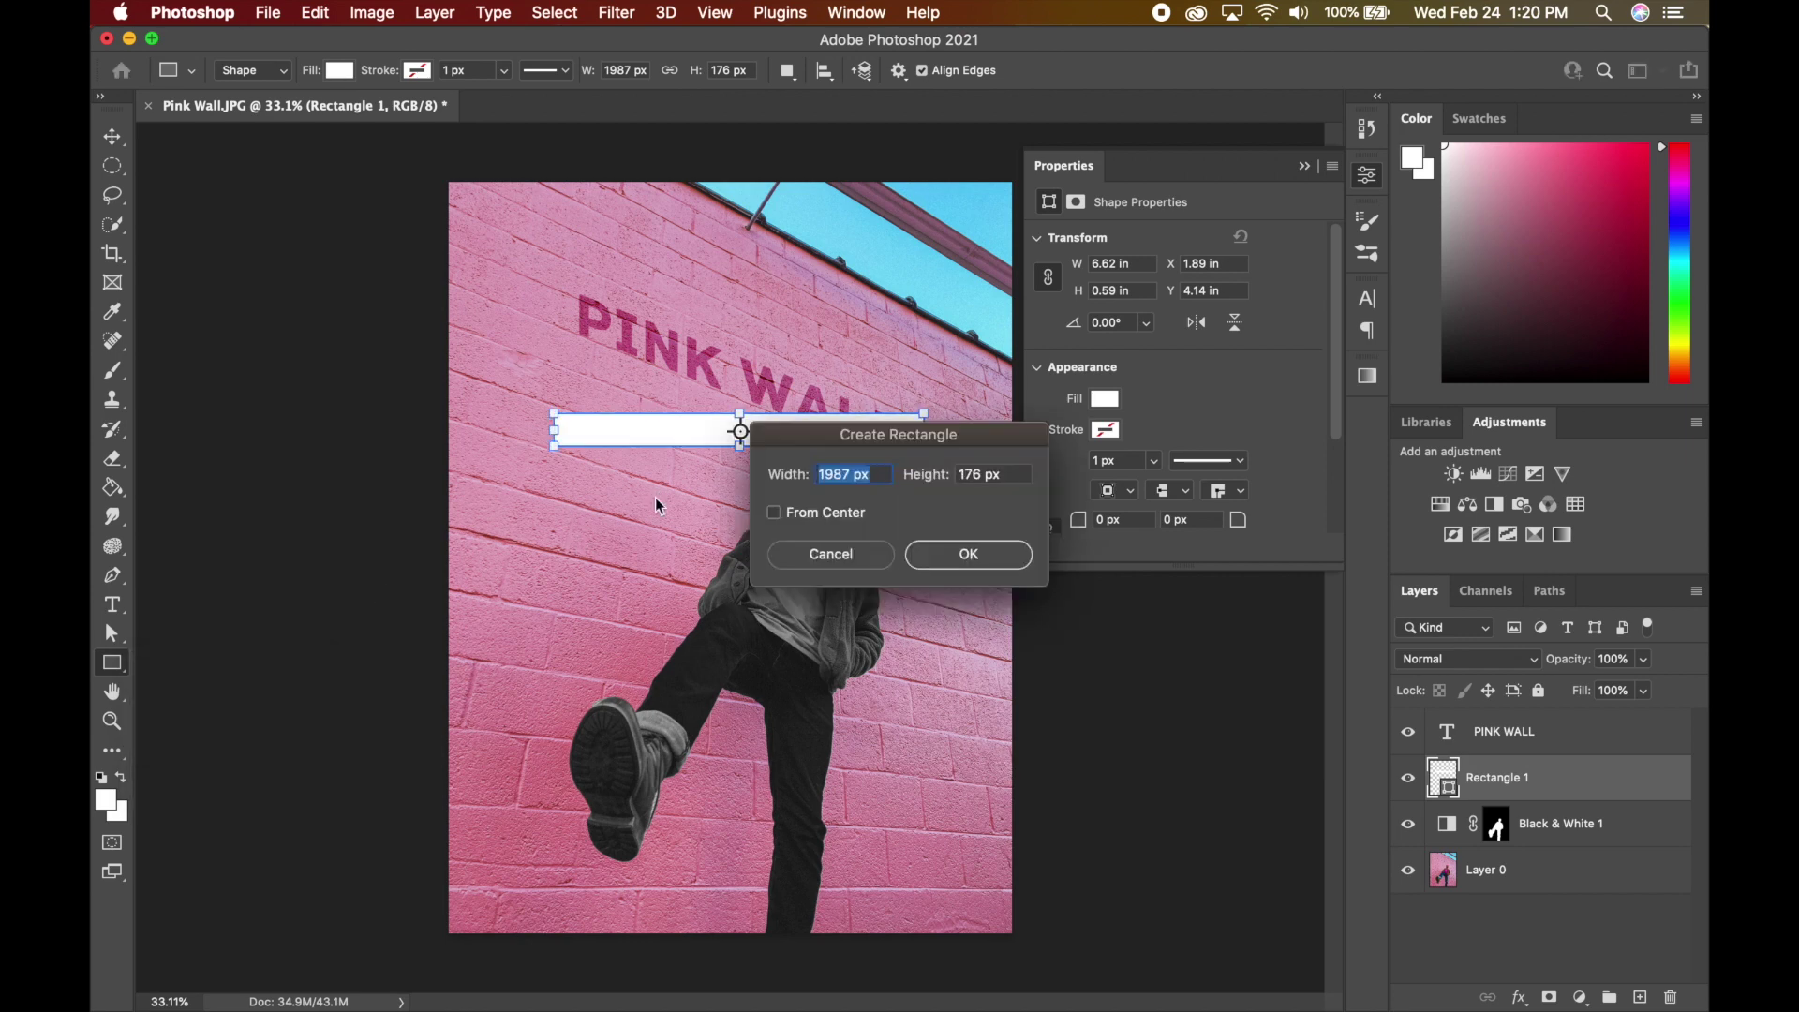
pyautogui.click(827, 545)
pyautogui.click(1311, 176)
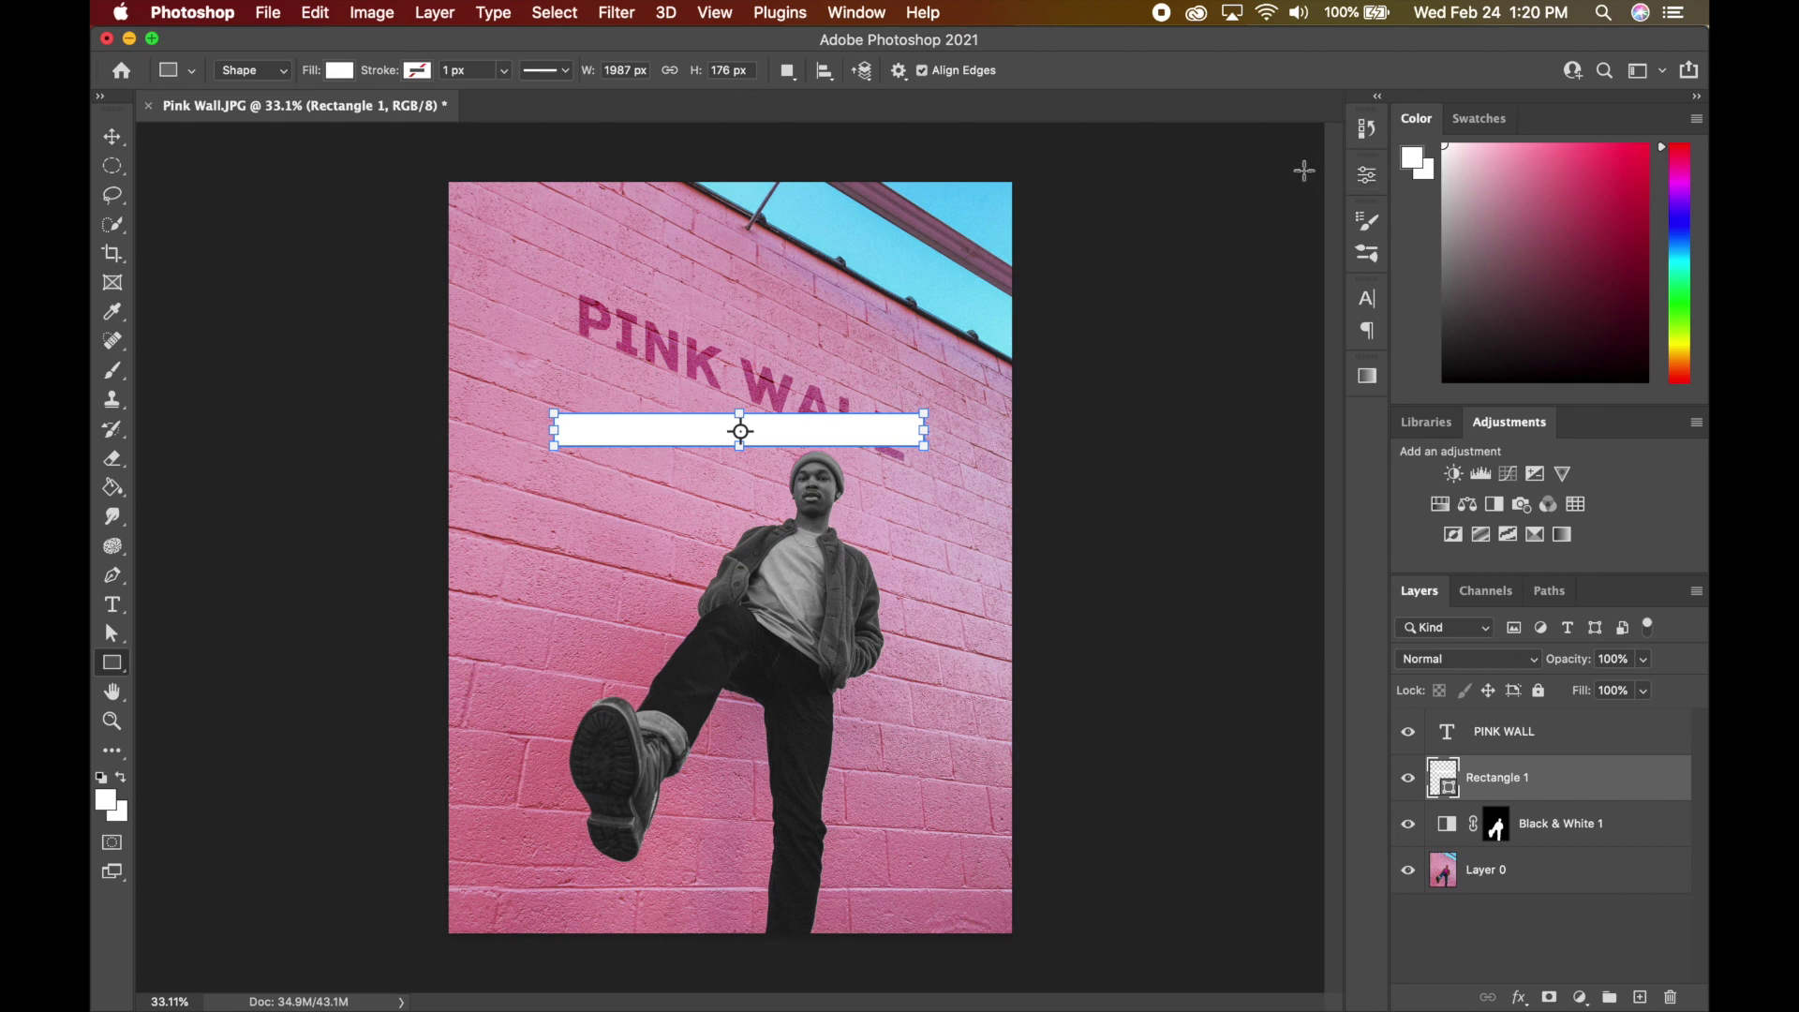
pyautogui.press('BackSpace')
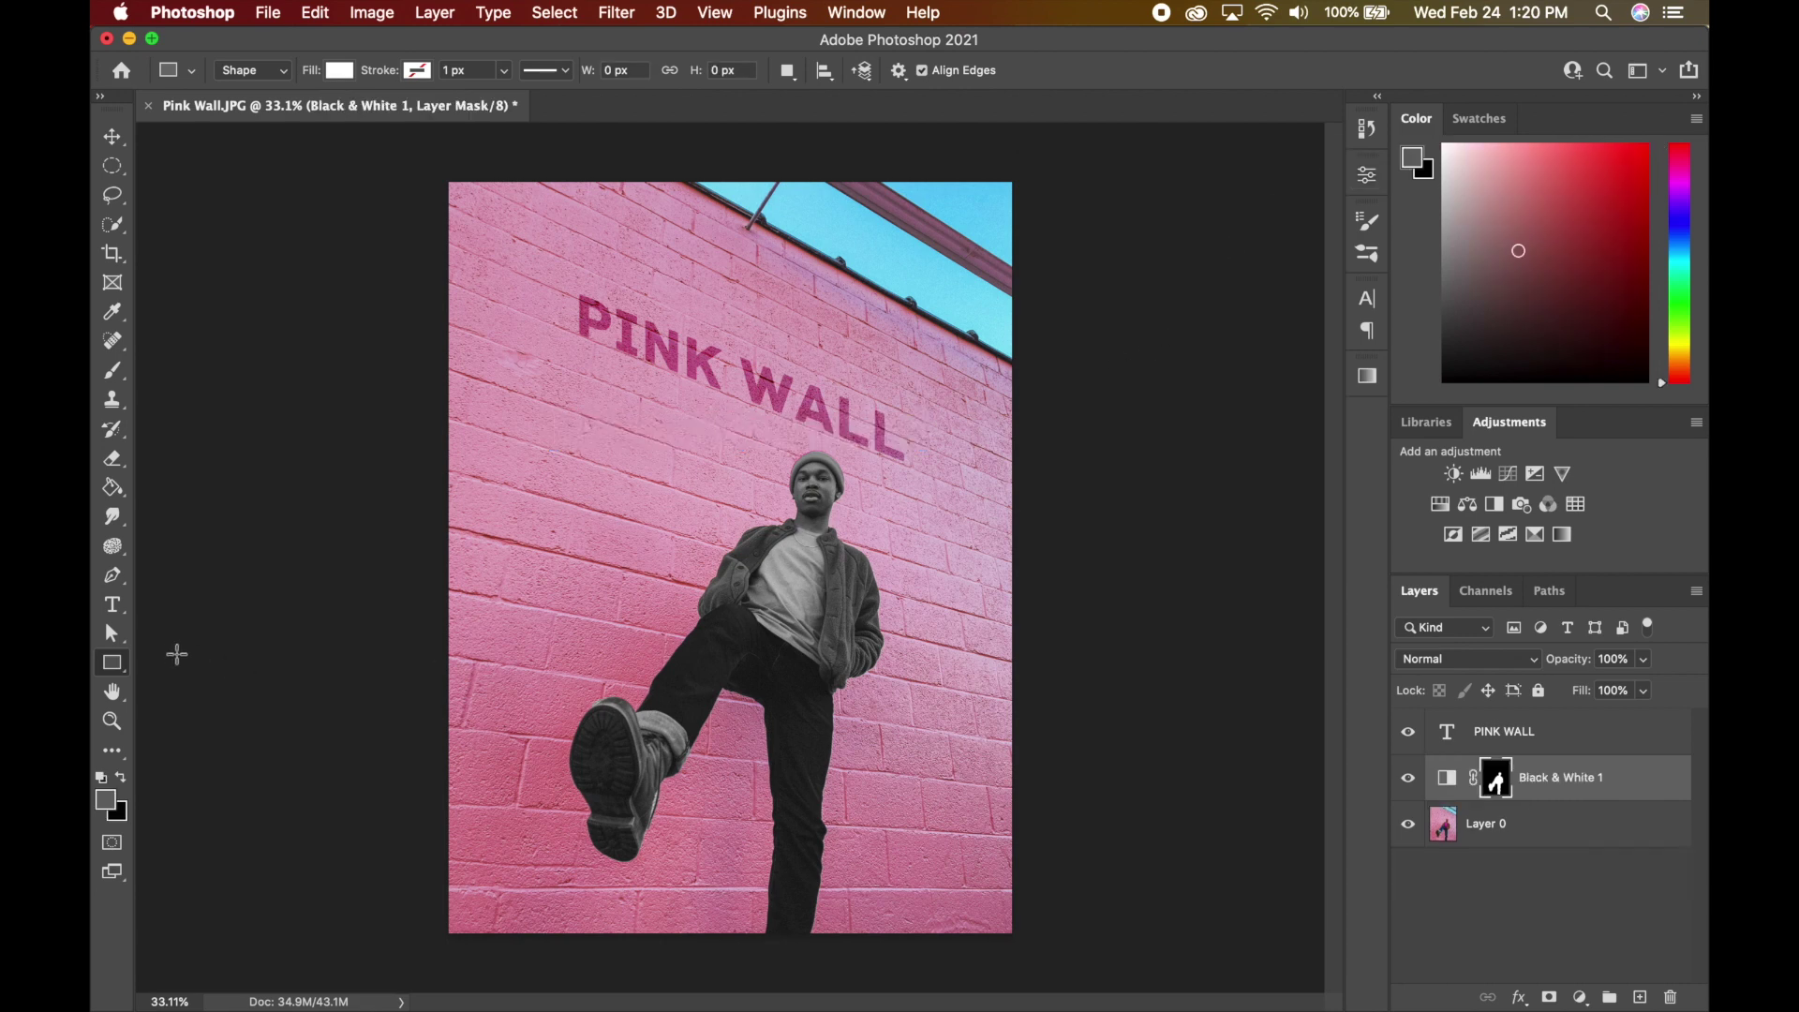
# - Draw a white circle about 1523 × 1523 px over the man's upper body with the Ellipse tool
pyautogui.rightClick(124, 671)
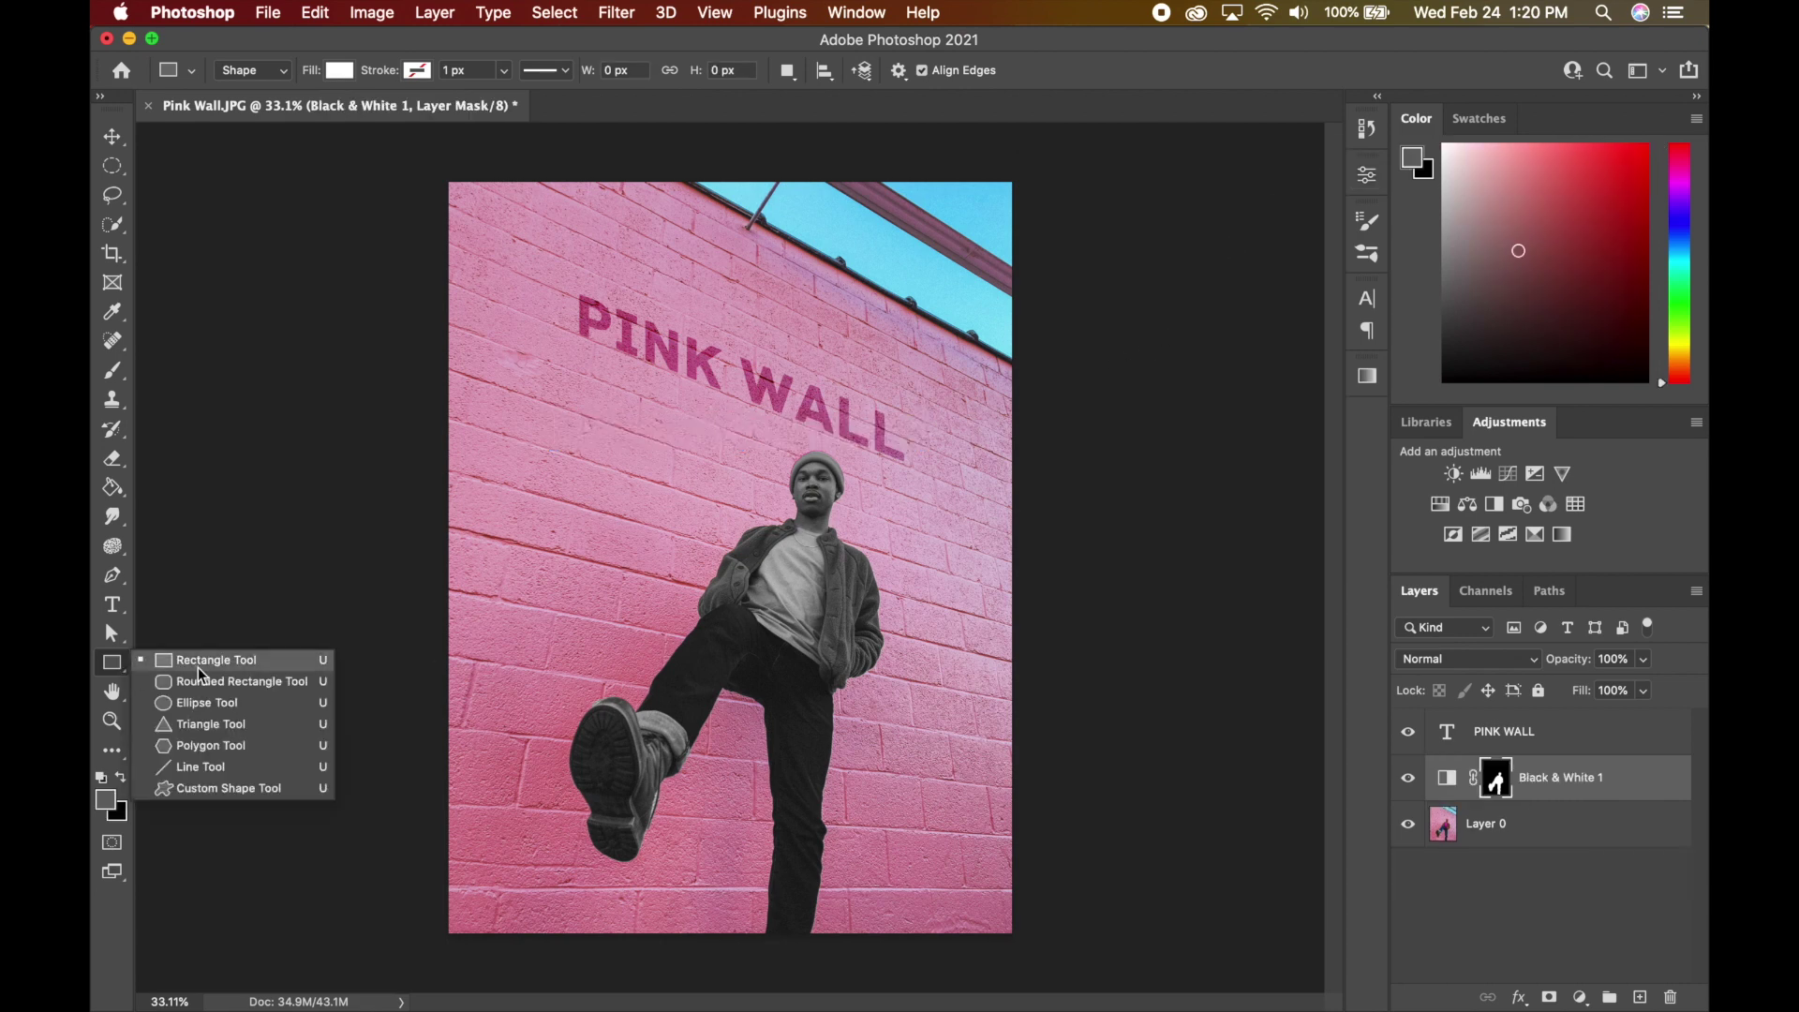
pyautogui.click(208, 703)
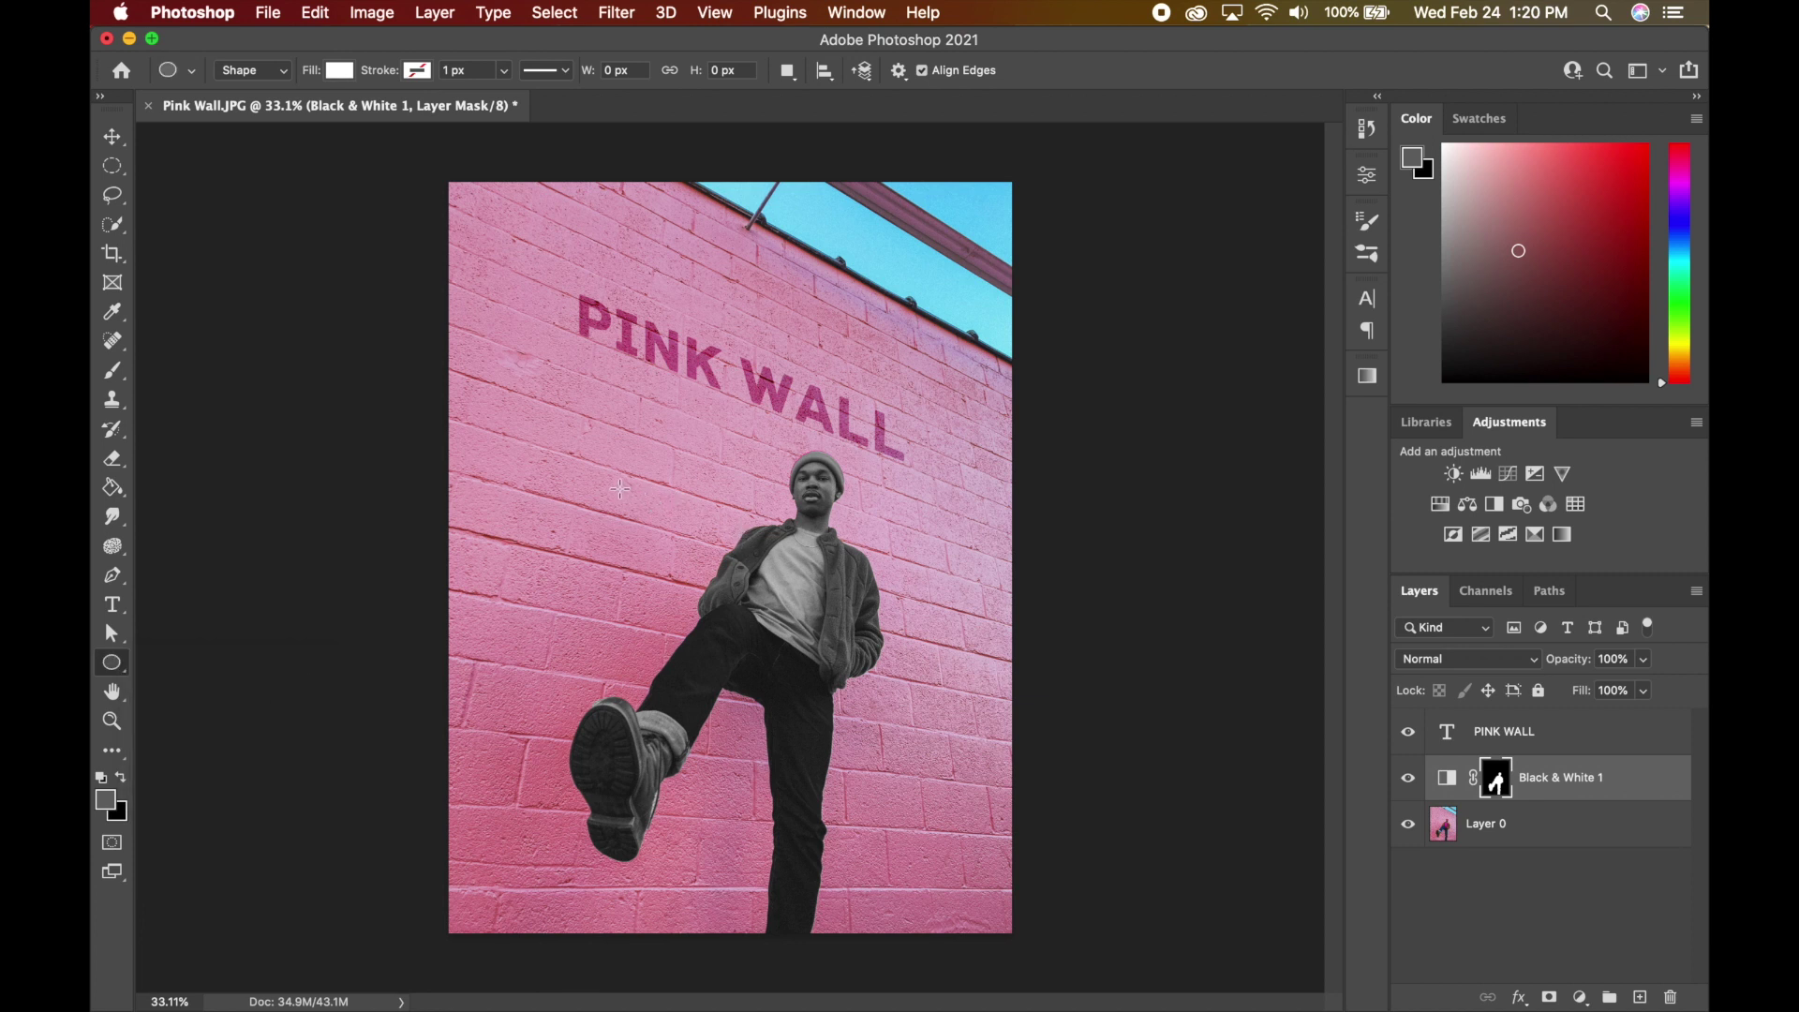
pyautogui.moveTo(616, 483); pyautogui.dragTo(962, 765)
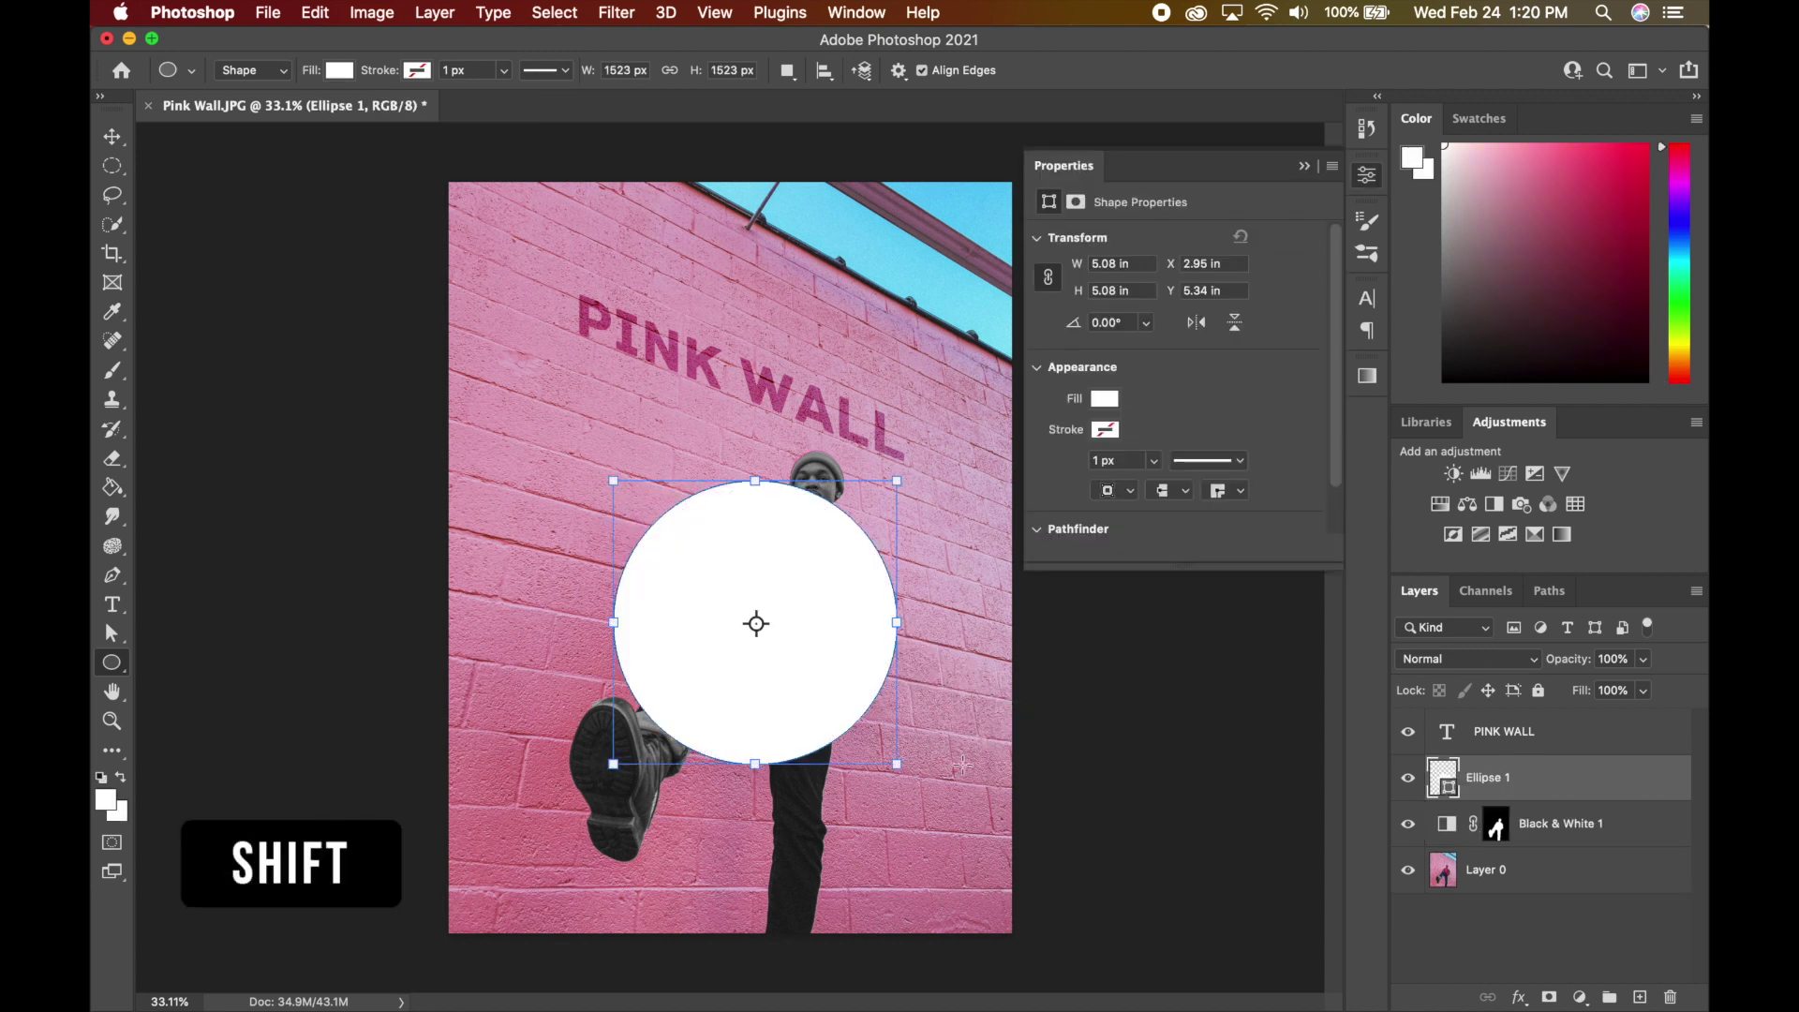
# - Move the circle onto the wall below the word PINK and shrink it to about 3.16 × 3.12 in
pyautogui.press('v')
pyautogui.moveTo(731, 525); pyautogui.dragTo(645, 440)
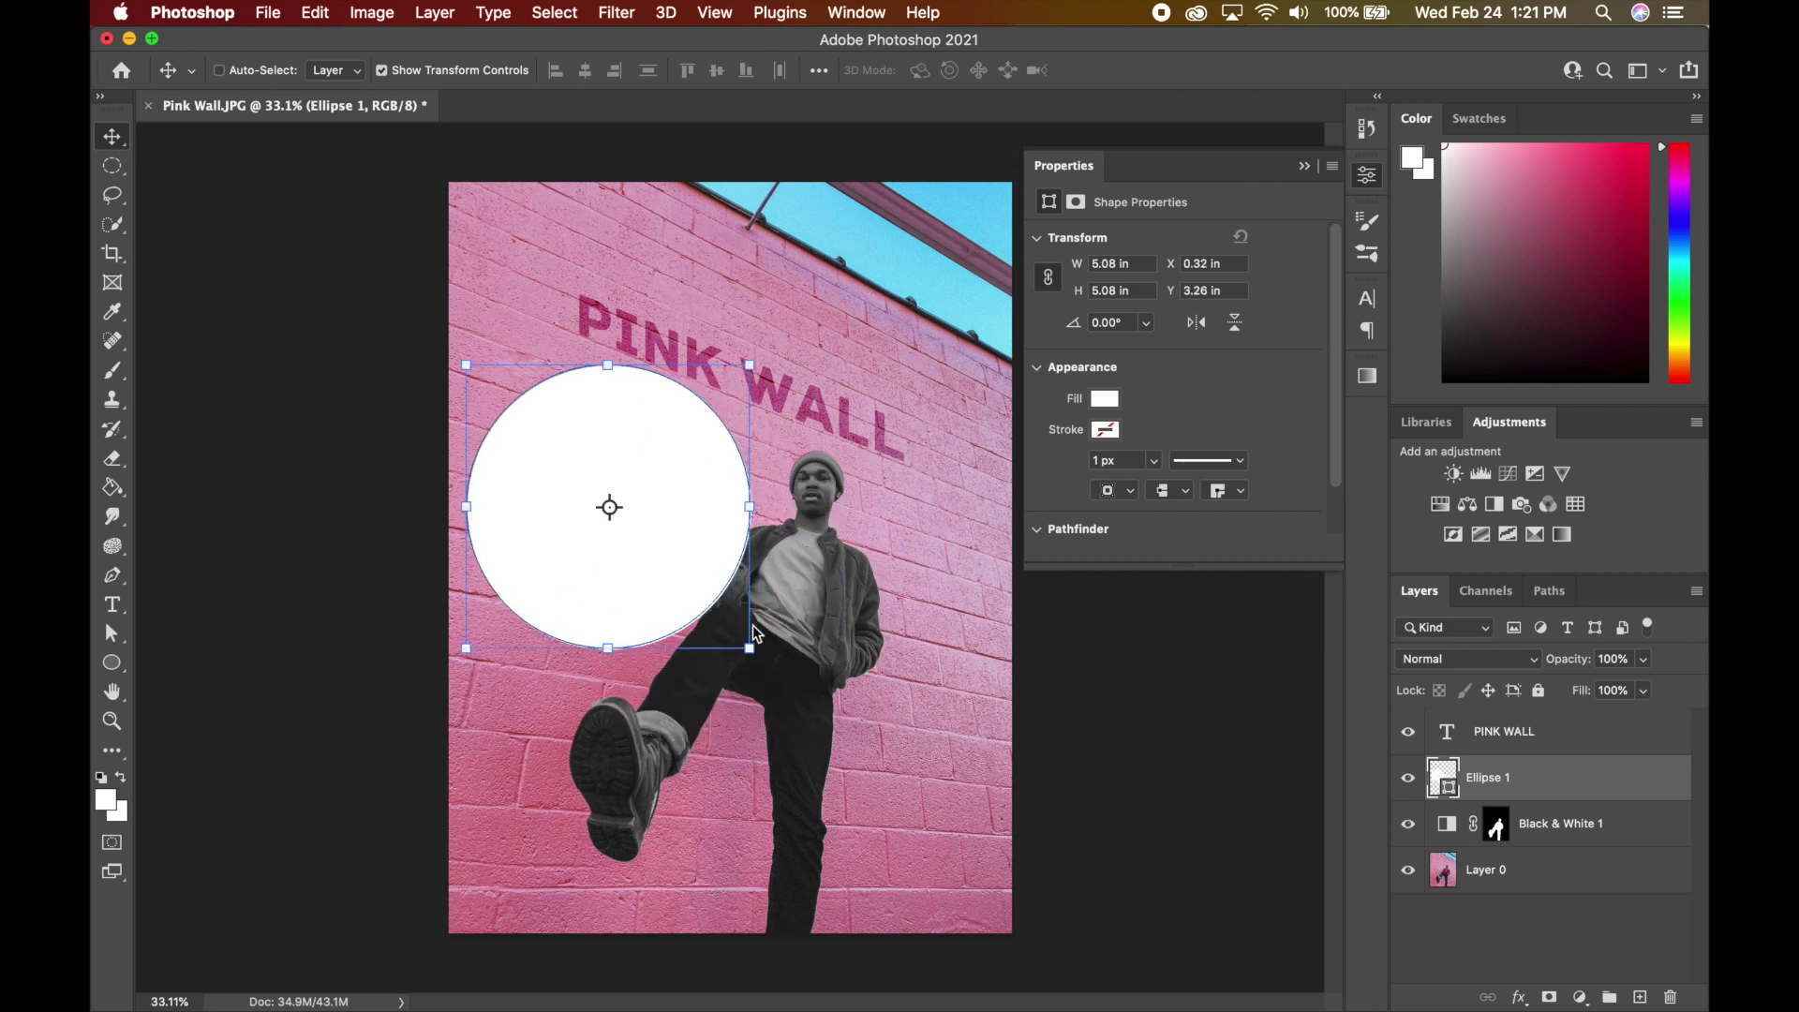
pyautogui.moveTo(749, 647); pyautogui.dragTo(637, 533)
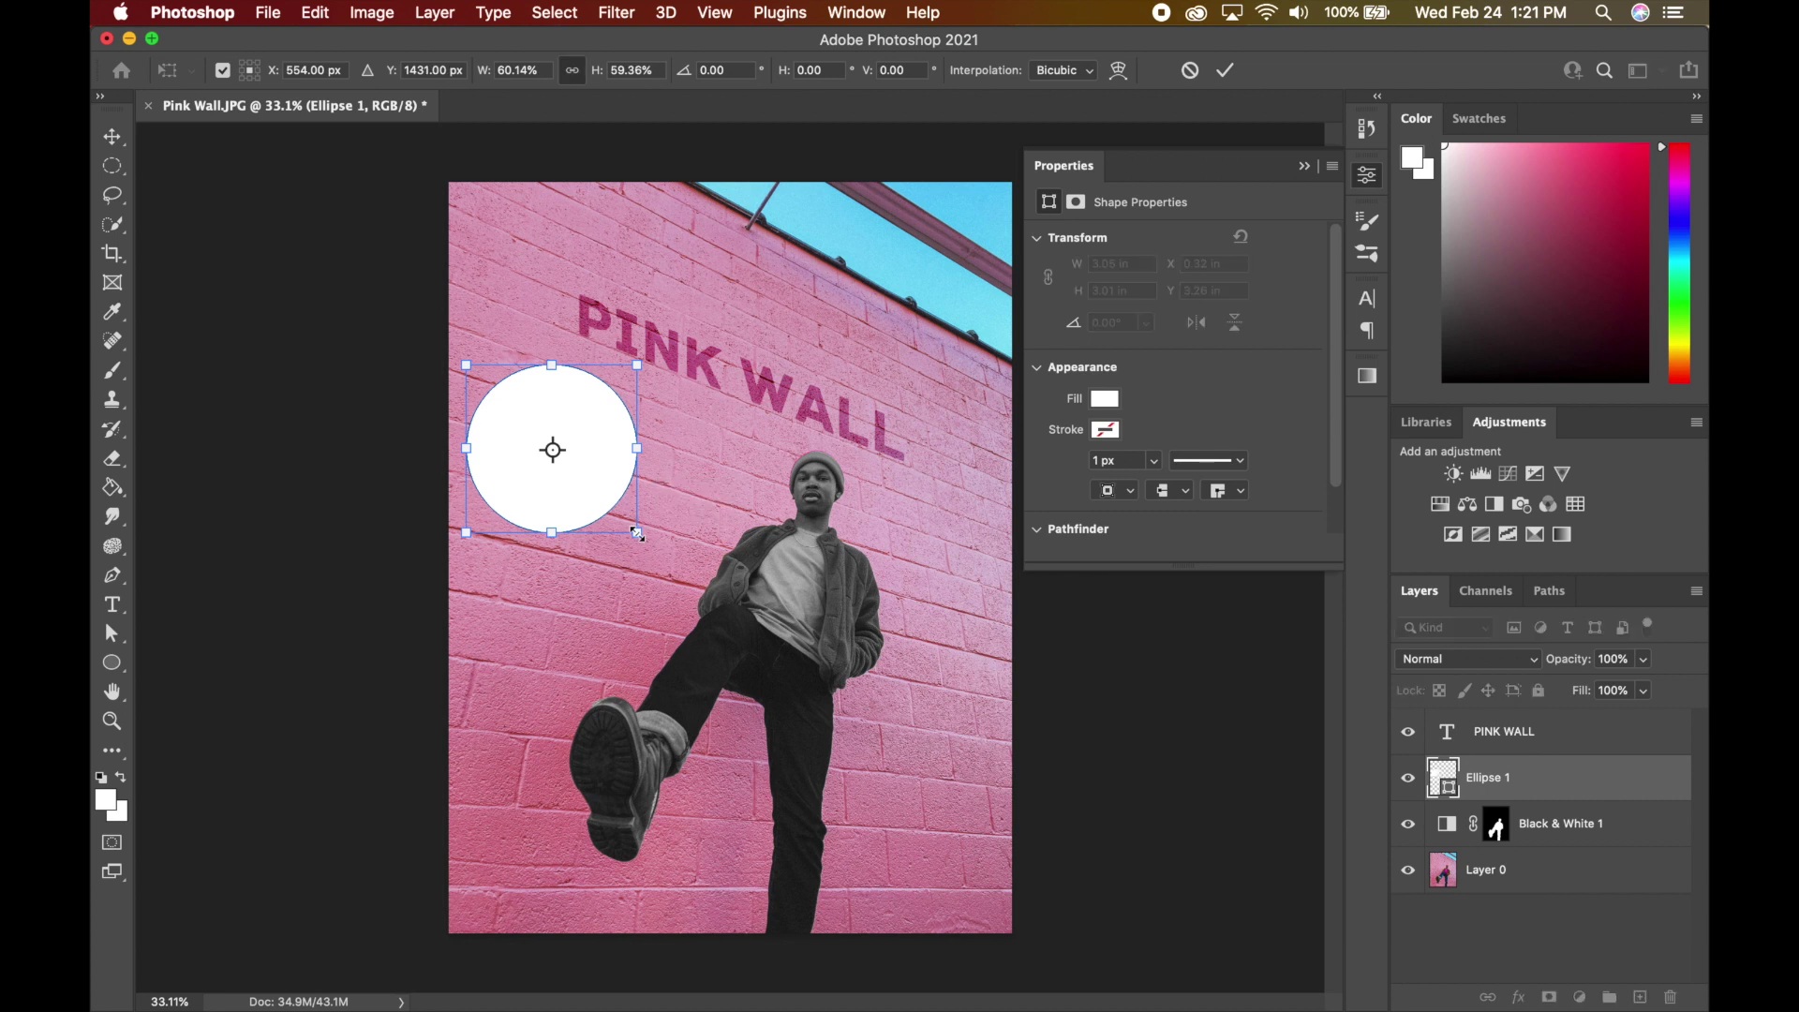
pyautogui.moveTo(637, 532)
pyautogui.mouseDown()
pyautogui.moveTo(735, 625)
pyautogui.moveTo(646, 539)
pyautogui.mouseUp()
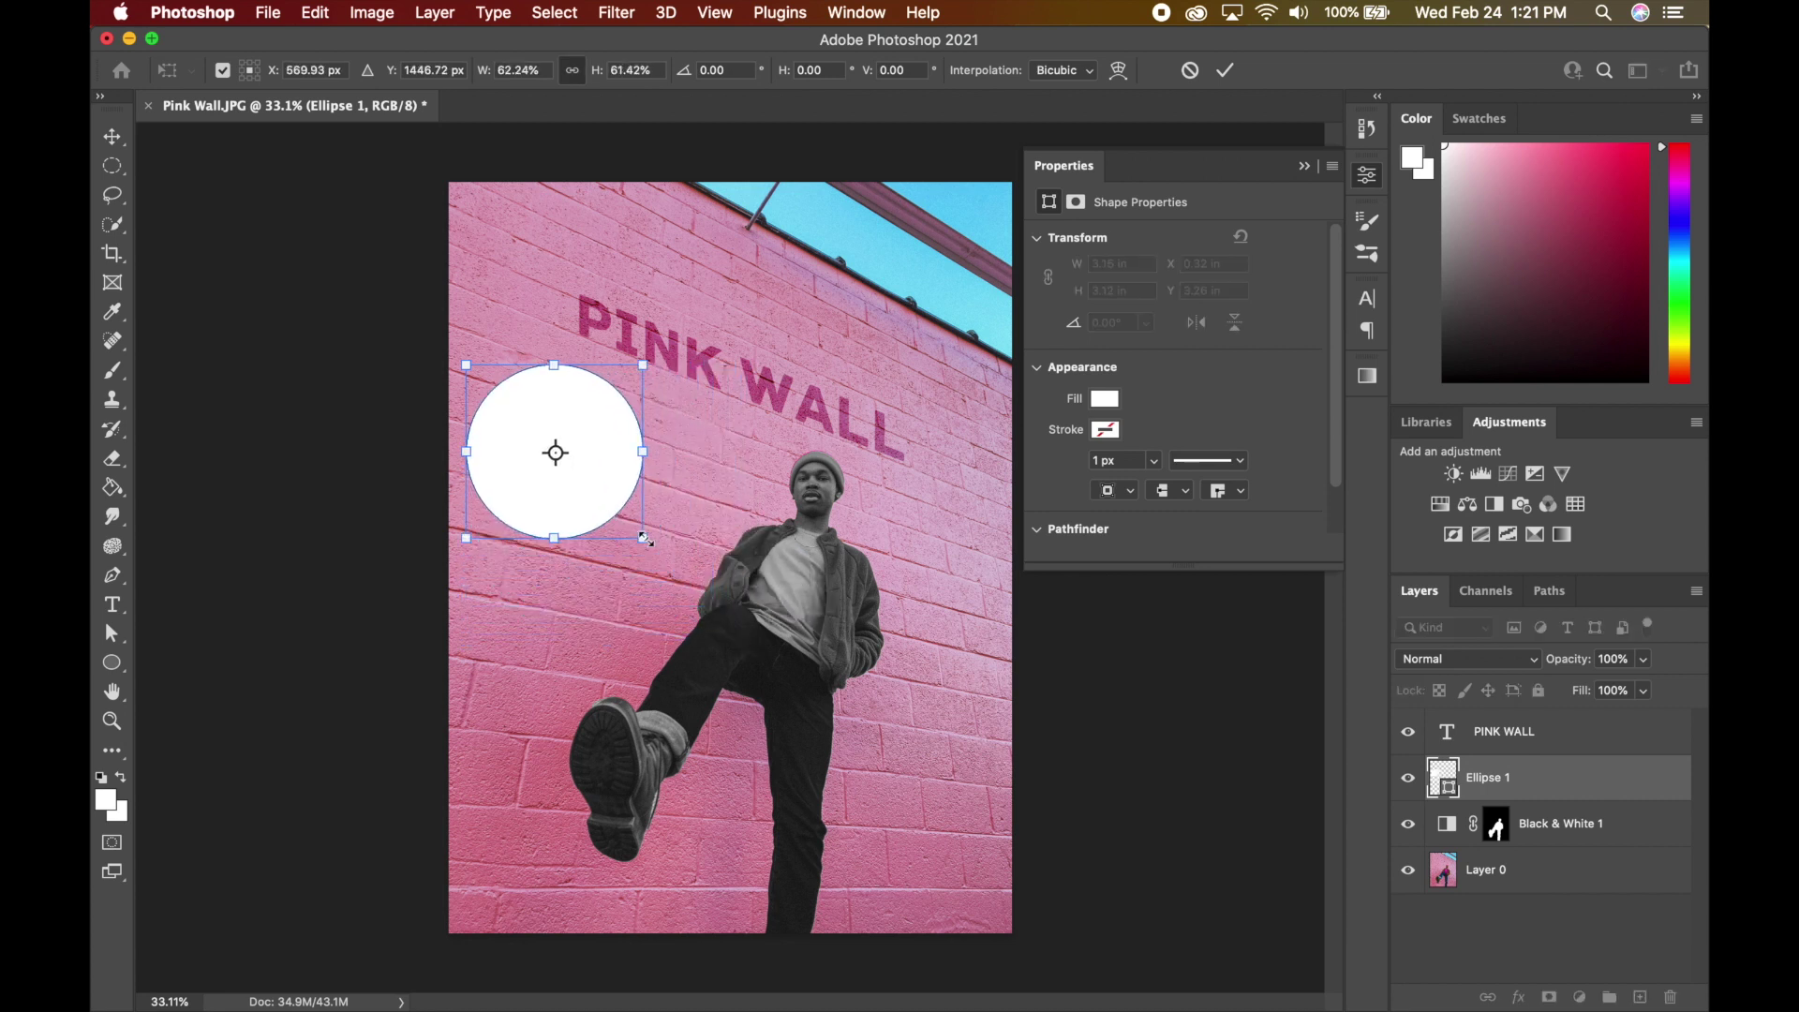
pyautogui.moveTo(611, 478); pyautogui.dragTo(644, 474)
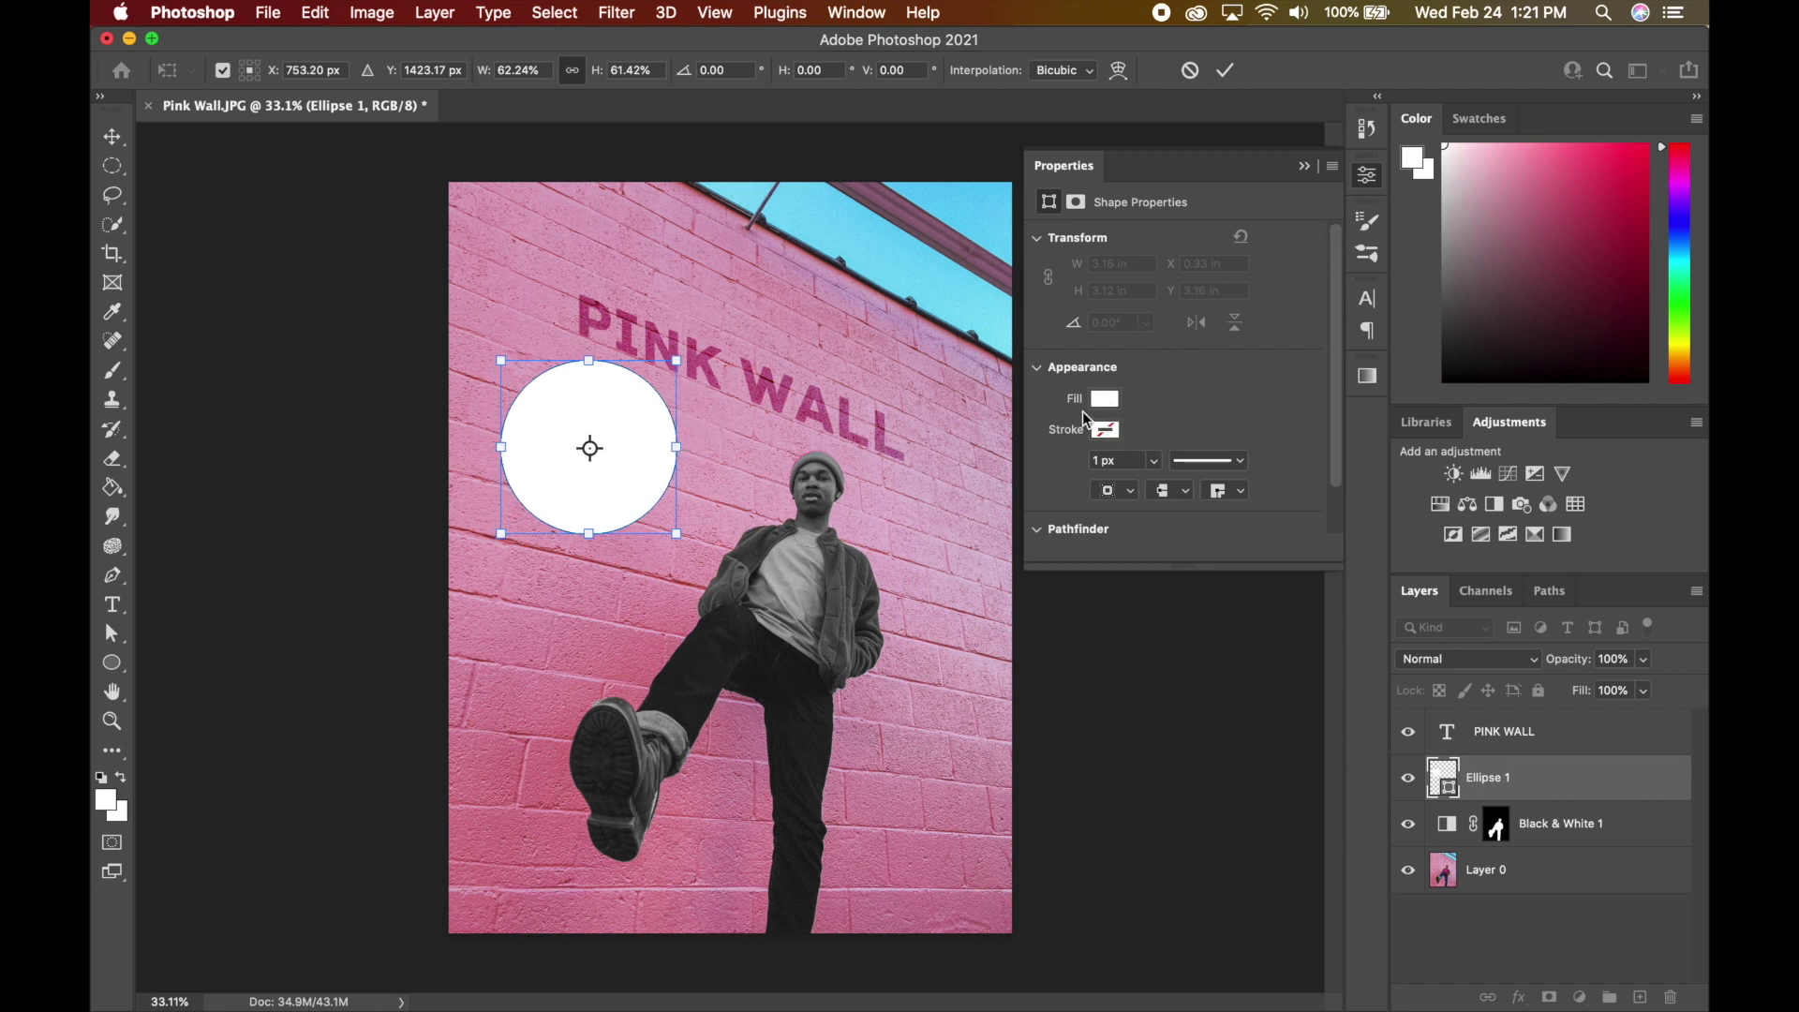
pyautogui.click(1224, 70)
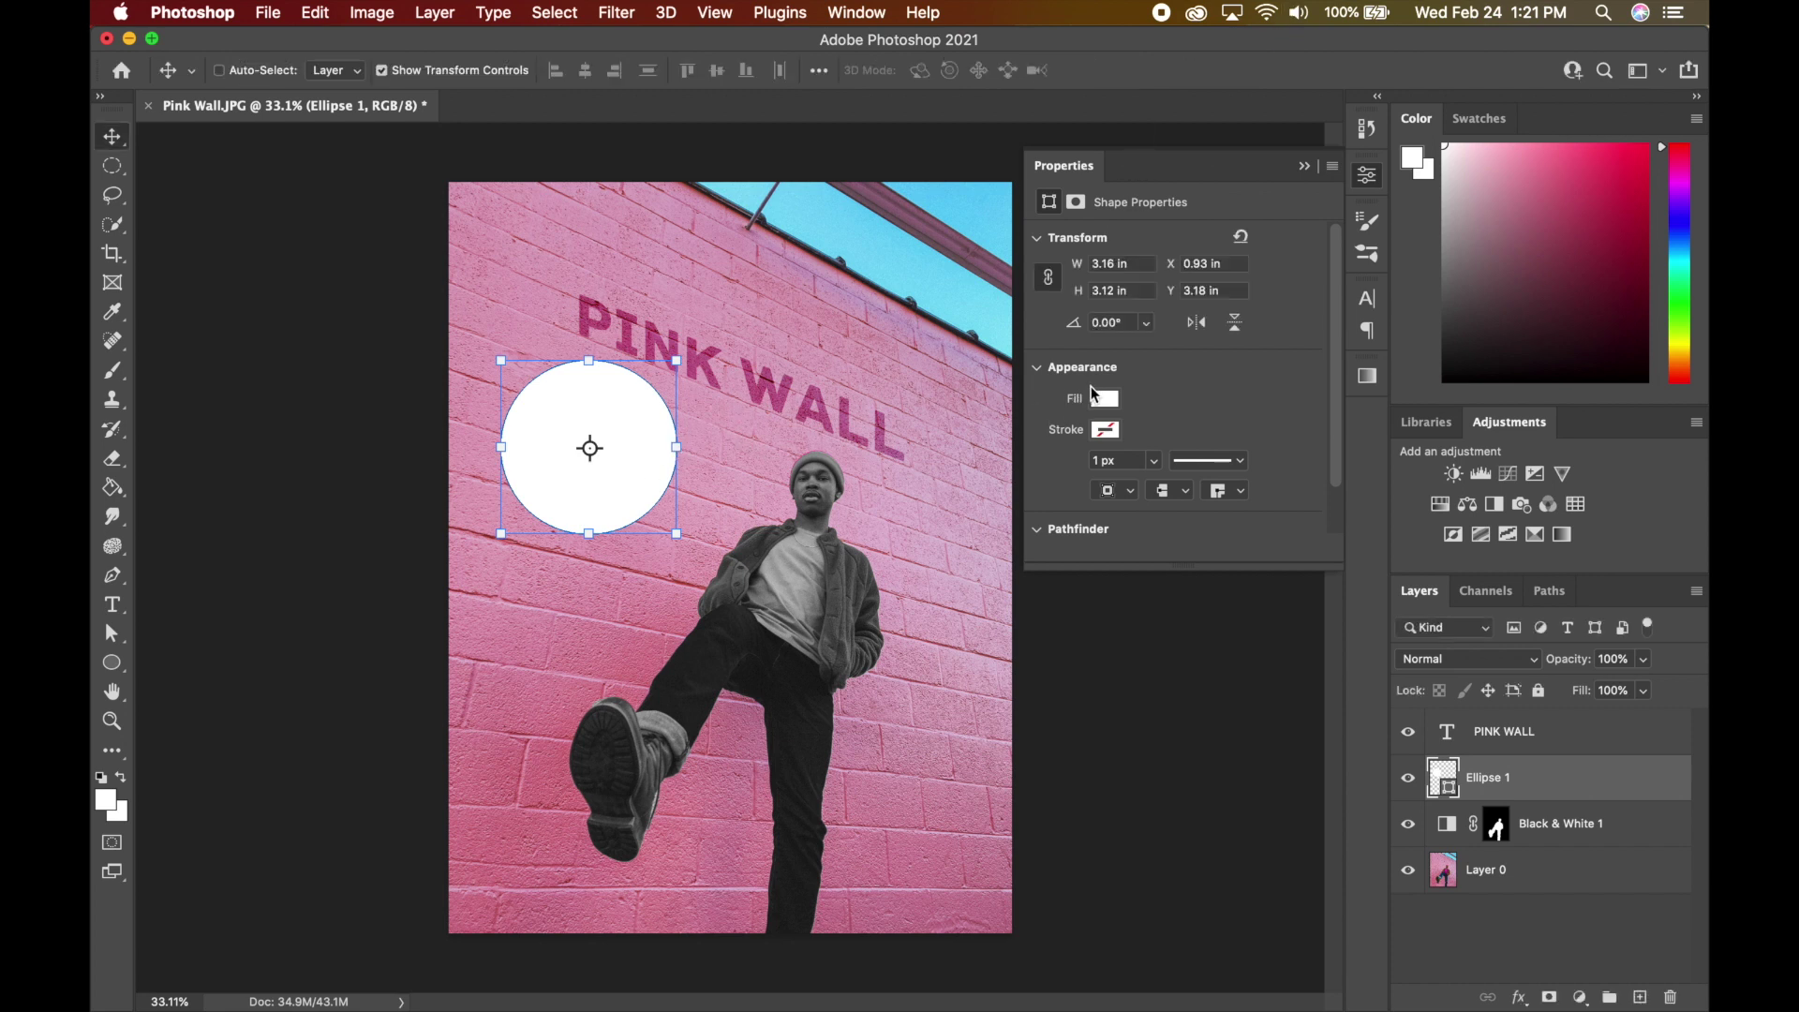
# - Fill the circle with light blue and set its layer's blend mode to Overlay
pyautogui.click(1104, 399)
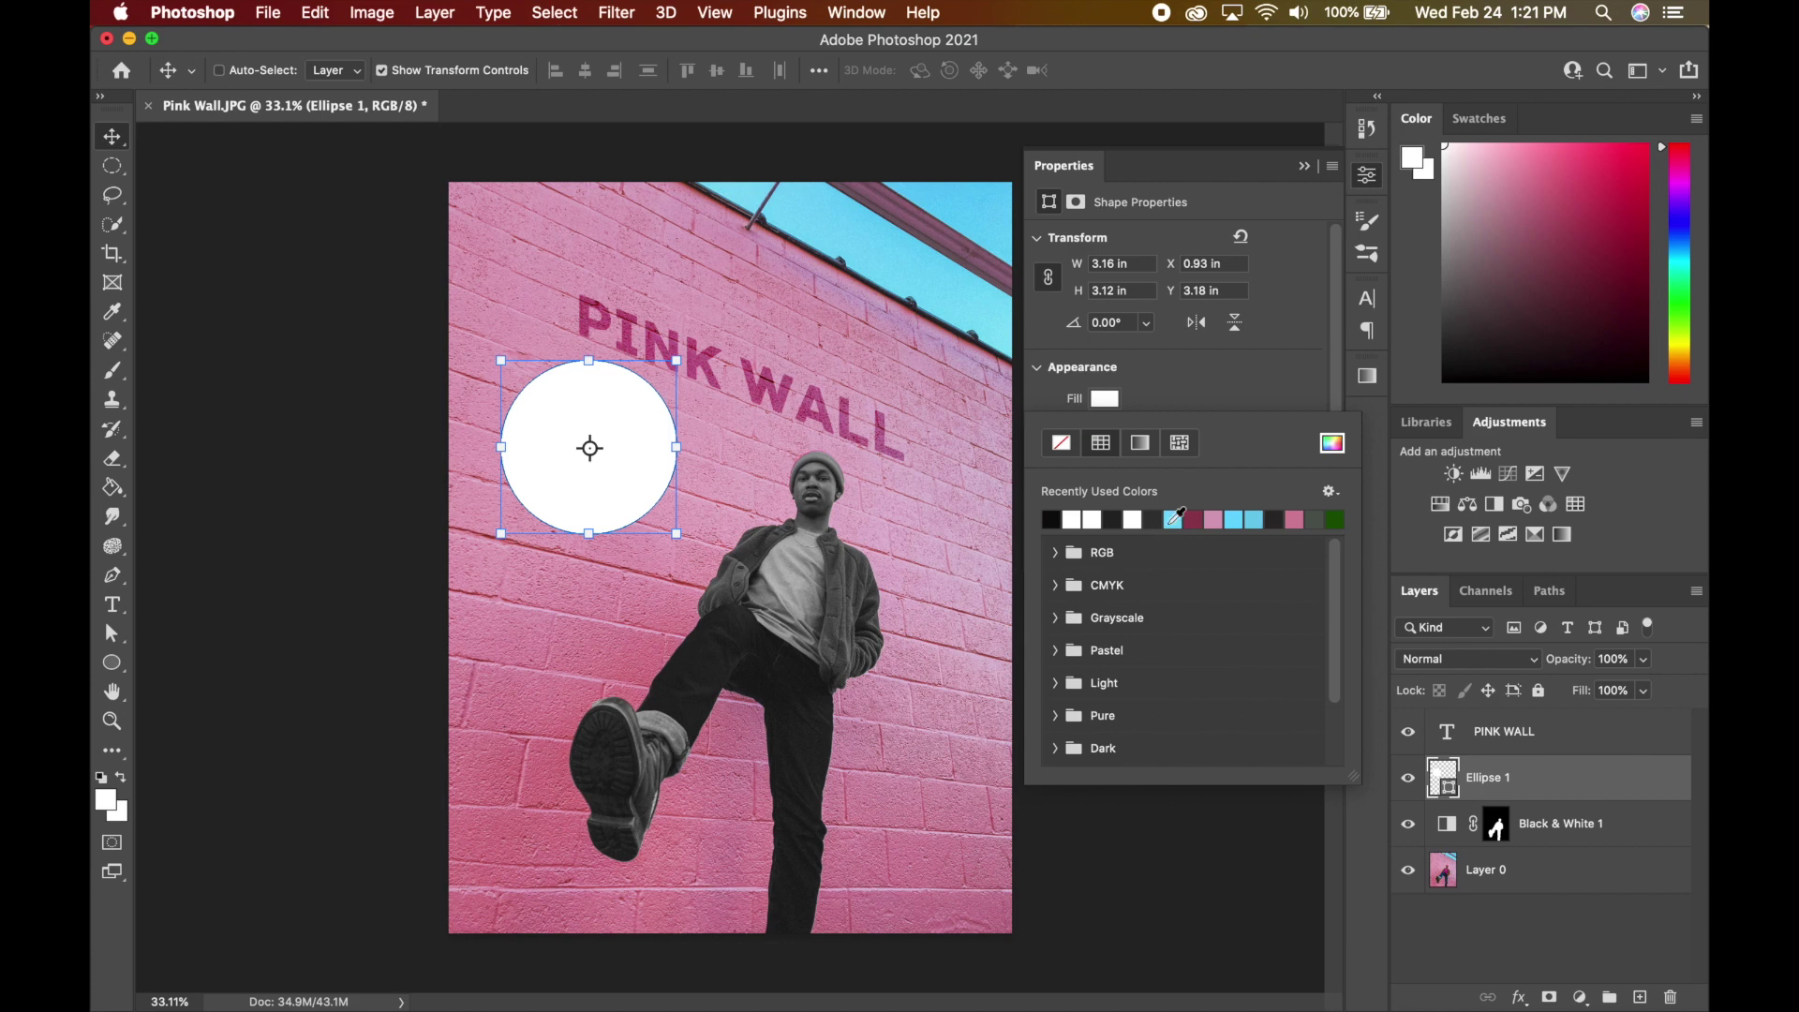
pyautogui.click(1233, 518)
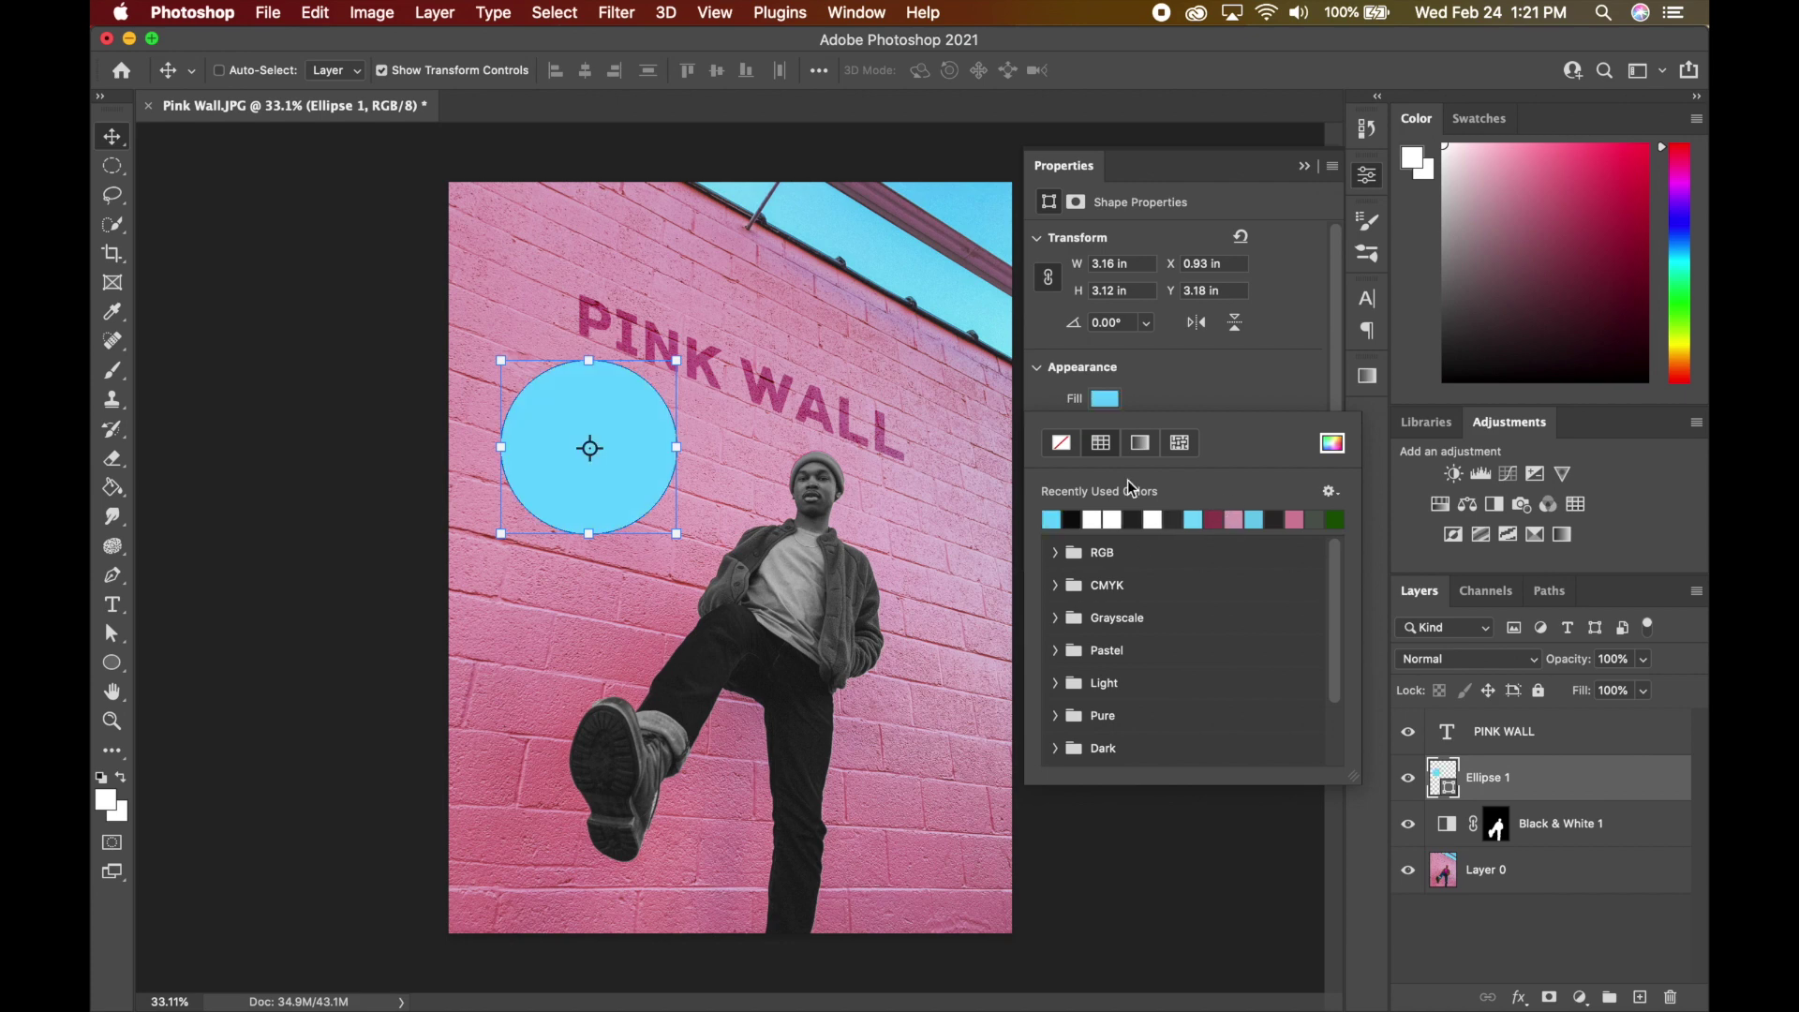
pyautogui.click(1417, 716)
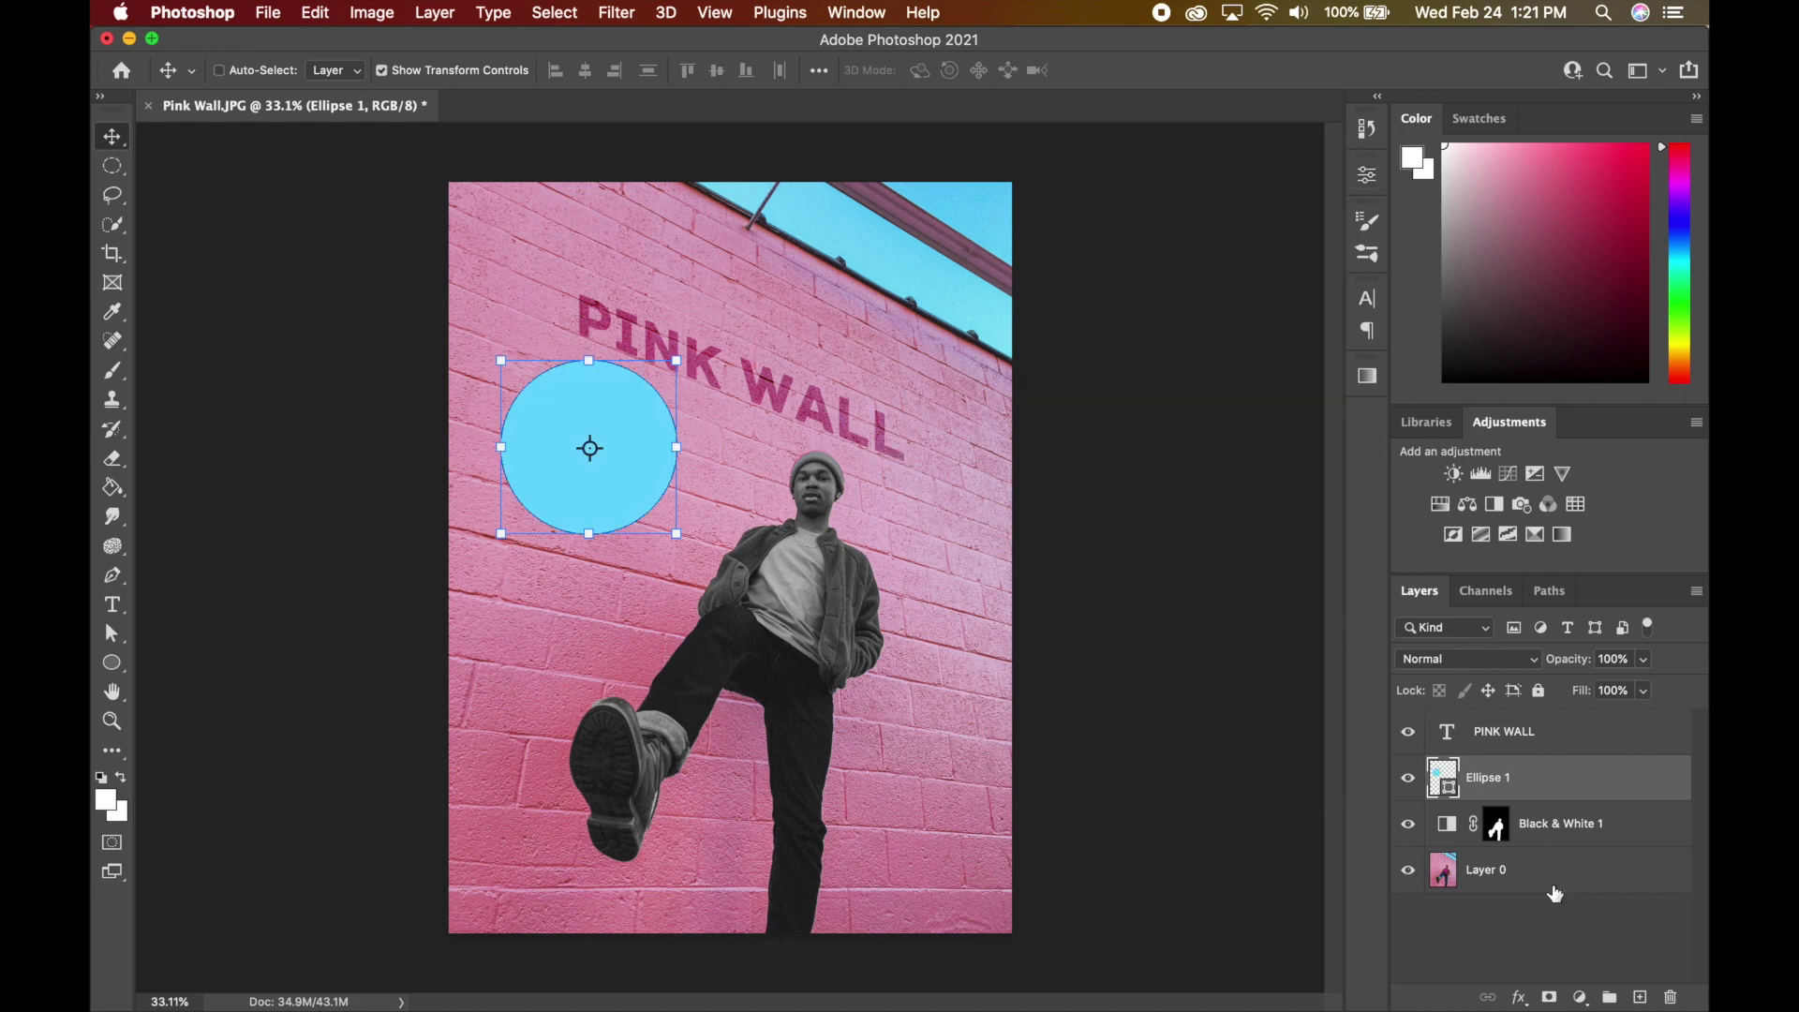
pyautogui.click(1533, 664)
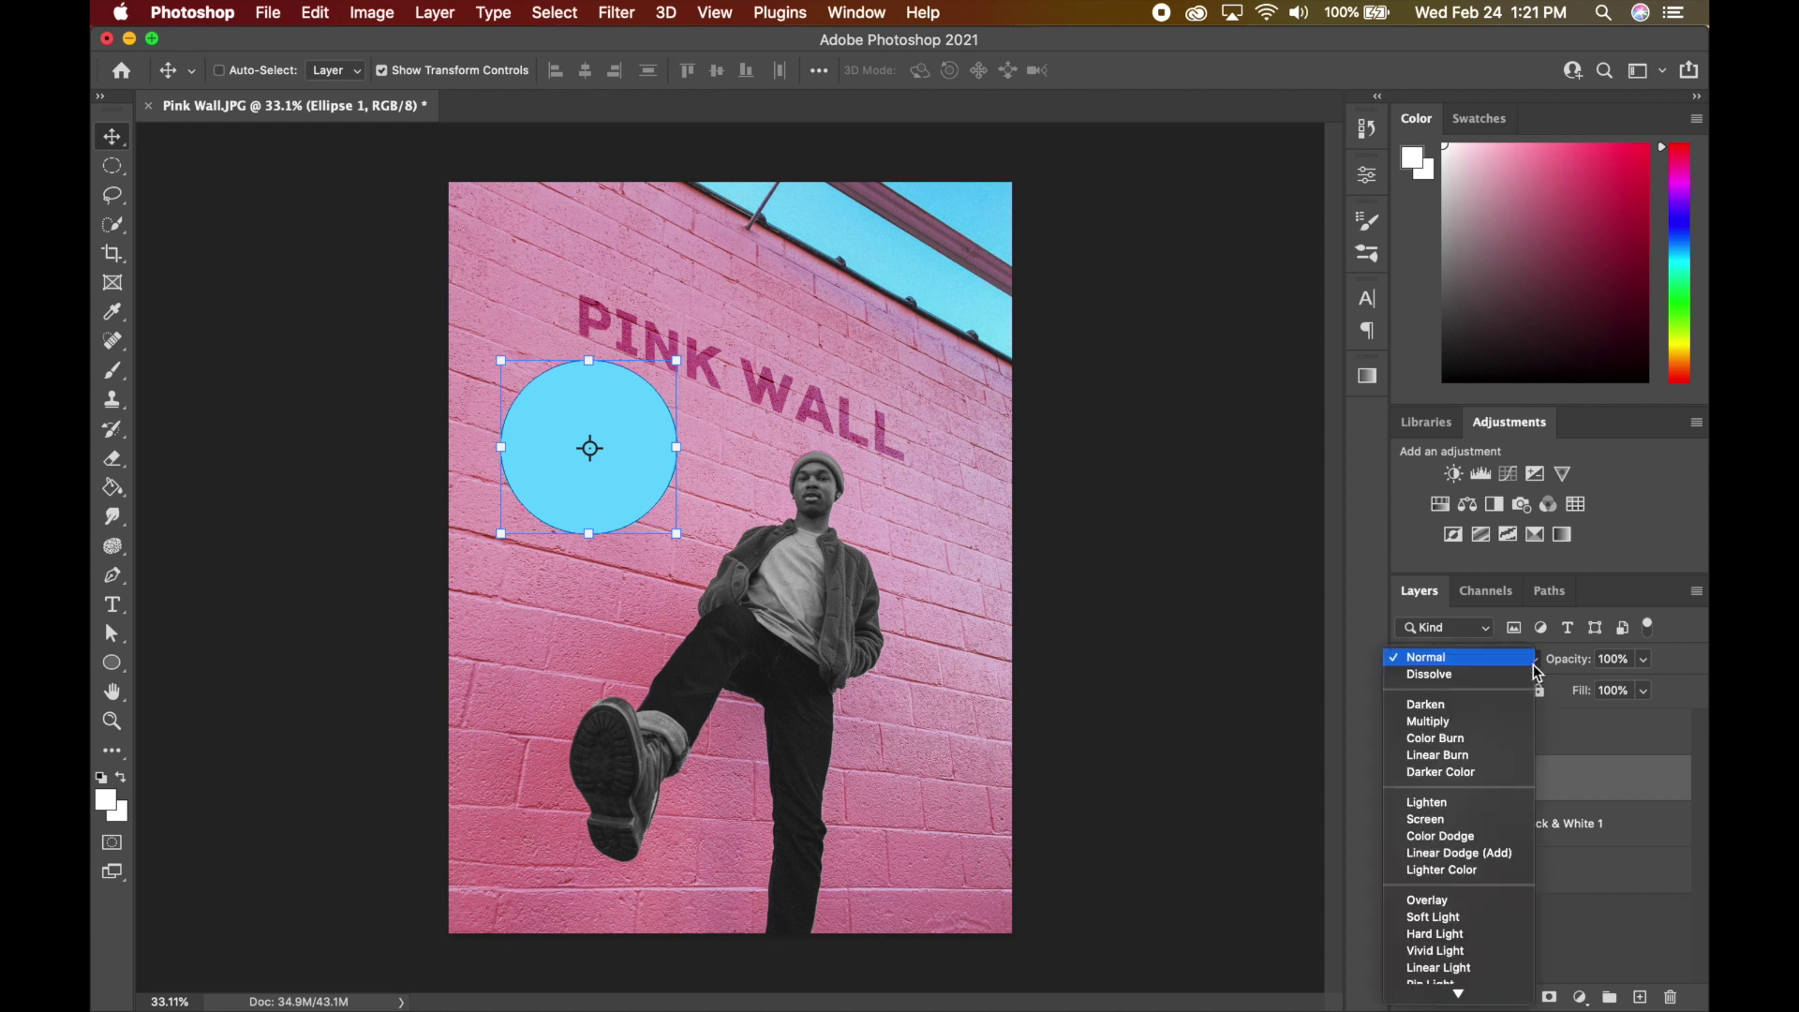
pyautogui.click(1449, 904)
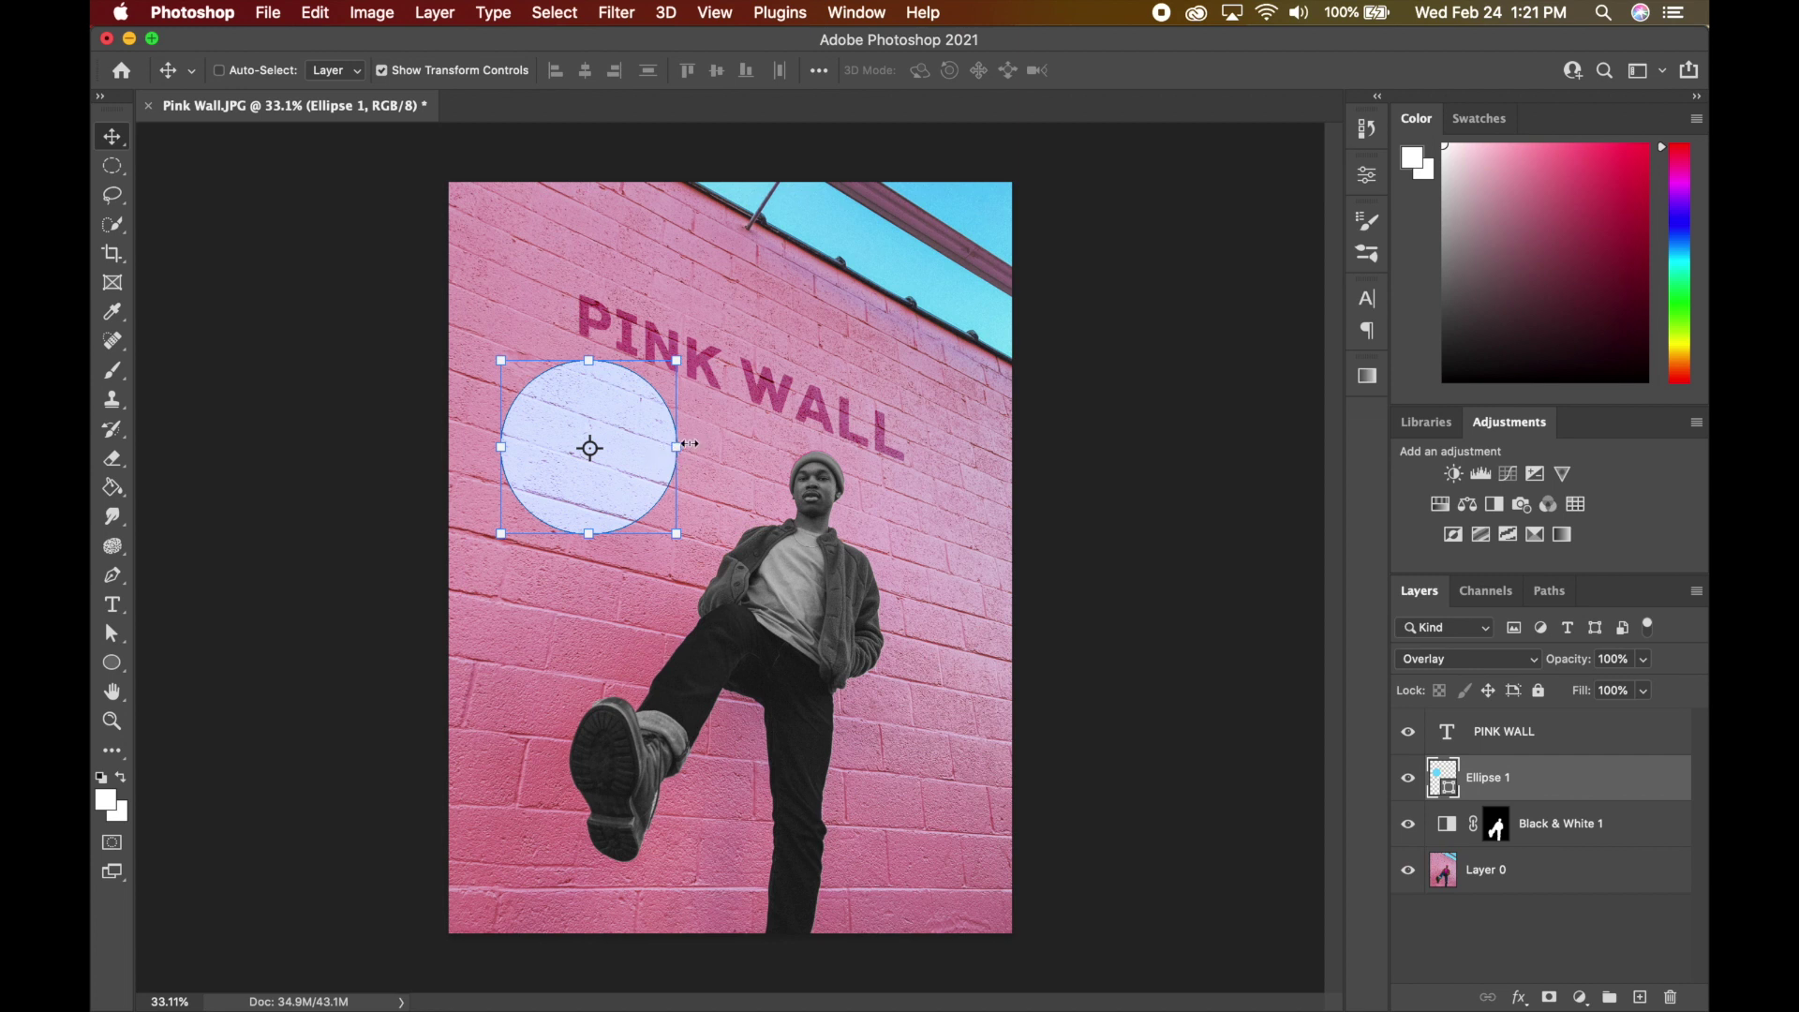
# - Rotate the circle about 11.88° and stretch its width to about 109% to follow the wall's slant
pyautogui.moveTo(696, 445)
pyautogui.mouseDown()
pyautogui.moveTo(683, 468)
pyautogui.moveTo(704, 472)
pyautogui.mouseUp()
pyautogui.moveTo(502, 436); pyautogui.dragTo(517, 432)
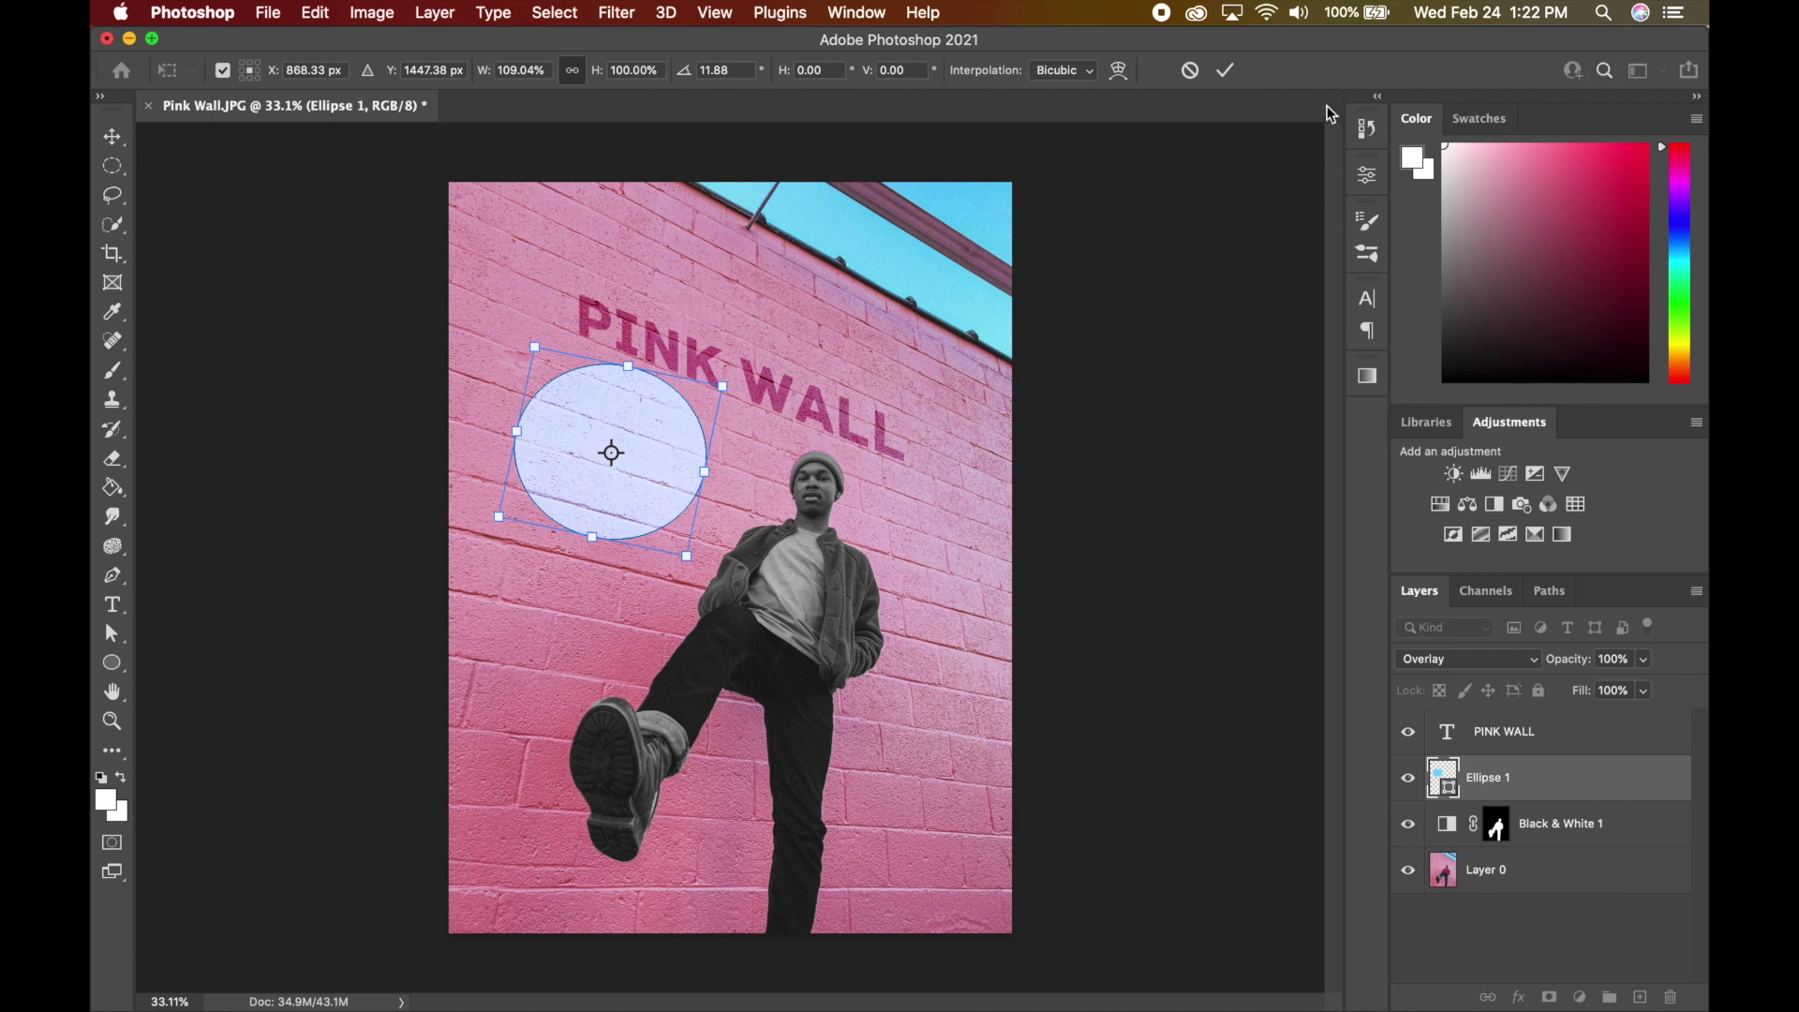
pyautogui.click(1367, 175)
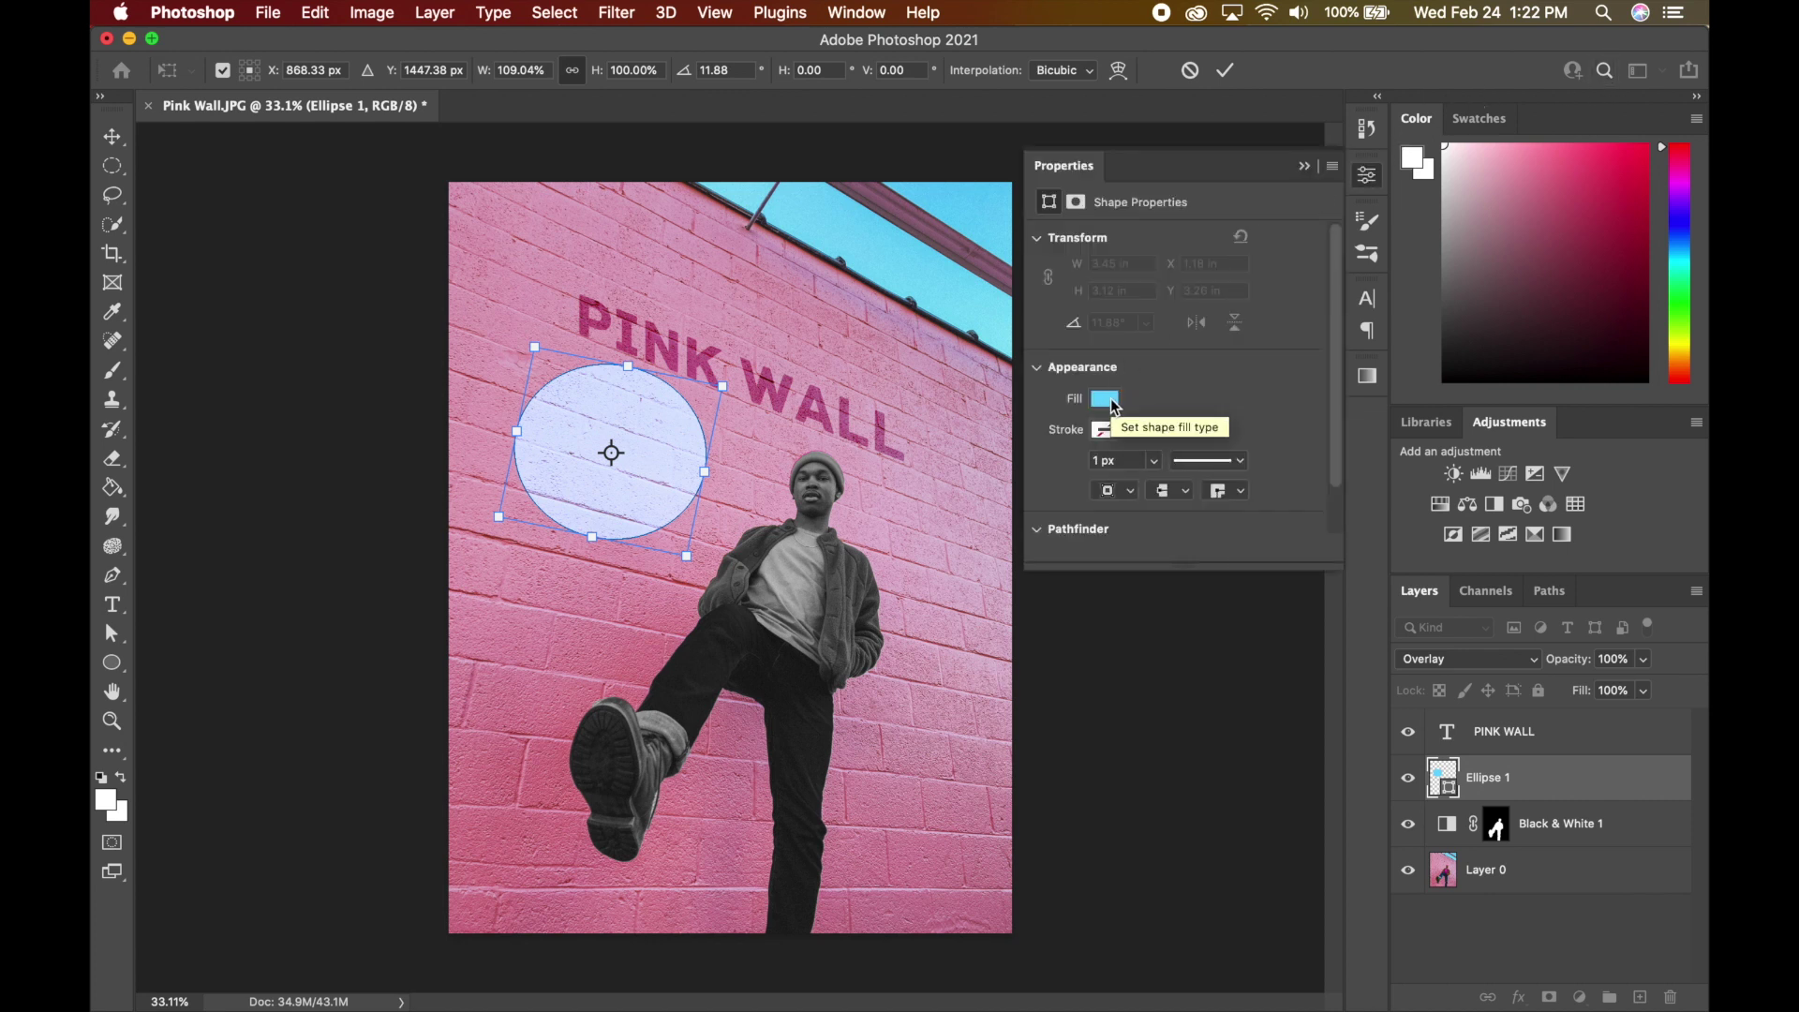
pyautogui.click(1225, 70)
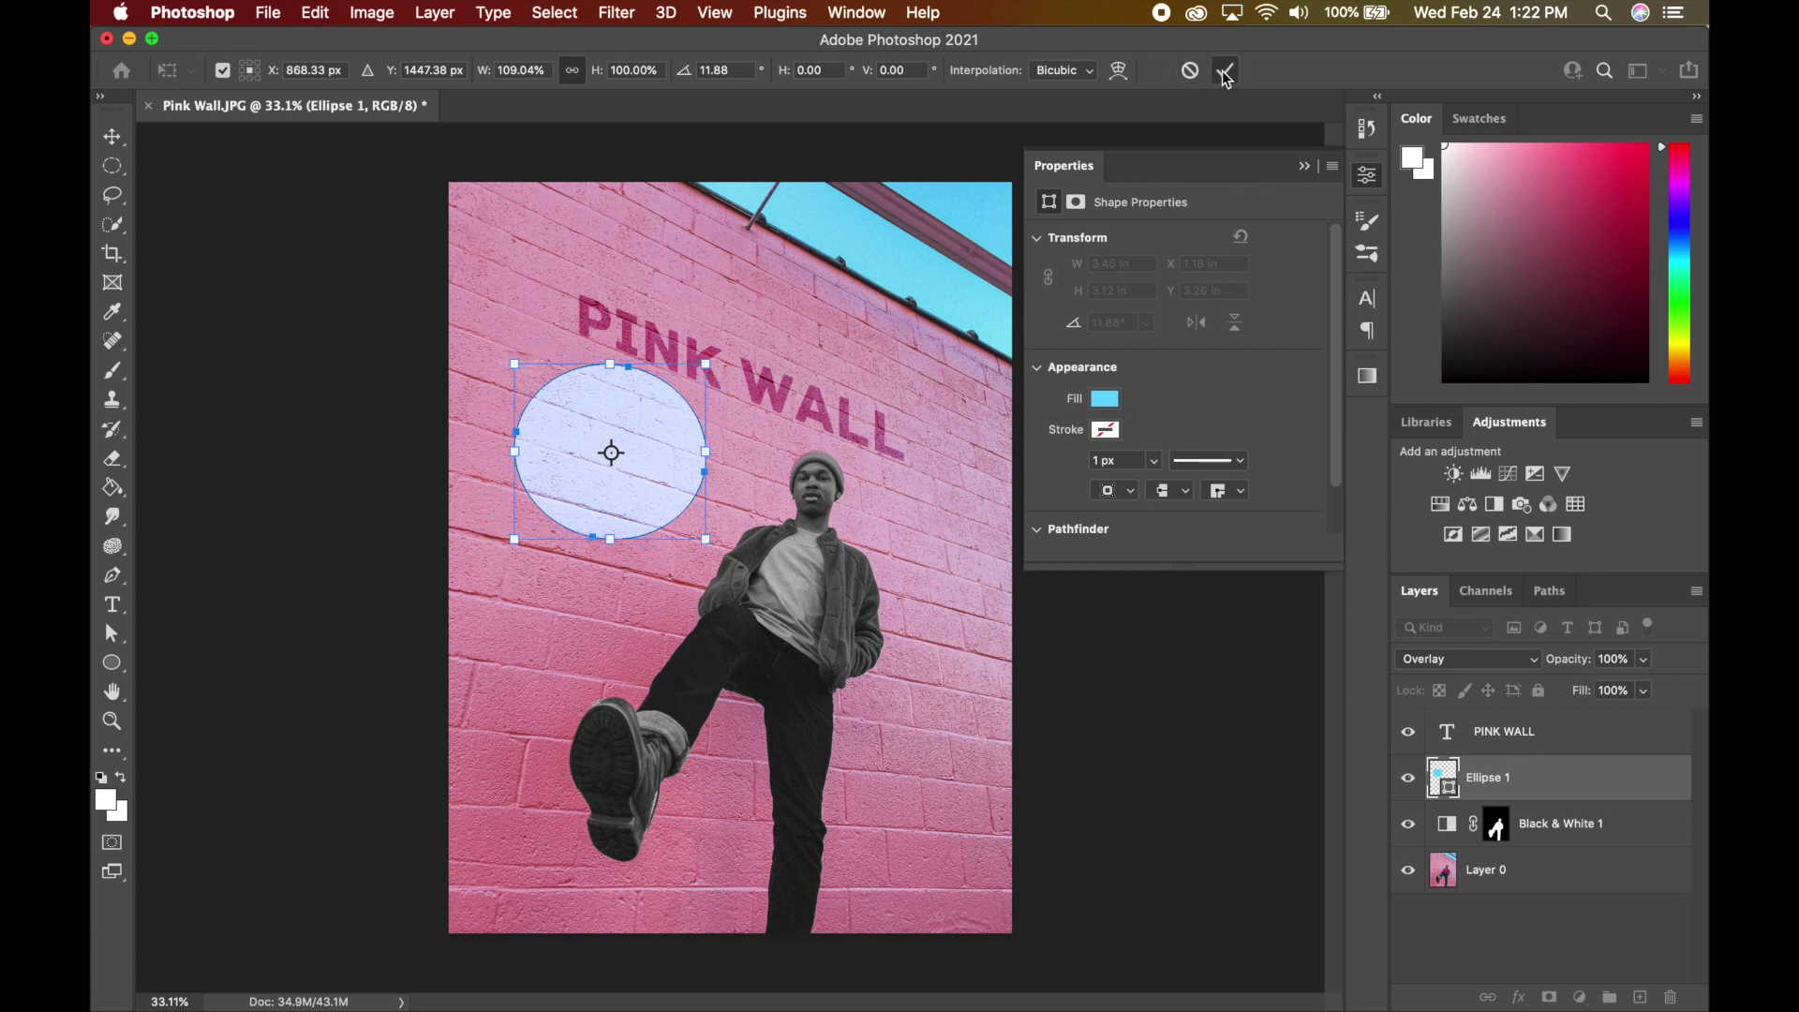
# - Change the circle's fill to black and shift it slightly closer to the man
pyautogui.click(1100, 415)
pyautogui.click(1050, 519)
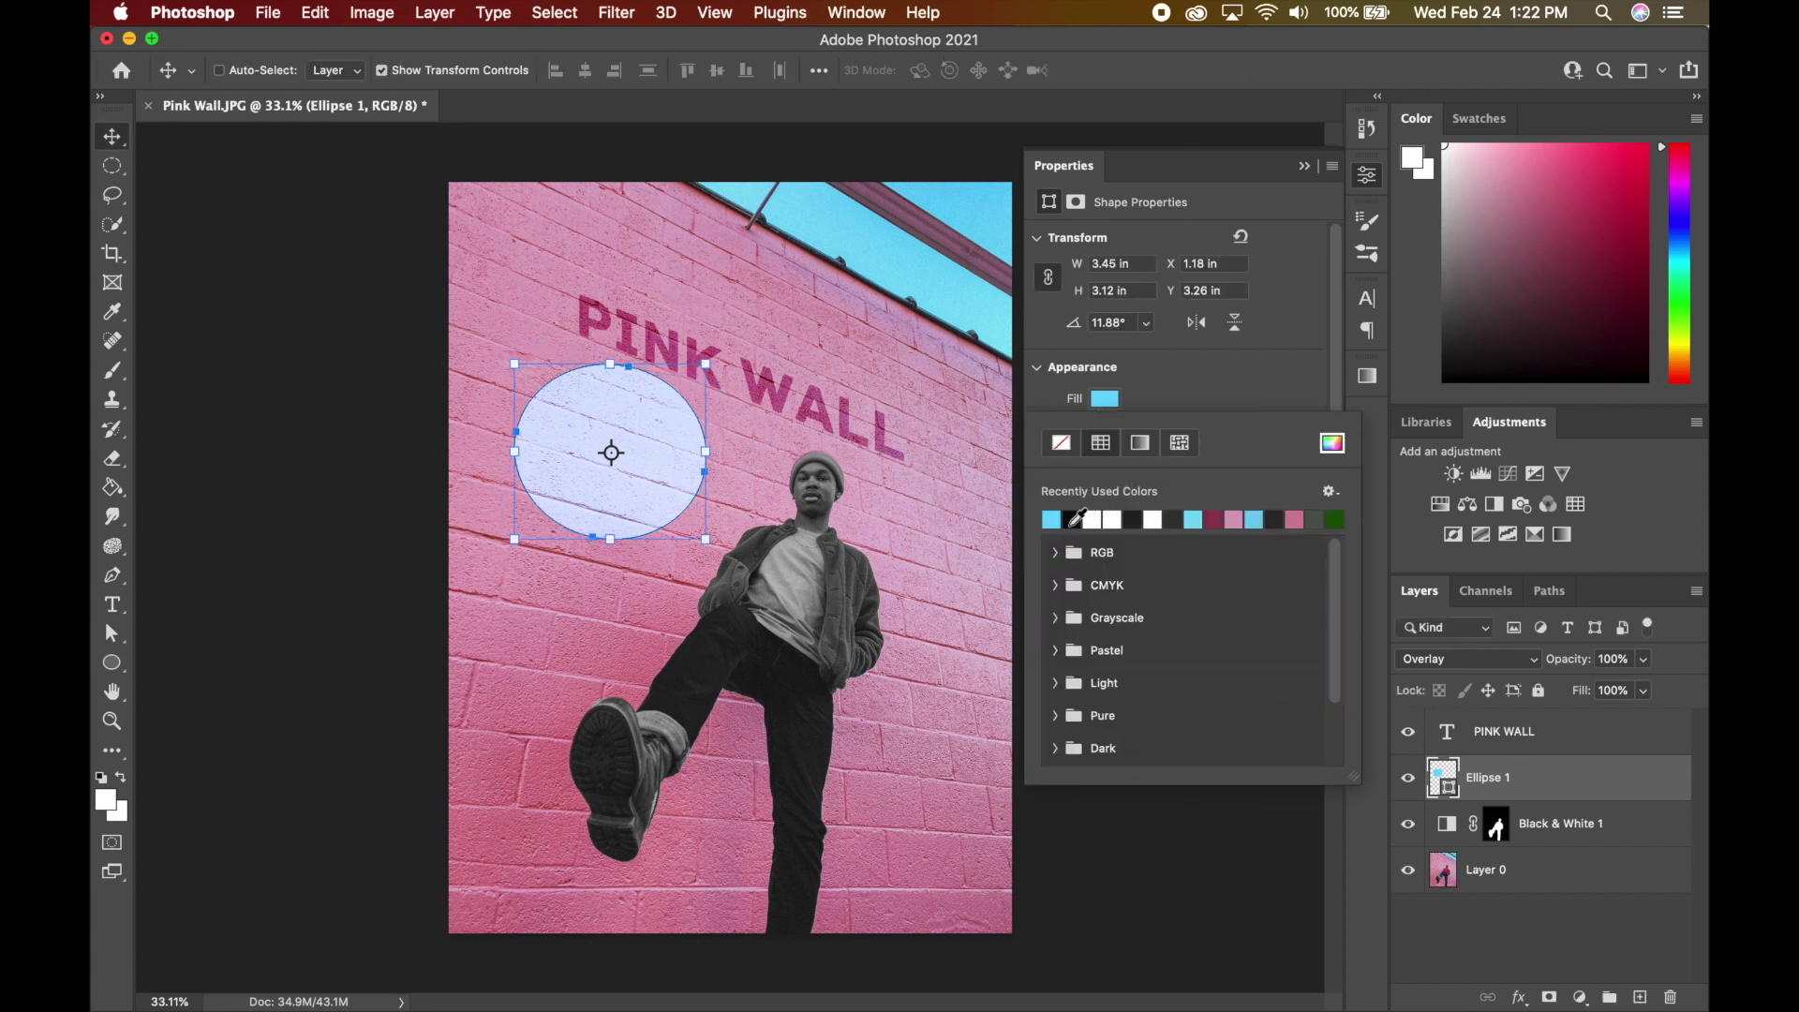
pyautogui.click(1303, 166)
pyautogui.moveTo(632, 441); pyautogui.dragTo(663, 461)
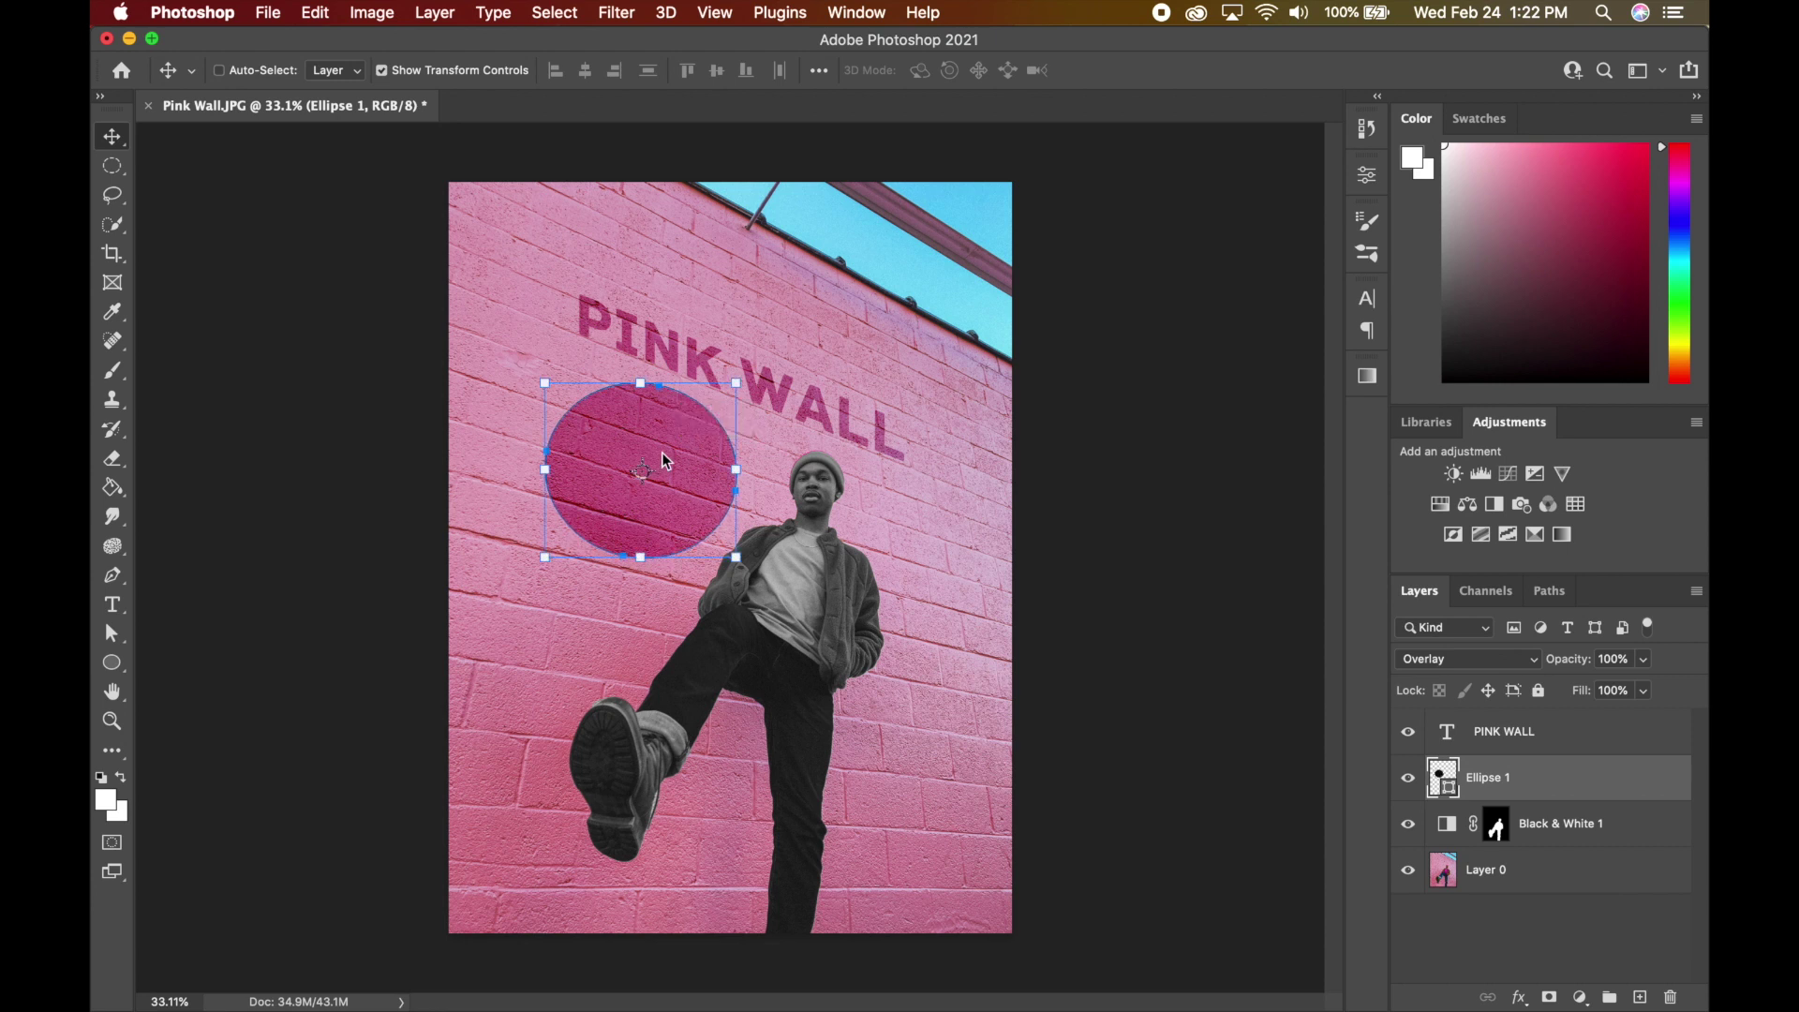
# - Duplicate the circle over the word WALL and shrink the copy to a small dot
pyautogui.moveTo(665, 461); pyautogui.dragTo(841, 370)
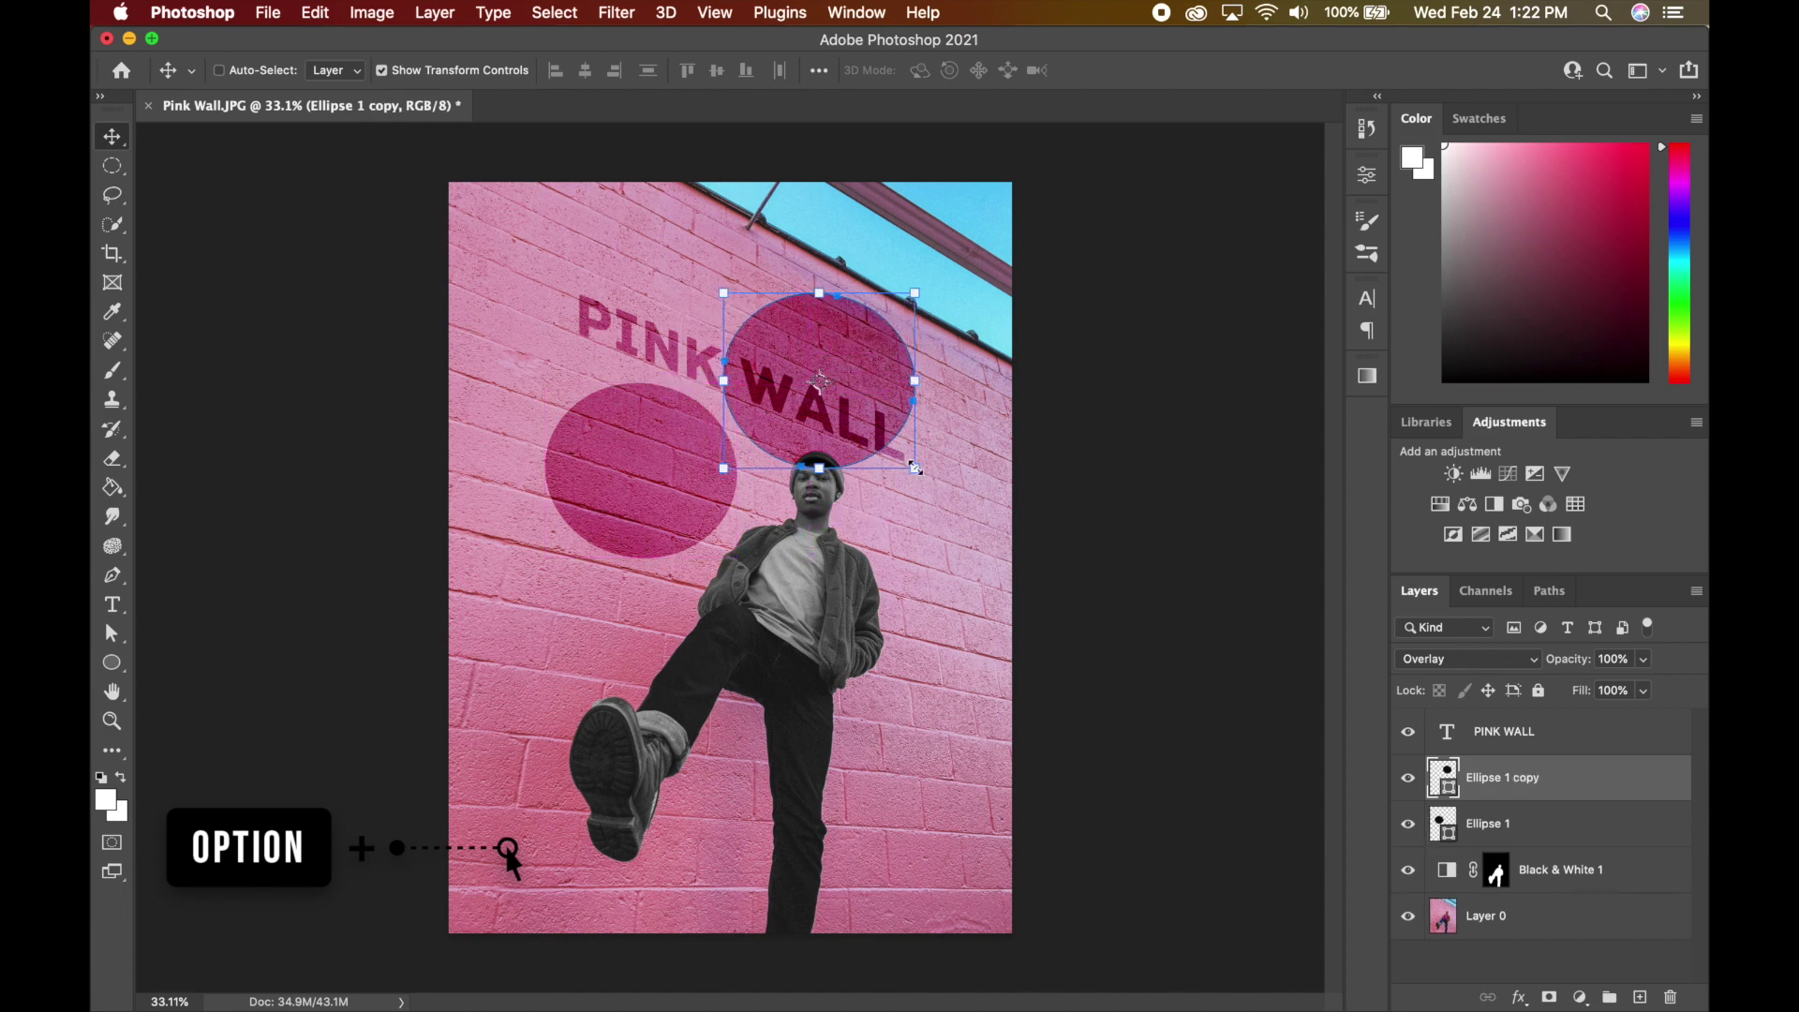
pyautogui.moveTo(915, 468); pyautogui.dragTo(776, 371)
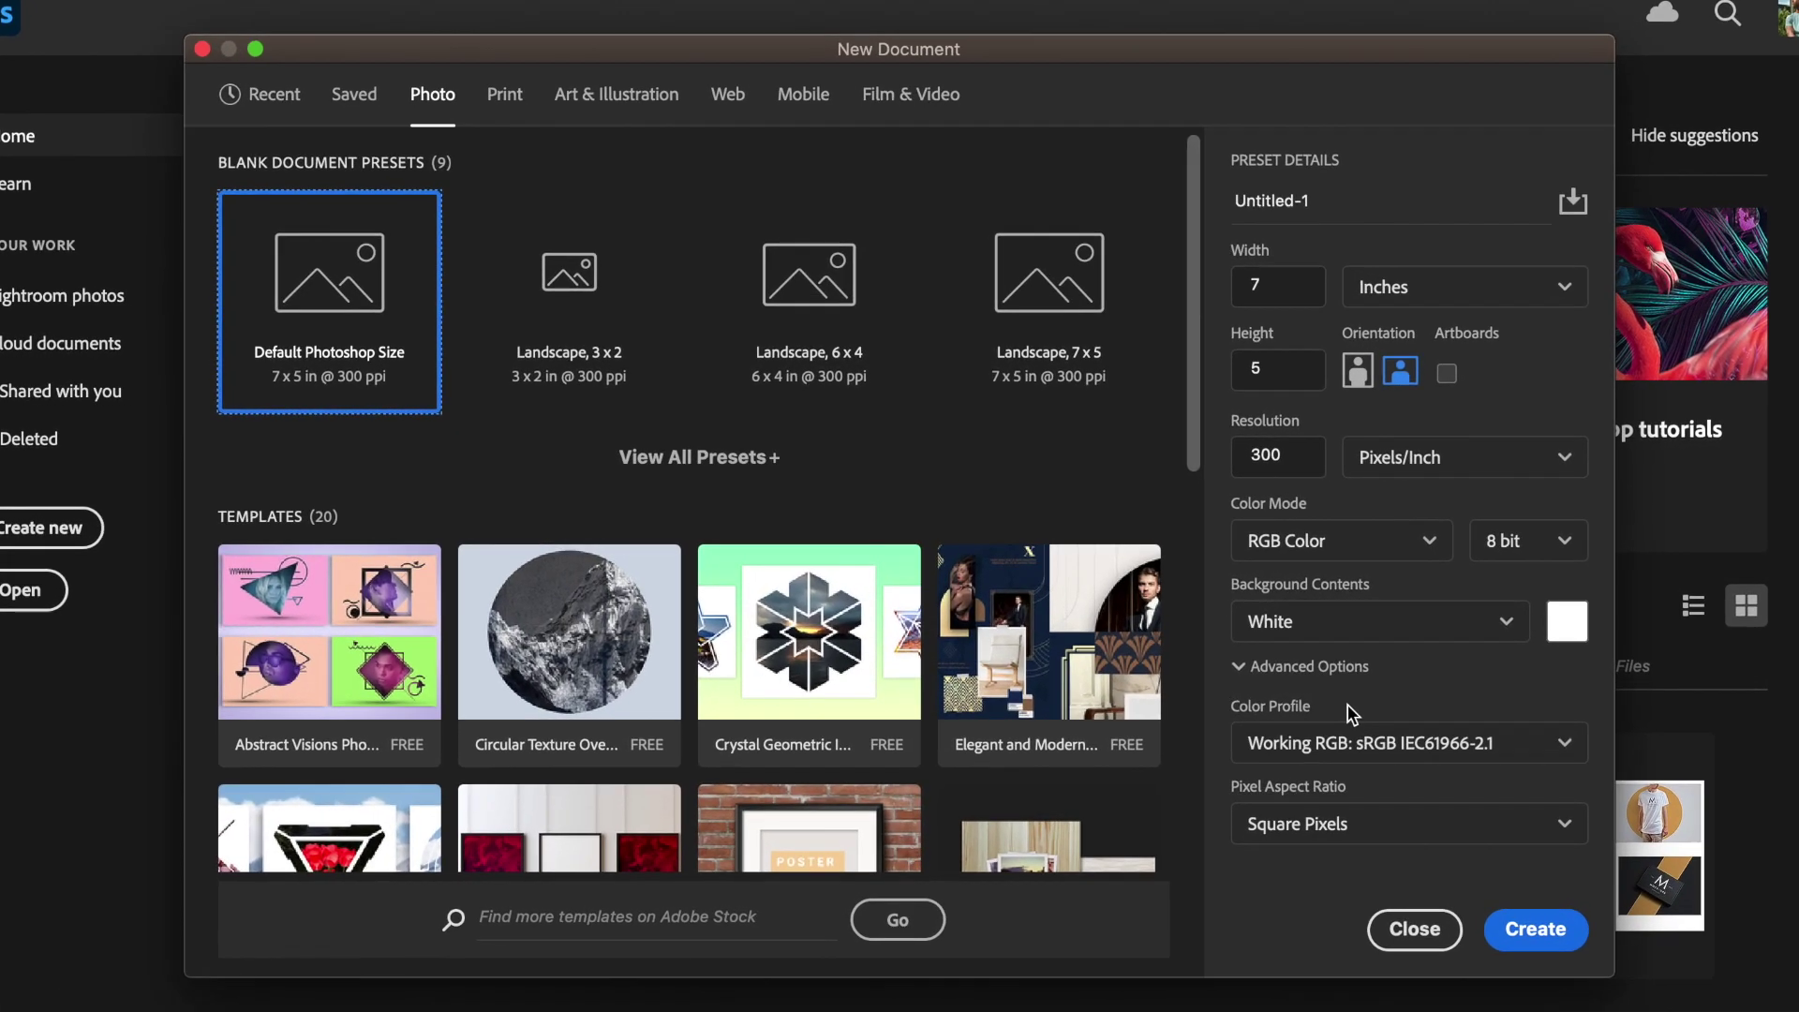
# - Dismiss the New Document dialog and start opening an existing file
pyautogui.click(1431, 943)
pyautogui.click(19, 593)
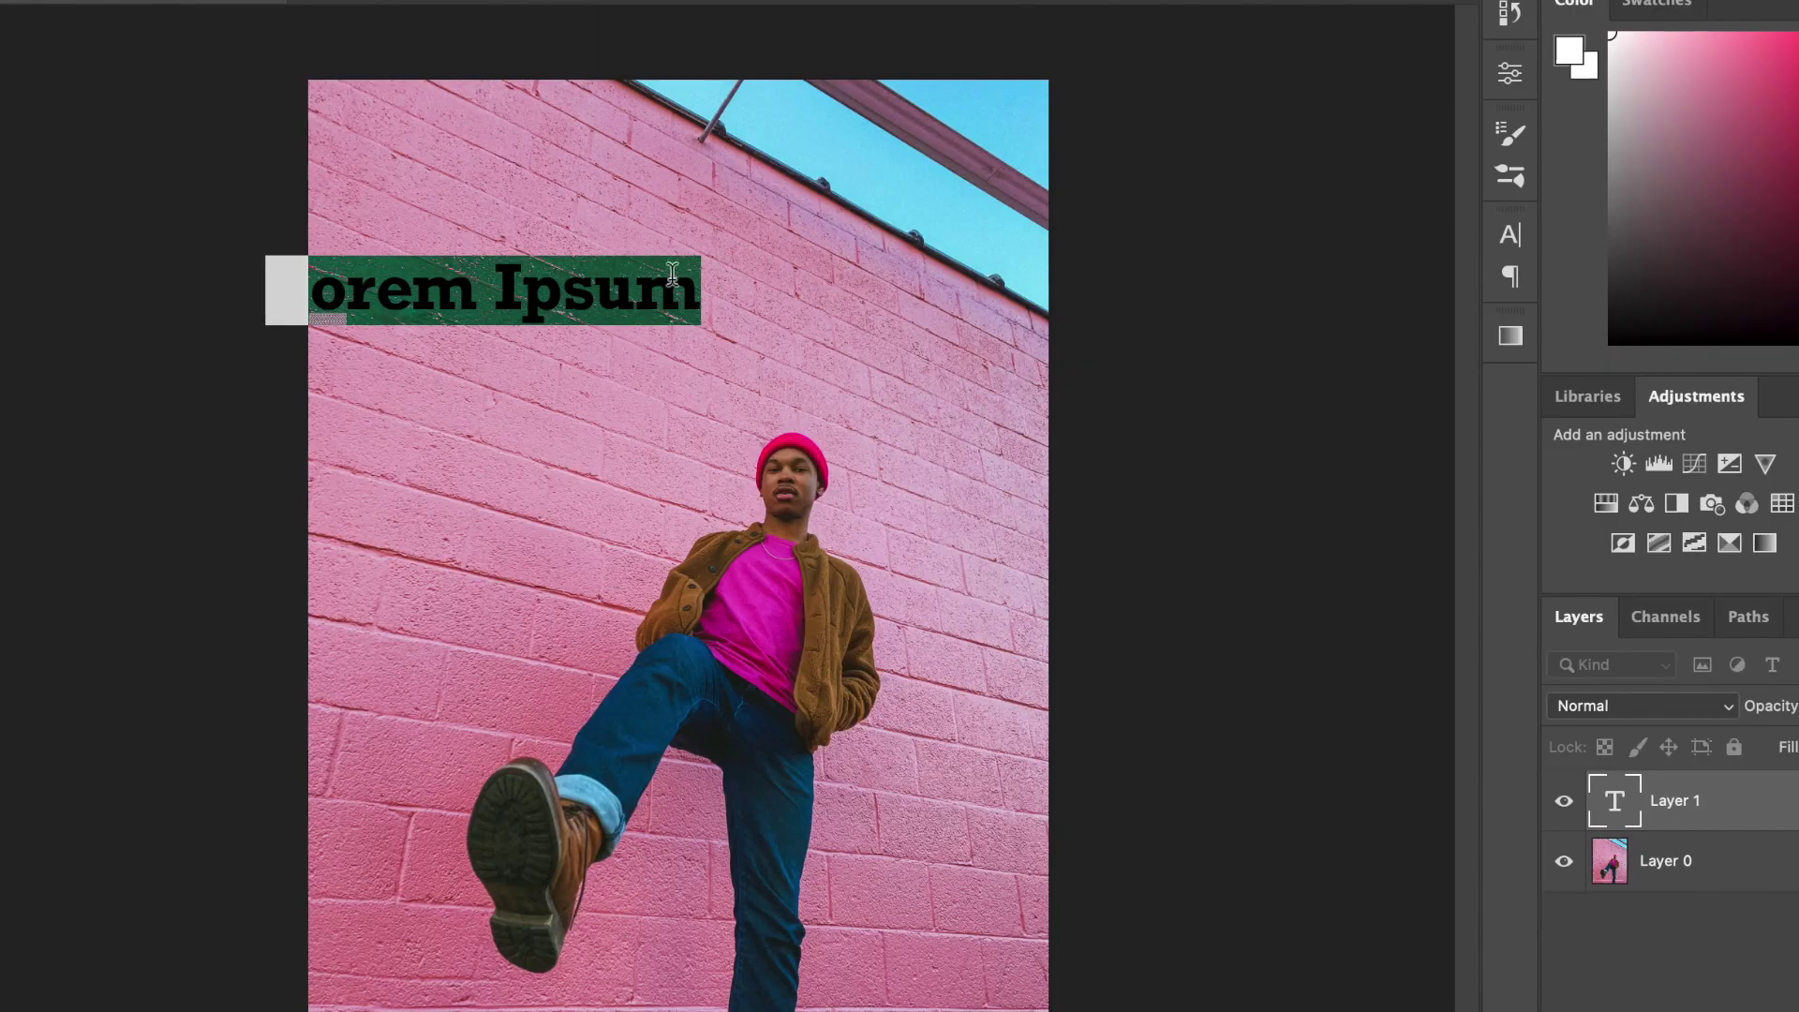
# - Replace the Lorem Ipsum placeholder on the photo with the text PINK WALL
pyautogui.moveTo(434, 301); pyautogui.dragTo(616, 323)
pyautogui.doubleClick(609, 324)
pyautogui.write('PINK WALL')
# - Change the font of the whole PINK WALL text and reposition it on the wall above the man
pyautogui.press('super+a')
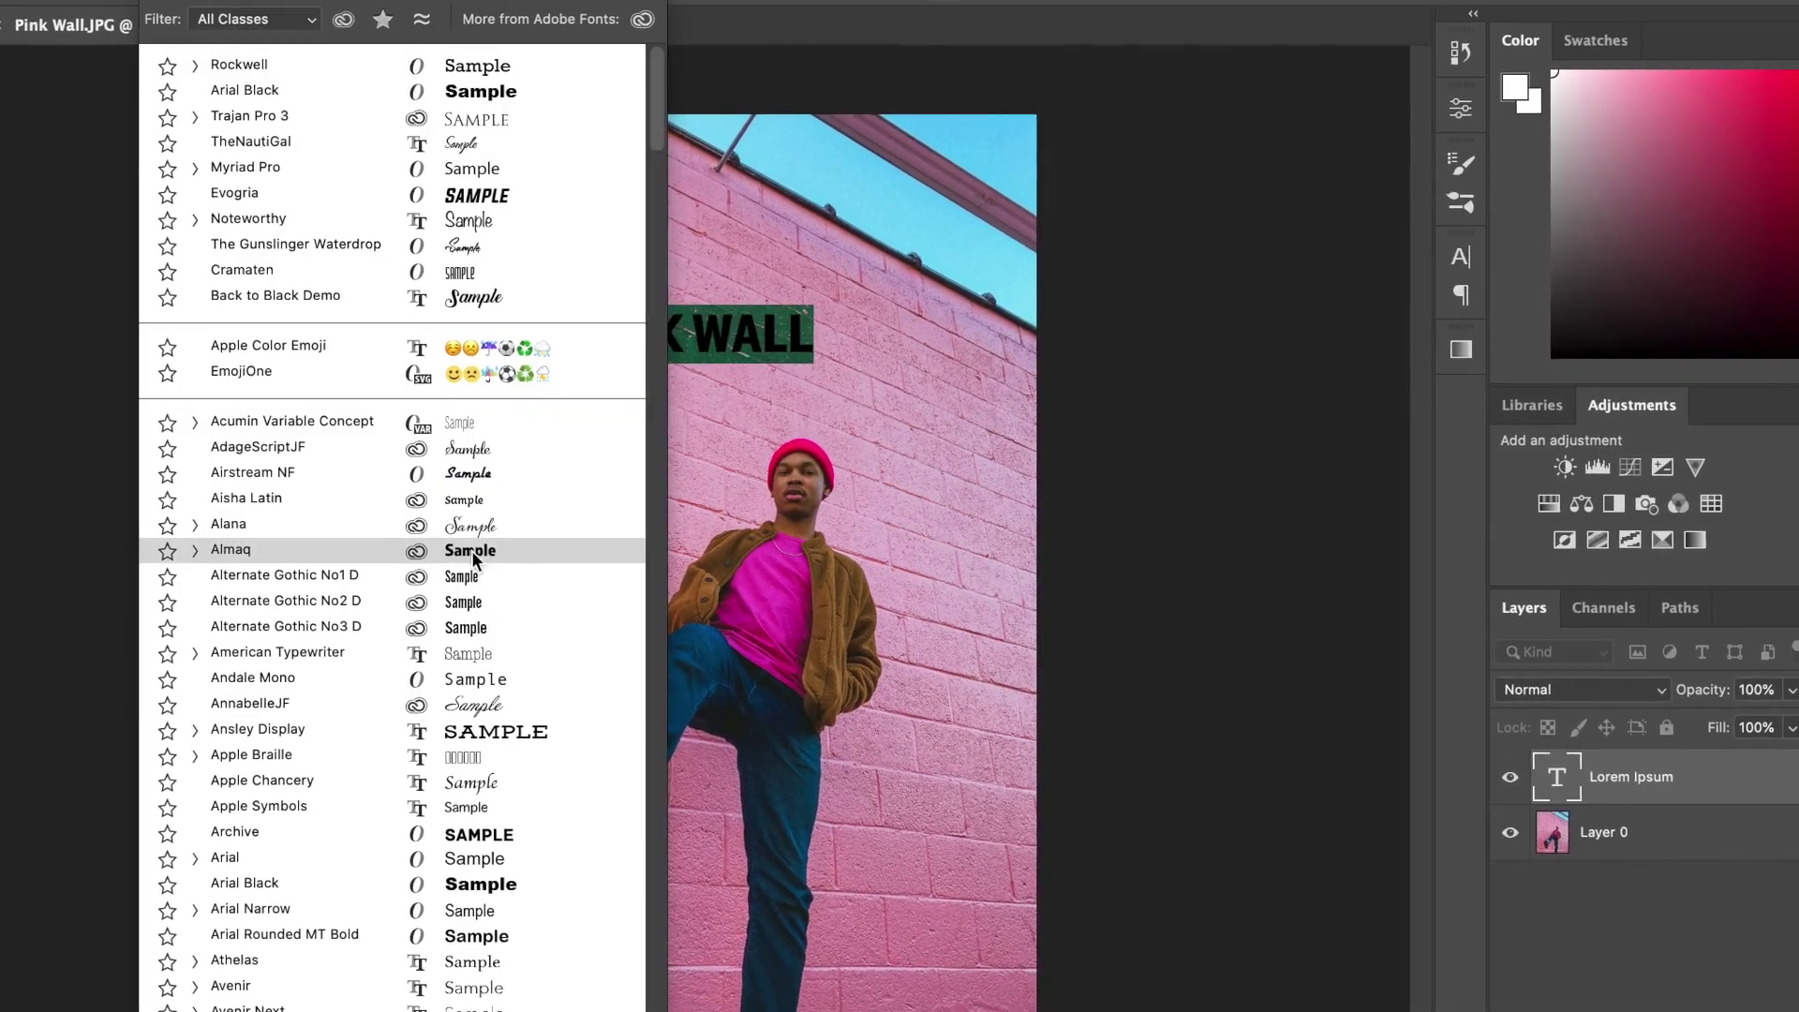
pyautogui.click(421, 241)
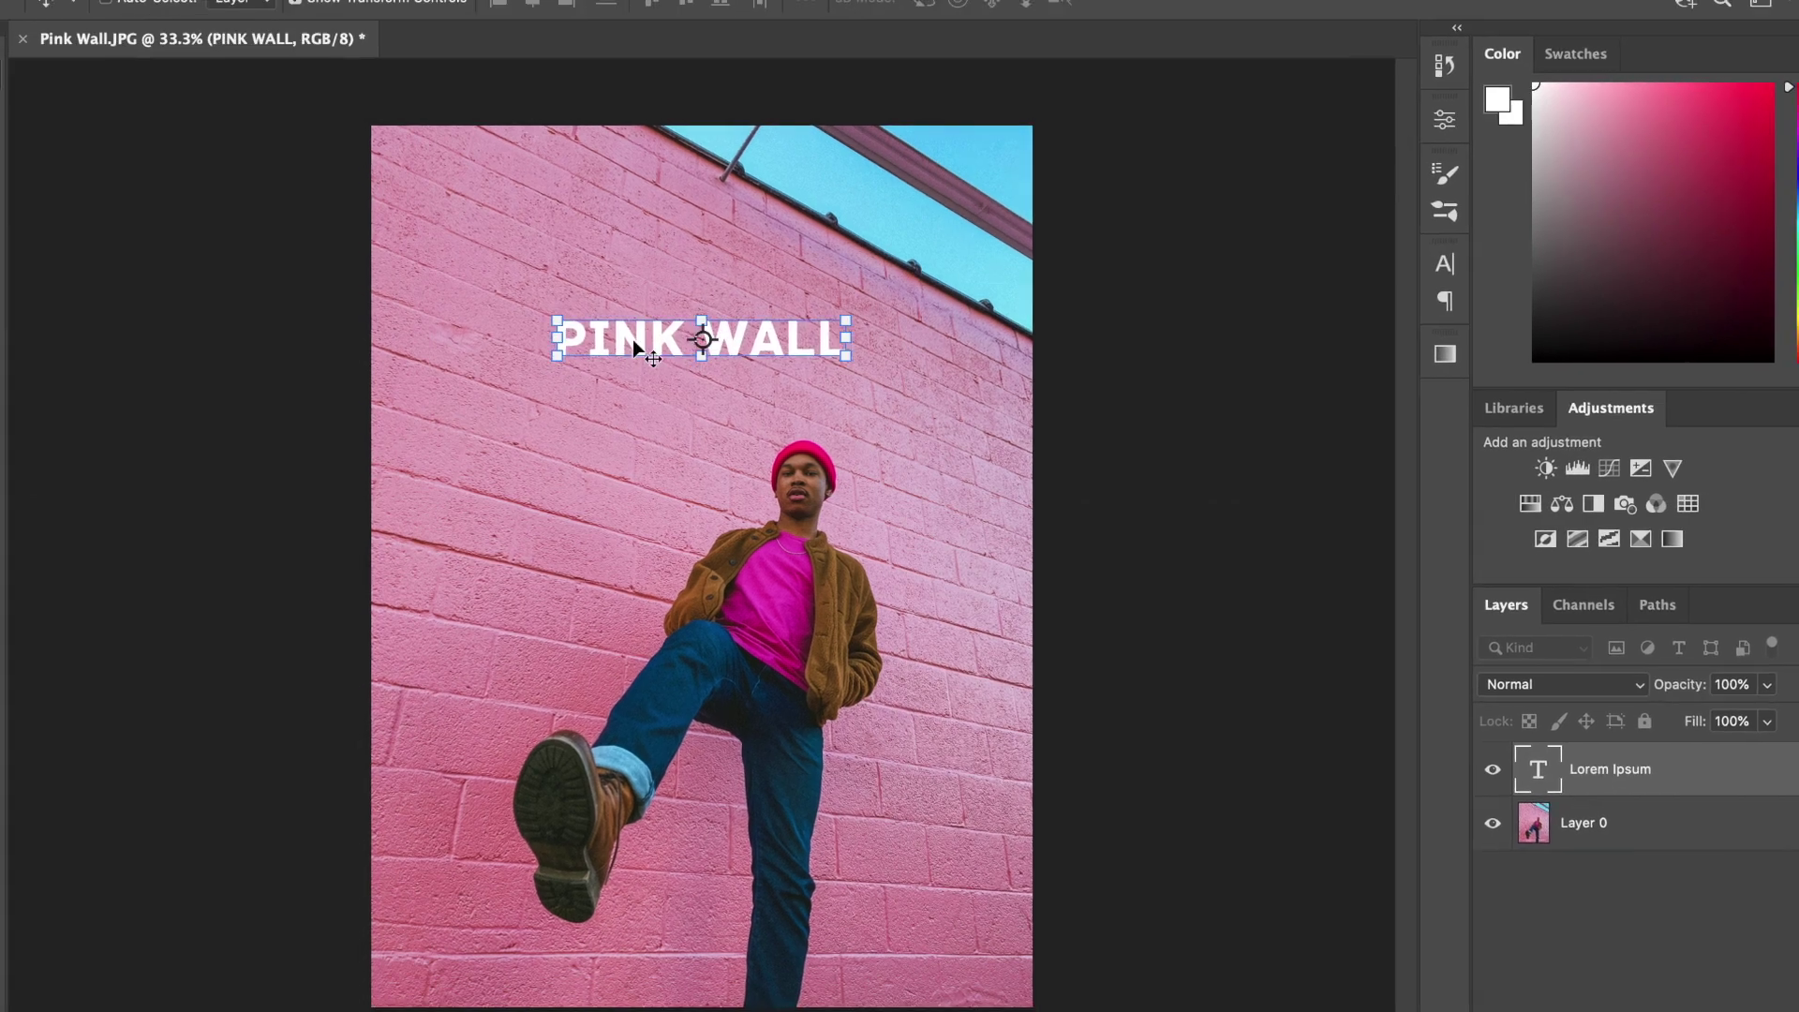
pyautogui.moveTo(633, 339); pyautogui.dragTo(662, 292)
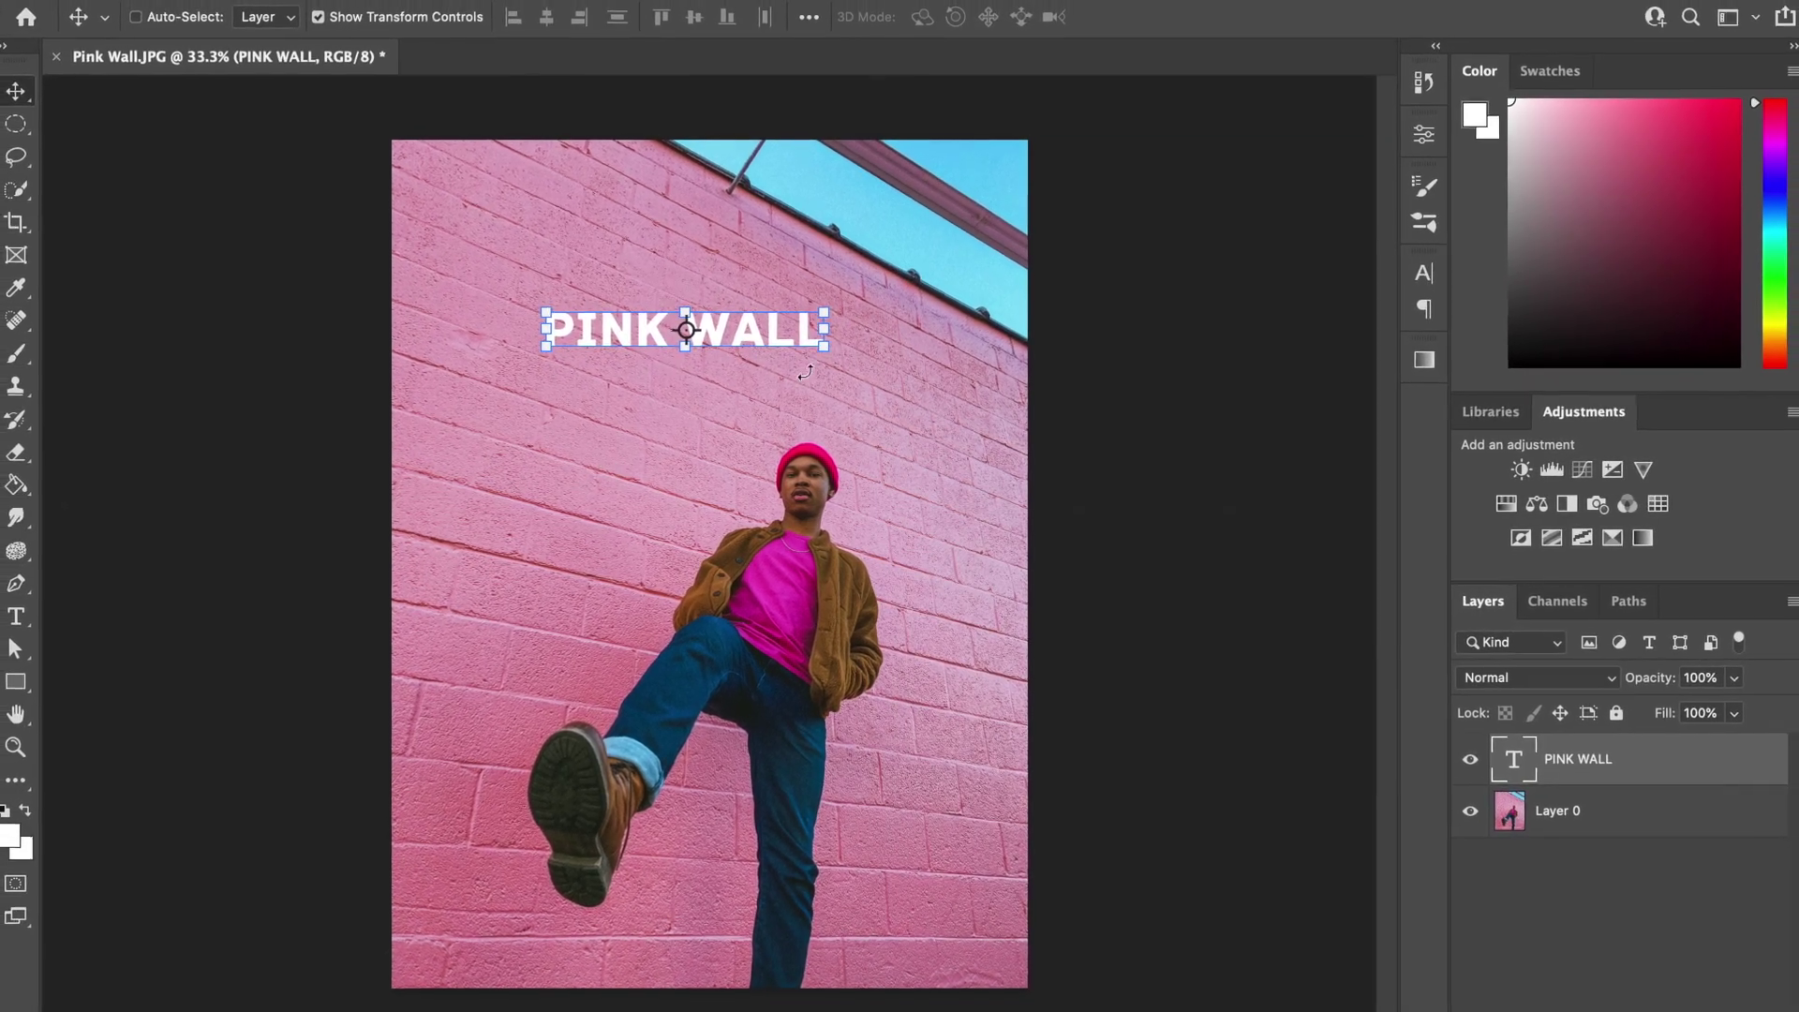
pyautogui.doubleClick(698, 329)
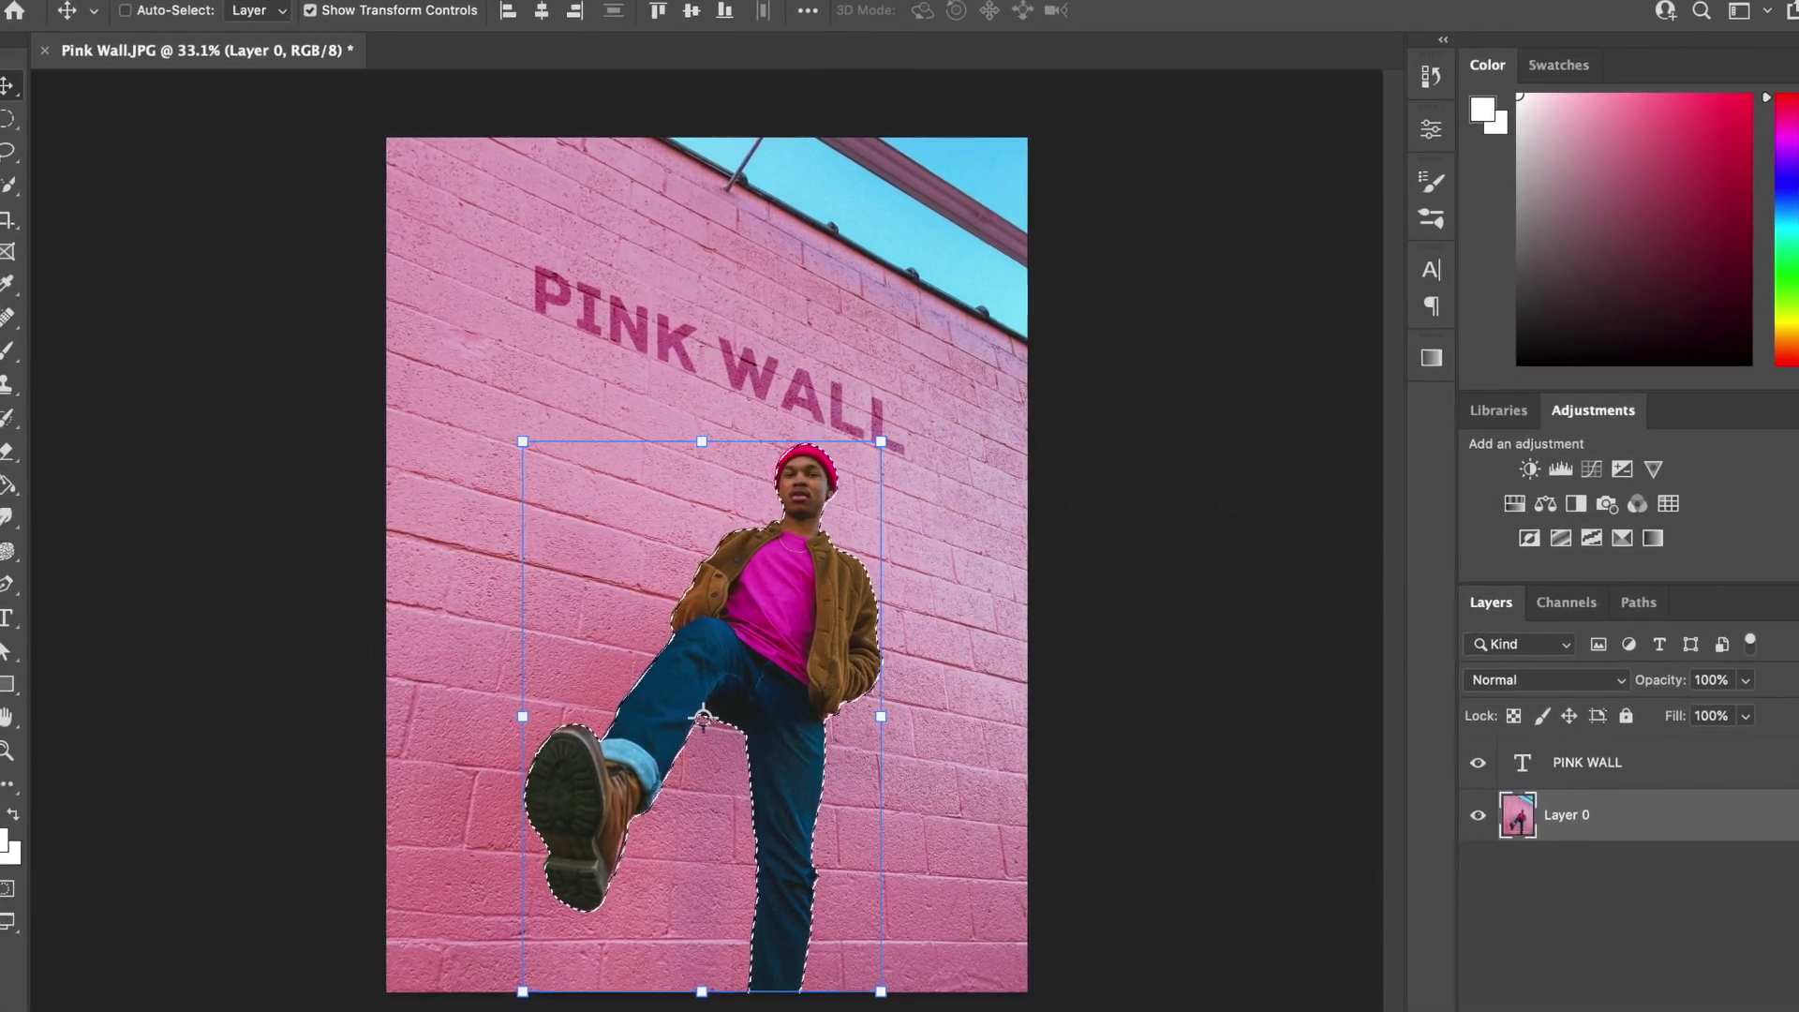
# - Add a Black & White adjustment layer to the selected man, set Cyans to 46, and close its properties
pyautogui.click(1630, 1010)
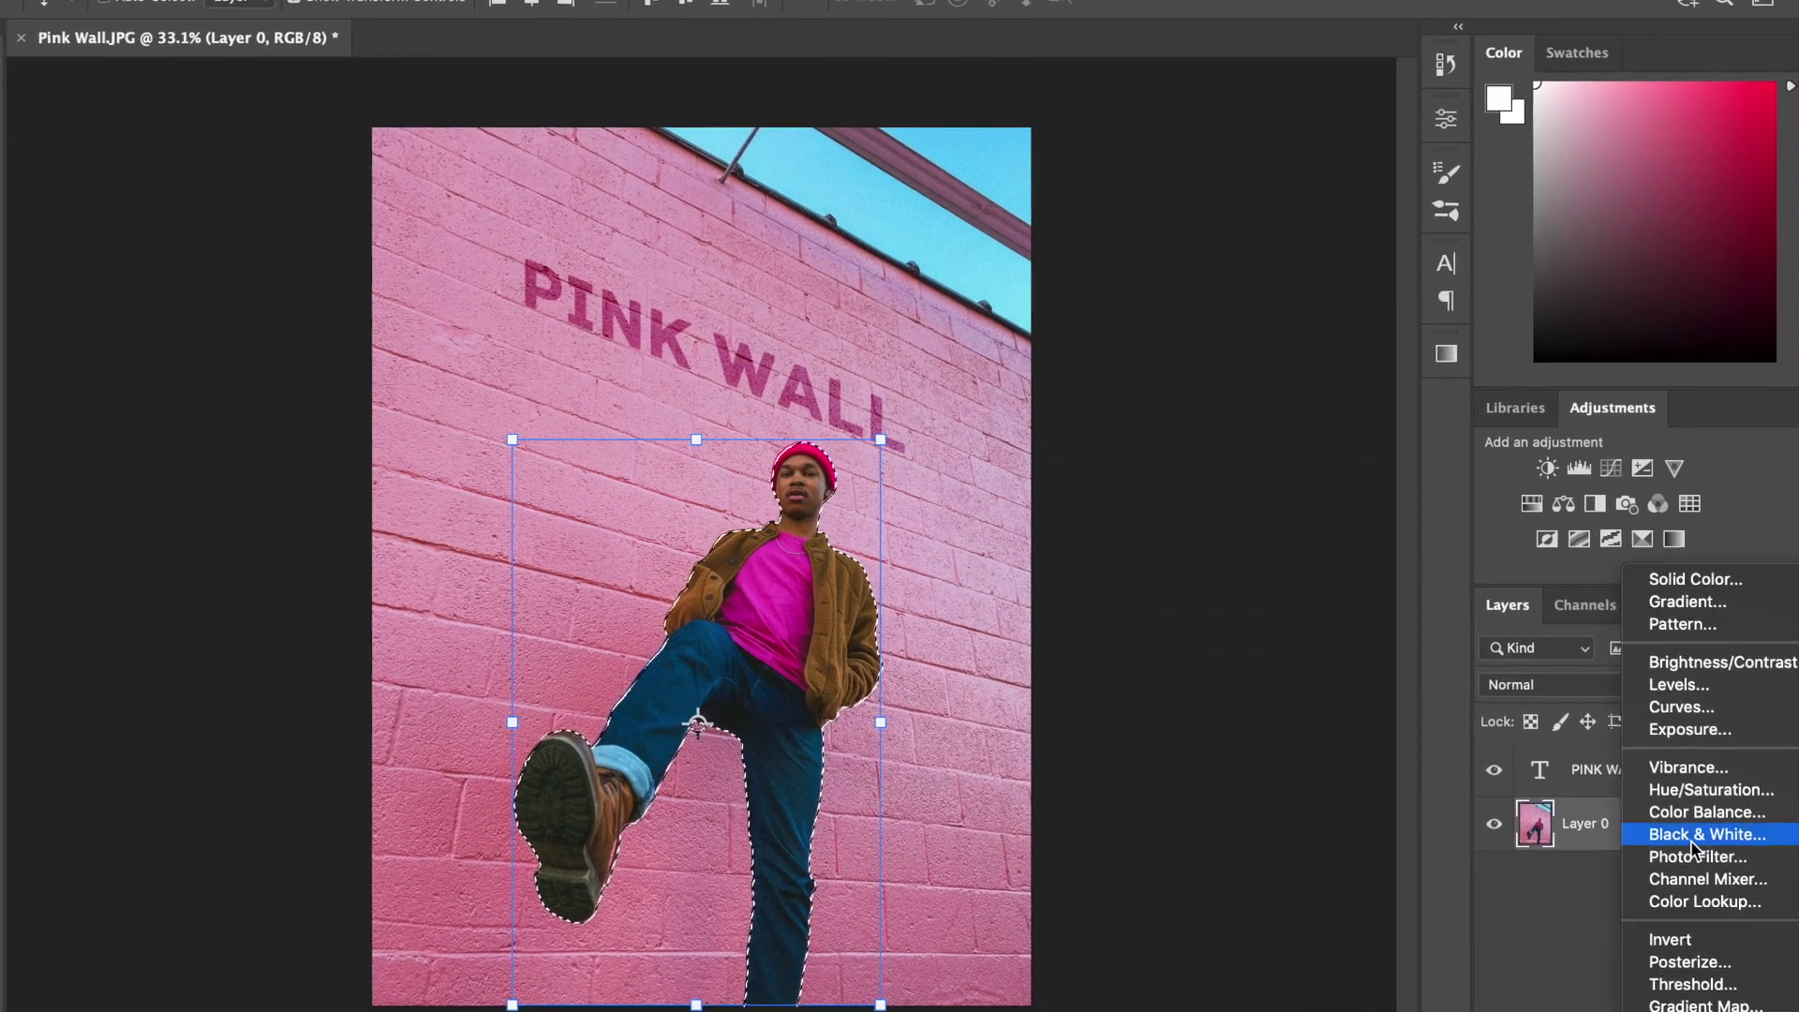
pyautogui.click(1683, 826)
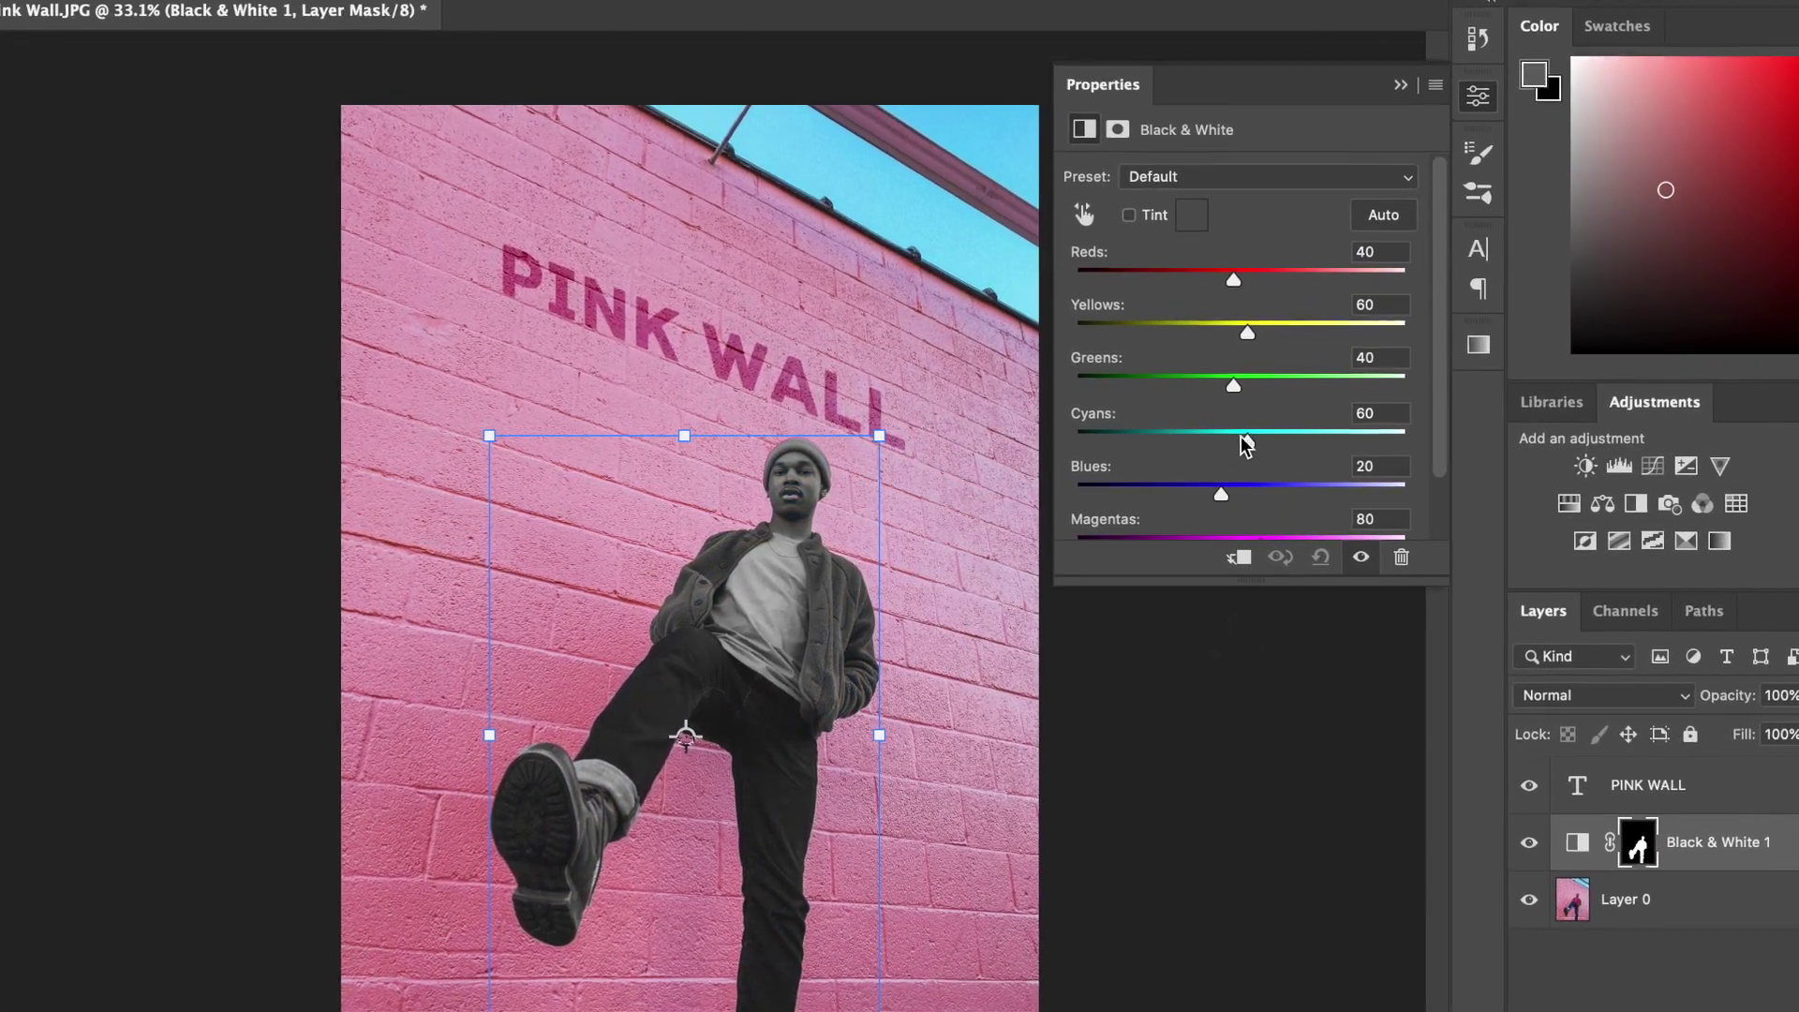
pyautogui.moveTo(1237, 442); pyautogui.dragTo(1228, 442)
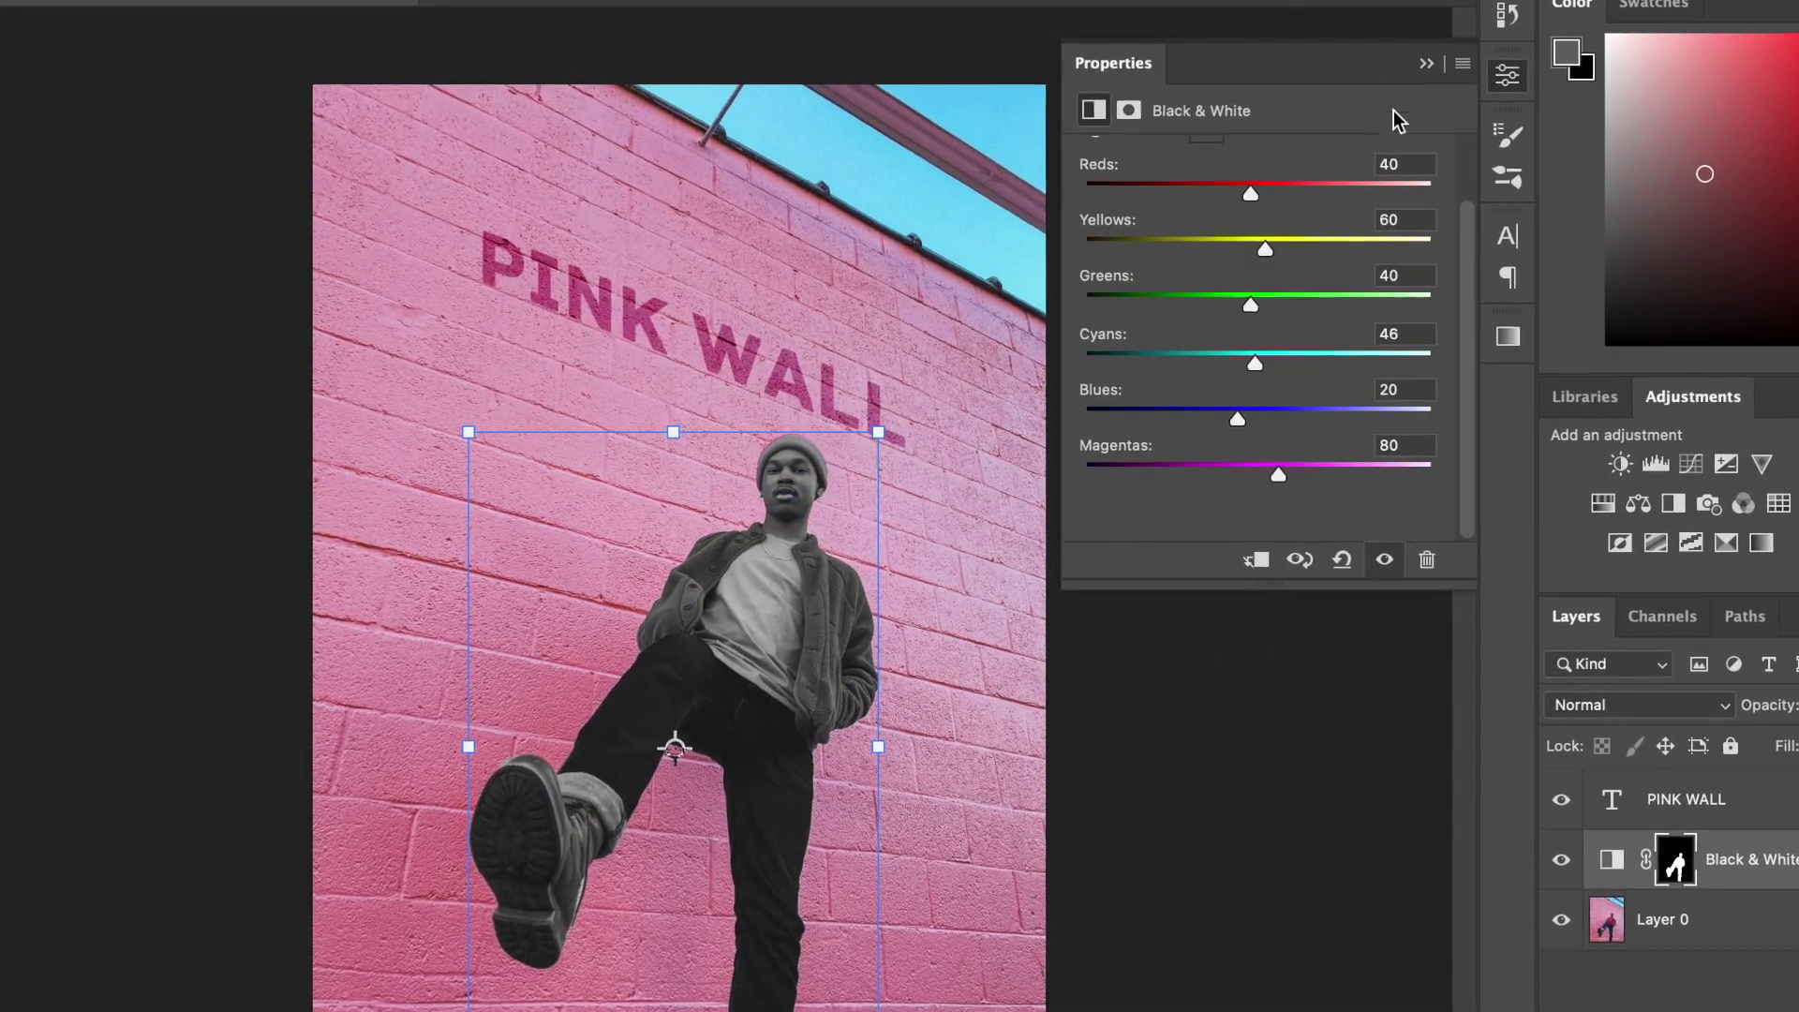
pyautogui.click(1416, 72)
# - In IMG_6592.JPG, select the wall and sky with Quick Selection and invert the selection to the man
pyautogui.press('w')
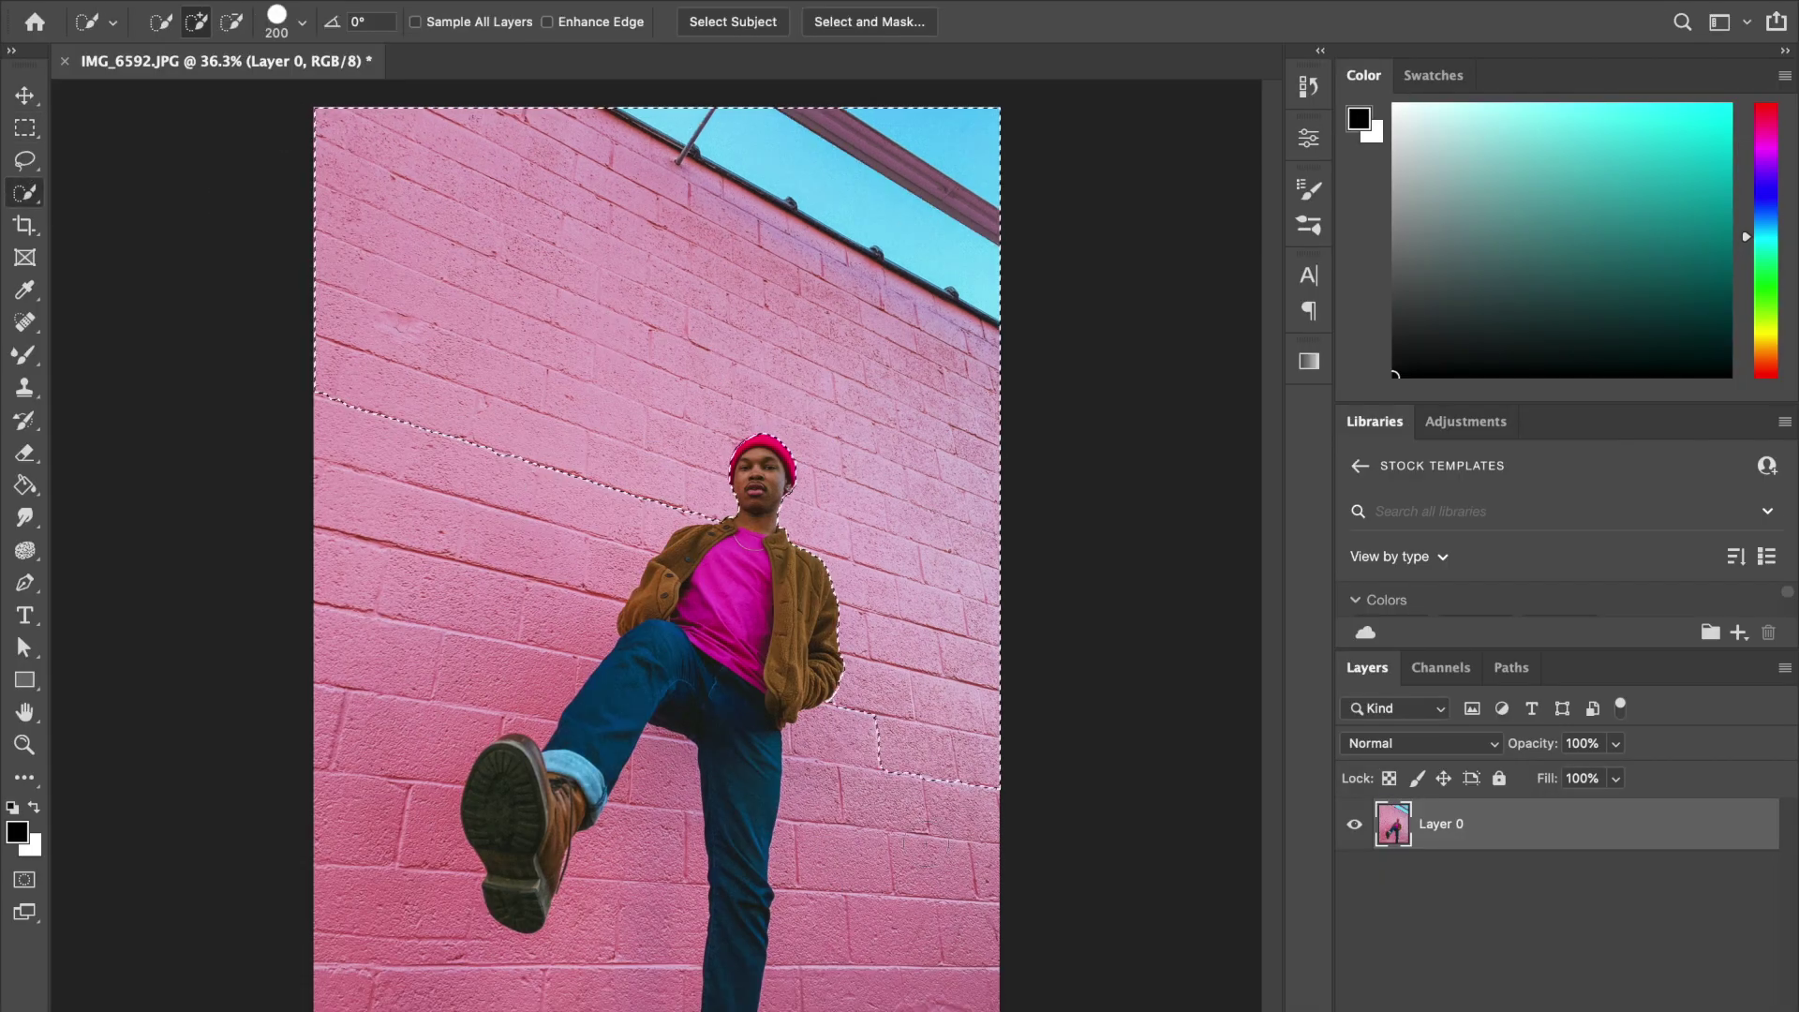
pyautogui.moveTo(422, 402)
pyautogui.mouseDown()
pyautogui.moveTo(421, 506)
pyautogui.moveTo(614, 941)
pyautogui.mouseUp()
pyautogui.click(503, 1)
pyautogui.click(536, 60)
# - Apply a Black and White adjustment to the selected man with Reds set to 68%
pyautogui.click(302, 1)
pyautogui.click(618, 197)
pyautogui.moveTo(1313, 247); pyautogui.dragTo(1340, 251)
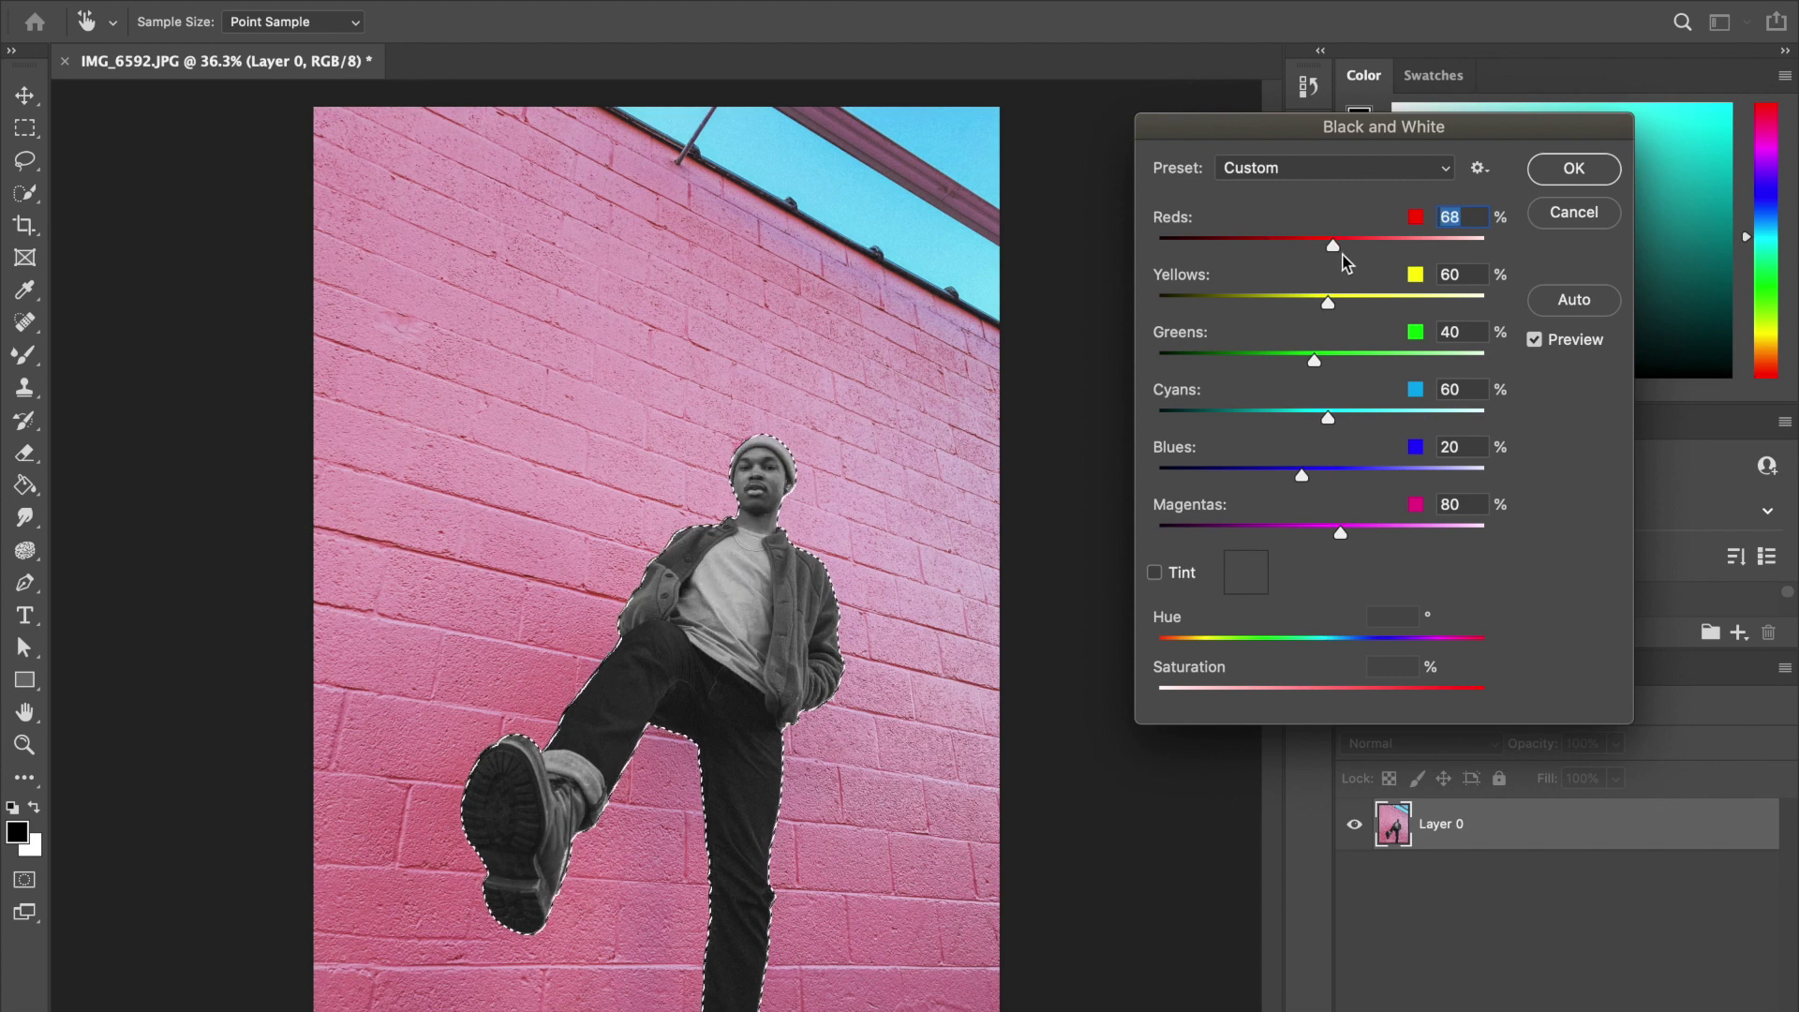
pyautogui.click(1574, 168)
# - Copy the selected man onto a new layer
pyautogui.click(24, 128)
pyautogui.click(693, 100)
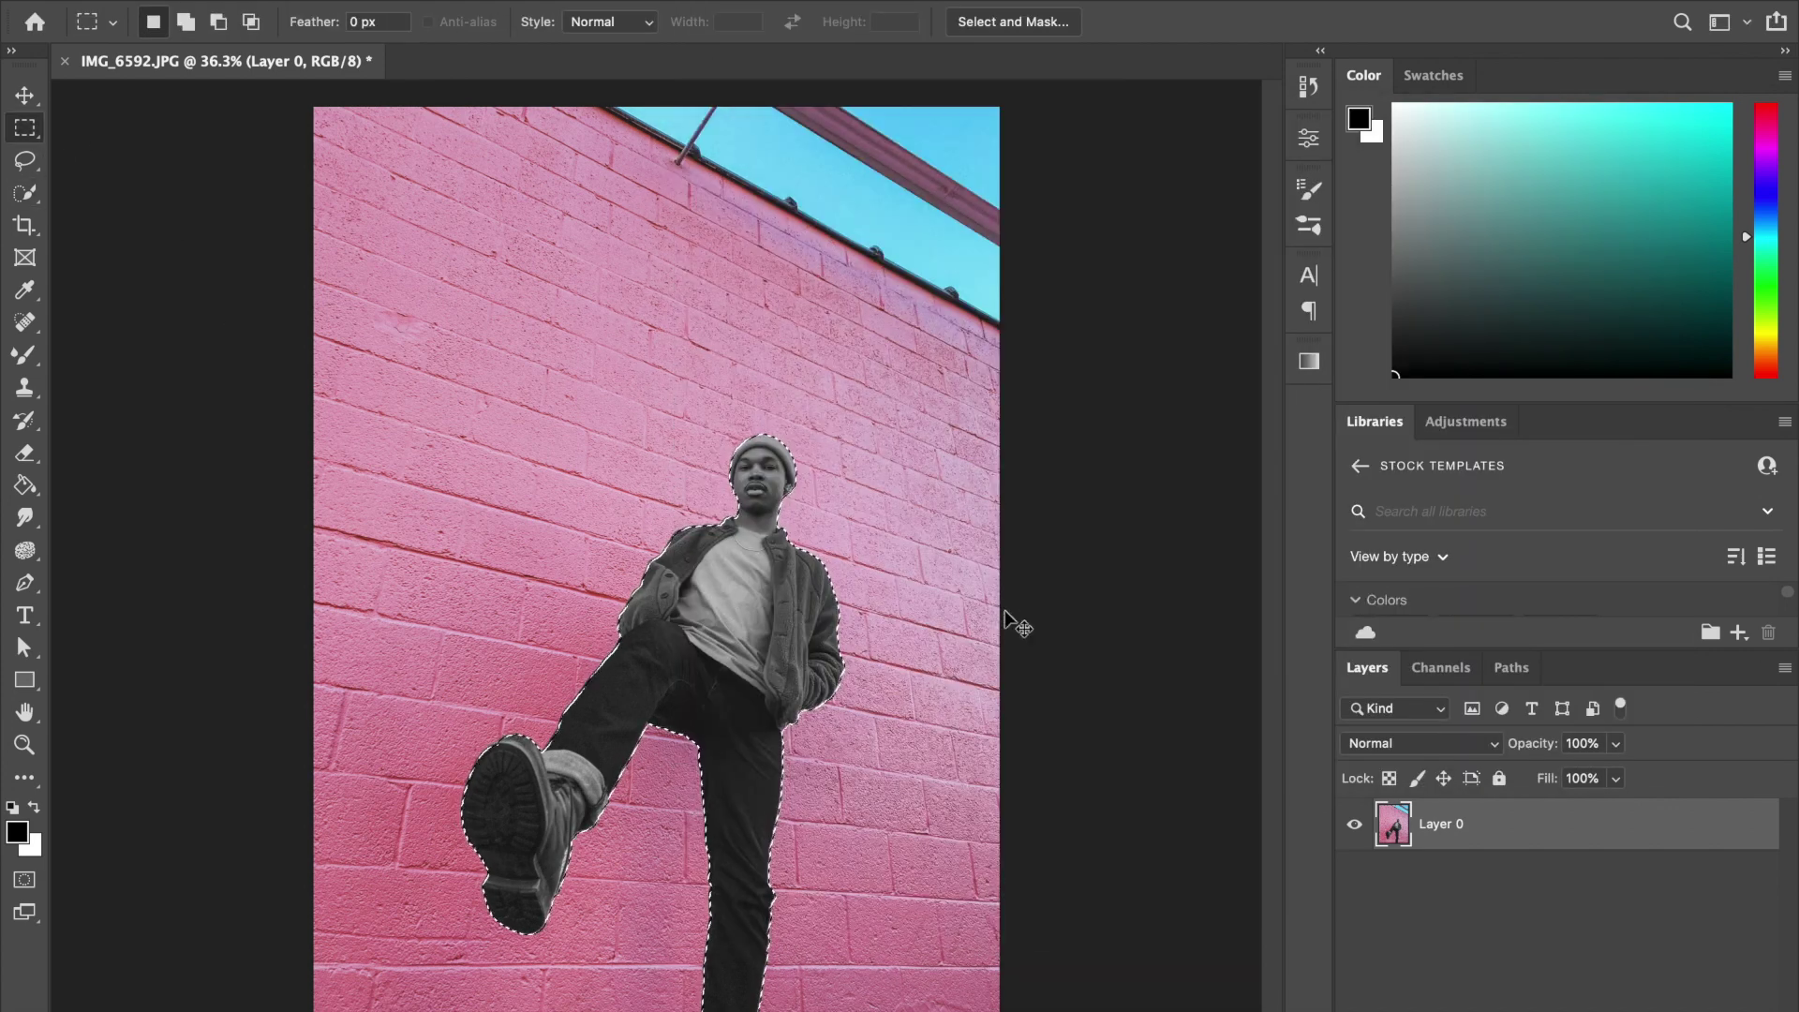
pyautogui.press('super+j')
# - Add a white 32 px outside stroke to the cut-out man's layer
pyautogui.doubleClick(1551, 837)
pyautogui.click(881, 519)
pyautogui.click(1228, 578)
pyautogui.click(1039, 270)
pyautogui.press('Return')
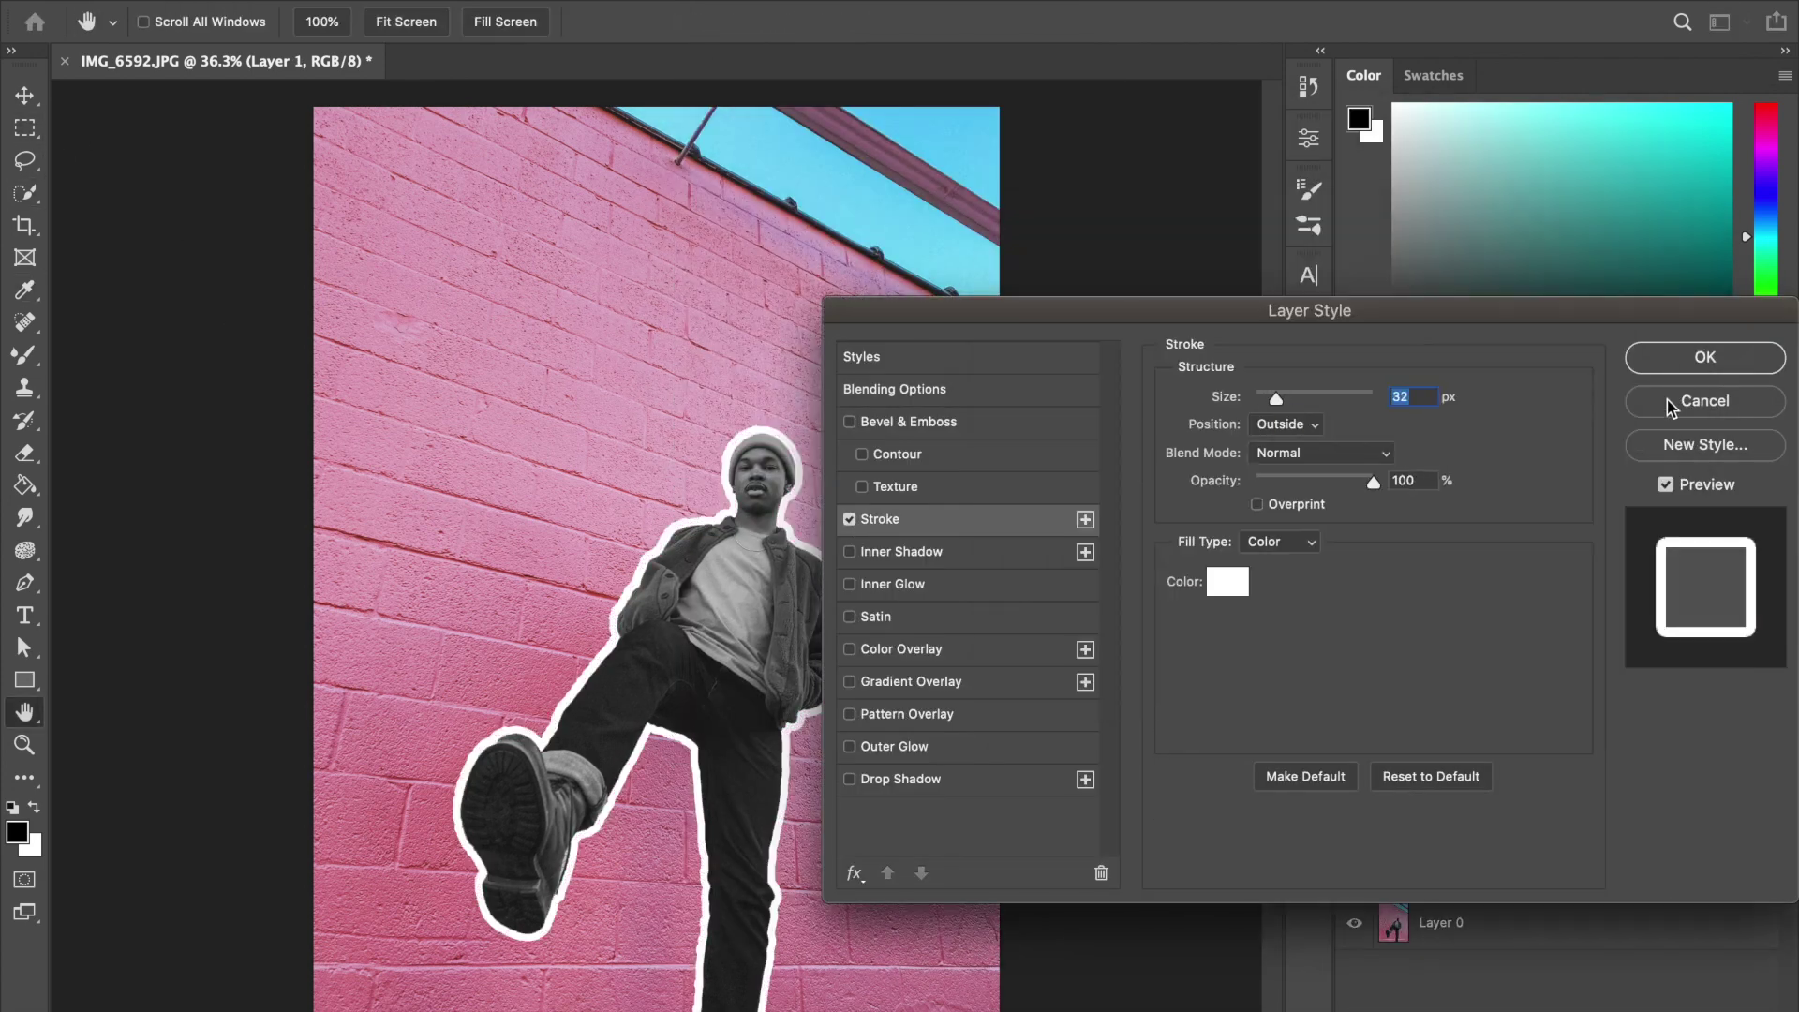
pyautogui.press('Return')
# - Switch to the Elliptical Marquee tool in the Pink Wall document
pyautogui.press('m')
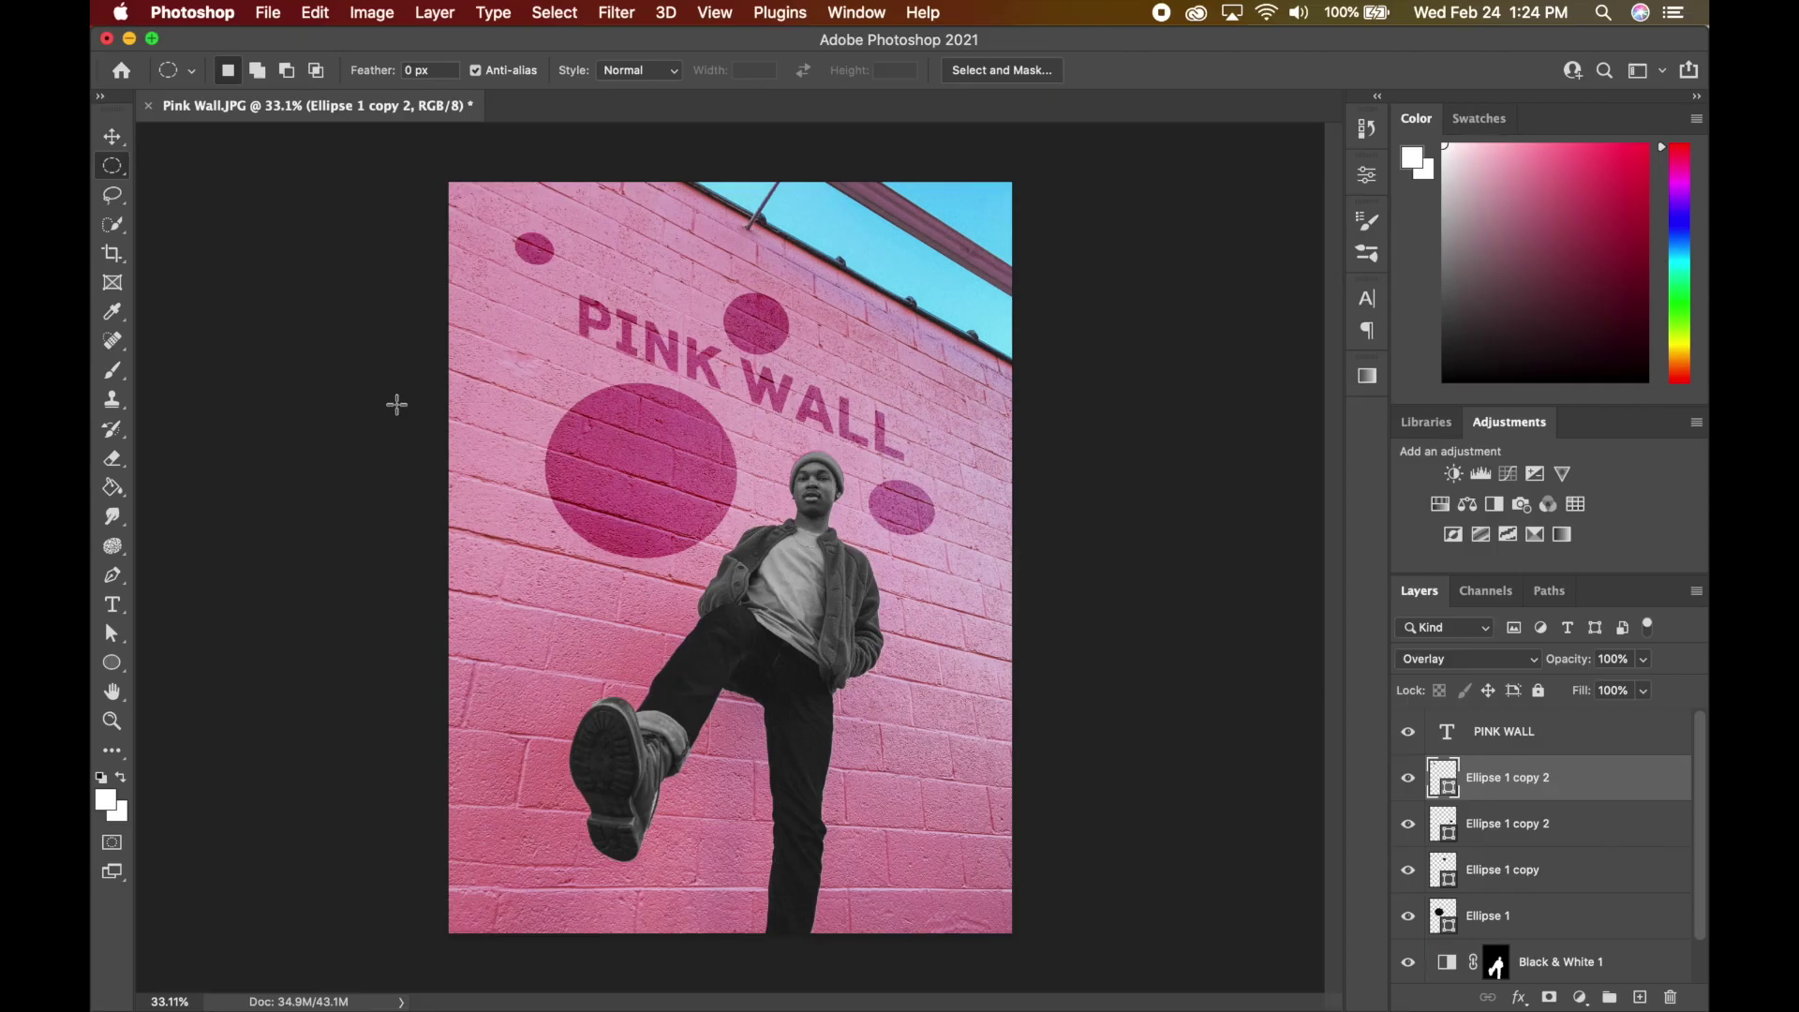